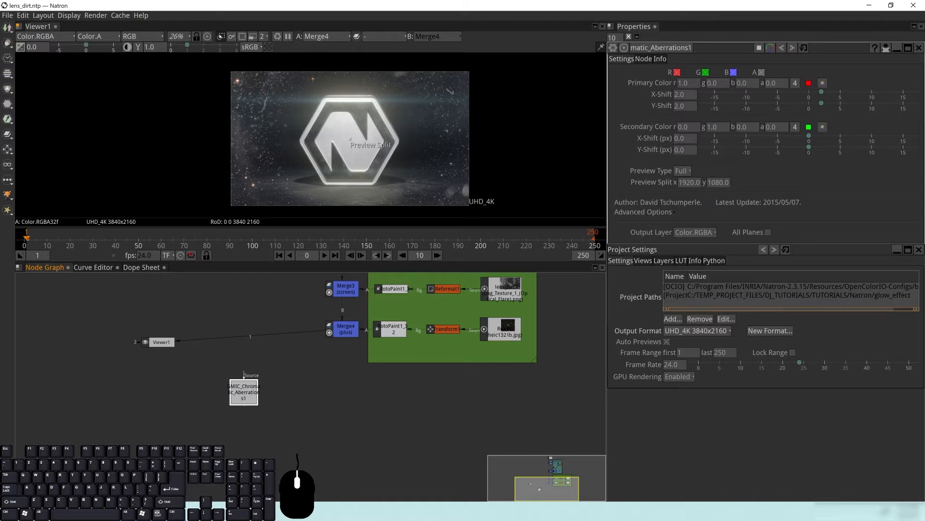
Connect the Source input of the GMIC_Chromatic_Aberrations1 node to the full_v1.exr Read node.
{"action": "left_click_drag", "start_coordinate": [246, 397], "coordinate": [215, 369]}
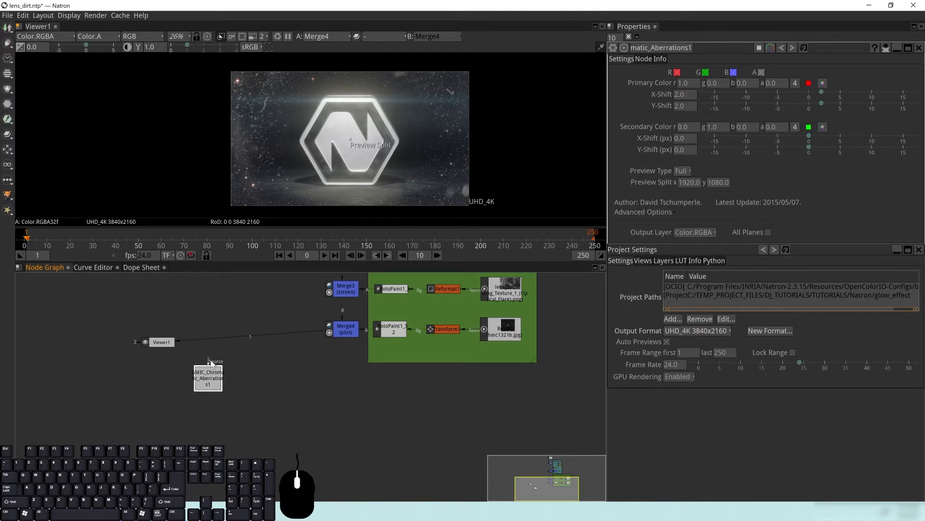
{"action": "mouse_move", "coordinate": [208, 363]}
{"action": "left_mouse_down"}
{"action": "mouse_move", "coordinate": [303, 369]}
{"action": "mouse_move", "coordinate": [207, 361]}
{"action": "left_mouse_up"}
{"action": "left_click_drag", "start_coordinate": [312, 331], "coordinate": [117, 363]}
{"action": "left_click_drag", "start_coordinate": [206, 379], "coordinate": [214, 348]}
{"action": "scroll", "coordinate": [336, 391], "scroll_direction": "up", "scroll_amount": 2}
{"action": "left_click_drag", "start_coordinate": [153, 359], "coordinate": [491, 426]}
{"action": "left_click_drag", "start_coordinate": [510, 382], "coordinate": [483, 407]}
{"action": "left_click_drag", "start_coordinate": [464, 448], "coordinate": [191, 329]}
{"action": "left_click_drag", "start_coordinate": [272, 311], "coordinate": [292, 416]}
{"action": "left_click_drag", "start_coordinate": [209, 435], "coordinate": [215, 372]}
{"action": "scroll", "coordinate": [313, 390], "scroll_direction": "down", "scroll_amount": 3}
{"action": "left_click_drag", "start_coordinate": [305, 317], "coordinate": [320, 295]}
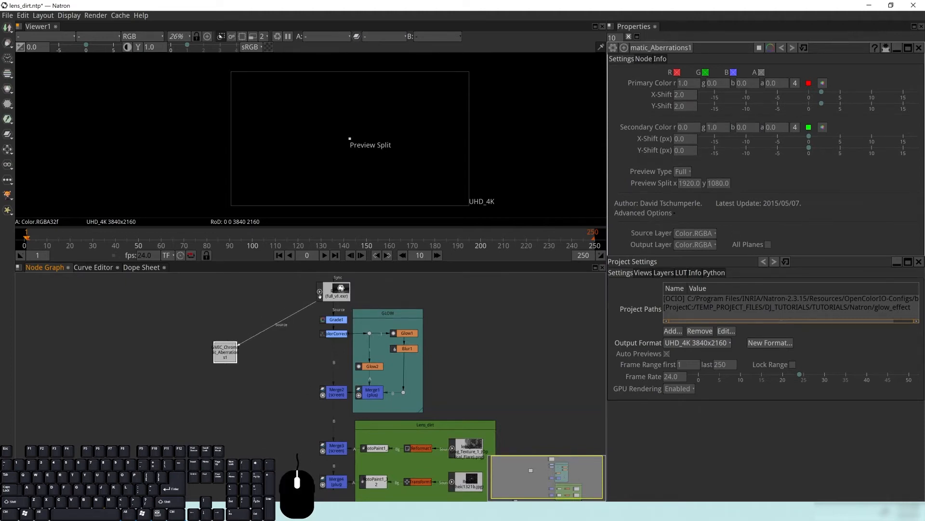
Show the chromatic aberration node's output in Viewer1 and close all open settings panels.
{"action": "scroll", "coordinate": [340, 287], "scroll_direction": "up", "scroll_amount": 4}
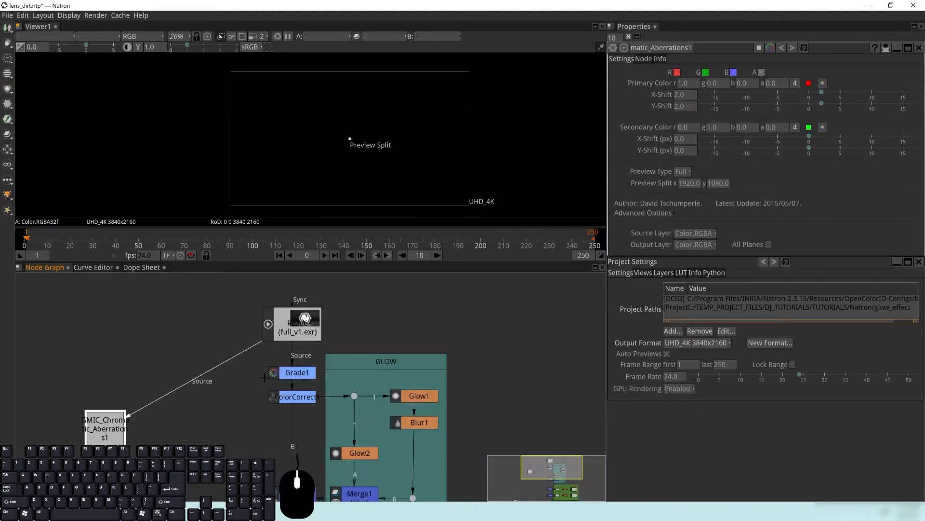
{"action": "left_click_drag", "start_coordinate": [237, 372], "coordinate": [311, 332]}
{"action": "key", "text": "1"}
{"action": "left_click_drag", "start_coordinate": [172, 386], "coordinate": [245, 286]}
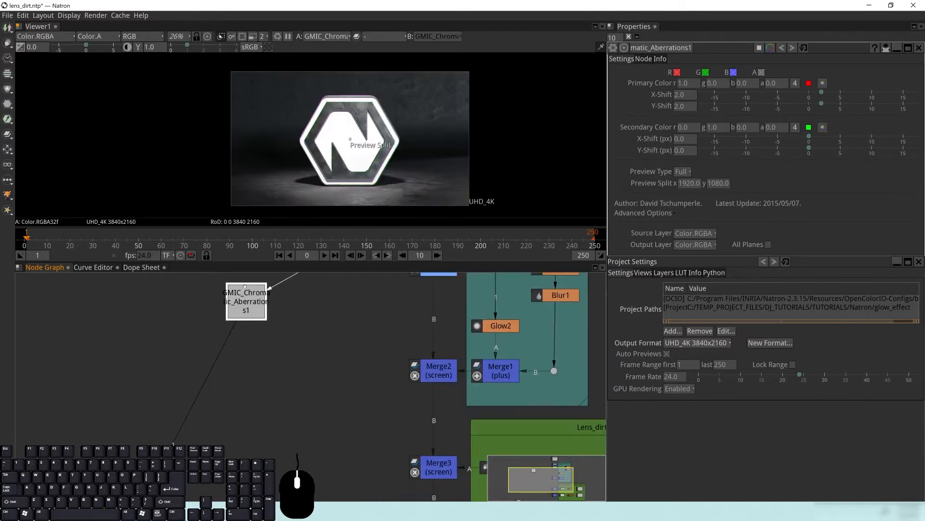
{"action": "left_click", "coordinate": [628, 37]}
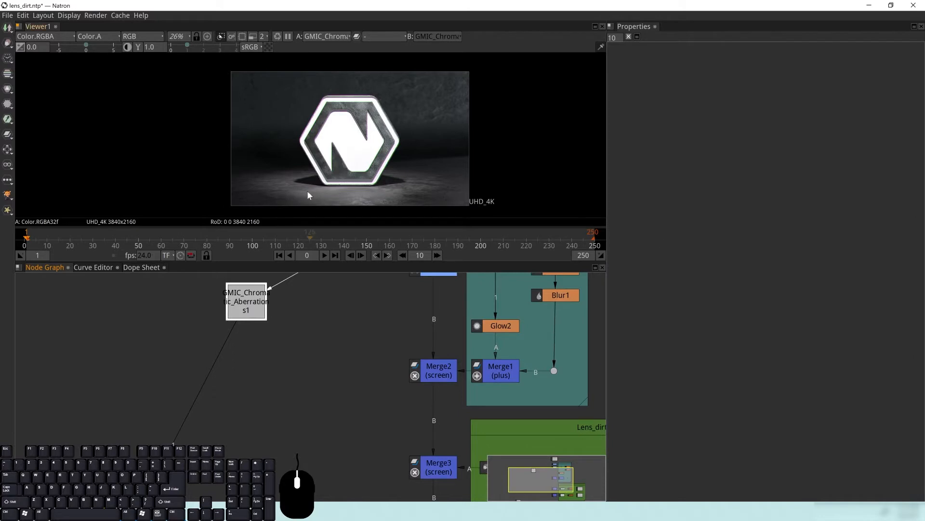
Disable and re-enable the chromatic aberration node to compare the logo with and without the effect.
{"action": "scroll", "coordinate": [309, 195], "scroll_direction": "up", "scroll_amount": 8}
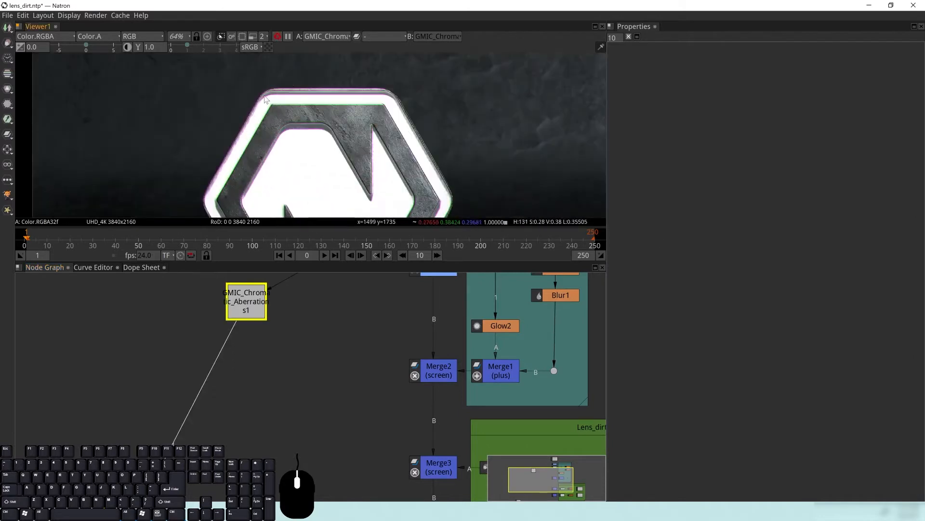
{"action": "left_click", "coordinate": [248, 303]}
{"action": "left_click_drag", "start_coordinate": [345, 313], "coordinate": [348, 383]}
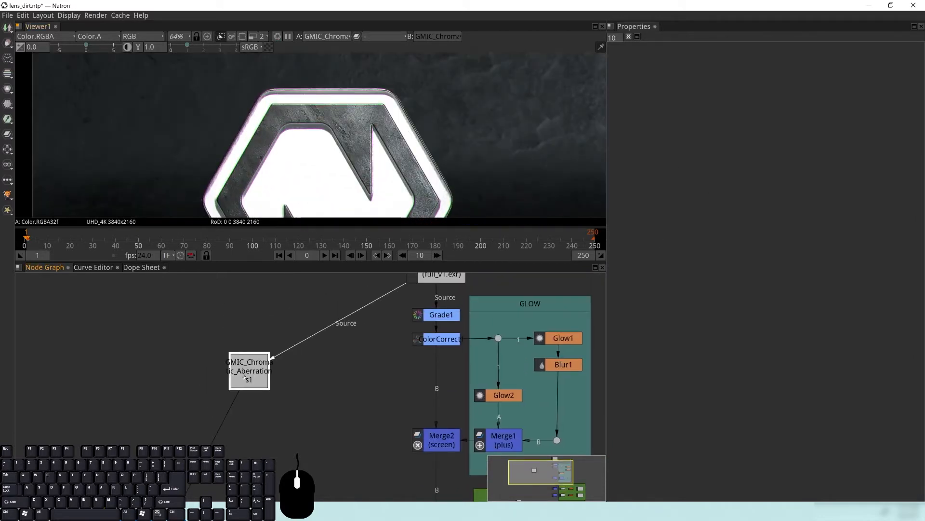
{"action": "key", "text": "d"}
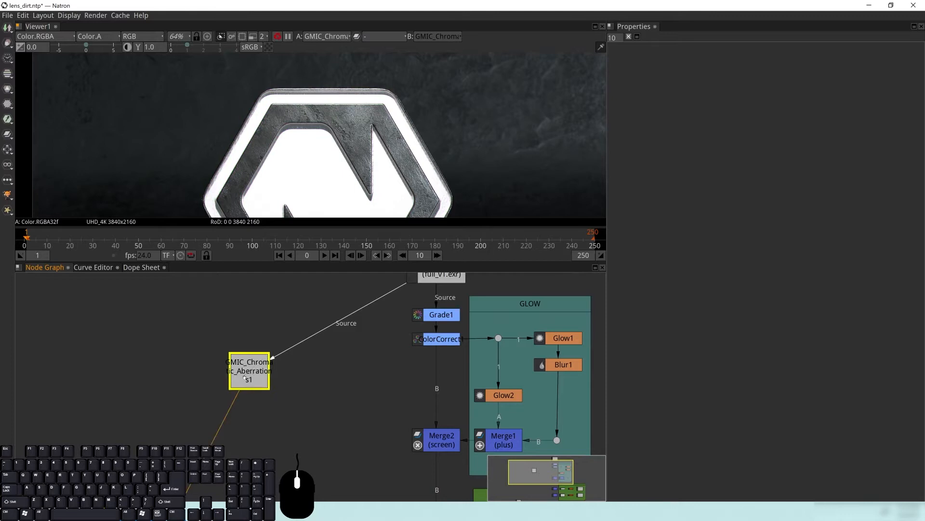
{"action": "left_click", "coordinate": [254, 374]}
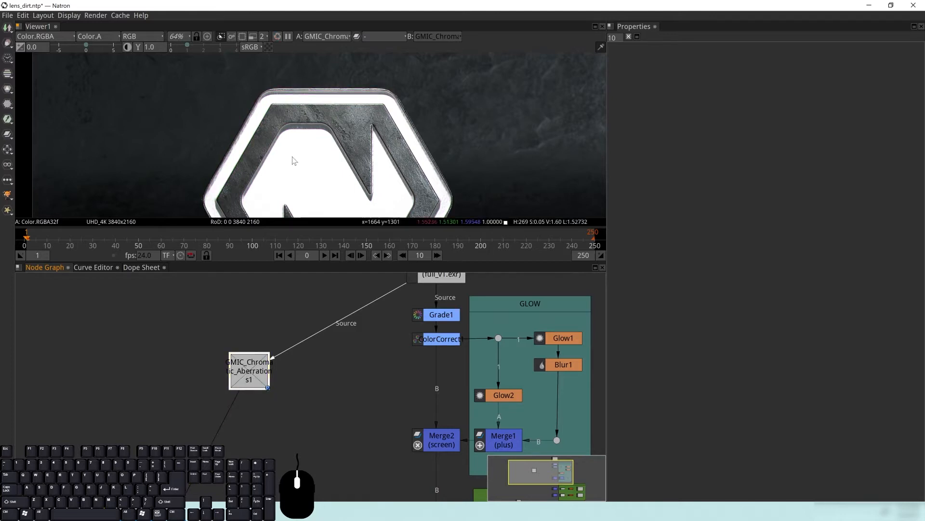
{"action": "key", "text": "d"}
{"action": "scroll", "coordinate": [280, 101], "scroll_direction": "up", "scroll_amount": 4}
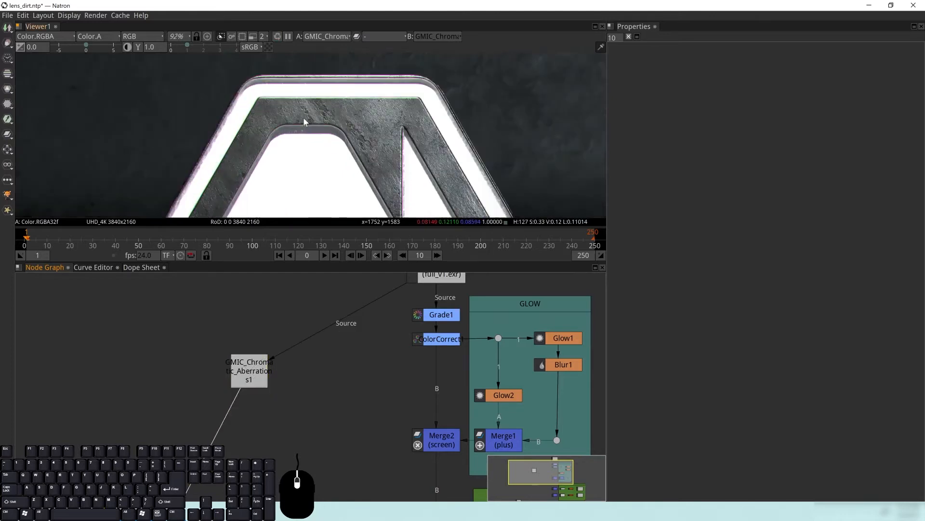
Inspect the logo's edges up close and reopen the settings of the chromatic aberration node.
{"action": "left_click_drag", "start_coordinate": [511, 140], "coordinate": [414, 91]}
{"action": "left_click_drag", "start_coordinate": [446, 210], "coordinate": [381, 137]}
{"action": "left_click_drag", "start_coordinate": [383, 169], "coordinate": [377, 144]}
{"action": "scroll", "coordinate": [386, 149], "scroll_direction": "up", "scroll_amount": 2}
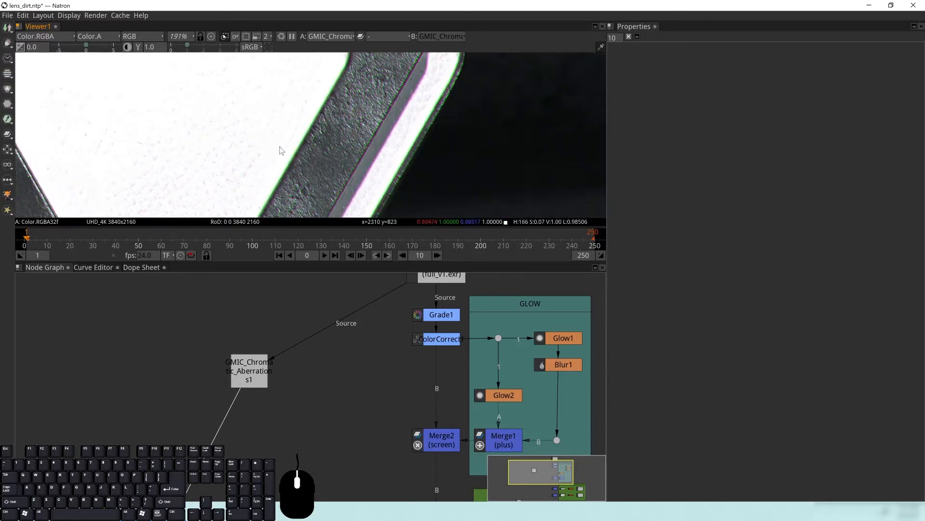
{"action": "scroll", "coordinate": [301, 332], "scroll_direction": "down", "scroll_amount": 5}
{"action": "left_click", "coordinate": [303, 336]}
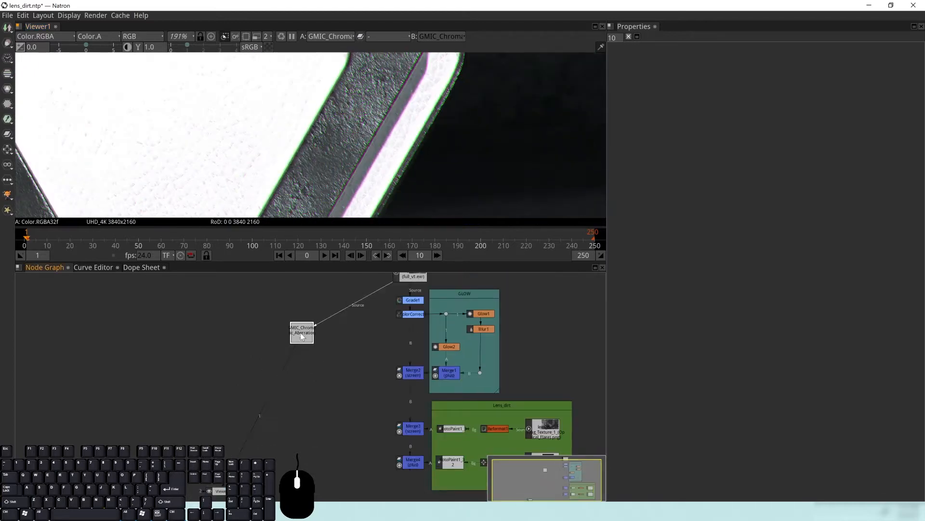
{"action": "double_click", "coordinate": [302, 334]}
Examine the colour fringes along the logo's inner and outer edges at close range.
{"action": "left_click_drag", "start_coordinate": [349, 148], "coordinate": [446, 176]}
{"action": "scroll", "coordinate": [406, 124], "scroll_direction": "down", "scroll_amount": 4}
{"action": "left_click_drag", "start_coordinate": [272, 108], "coordinate": [291, 148]}
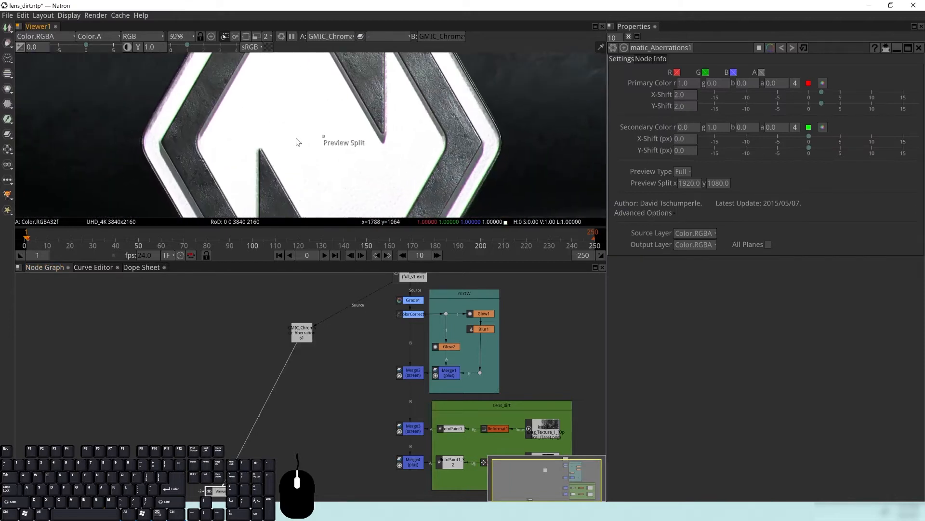
{"action": "left_click_drag", "start_coordinate": [428, 91], "coordinate": [402, 138]}
{"action": "left_click_drag", "start_coordinate": [363, 113], "coordinate": [344, 131]}
{"action": "left_click_drag", "start_coordinate": [176, 120], "coordinate": [229, 149]}
{"action": "left_click_drag", "start_coordinate": [361, 122], "coordinate": [294, 111]}
{"action": "left_click_drag", "start_coordinate": [415, 187], "coordinate": [346, 148]}
{"action": "left_click_drag", "start_coordinate": [325, 215], "coordinate": [398, 132]}
{"action": "scroll", "coordinate": [398, 133], "scroll_direction": "up", "scroll_amount": 2}
{"action": "left_click_drag", "start_coordinate": [461, 177], "coordinate": [407, 173]}
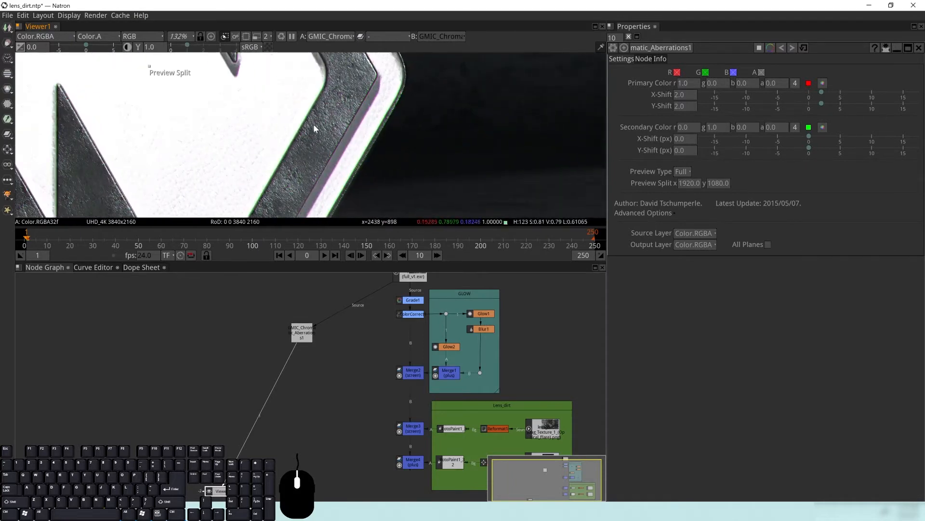
{"action": "left_click_drag", "start_coordinate": [302, 164], "coordinate": [313, 150]}
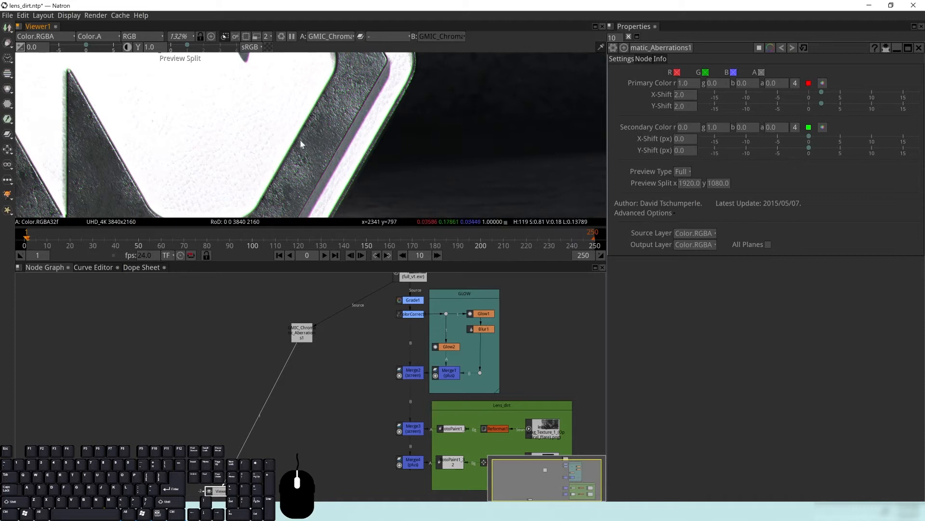
{"action": "left_click_drag", "start_coordinate": [316, 358], "coordinate": [239, 316]}
{"action": "left_click_drag", "start_coordinate": [341, 120], "coordinate": [399, 172]}
{"action": "left_click_drag", "start_coordinate": [395, 139], "coordinate": [368, 147]}
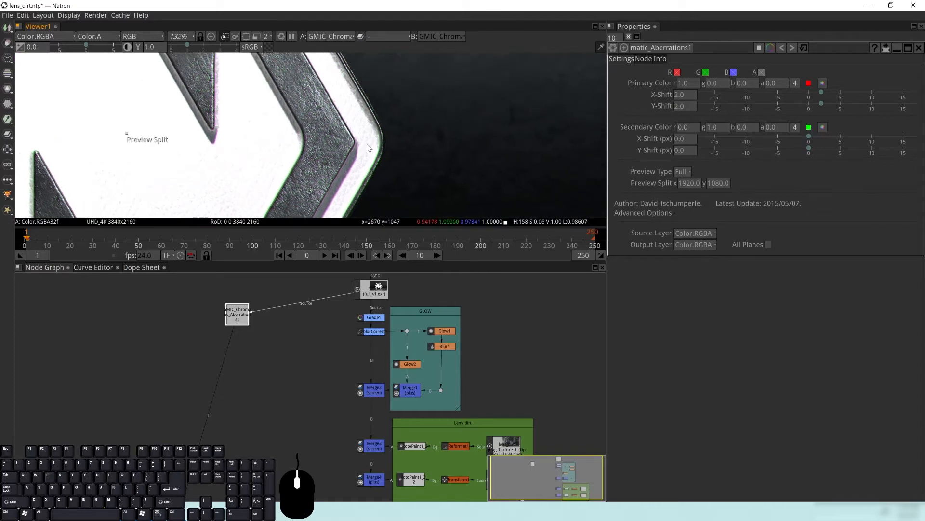
Examine the colour separation across the whole logo, from its upper edge to its base.
{"action": "scroll", "coordinate": [364, 146], "scroll_direction": "down", "scroll_amount": 4}
{"action": "left_click_drag", "start_coordinate": [99, 96], "coordinate": [193, 138]}
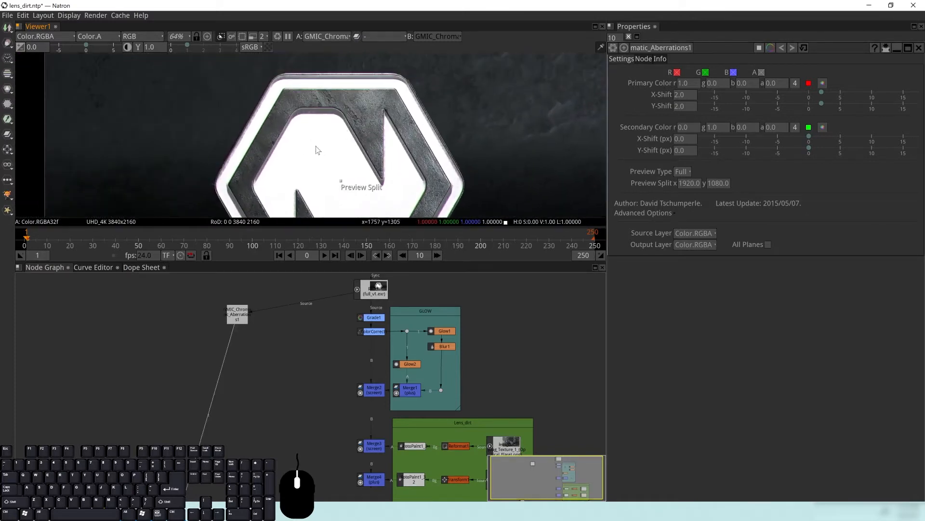
{"action": "left_click_drag", "start_coordinate": [306, 133], "coordinate": [248, 132]}
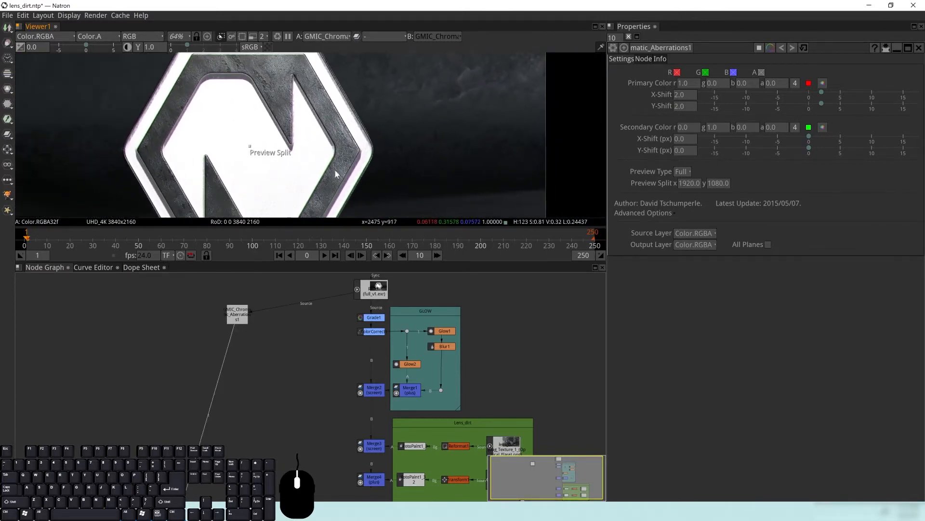
{"action": "left_click_drag", "start_coordinate": [335, 173], "coordinate": [320, 148]}
{"action": "left_click_drag", "start_coordinate": [305, 186], "coordinate": [311, 143]}
{"action": "left_click_drag", "start_coordinate": [203, 194], "coordinate": [260, 202]}
{"action": "left_click_drag", "start_coordinate": [225, 163], "coordinate": [230, 196]}
{"action": "left_click_drag", "start_coordinate": [215, 100], "coordinate": [213, 157]}
{"action": "left_click_drag", "start_coordinate": [311, 145], "coordinate": [248, 131]}
{"action": "left_click_drag", "start_coordinate": [378, 193], "coordinate": [352, 159]}
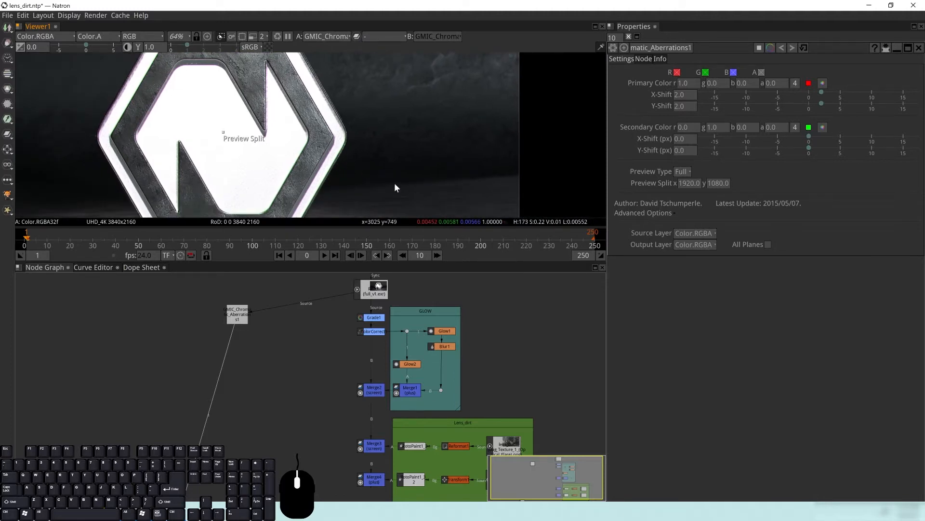
{"action": "left_click_drag", "start_coordinate": [303, 198], "coordinate": [343, 191]}
{"action": "mouse_move", "coordinate": [383, 163]}
{"action": "left_mouse_down"}
{"action": "mouse_move", "coordinate": [320, 122]}
{"action": "mouse_move", "coordinate": [274, 113]}
{"action": "left_mouse_up"}
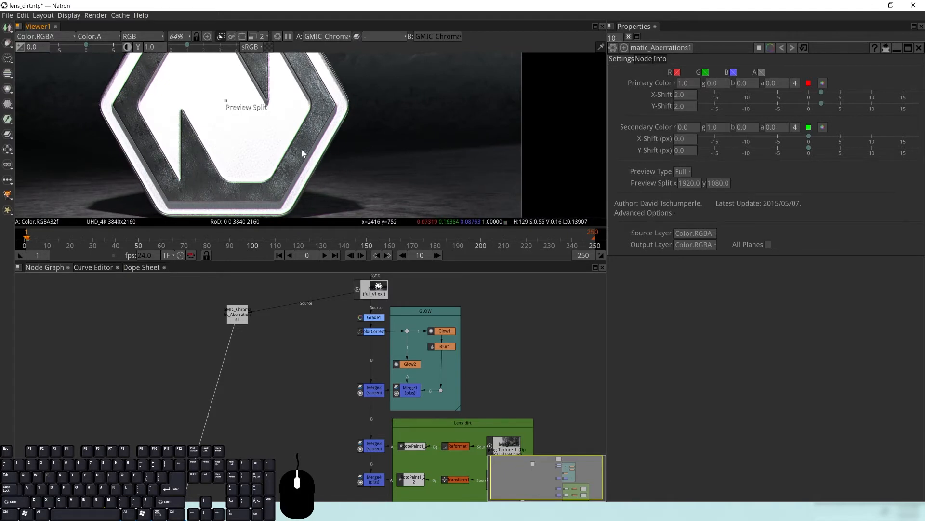
{"action": "left_click_drag", "start_coordinate": [361, 167], "coordinate": [343, 180]}
{"action": "scroll", "coordinate": [323, 172], "scroll_direction": "up", "scroll_amount": 2}
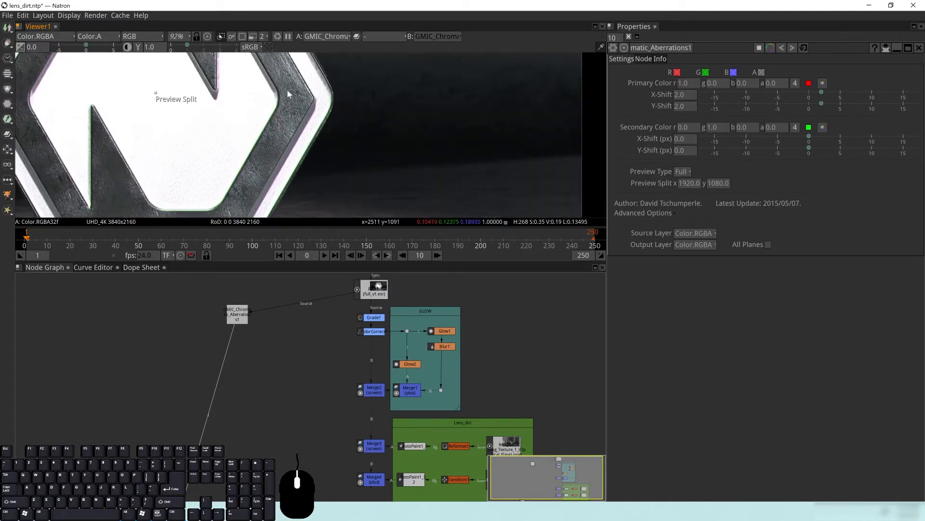
{"action": "left_click_drag", "start_coordinate": [294, 122], "coordinate": [300, 147]}
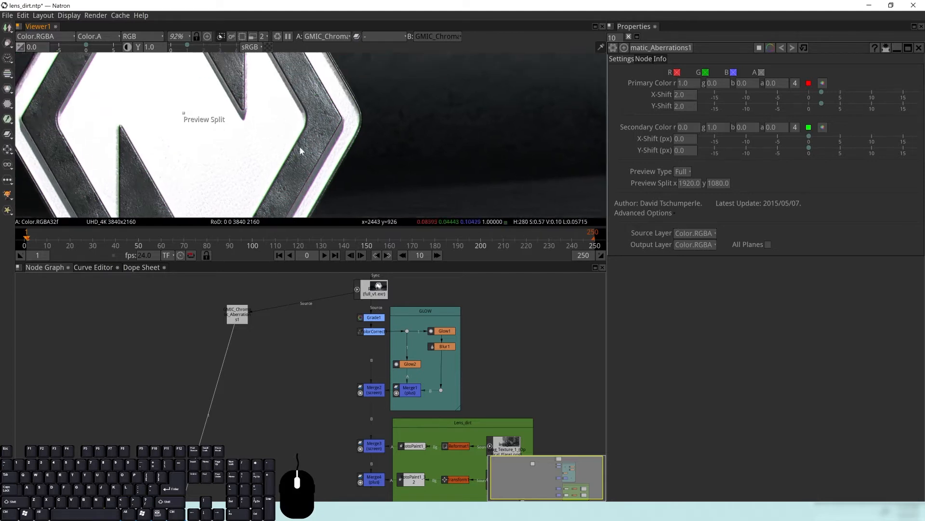
Move the chromatic aberration node slightly farther away from the Read node in the node graph.
{"action": "left_click_drag", "start_coordinate": [365, 348], "coordinate": [346, 350]}
{"action": "left_click_drag", "start_coordinate": [264, 333], "coordinate": [238, 362]}
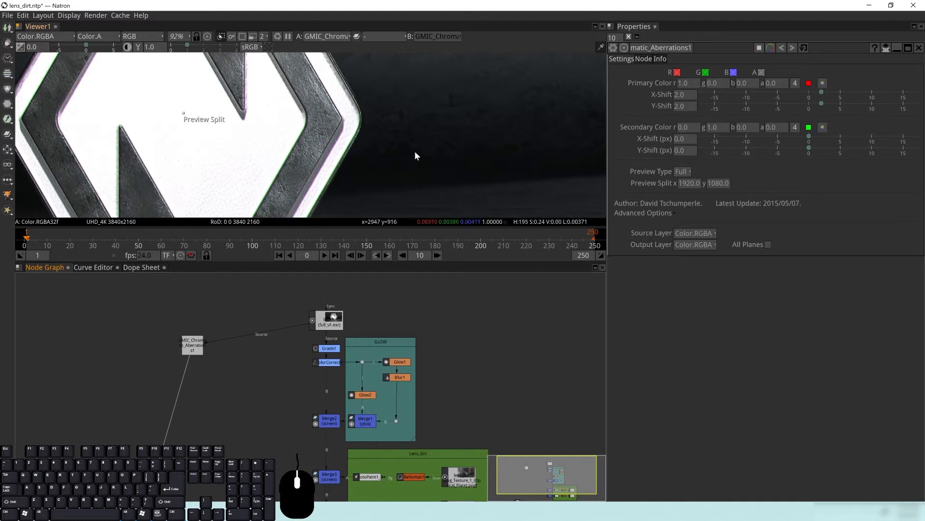
{"action": "left_click_drag", "start_coordinate": [188, 339], "coordinate": [182, 349]}
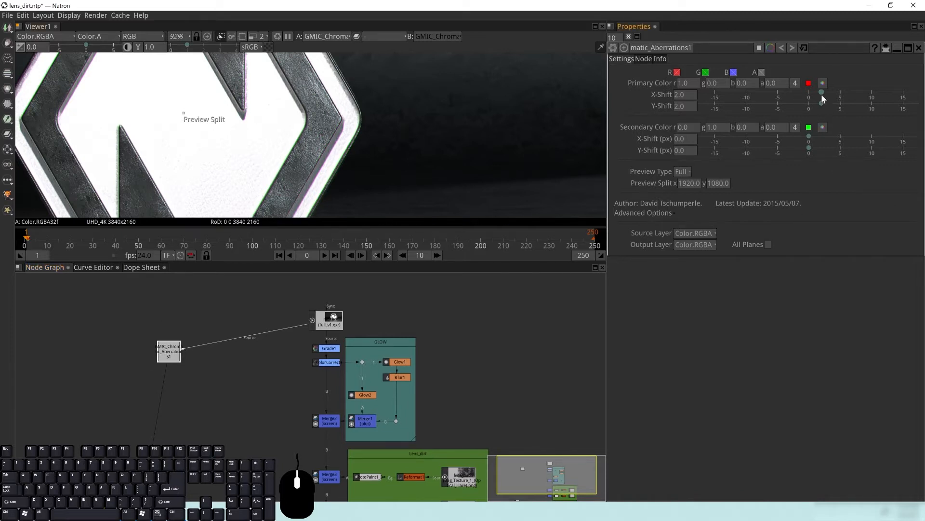
Increase the Primary Color X-Shift to 8.86 and check the stronger fringes on the logo.
{"action": "left_click_drag", "start_coordinate": [821, 94], "coordinate": [851, 105]}
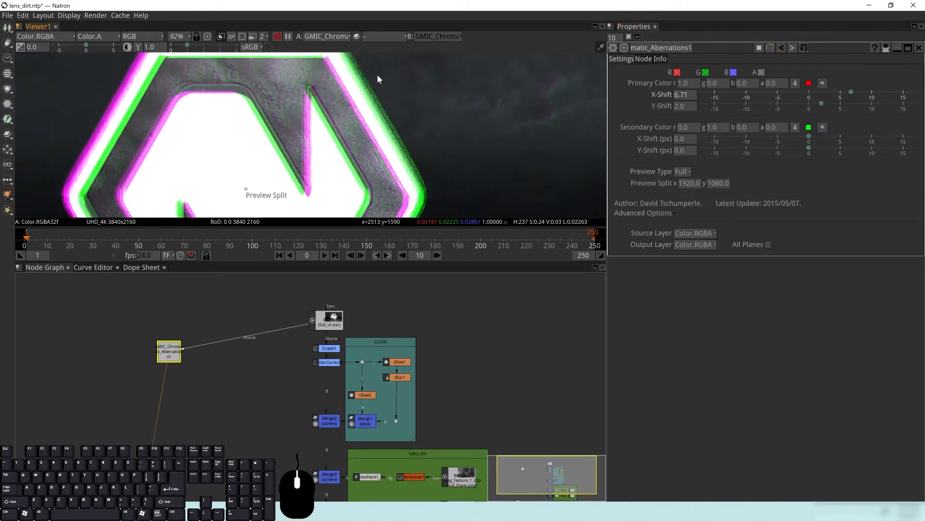
{"action": "scroll", "coordinate": [366, 111], "scroll_direction": "down", "scroll_amount": 5}
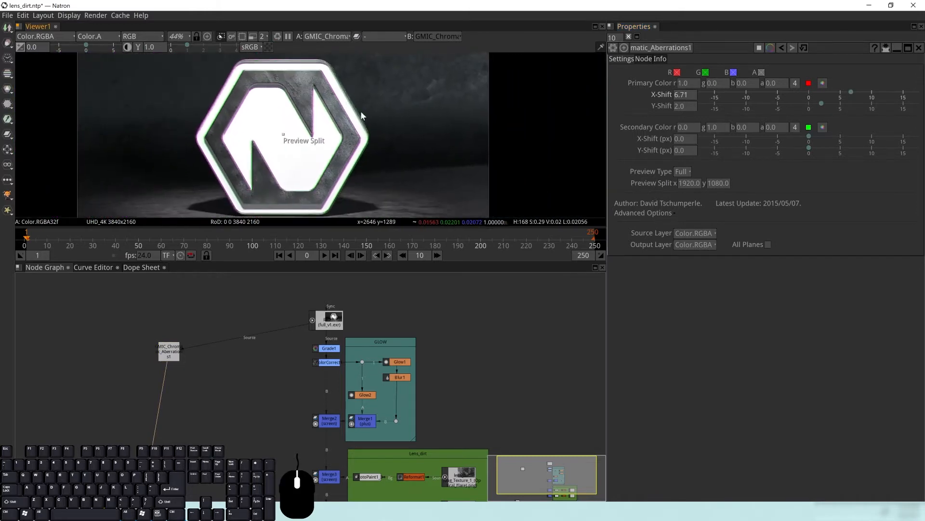
{"action": "scroll", "coordinate": [361, 111], "scroll_direction": "up", "scroll_amount": 1}
{"action": "left_click_drag", "start_coordinate": [832, 93], "coordinate": [864, 94]}
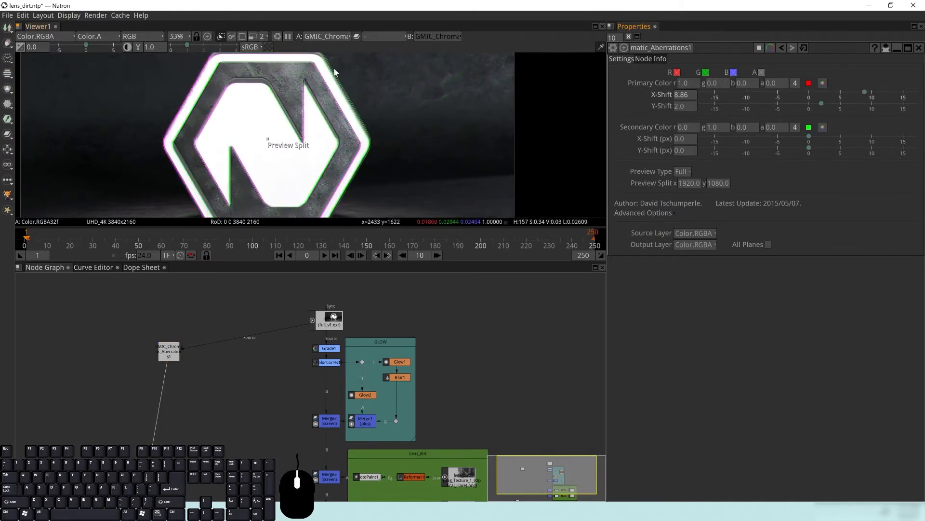
Turn on proxy mode for the viewer with a downscale factor of 8.
{"action": "left_click", "coordinate": [266, 35]}
{"action": "left_click", "coordinate": [251, 37]}
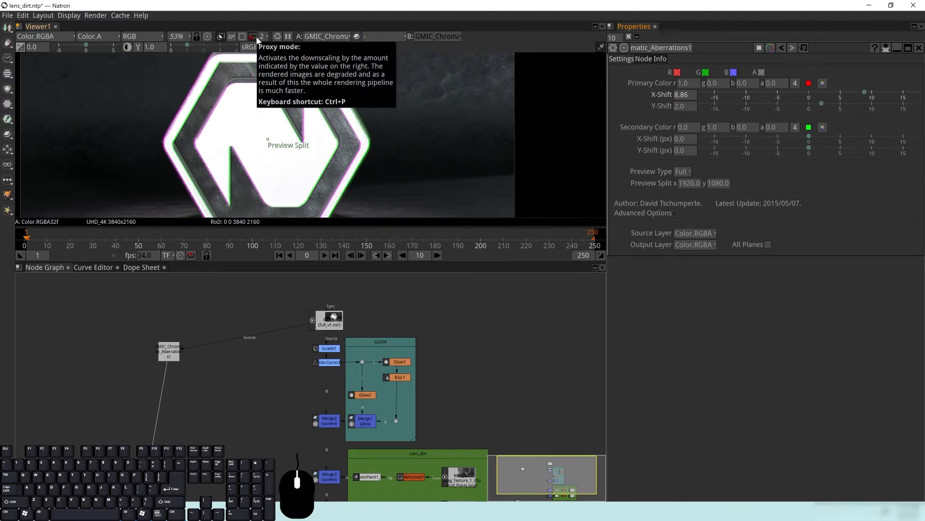
{"action": "left_click", "coordinate": [263, 36]}
{"action": "left_click", "coordinate": [274, 66]}
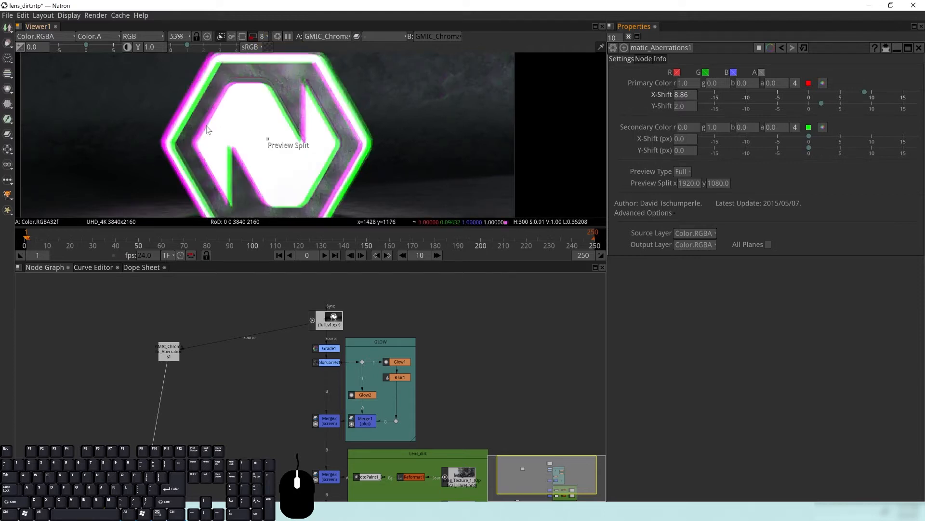
{"action": "left_click_drag", "start_coordinate": [341, 114], "coordinate": [364, 108]}
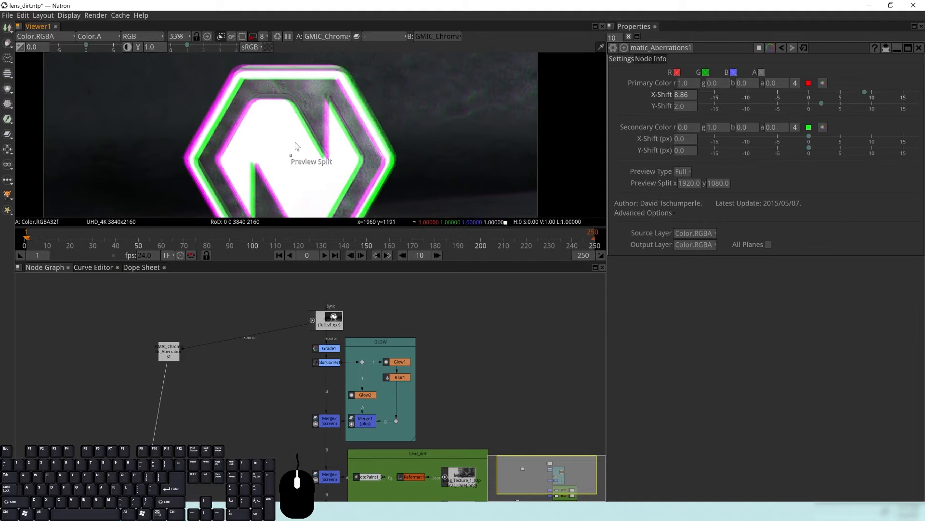
Set the Primary Color shift to X 7.09 and Y 8.63, and the Secondary Color shift to X 7.17 and Y 4.95.
{"action": "mouse_move", "coordinate": [867, 89]}
{"action": "left_mouse_down"}
{"action": "mouse_move", "coordinate": [829, 92]}
{"action": "mouse_move", "coordinate": [878, 100]}
{"action": "mouse_move", "coordinate": [812, 100]}
{"action": "mouse_move", "coordinate": [853, 98]}
{"action": "left_mouse_up"}
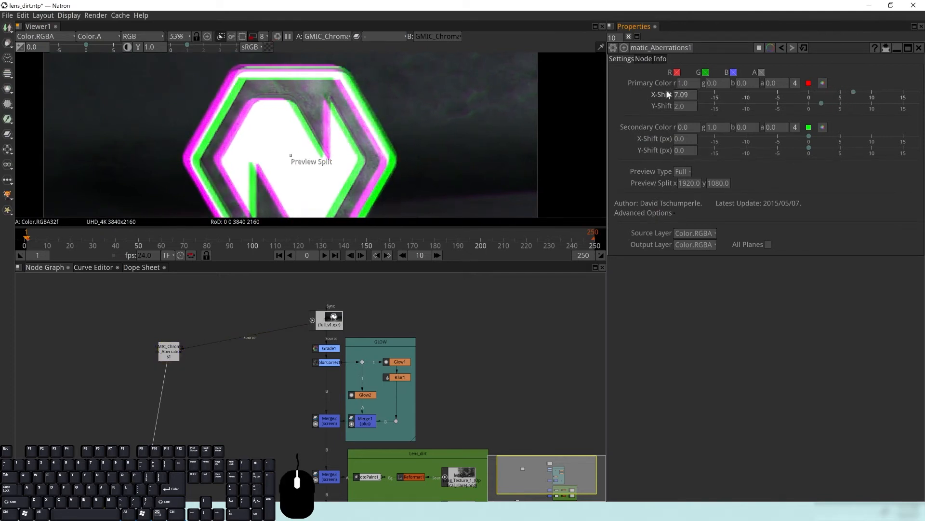
{"action": "mouse_move", "coordinate": [826, 105]}
{"action": "left_mouse_down"}
{"action": "mouse_move", "coordinate": [872, 107]}
{"action": "mouse_move", "coordinate": [833, 108]}
{"action": "mouse_move", "coordinate": [843, 108]}
{"action": "mouse_move", "coordinate": [827, 123]}
{"action": "left_mouse_up"}
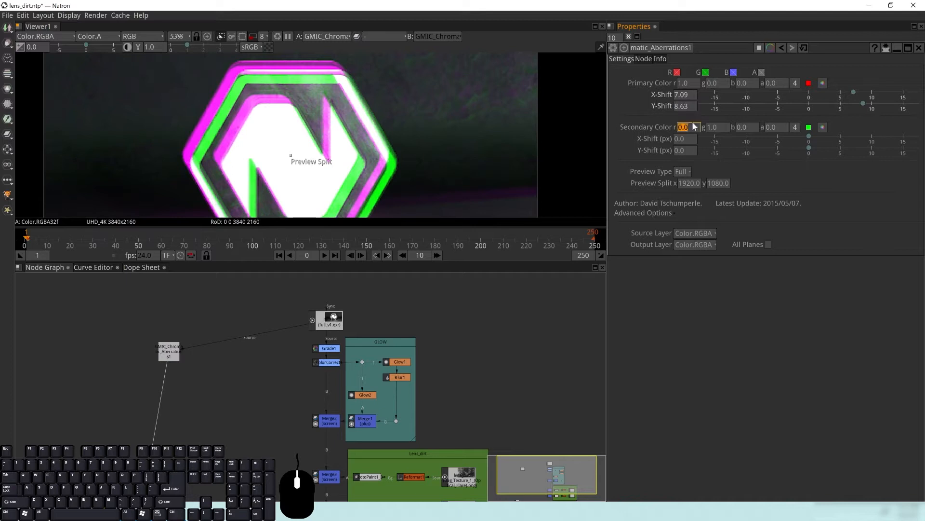
{"action": "left_click_drag", "start_coordinate": [809, 140], "coordinate": [840, 155]}
Examine how the primary and secondary colour shifts separate the channels around the logo's edges.
{"action": "left_click_drag", "start_coordinate": [203, 175], "coordinate": [241, 139]}
{"action": "left_click_drag", "start_coordinate": [436, 177], "coordinate": [384, 156]}
{"action": "left_click_drag", "start_coordinate": [309, 83], "coordinate": [275, 133]}
{"action": "left_click_drag", "start_coordinate": [219, 65], "coordinate": [262, 97]}
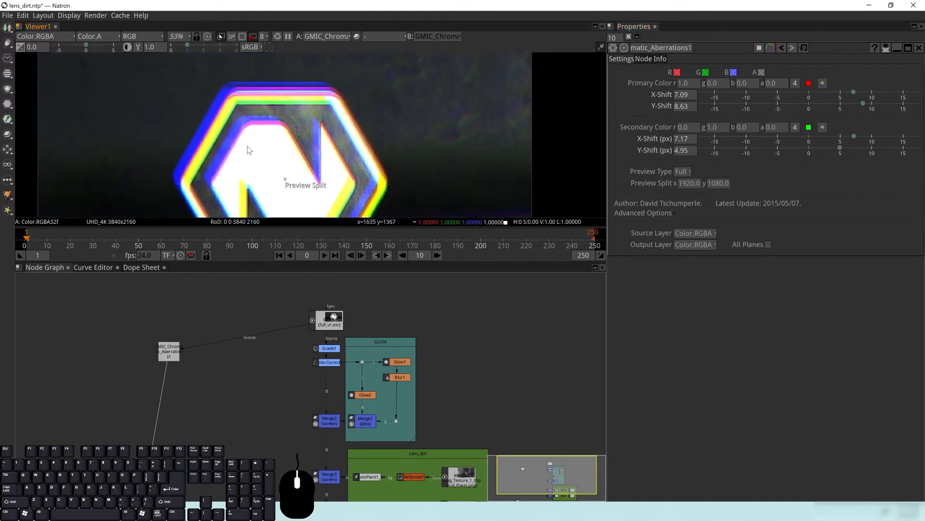
{"action": "left_click_drag", "start_coordinate": [250, 153], "coordinate": [289, 103]}
{"action": "left_click_drag", "start_coordinate": [382, 94], "coordinate": [340, 120]}
{"action": "left_click_drag", "start_coordinate": [194, 69], "coordinate": [215, 109]}
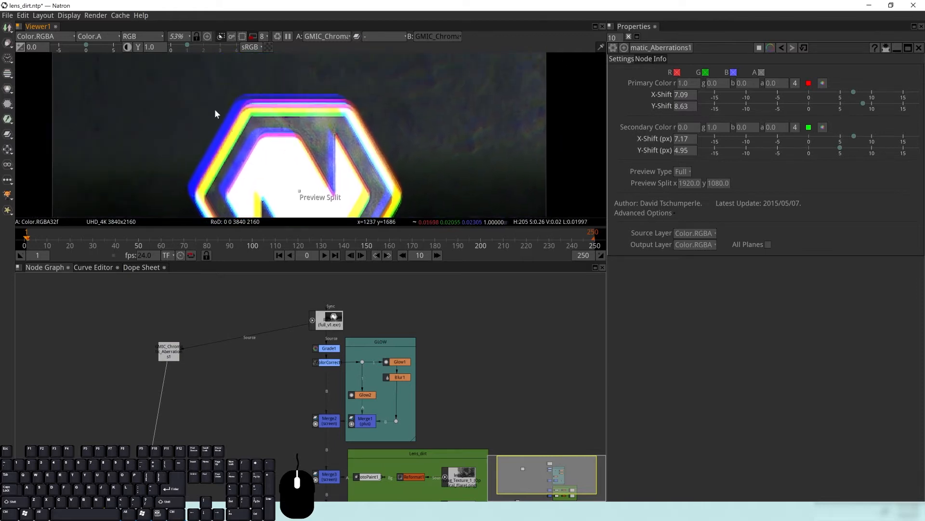
{"action": "left_click_drag", "start_coordinate": [314, 174], "coordinate": [289, 186]}
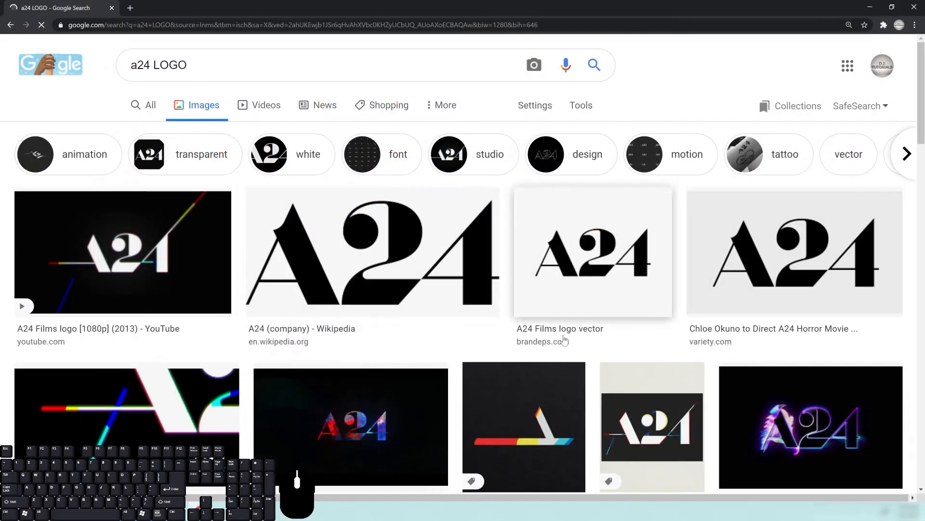
Examine the A24 logo image results for examples of chromatic aberration around the letters, and return to Natron.
{"action": "scroll", "coordinate": [360, 309], "scroll_direction": "down", "scroll_amount": 4}
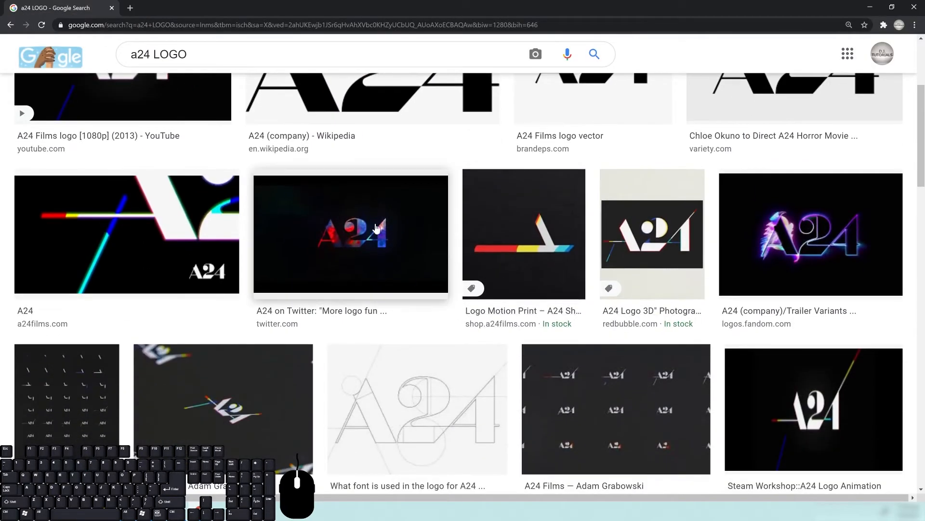
{"action": "scroll", "coordinate": [197, 195], "scroll_direction": "up", "scroll_amount": 2}
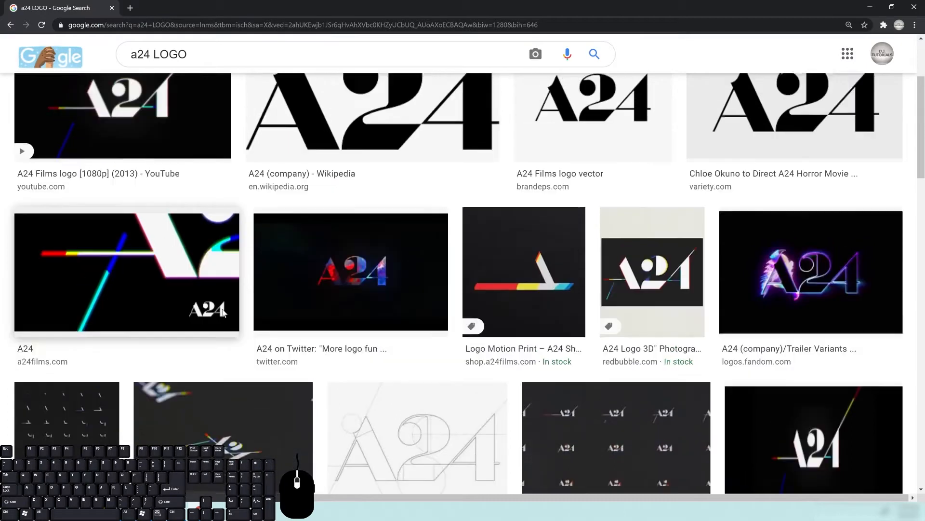
{"action": "scroll", "coordinate": [629, 237], "scroll_direction": "up", "scroll_amount": 2}
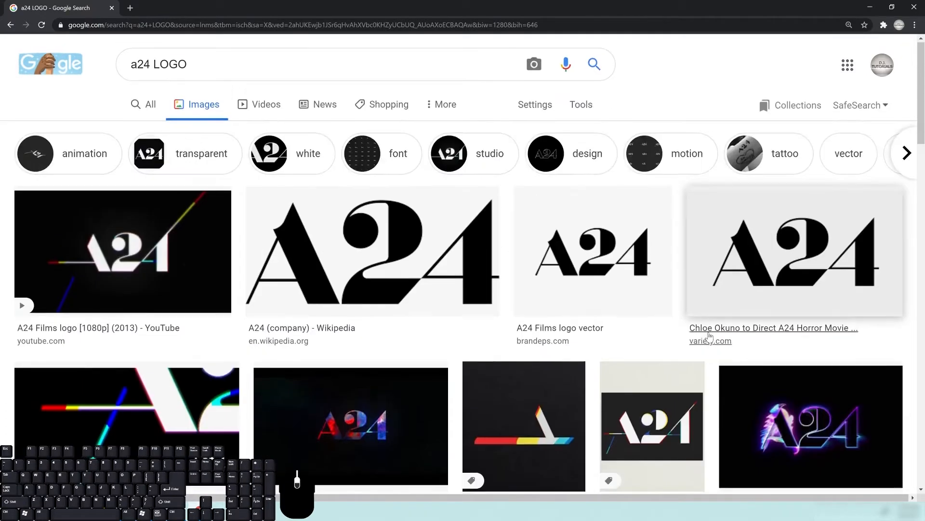
{"action": "scroll", "coordinate": [489, 382], "scroll_direction": "down", "scroll_amount": 6}
{"action": "scroll", "coordinate": [268, 337], "scroll_direction": "down", "scroll_amount": 10}
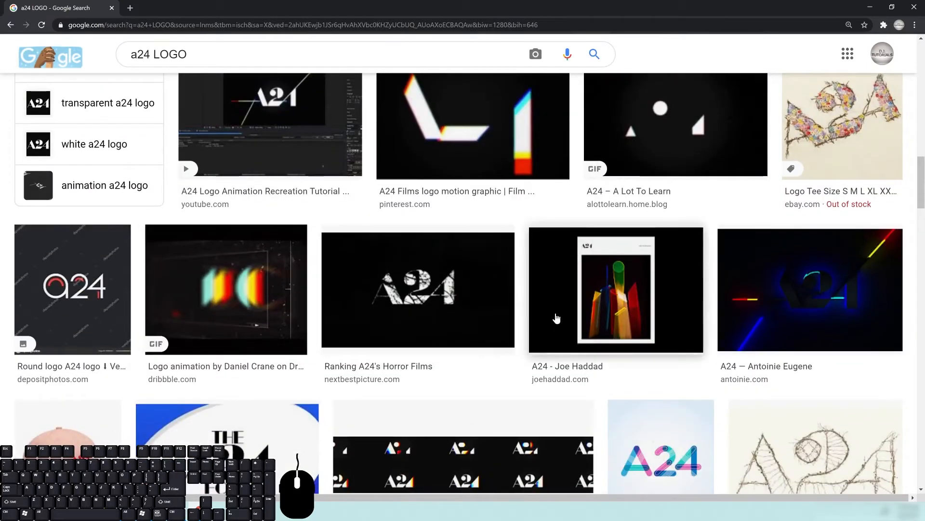
{"action": "scroll", "coordinate": [856, 296], "scroll_direction": "down", "scroll_amount": 1}
{"action": "scroll", "coordinate": [814, 260], "scroll_direction": "up", "scroll_amount": 10}
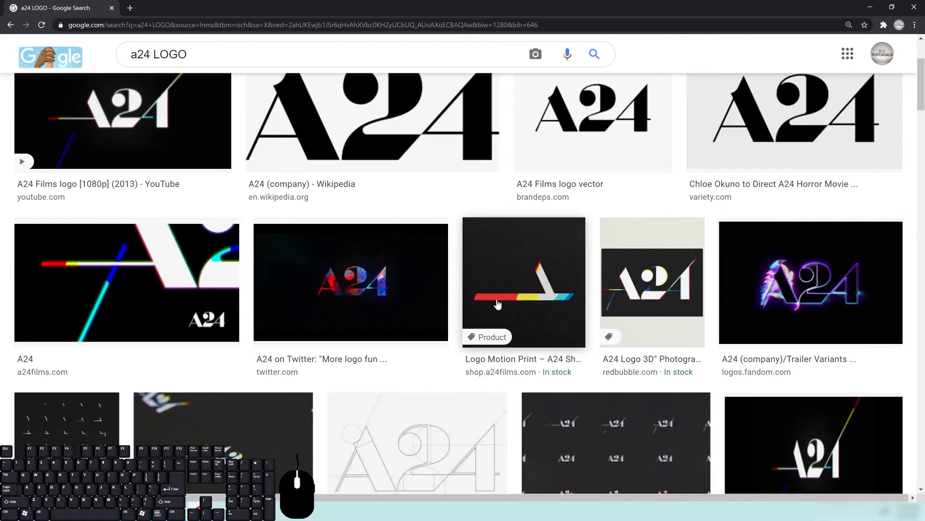
{"action": "scroll", "coordinate": [144, 213], "scroll_direction": "up", "scroll_amount": 3}
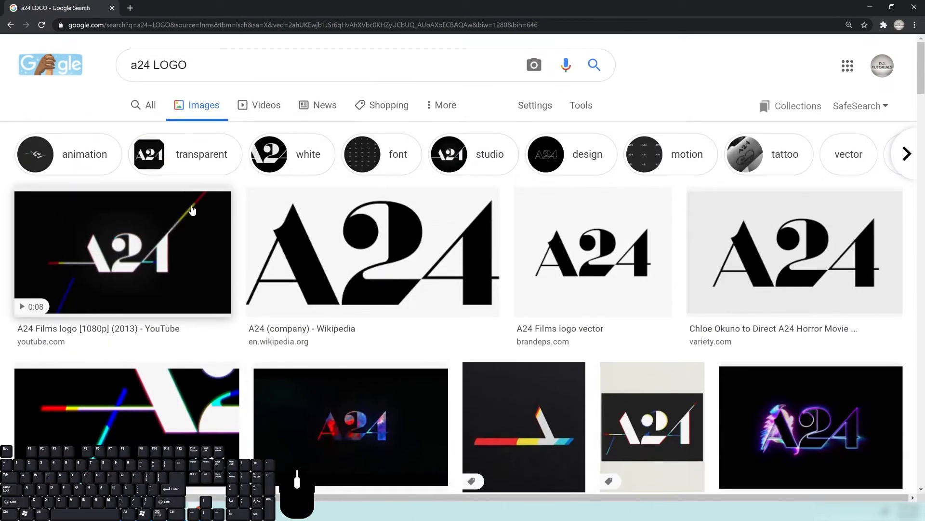
{"action": "scroll", "coordinate": [51, 358], "scroll_direction": "down", "scroll_amount": 2}
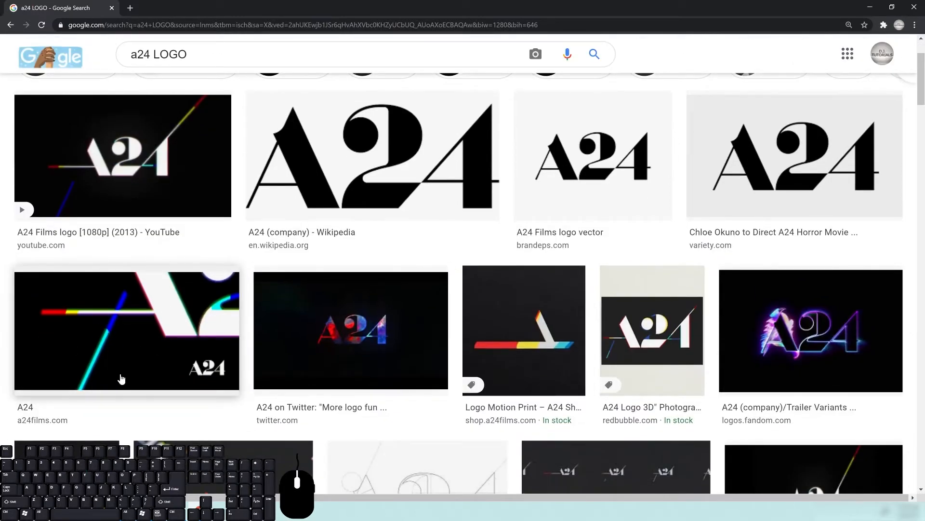
{"action": "scroll", "coordinate": [116, 366], "scroll_direction": "down", "scroll_amount": 2}
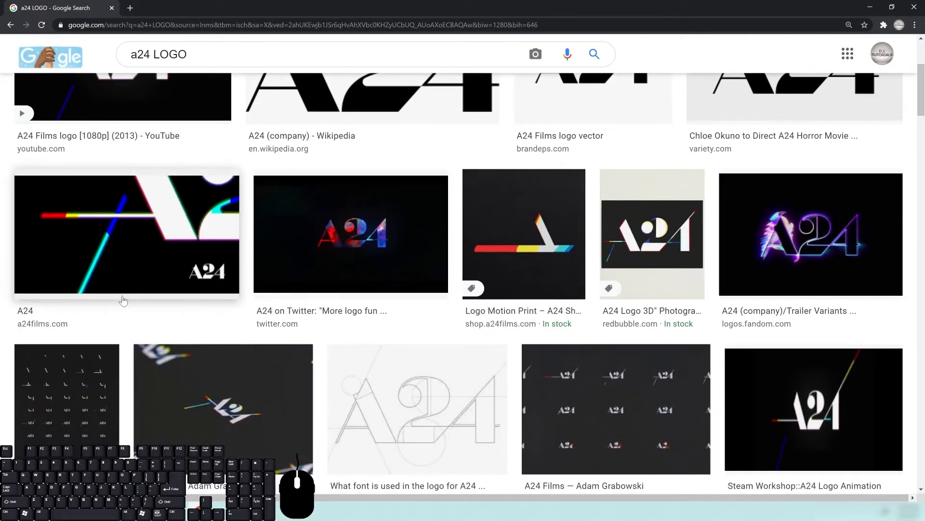
{"action": "scroll", "coordinate": [627, 270], "scroll_direction": "up", "scroll_amount": 4}
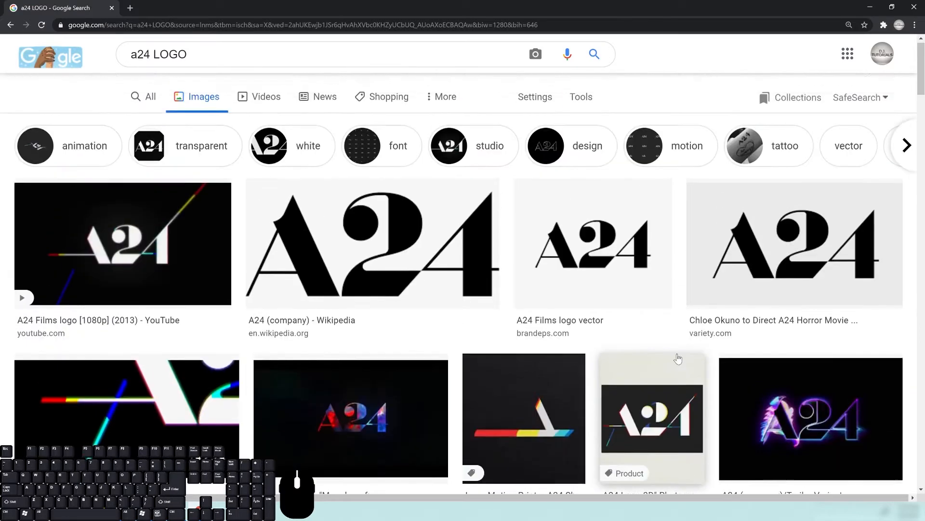
{"action": "scroll", "coordinate": [501, 278], "scroll_direction": "down", "scroll_amount": 2}
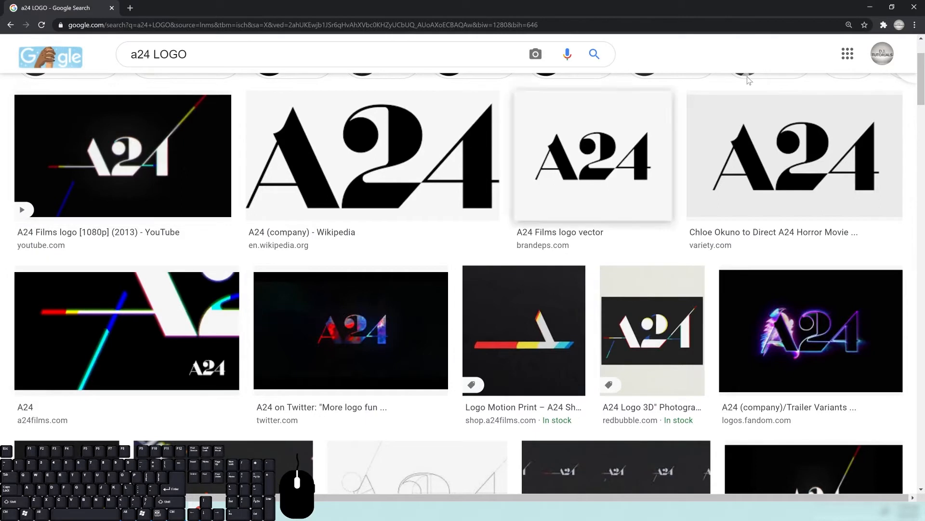
{"action": "left_click", "coordinate": [873, 12]}
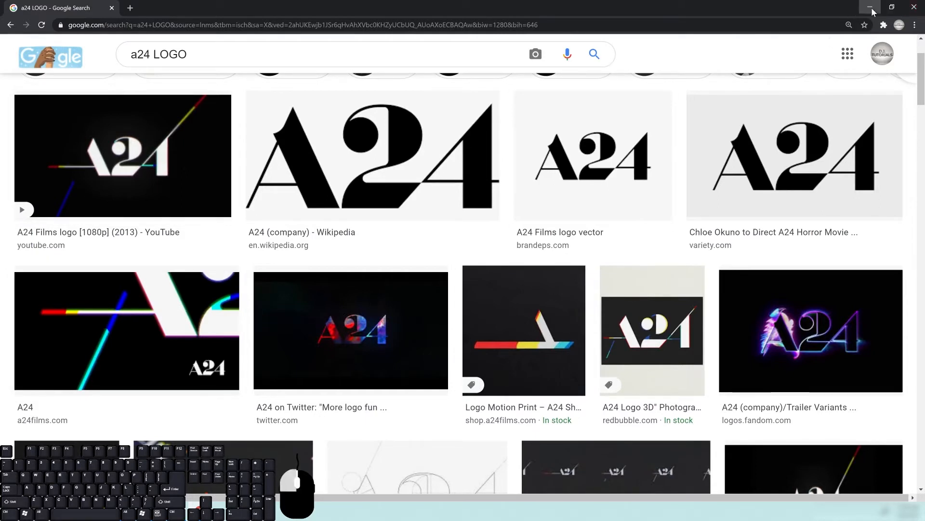
Inspect the colour fringes around the logo's edges, both close up and across the whole frame.
{"action": "left_click_drag", "start_coordinate": [342, 106], "coordinate": [335, 126]}
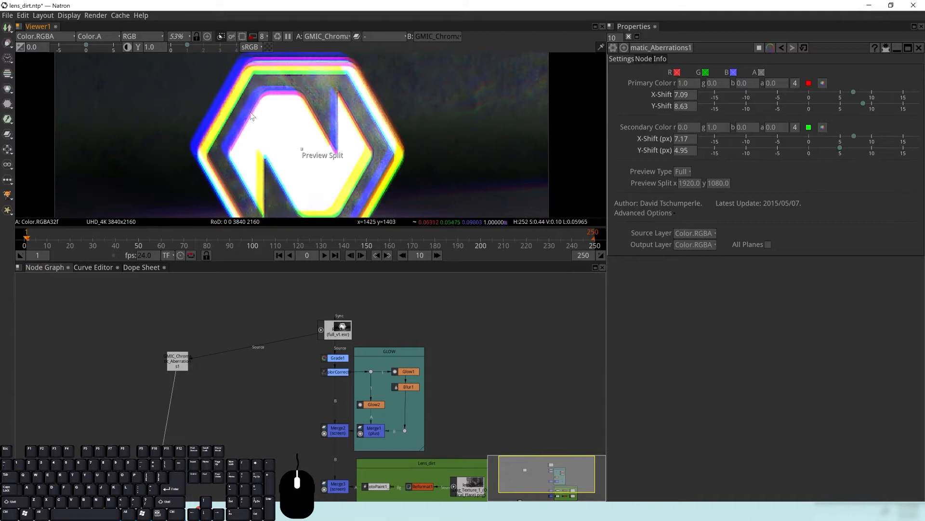
{"action": "left_click_drag", "start_coordinate": [391, 144], "coordinate": [350, 132]}
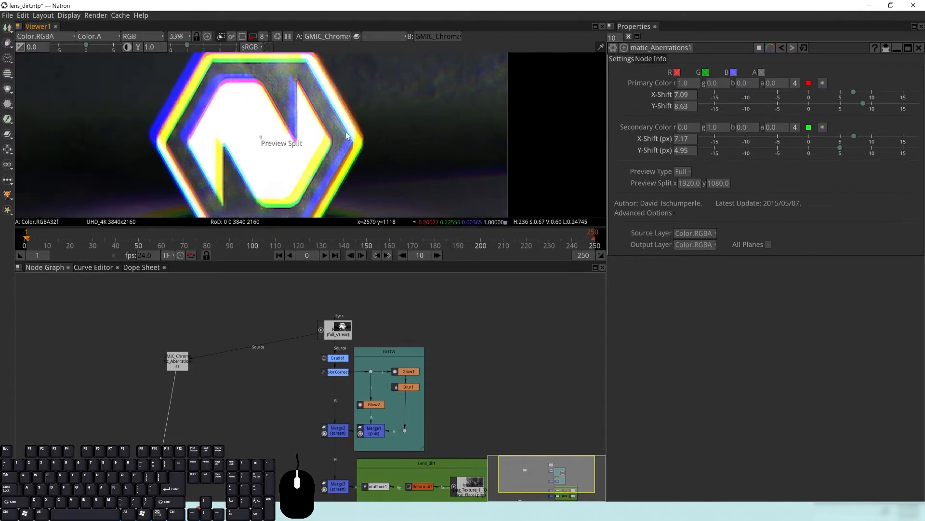
{"action": "left_click_drag", "start_coordinate": [256, 64], "coordinate": [291, 86]}
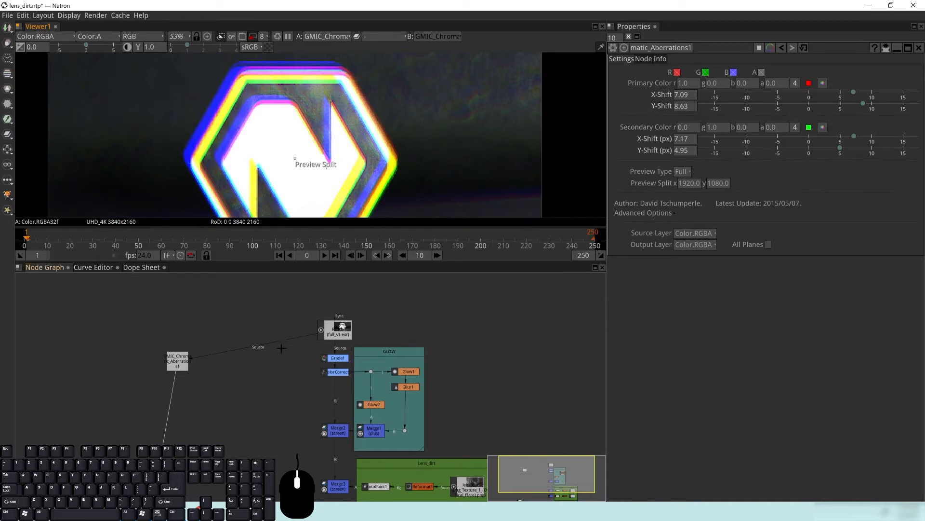
{"action": "left_click_drag", "start_coordinate": [275, 346], "coordinate": [270, 357]}
{"action": "left_click_drag", "start_coordinate": [174, 371], "coordinate": [191, 359]}
{"action": "scroll", "coordinate": [383, 104], "scroll_direction": "down", "scroll_amount": 8}
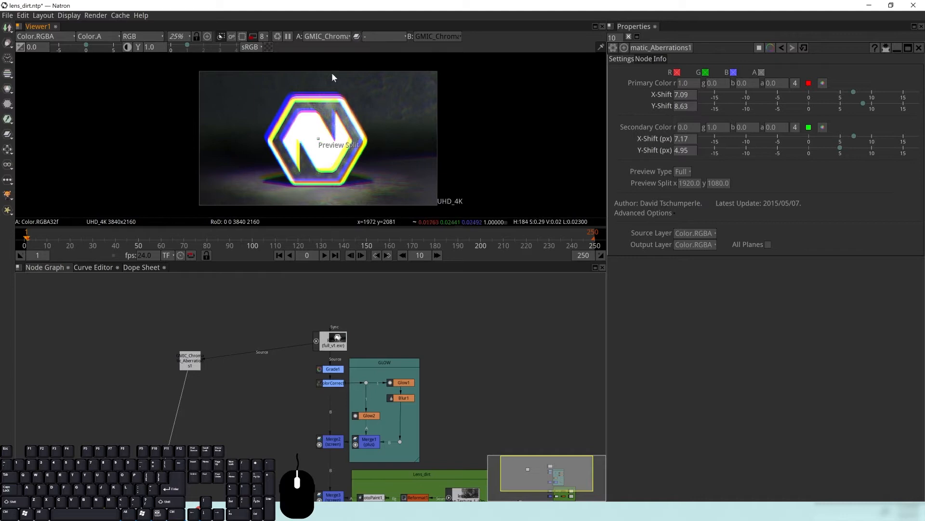
{"action": "left_click_drag", "start_coordinate": [347, 202], "coordinate": [351, 203]}
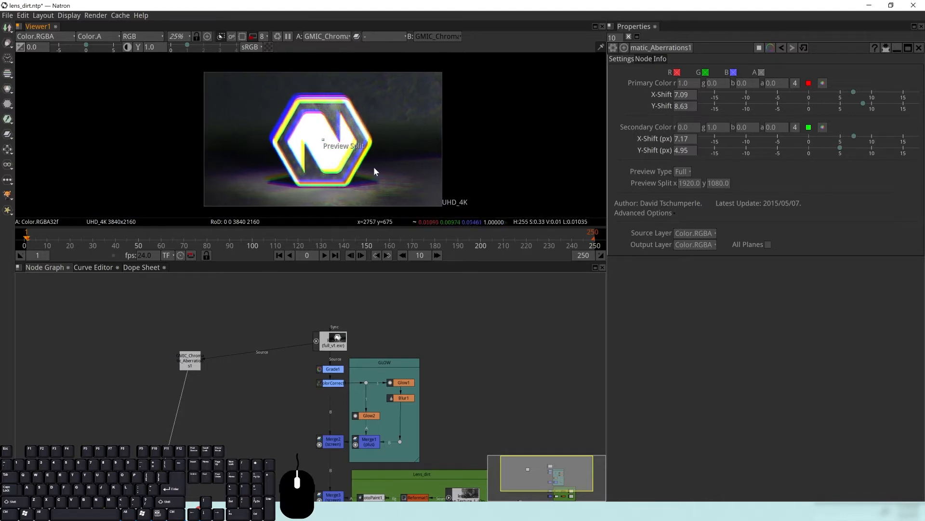
Move the chromatic aberration node closer to the full_v1.exr read node and set its Secondary Color shift to X 1.88 and Y 8.70.
{"action": "mouse_move", "coordinate": [190, 360]}
{"action": "left_mouse_down"}
{"action": "mouse_move", "coordinate": [220, 355]}
{"action": "mouse_move", "coordinate": [204, 353]}
{"action": "left_mouse_up"}
{"action": "scroll", "coordinate": [271, 382], "scroll_direction": "up", "scroll_amount": 4}
{"action": "left_click_drag", "start_coordinate": [270, 382], "coordinate": [265, 410]}
{"action": "left_click_drag", "start_coordinate": [140, 354], "coordinate": [160, 355]}
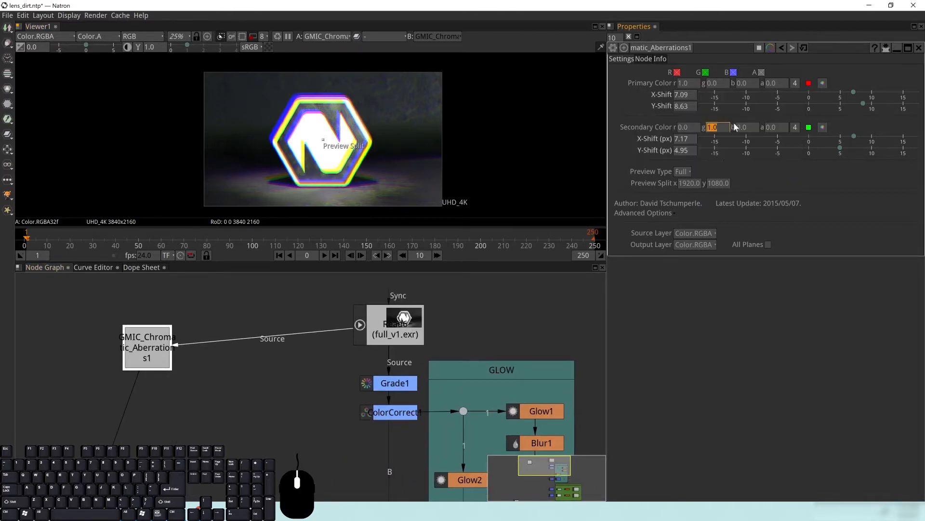
{"action": "left_click_drag", "start_coordinate": [853, 137], "coordinate": [863, 155]}
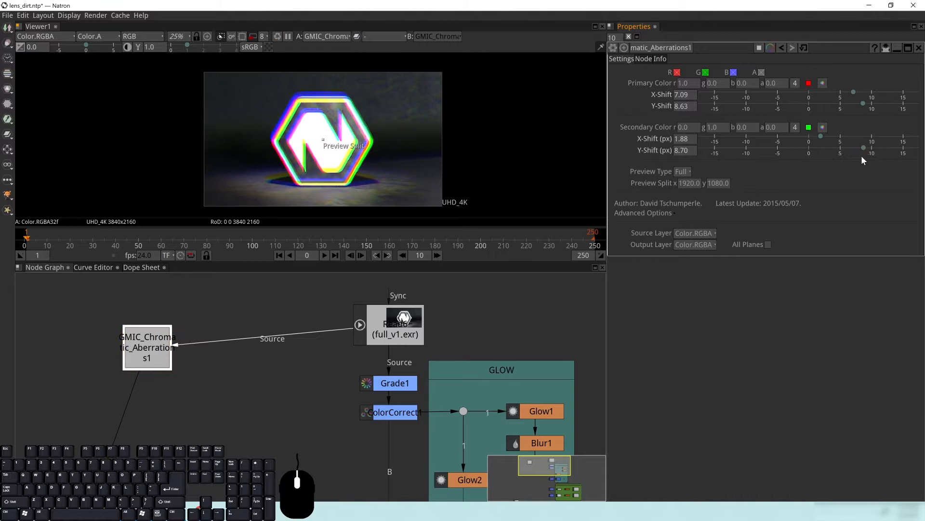
Change the Primary Color of the chromatic aberration from red to a bright blue.
{"action": "left_click", "coordinate": [823, 84]}
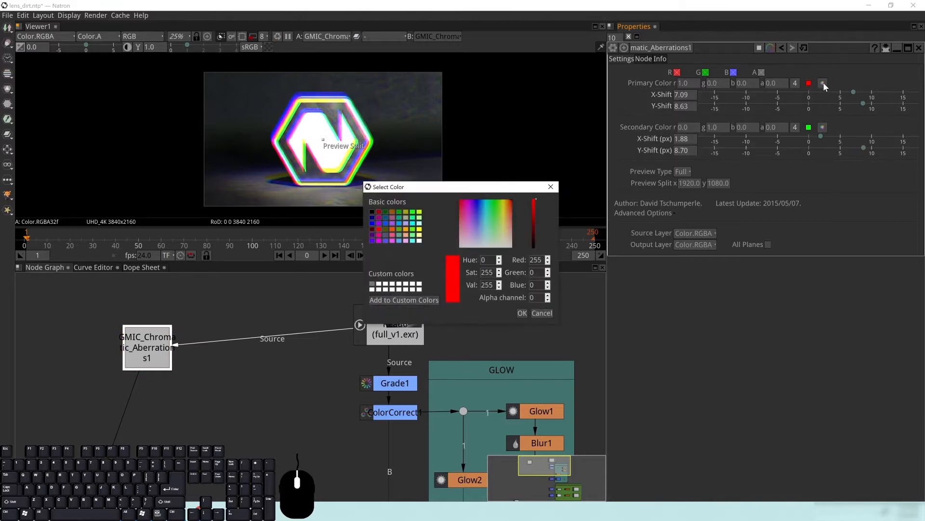
{"action": "mouse_move", "coordinate": [497, 213]}
{"action": "left_mouse_down"}
{"action": "mouse_move", "coordinate": [485, 222]}
{"action": "mouse_move", "coordinate": [467, 204]}
{"action": "mouse_move", "coordinate": [481, 211]}
{"action": "left_mouse_up"}
{"action": "left_click", "coordinate": [523, 313]}
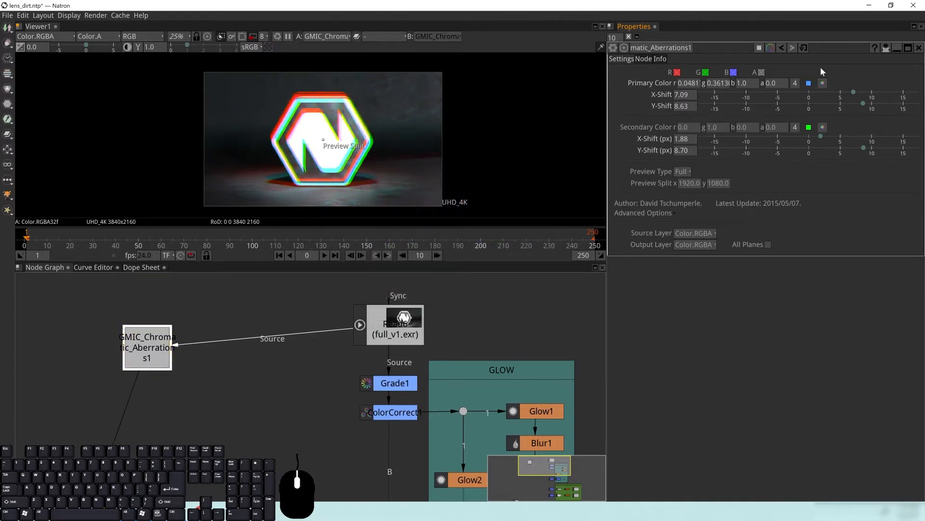
{"action": "left_click", "coordinate": [823, 127]}
{"action": "left_click_drag", "start_coordinate": [493, 223], "coordinate": [501, 225]}
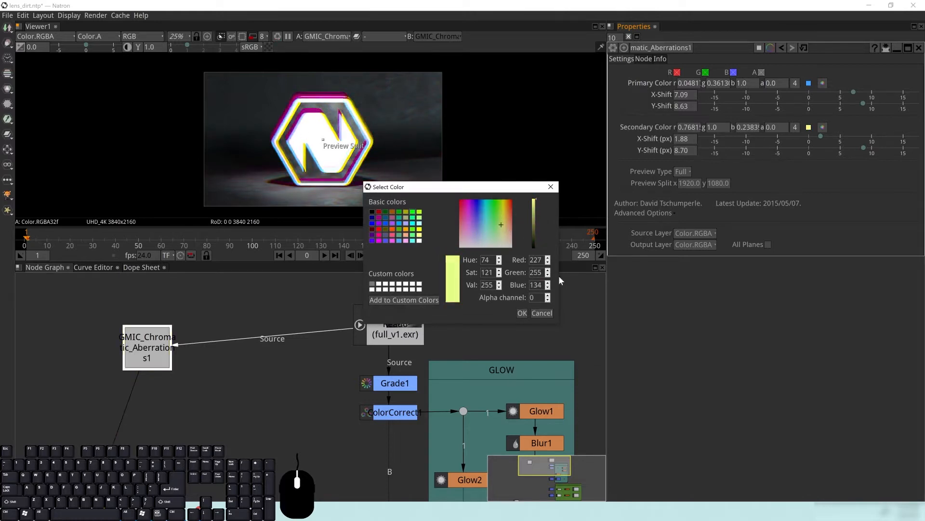
{"action": "left_click", "coordinate": [544, 314]}
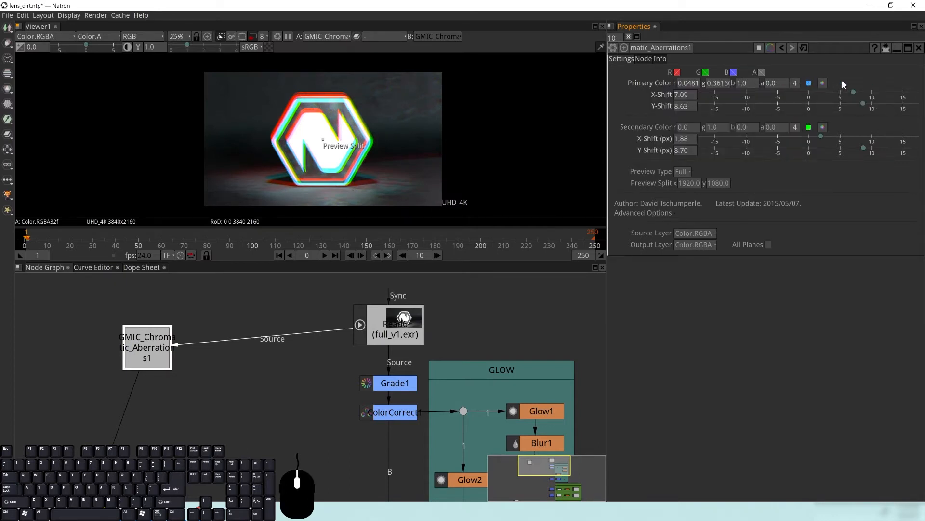
Reset the red component of the Primary Color and of the Secondary Color to default.
{"action": "right_click", "coordinate": [699, 83]}
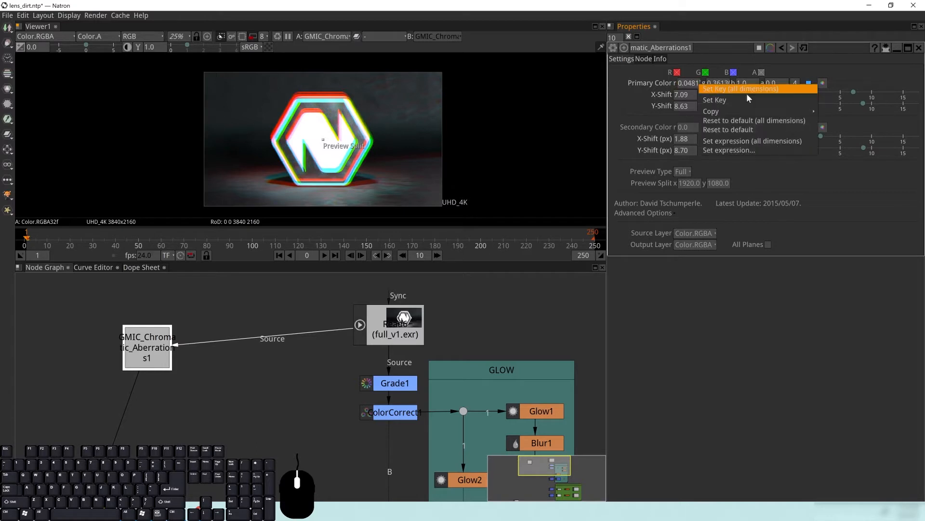
{"action": "left_click", "coordinate": [728, 127]}
{"action": "right_click", "coordinate": [688, 127]}
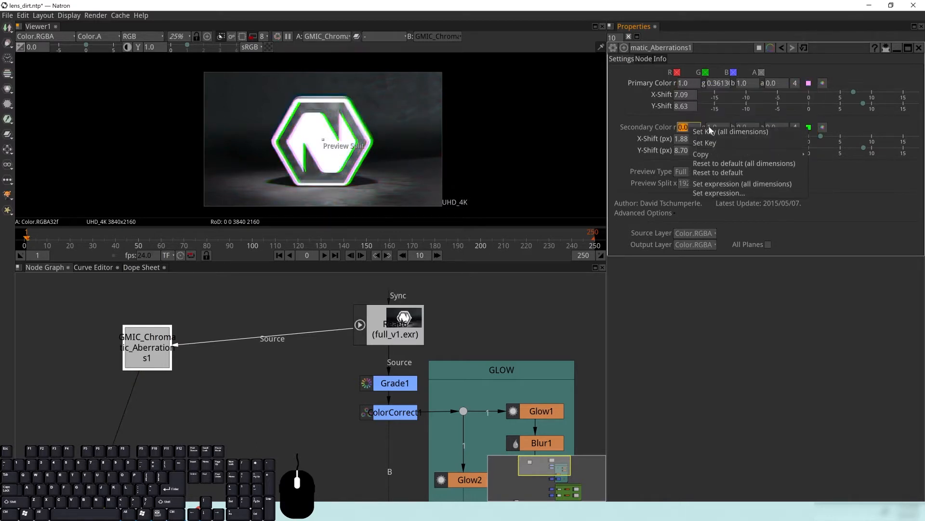
{"action": "left_click", "coordinate": [726, 168]}
Set the Primary Color shift to X 4.87 and Y 5.02, and reset all dimensions of the Primary Color to default.
{"action": "scroll", "coordinate": [385, 143], "scroll_direction": "up", "scroll_amount": 1}
{"action": "mouse_move", "coordinate": [854, 93]}
{"action": "left_mouse_down"}
{"action": "mouse_move", "coordinate": [841, 91]}
{"action": "mouse_move", "coordinate": [842, 104]}
{"action": "left_mouse_up"}
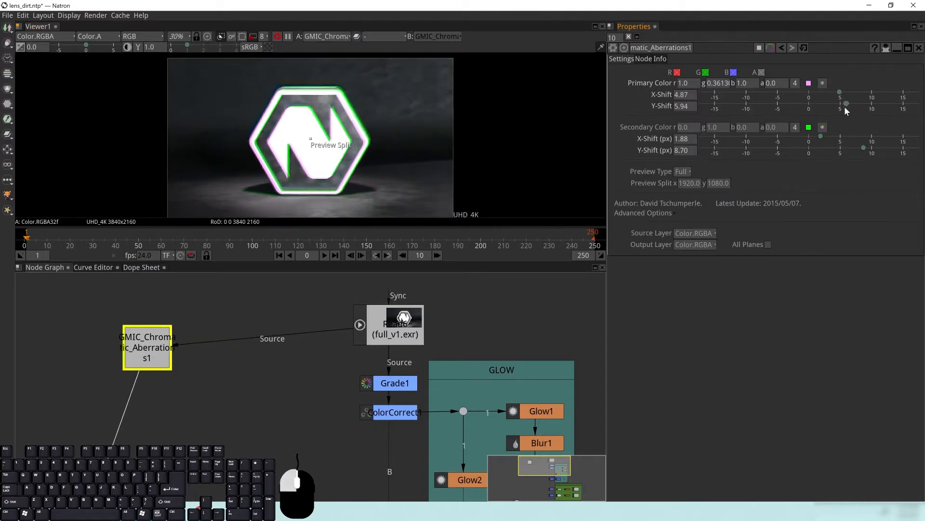
{"action": "right_click", "coordinate": [747, 84]}
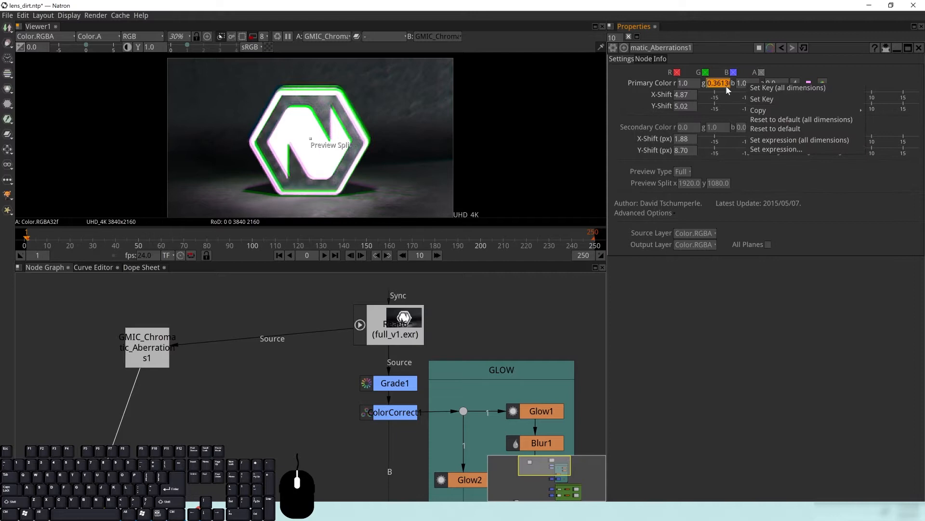
{"action": "right_click", "coordinate": [661, 85]}
{"action": "left_click", "coordinate": [692, 108]}
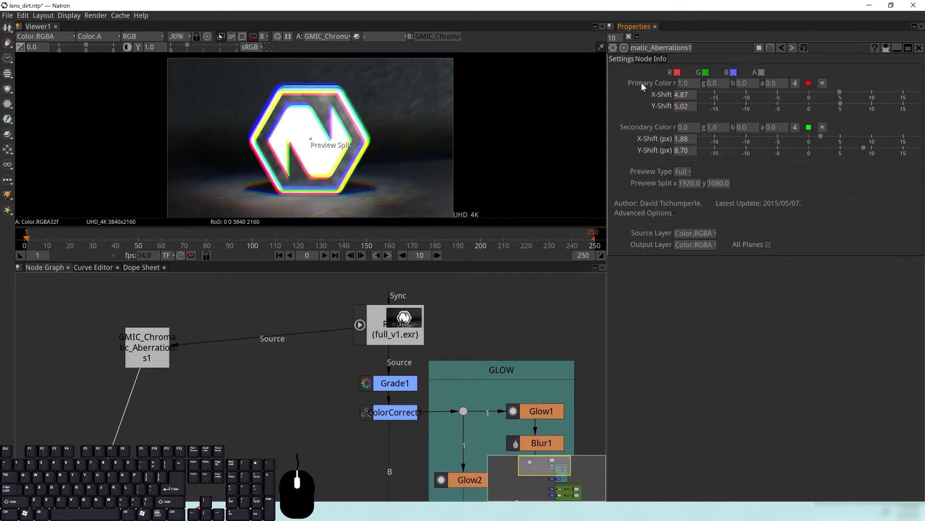
{"action": "right_click", "coordinate": [657, 85]}
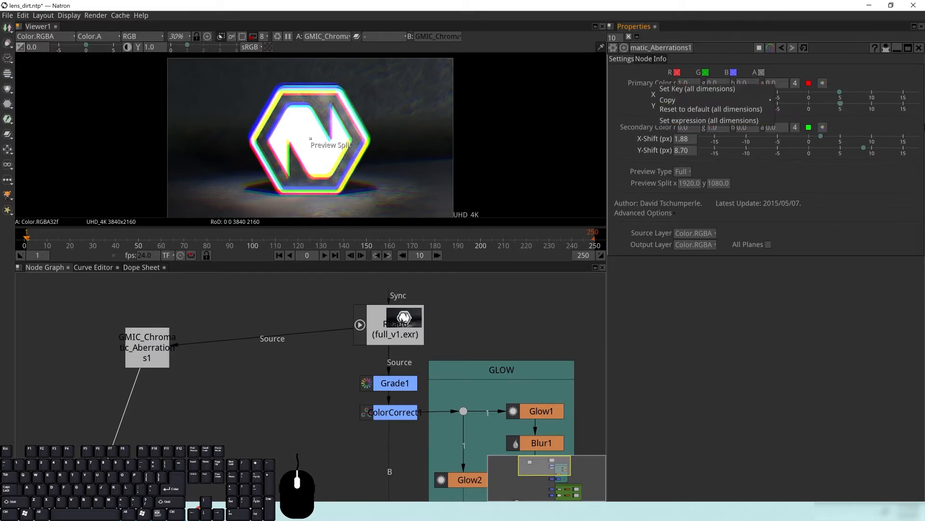
{"action": "left_click", "coordinate": [845, 183]}
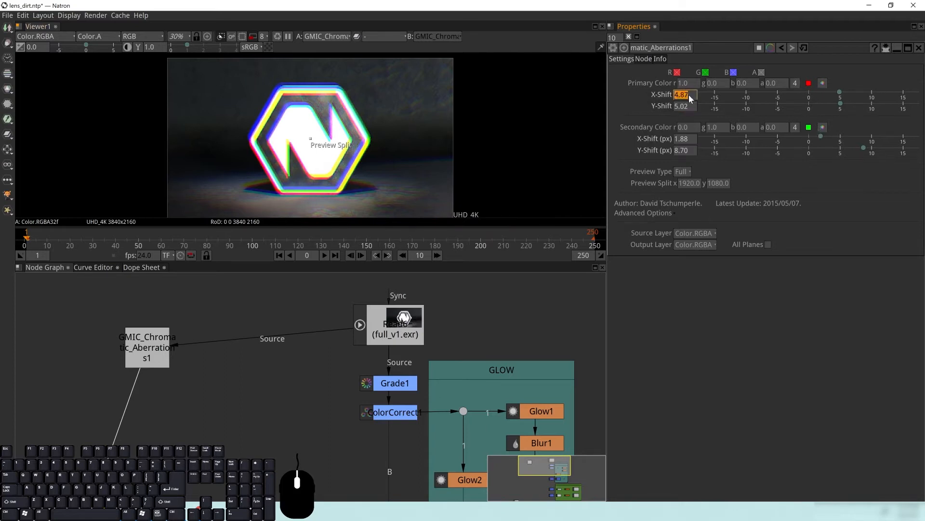
Reduce the Secondary Color shift to X -0.08 and Y 0.0, and the Primary Color shift to X 1.84 and Y 0.84.
{"action": "left_click_drag", "start_coordinate": [865, 147], "coordinate": [814, 135]}
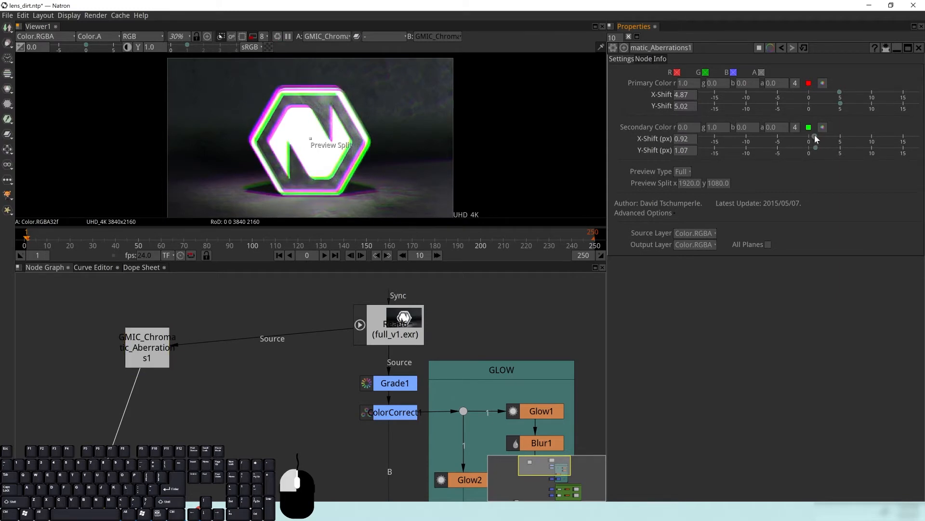
{"action": "left_click", "coordinate": [816, 149]}
{"action": "mouse_move", "coordinate": [814, 134]}
{"action": "left_mouse_down"}
{"action": "mouse_move", "coordinate": [815, 147]}
{"action": "mouse_move", "coordinate": [808, 136]}
{"action": "left_mouse_up"}
{"action": "left_click", "coordinate": [806, 136]}
{"action": "left_click_drag", "start_coordinate": [840, 91], "coordinate": [814, 110]}
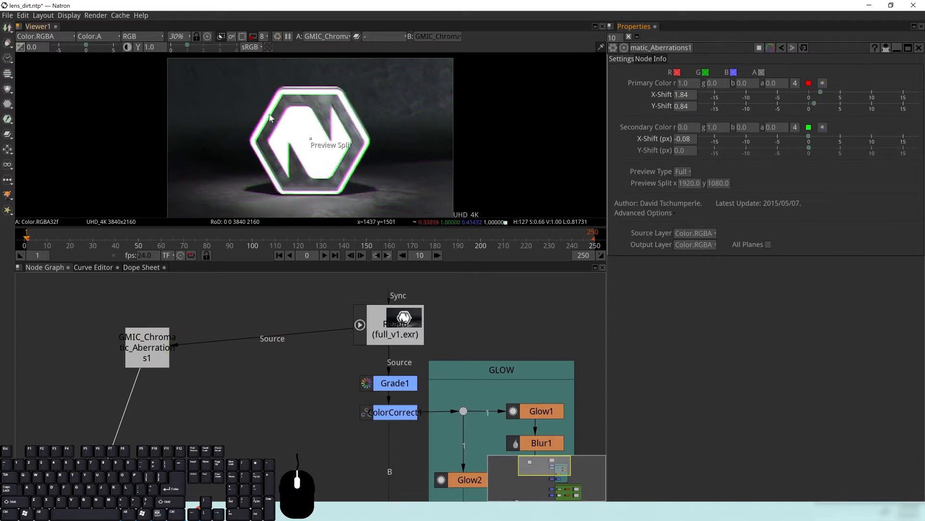
Turn off the viewer's proxy mode to check the subtle fringes on the logo's edges at full resolution.
{"action": "scroll", "coordinate": [270, 117], "scroll_direction": "up", "scroll_amount": 2}
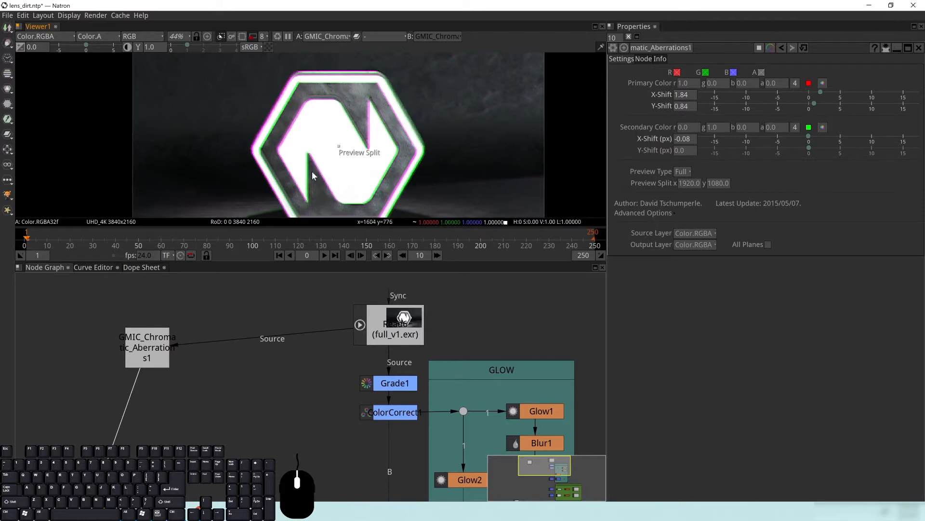
{"action": "left_click_drag", "start_coordinate": [407, 209], "coordinate": [412, 190]}
{"action": "scroll", "coordinate": [268, 145], "scroll_direction": "up", "scroll_amount": 4}
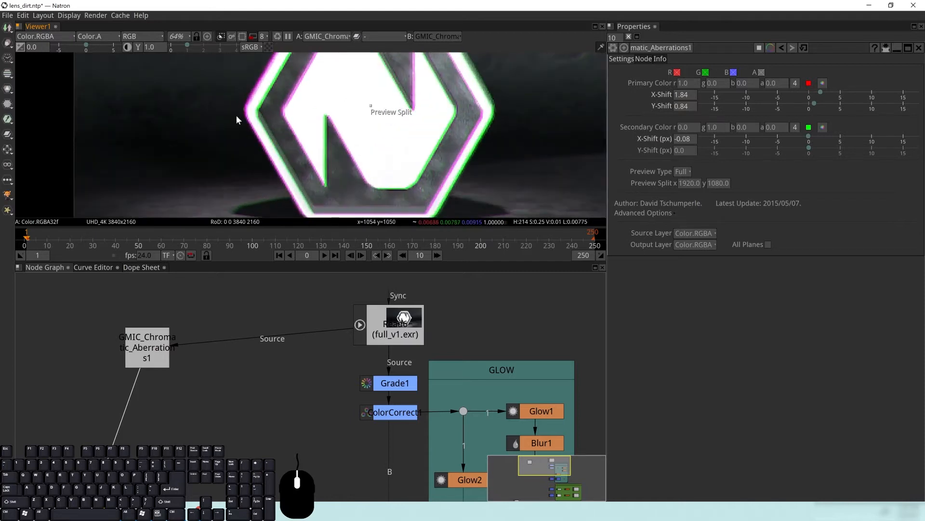
{"action": "left_click", "coordinate": [265, 37]}
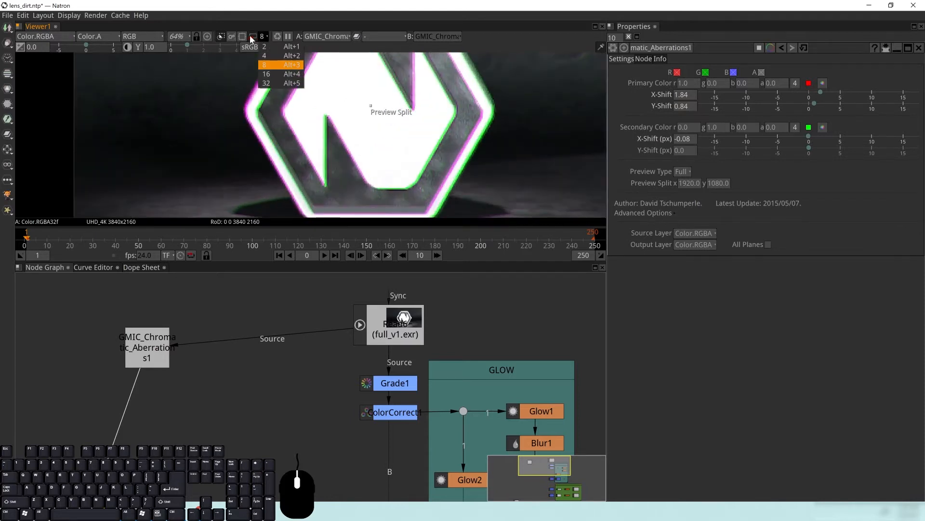
{"action": "left_click", "coordinate": [252, 37]}
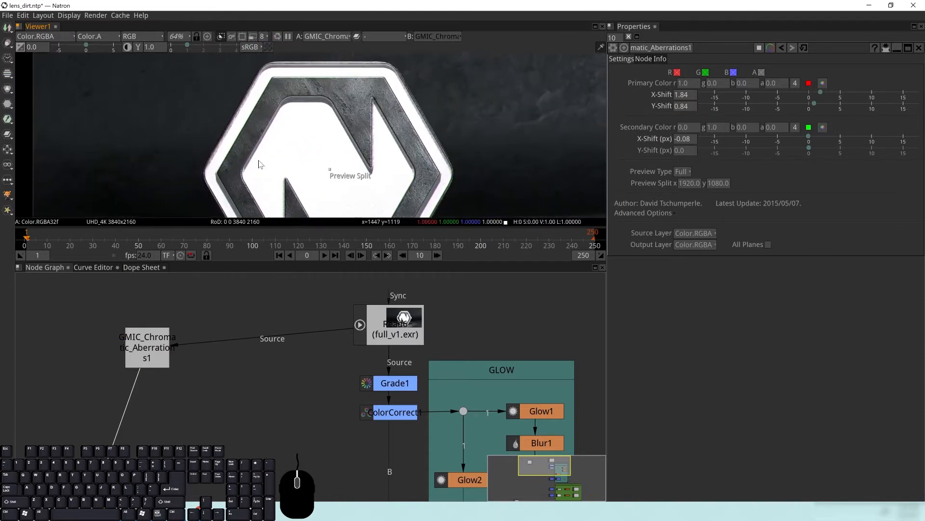
Compare the fringes on the logo's edges up close and with the chromatic aberration node disabled and re-enabled.
{"action": "scroll", "coordinate": [336, 135], "scroll_direction": "up", "scroll_amount": 3}
{"action": "left_click_drag", "start_coordinate": [459, 96], "coordinate": [378, 96]}
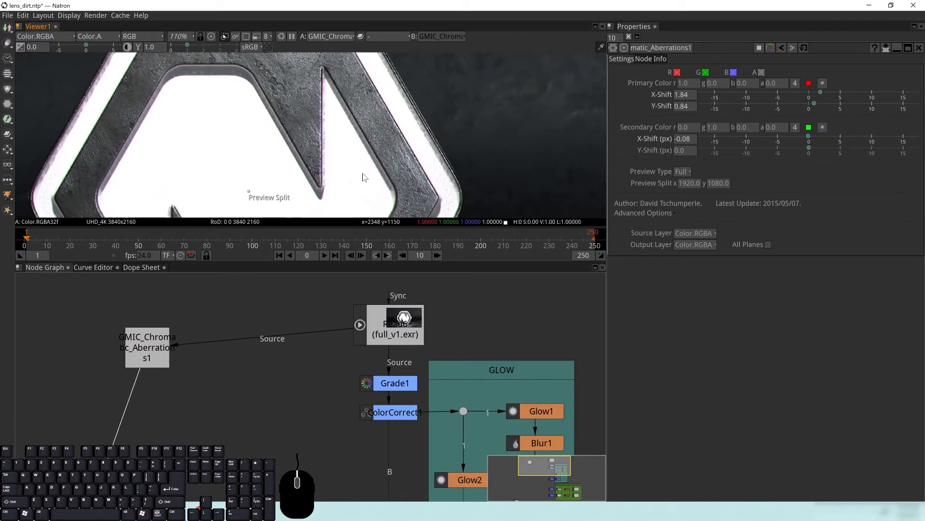
{"action": "scroll", "coordinate": [364, 177], "scroll_direction": "up", "scroll_amount": 3}
{"action": "scroll", "coordinate": [295, 185], "scroll_direction": "up", "scroll_amount": 6}
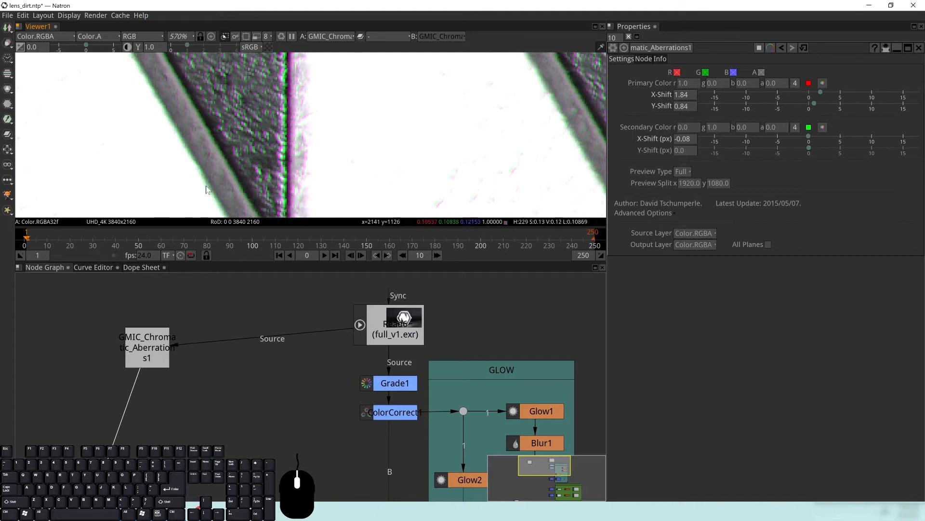
{"action": "scroll", "coordinate": [313, 161], "scroll_direction": "down", "scroll_amount": 13}
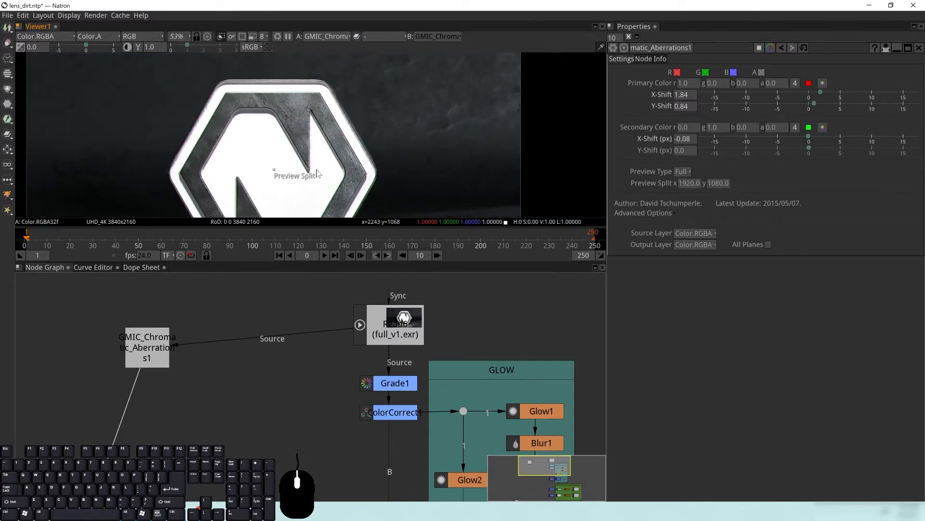
{"action": "left_click", "coordinate": [143, 345]}
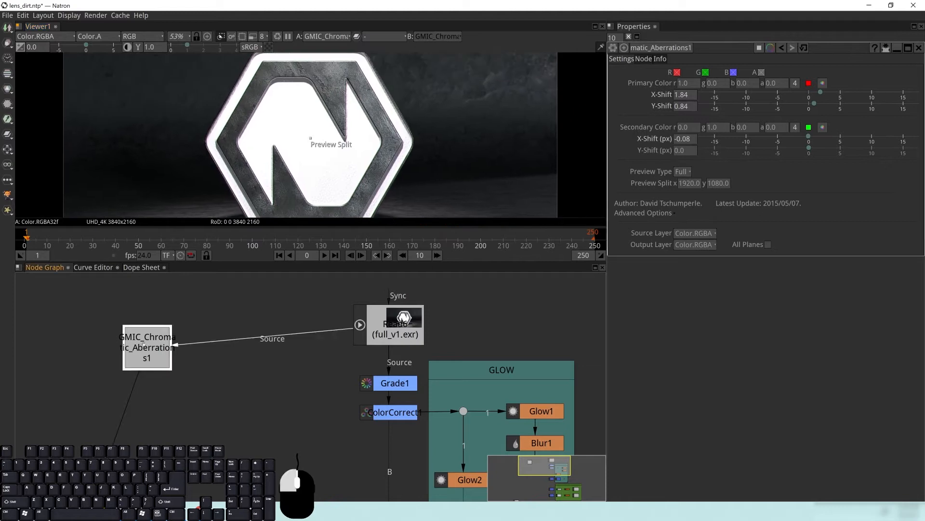
{"action": "key", "text": "d"}
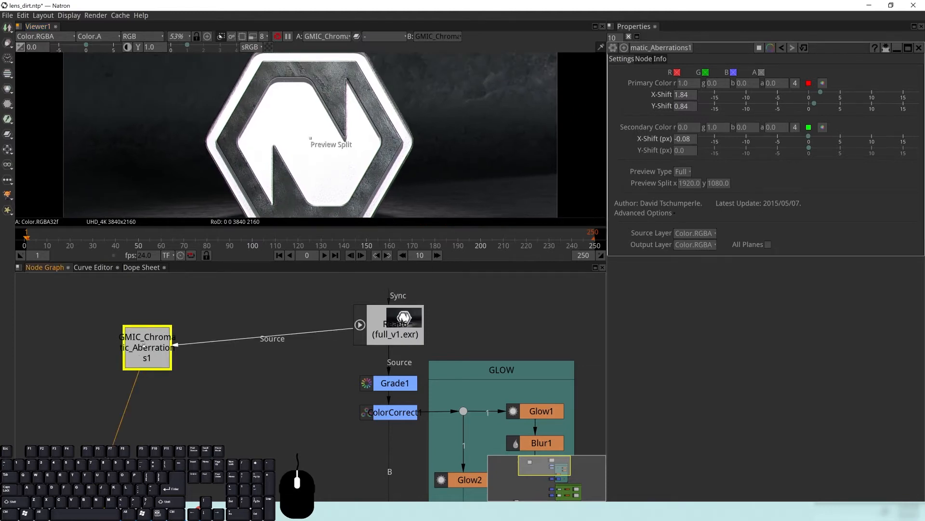
{"action": "key", "text": "d"}
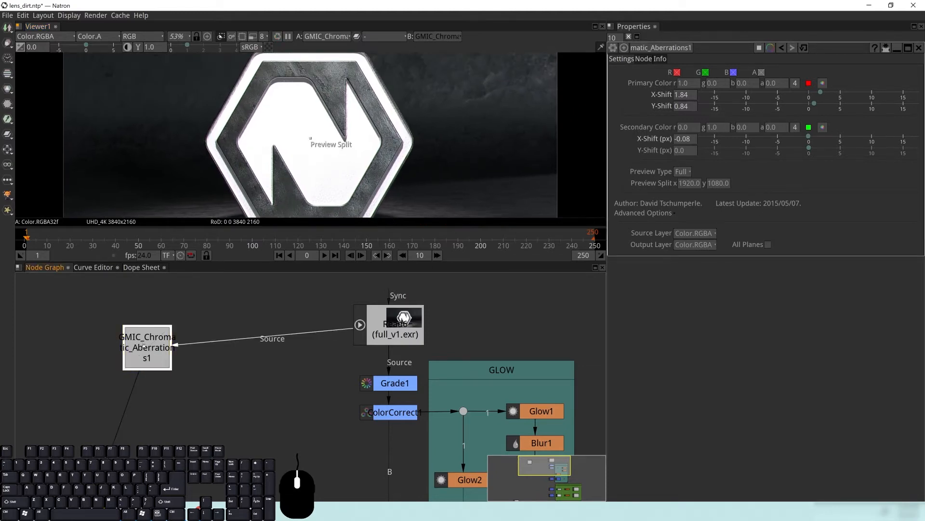
Move the GMIC chromatic aberration node down beside Merge4 and connect its Source input to Merge4.
{"action": "left_click_drag", "start_coordinate": [267, 163], "coordinate": [276, 151]}
{"action": "left_click_drag", "start_coordinate": [334, 331], "coordinate": [299, 341]}
{"action": "left_click_drag", "start_coordinate": [153, 356], "coordinate": [120, 405]}
{"action": "left_click_drag", "start_coordinate": [209, 420], "coordinate": [249, 411]}
{"action": "left_click_drag", "start_coordinate": [180, 395], "coordinate": [197, 396]}
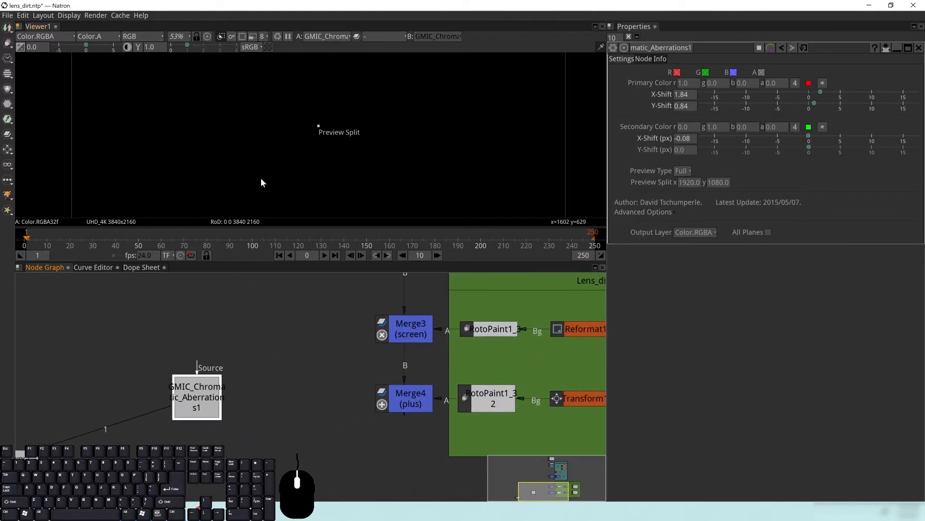
{"action": "scroll", "coordinate": [337, 352], "scroll_direction": "down", "scroll_amount": 2}
{"action": "left_click_drag", "start_coordinate": [224, 371], "coordinate": [373, 391]}
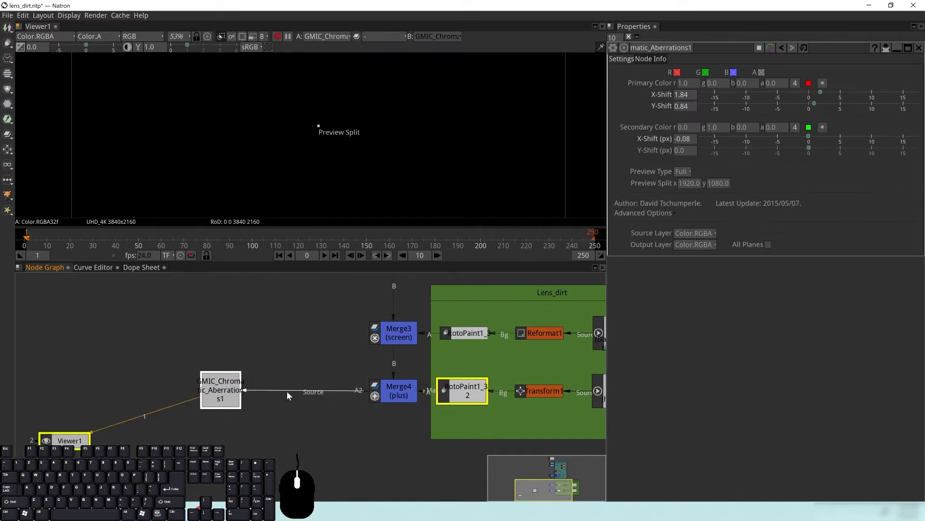
{"action": "left_click", "coordinate": [398, 389]}
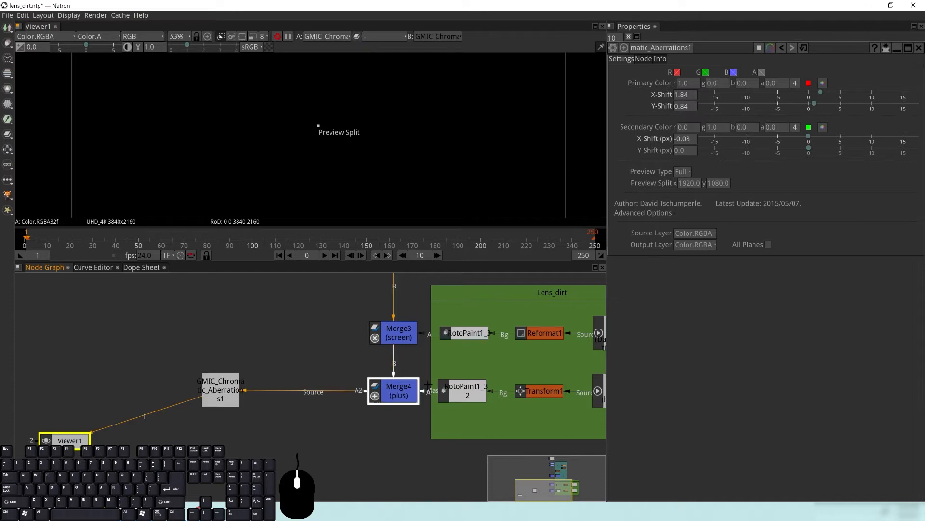
{"action": "scroll", "coordinate": [398, 390], "scroll_direction": "down", "scroll_amount": 5}
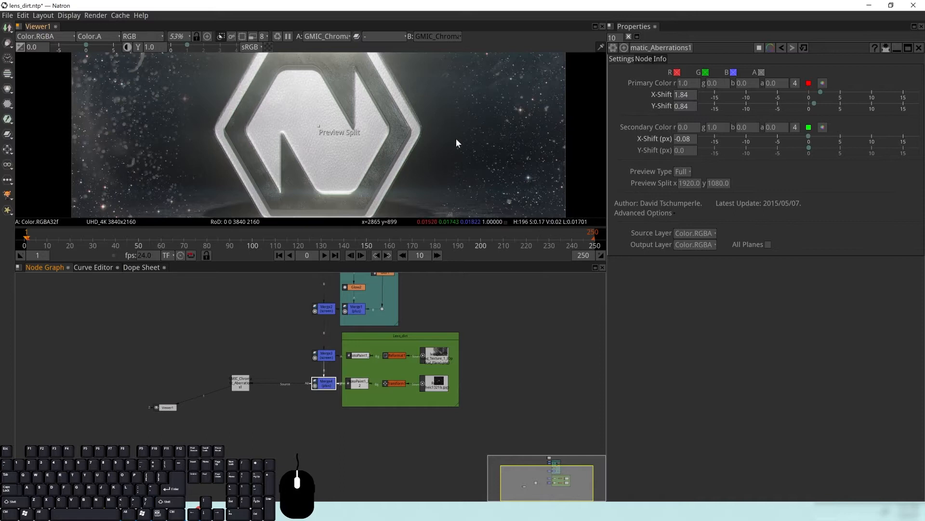
{"action": "left_click_drag", "start_coordinate": [494, 146], "coordinate": [451, 153]}
{"action": "left_click_drag", "start_coordinate": [295, 164], "coordinate": [305, 160]}
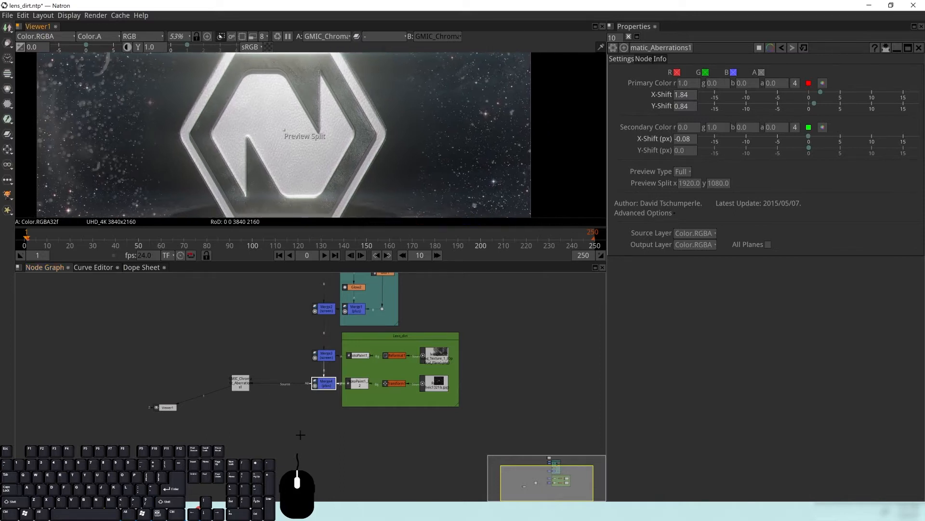
Increase the chromatic aberration node's Primary Color shift to X 4.60 and Y 4.75.
{"action": "scroll", "coordinate": [243, 386], "scroll_direction": "up", "scroll_amount": 3}
{"action": "left_click", "coordinate": [240, 381]}
{"action": "left_click_drag", "start_coordinate": [240, 382], "coordinate": [241, 381]}
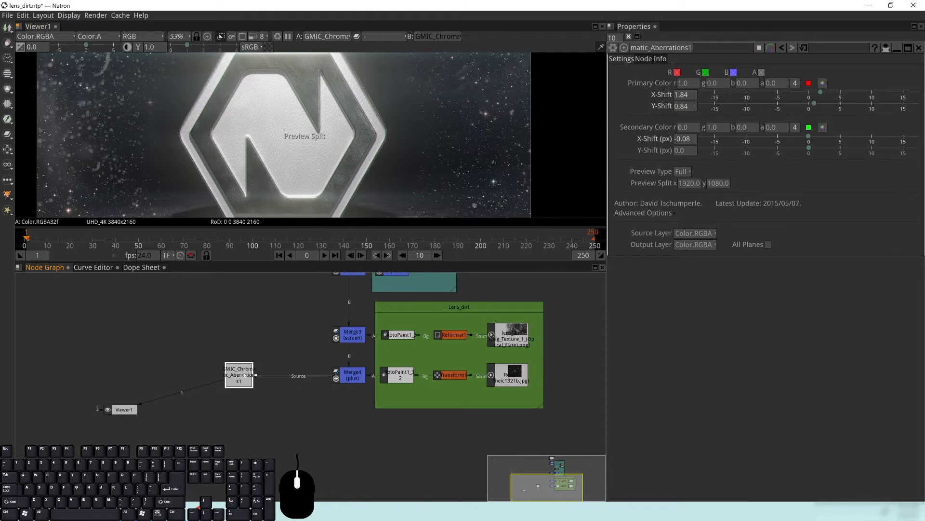
{"action": "left_click", "coordinate": [820, 92]}
{"action": "left_click_drag", "start_coordinate": [822, 91], "coordinate": [842, 103]}
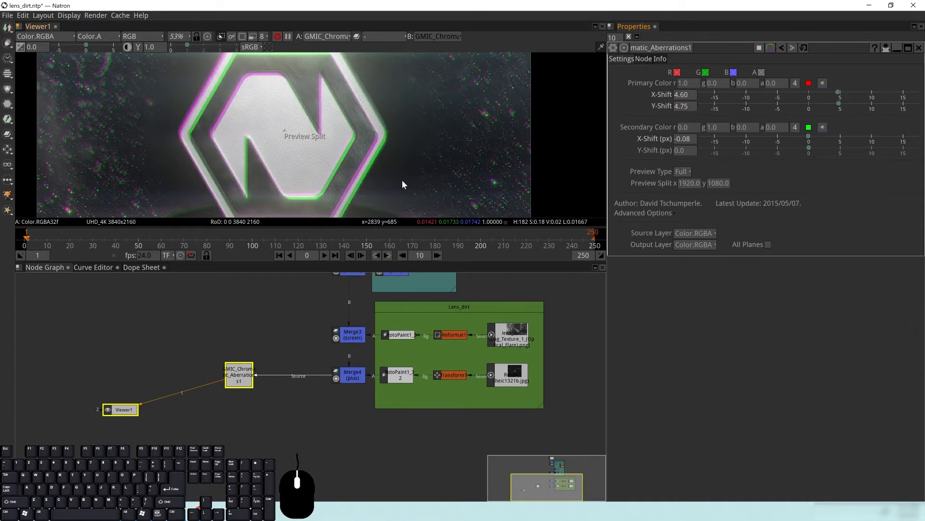
Examine the colour fringes on the lens dirt specks near the lower-left corner of the image.
{"action": "left_click_drag", "start_coordinate": [131, 178], "coordinate": [297, 81]}
{"action": "scroll", "coordinate": [311, 151], "scroll_direction": "up", "scroll_amount": 4}
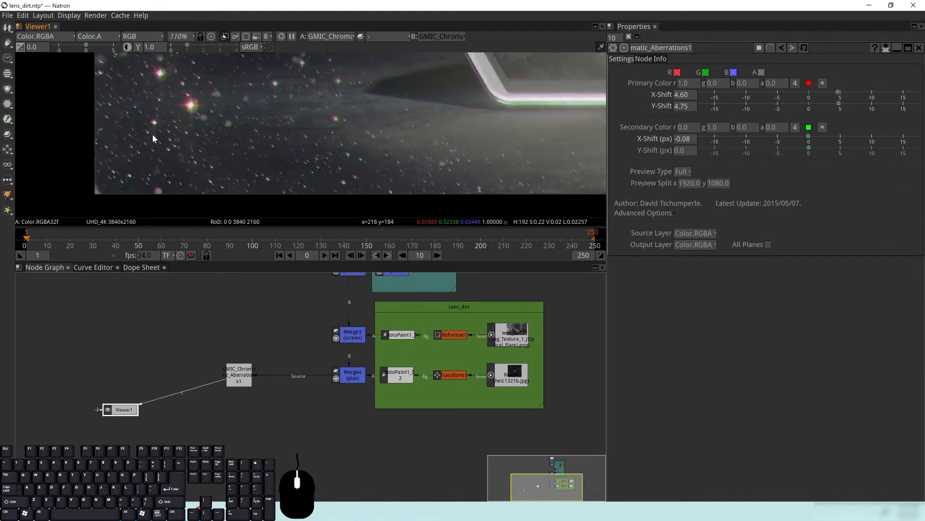
{"action": "left_click_drag", "start_coordinate": [209, 147], "coordinate": [239, 142]}
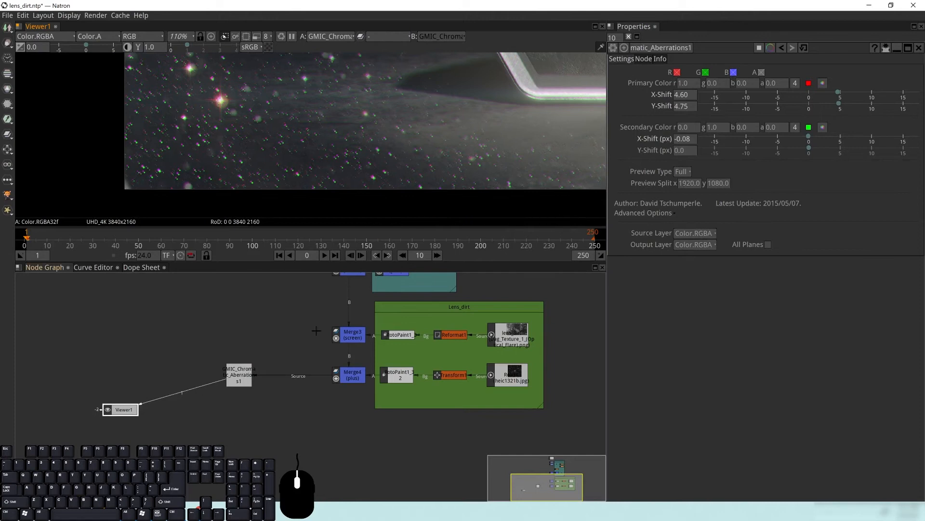
{"action": "left_click_drag", "start_coordinate": [317, 330], "coordinate": [272, 341]}
{"action": "scroll", "coordinate": [280, 188], "scroll_direction": "up", "scroll_amount": 6}
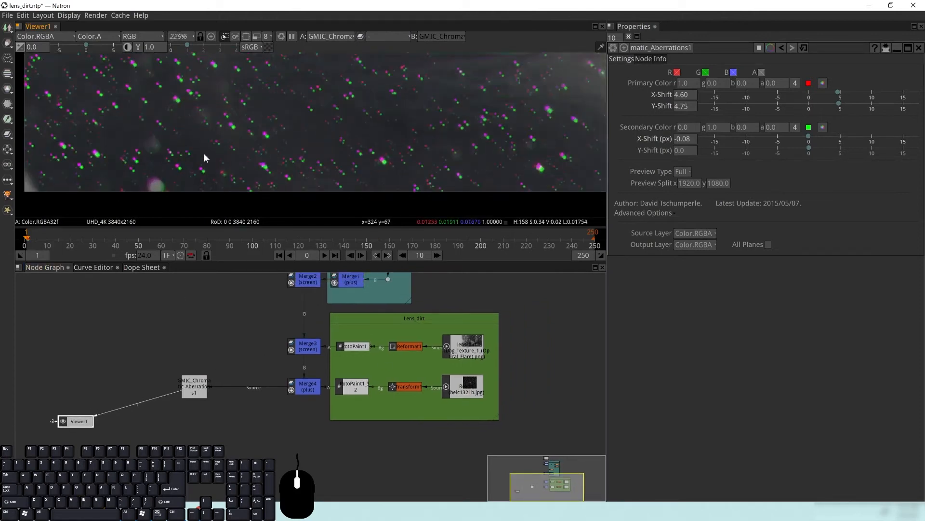
{"action": "left_click_drag", "start_coordinate": [204, 153], "coordinate": [254, 166]}
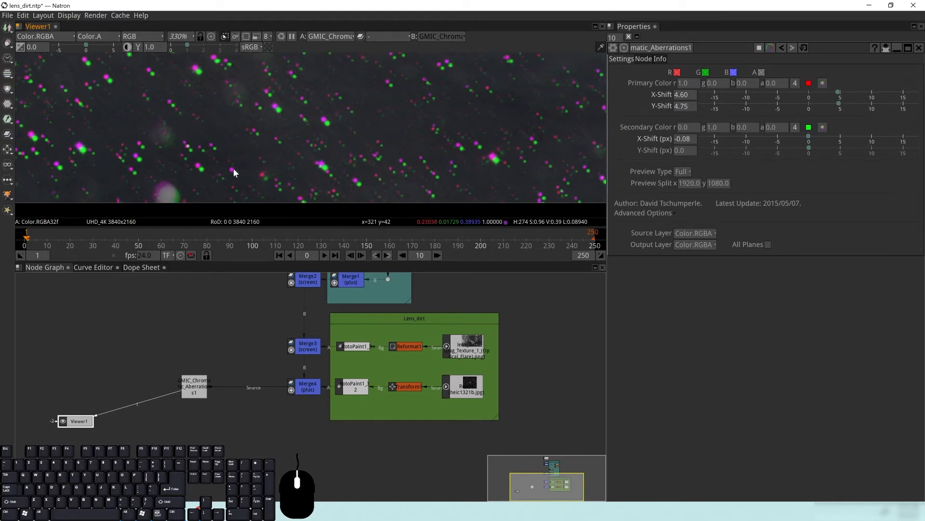
{"action": "left_click_drag", "start_coordinate": [207, 179], "coordinate": [296, 159]}
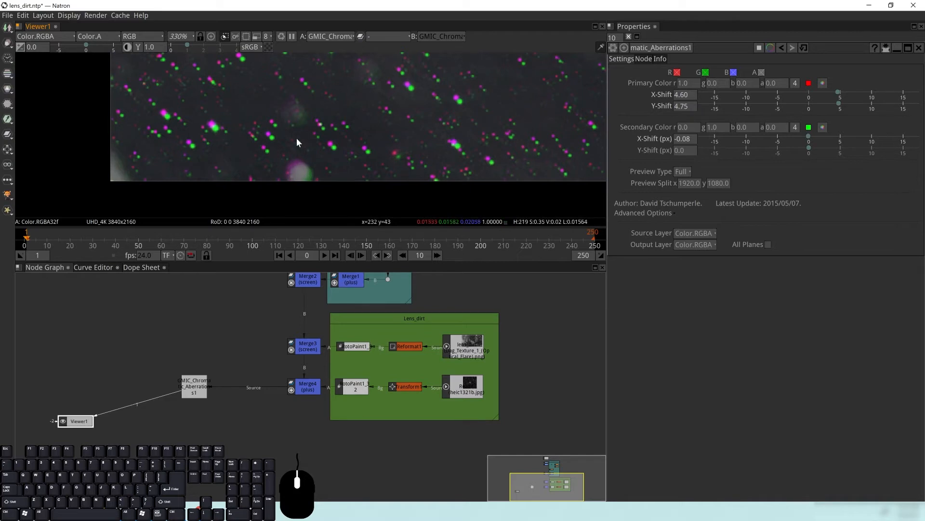
{"action": "left_click_drag", "start_coordinate": [297, 137], "coordinate": [317, 155]}
{"action": "left_click_drag", "start_coordinate": [352, 193], "coordinate": [303, 167]}
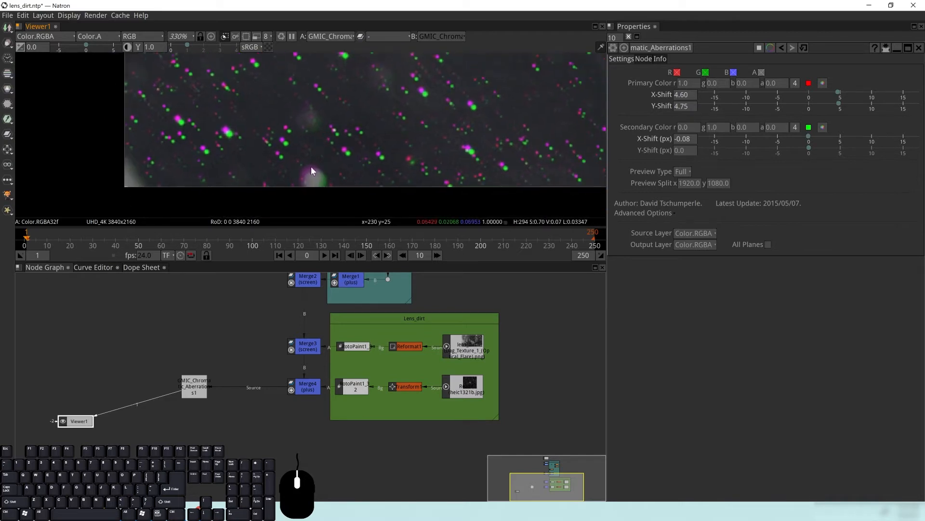
{"action": "scroll", "coordinate": [384, 144], "scroll_direction": "up", "scroll_amount": 4}
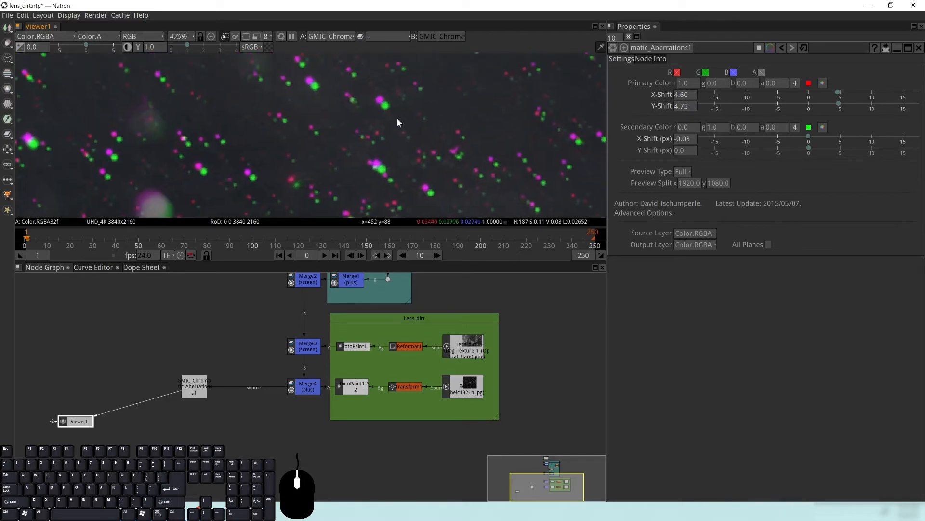
Disable and re-enable the chromatic aberration node to compare the lens dirt specks without and with the effect.
{"action": "left_click", "coordinate": [196, 391]}
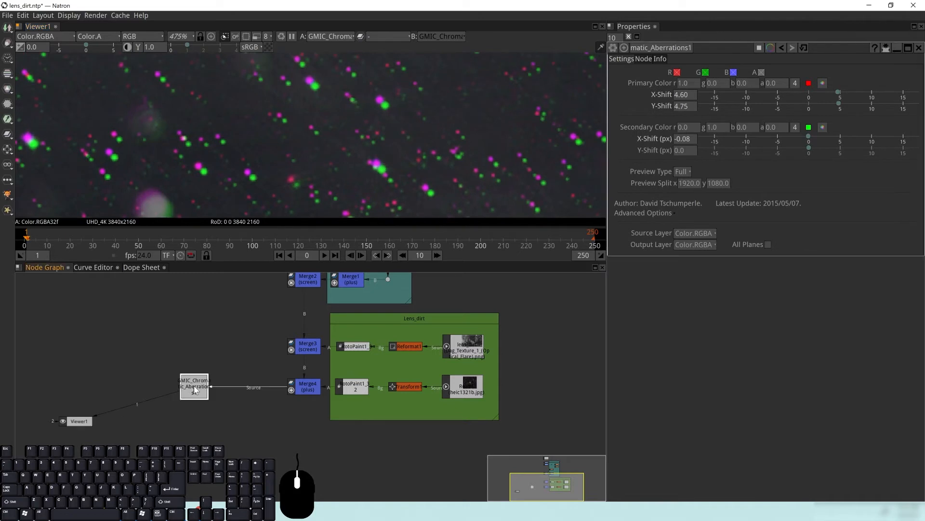
{"action": "key", "text": "d"}
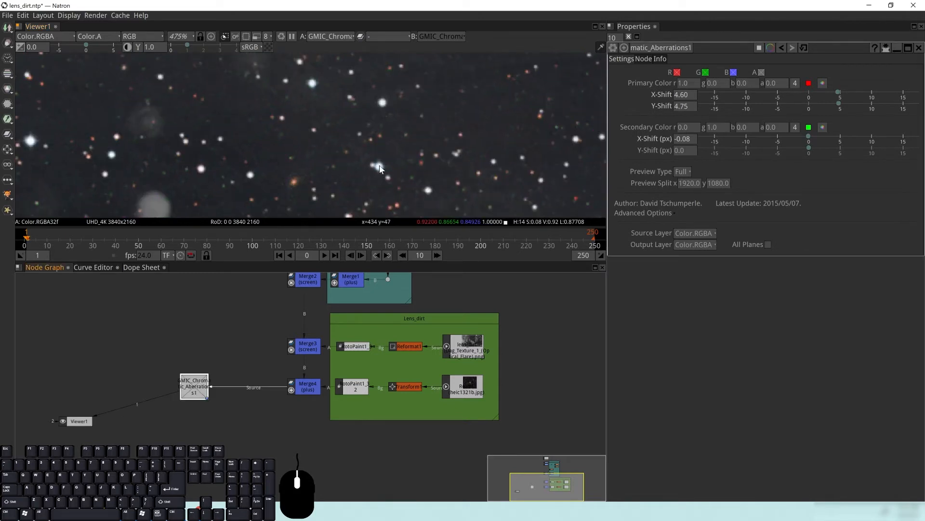
{"action": "key", "text": "d"}
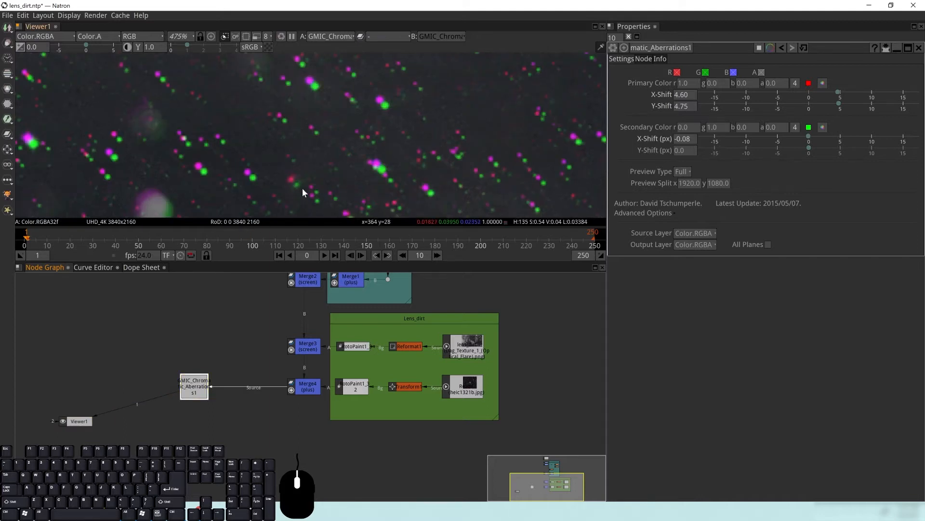
Examine the colour fringes along the logo's edges and on the dust in the image's upper corners.
{"action": "scroll", "coordinate": [334, 149], "scroll_direction": "down", "scroll_amount": 10}
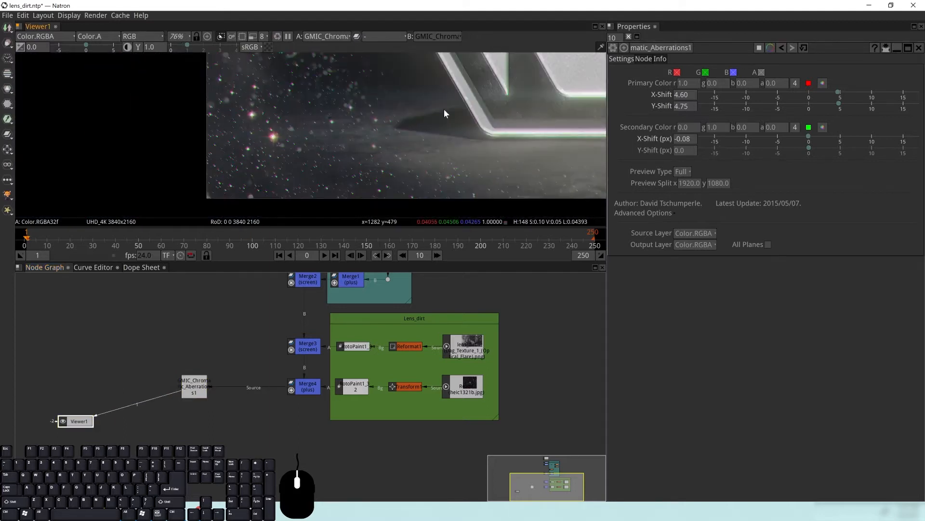
{"action": "scroll", "coordinate": [335, 150], "scroll_direction": "down", "scroll_amount": 1}
{"action": "left_click_drag", "start_coordinate": [356, 123], "coordinate": [273, 163]}
{"action": "scroll", "coordinate": [327, 132], "scroll_direction": "down", "scroll_amount": 1}
{"action": "left_click_drag", "start_coordinate": [327, 132], "coordinate": [301, 153]}
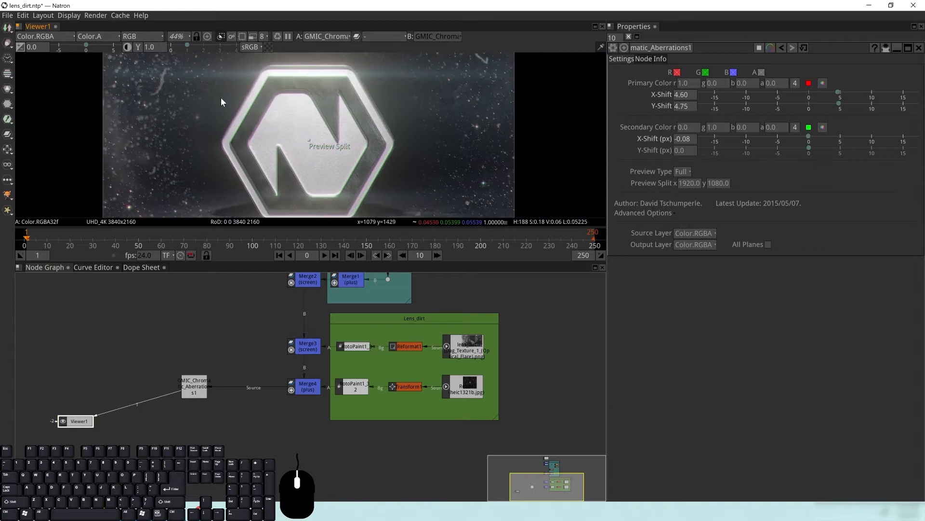
{"action": "left_click_drag", "start_coordinate": [338, 98], "coordinate": [346, 143]}
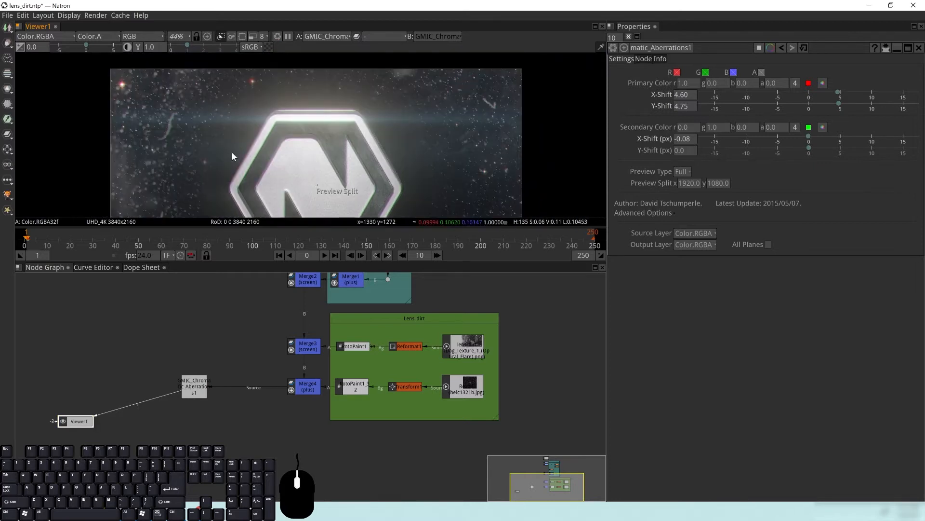
{"action": "left_click_drag", "start_coordinate": [276, 136], "coordinate": [293, 99]}
{"action": "left_click_drag", "start_coordinate": [271, 167], "coordinate": [296, 135]}
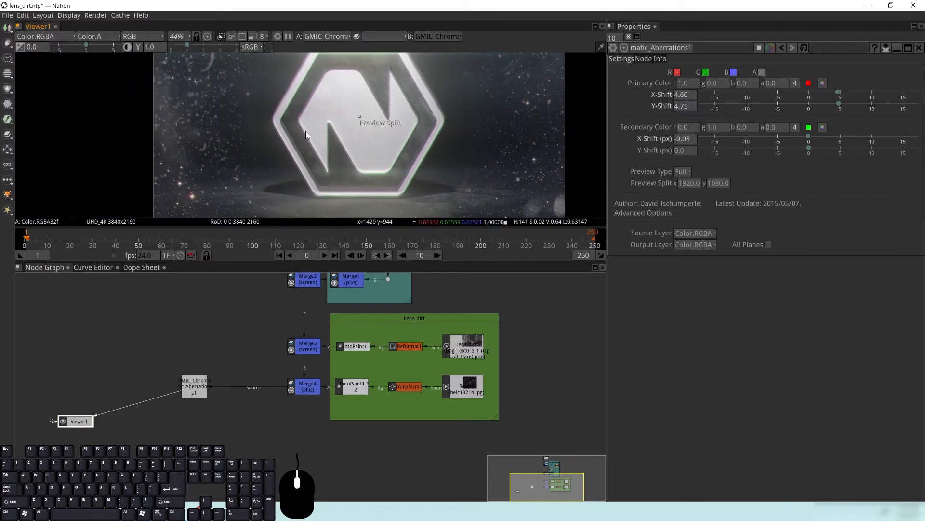
{"action": "scroll", "coordinate": [306, 131], "scroll_direction": "up", "scroll_amount": 10}
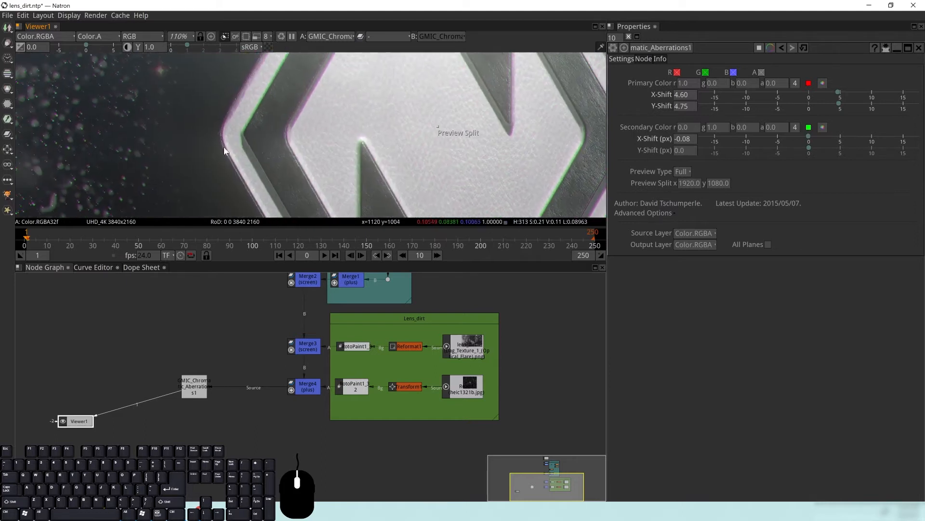
{"action": "scroll", "coordinate": [298, 138], "scroll_direction": "down", "scroll_amount": 4}
{"action": "left_click_drag", "start_coordinate": [490, 160], "coordinate": [374, 186]}
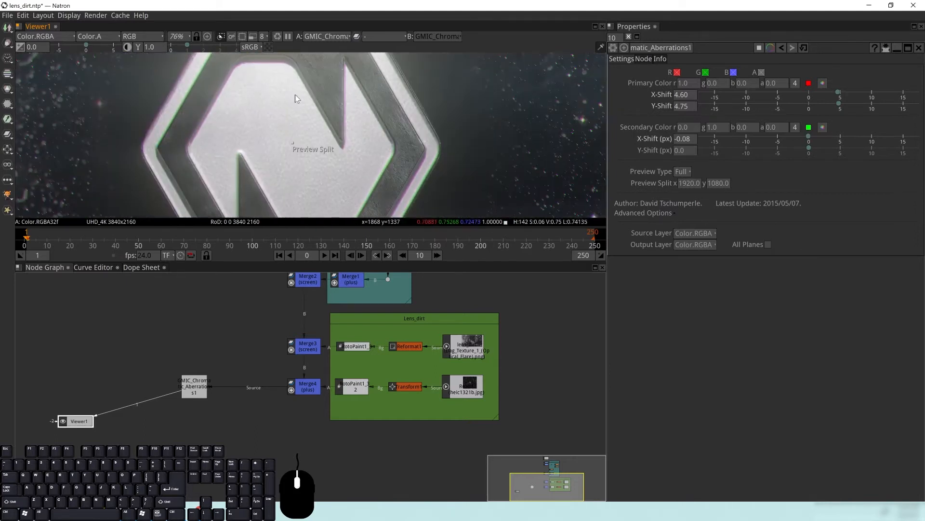
{"action": "left_click_drag", "start_coordinate": [329, 93], "coordinate": [321, 131]}
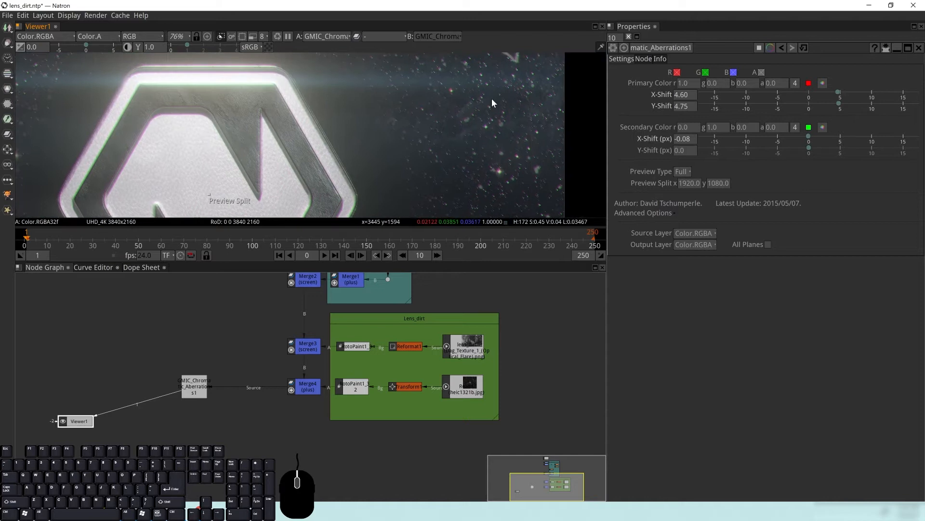
{"action": "left_click_drag", "start_coordinate": [492, 98], "coordinate": [468, 101]}
{"action": "left_click_drag", "start_coordinate": [270, 96], "coordinate": [406, 125]}
{"action": "left_click_drag", "start_coordinate": [133, 111], "coordinate": [259, 146]}
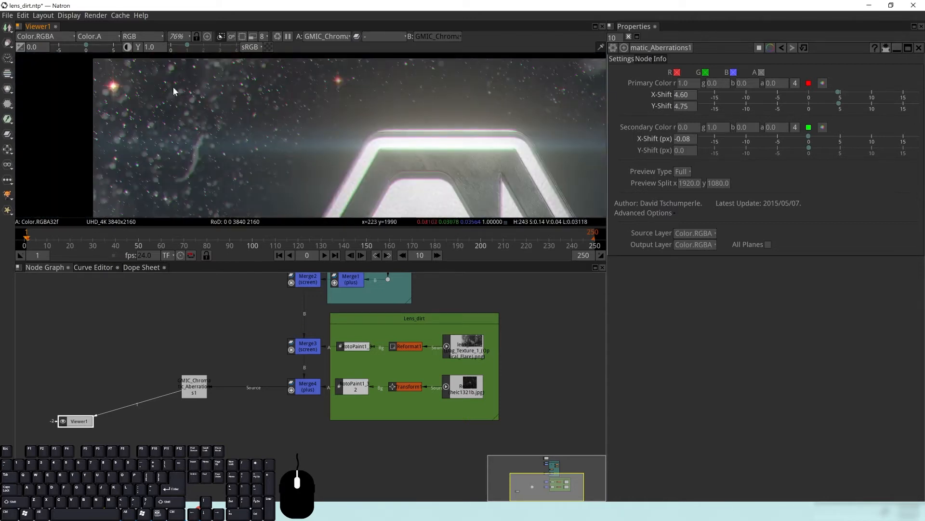
Set the Primary Color X-Shift of the chromatic aberration node to 4.83 and check the whole image.
{"action": "left_click_drag", "start_coordinate": [223, 388], "coordinate": [161, 393]}
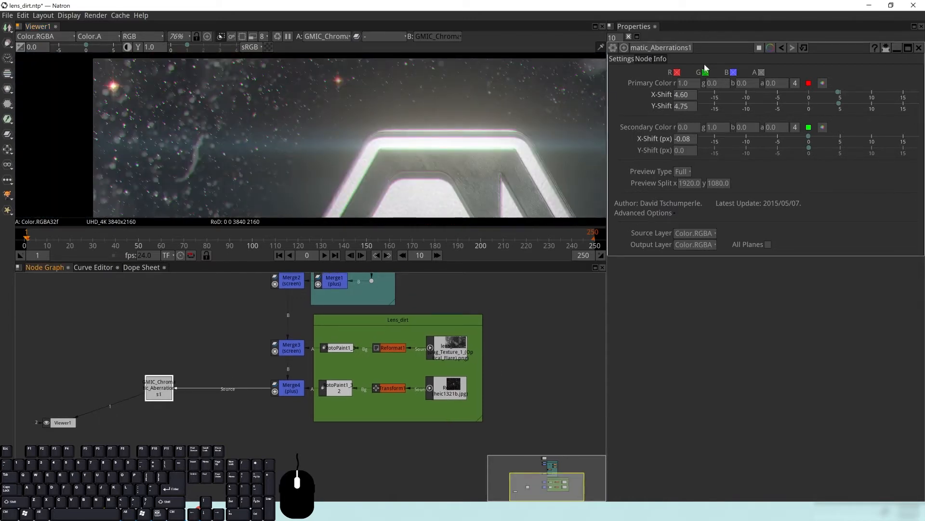
{"action": "left_click", "coordinate": [839, 92]}
{"action": "scroll", "coordinate": [427, 116], "scroll_direction": "down", "scroll_amount": 5}
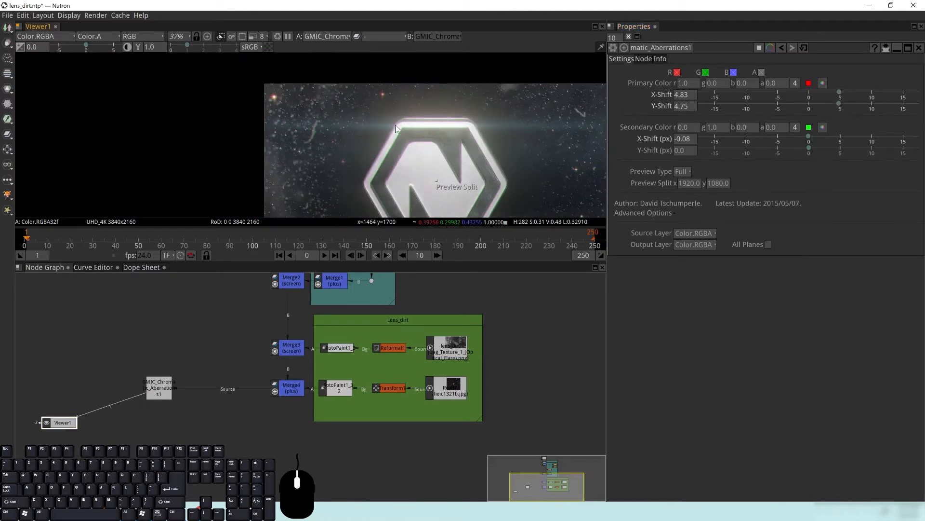
{"action": "left_click_drag", "start_coordinate": [440, 183], "coordinate": [343, 166]}
Move the Viewer1 node further down below the chromatic aberration node in the node graph.
{"action": "left_click_drag", "start_coordinate": [181, 441], "coordinate": [189, 440]}
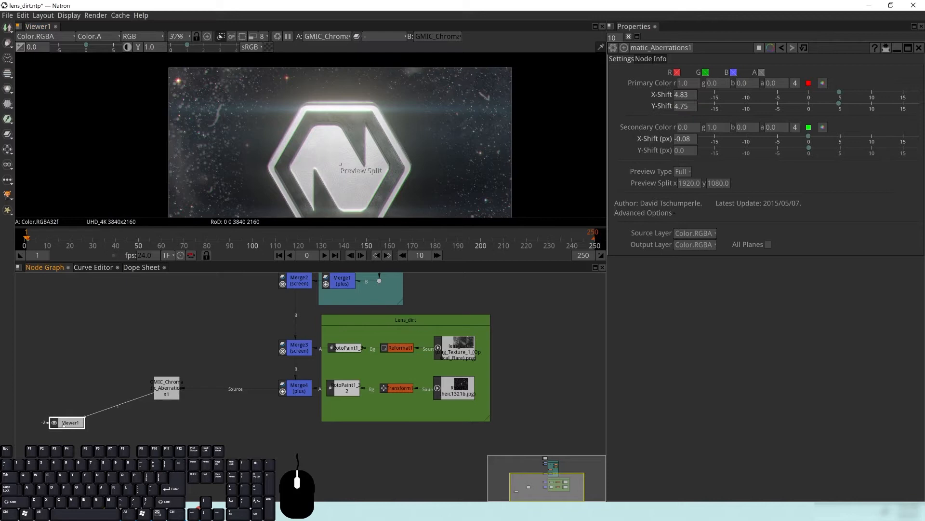
{"action": "left_click_drag", "start_coordinate": [63, 424], "coordinate": [73, 449]}
{"action": "left_click_drag", "start_coordinate": [298, 426], "coordinate": [286, 426]}
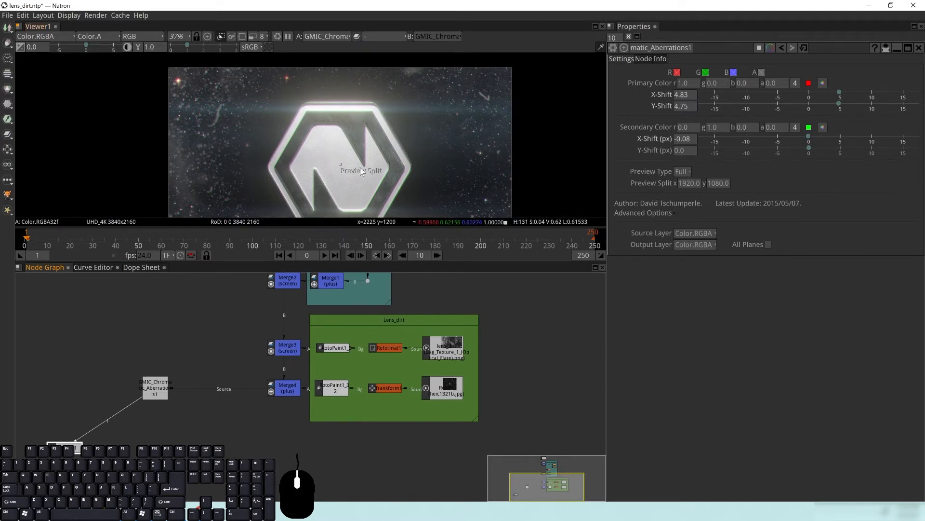
{"action": "left_click_drag", "start_coordinate": [255, 152], "coordinate": [263, 154]}
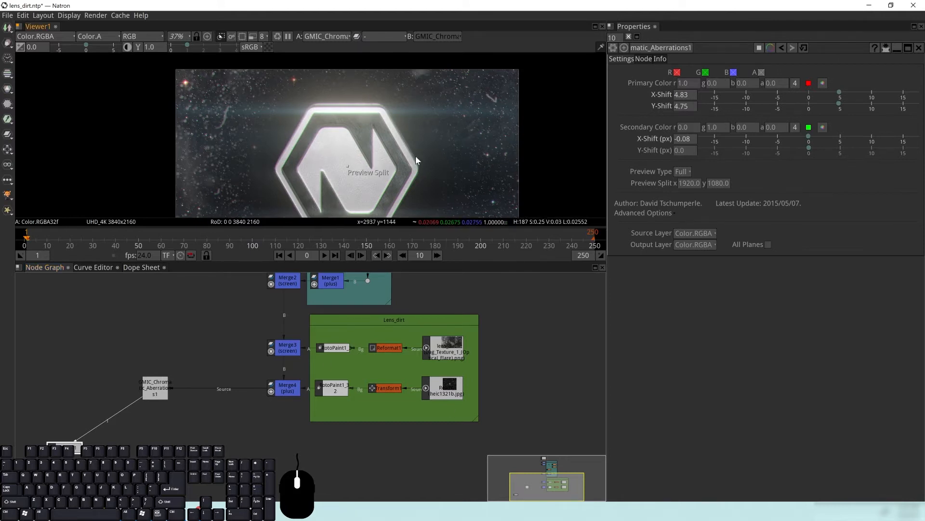
{"action": "left_click_drag", "start_coordinate": [299, 154], "coordinate": [311, 132]}
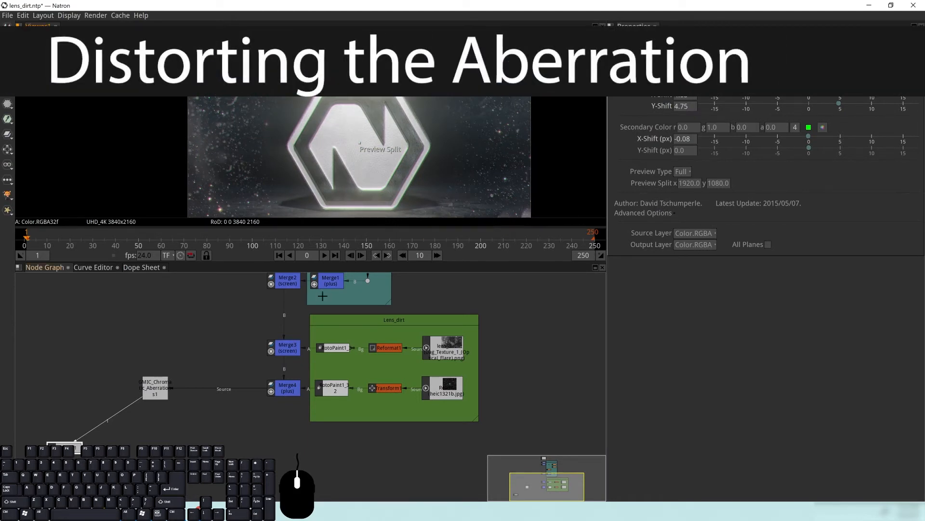
Add a GodRays filter node below the chromatic aberration node and connect its Source input to that node.
{"action": "left_click_drag", "start_coordinate": [144, 378], "coordinate": [153, 378]}
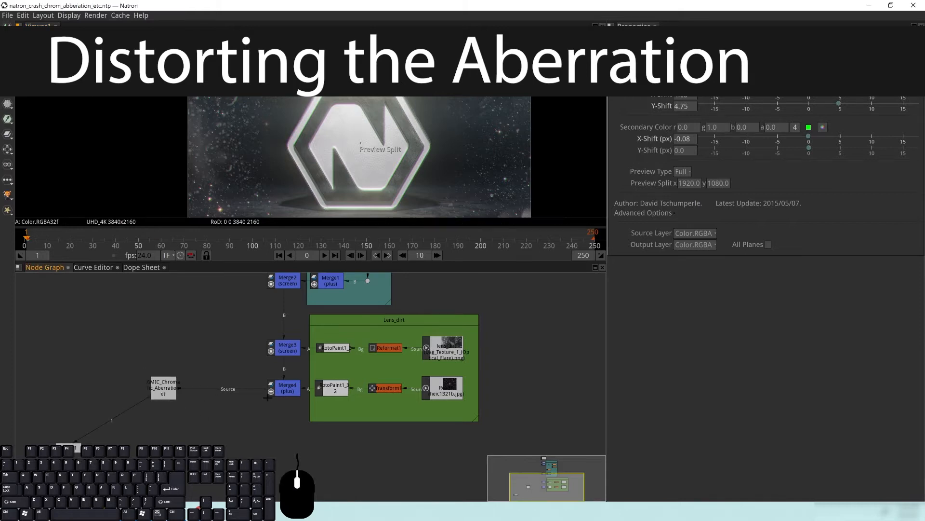
{"action": "left_click_drag", "start_coordinate": [160, 414], "coordinate": [221, 383]}
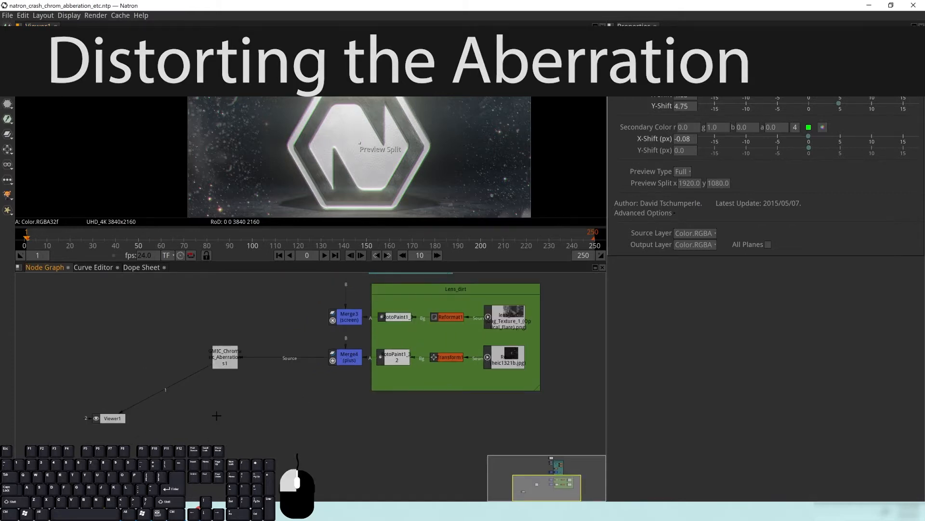
{"action": "key", "text": "Tab"}
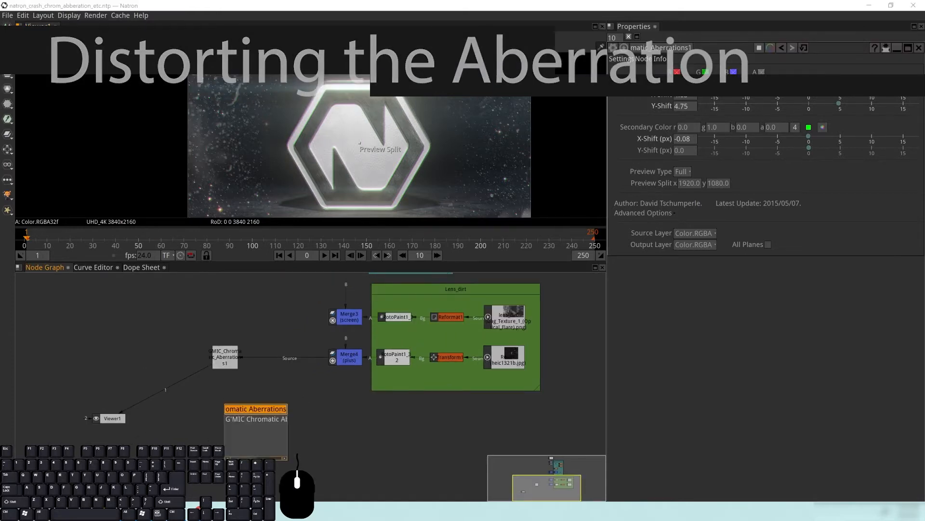
{"action": "type", "text": "god"}
{"action": "left_click", "coordinate": [260, 420]}
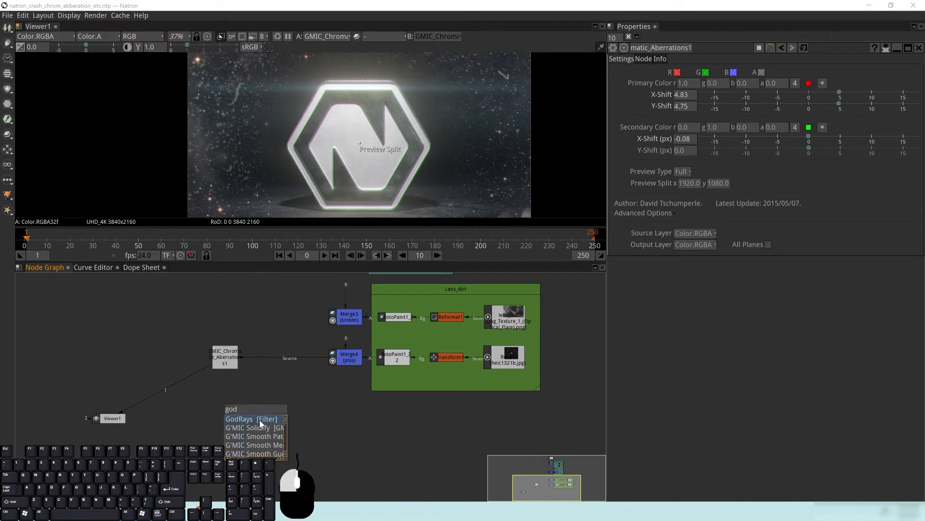
{"action": "left_click_drag", "start_coordinate": [298, 427], "coordinate": [224, 360]}
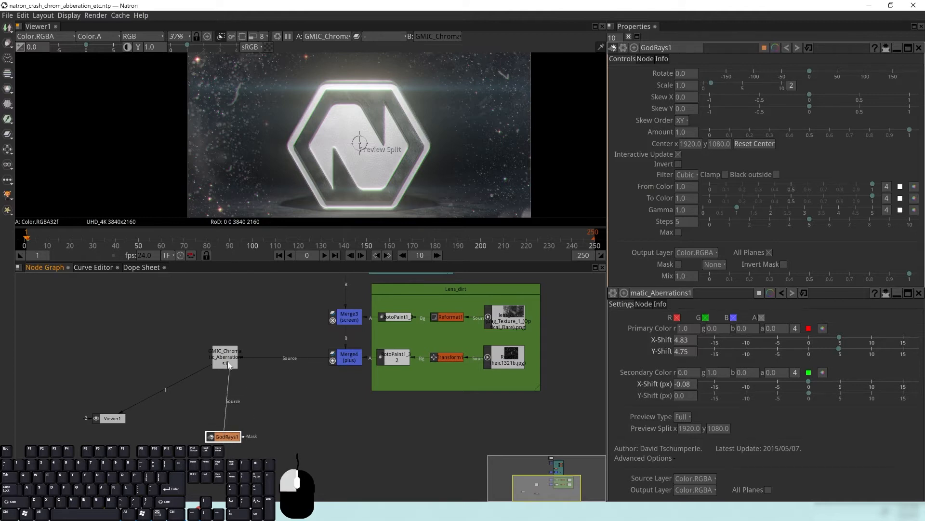
Move the GodRays node closer beneath the chromatic aberration node, leave only its settings open and view its output.
{"action": "left_click_drag", "start_coordinate": [200, 198], "coordinate": [237, 173]}
{"action": "scroll", "coordinate": [196, 166], "scroll_direction": "up", "scroll_amount": 4}
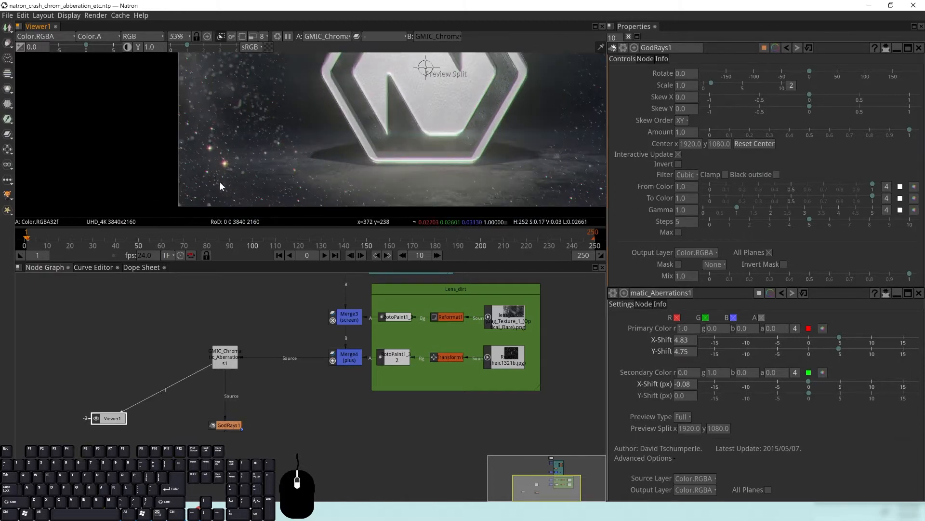
{"action": "left_click_drag", "start_coordinate": [230, 426], "coordinate": [226, 405]}
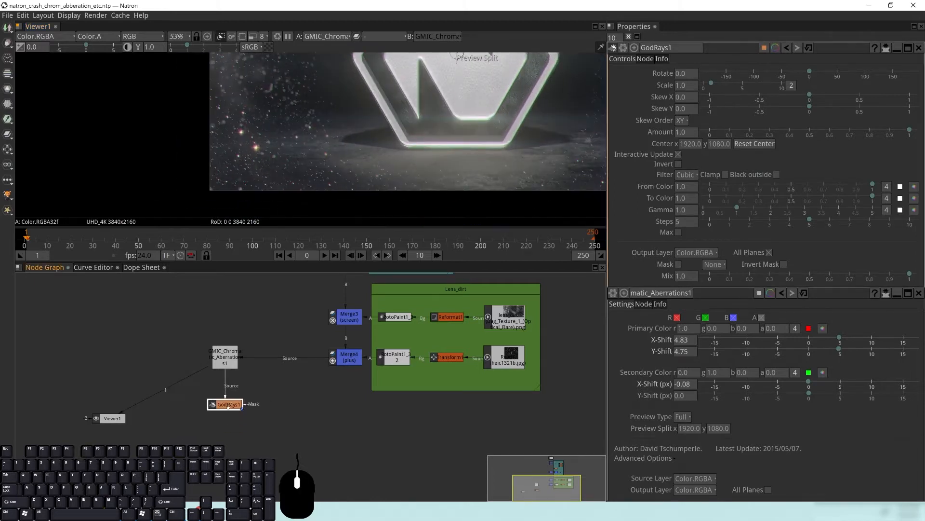
{"action": "left_click", "coordinate": [628, 37]}
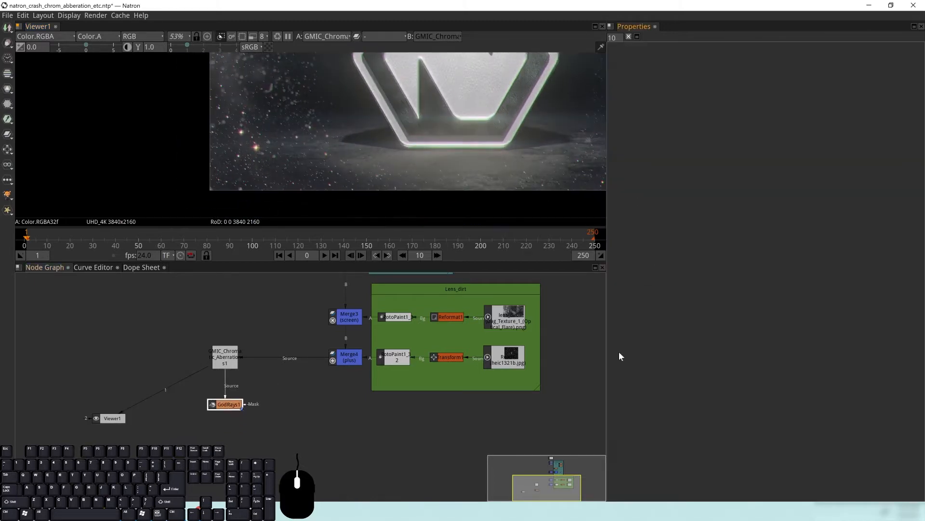
{"action": "double_click", "coordinate": [226, 404]}
{"action": "key", "text": "1"}
Try the GodRays center point near the image's upper-left corner and over the logo, and reset it to the default.
{"action": "left_click_drag", "start_coordinate": [496, 63], "coordinate": [357, 124]}
{"action": "scroll", "coordinate": [426, 133], "scroll_direction": "down", "scroll_amount": 2}
{"action": "scroll", "coordinate": [389, 169], "scroll_direction": "down", "scroll_amount": 1}
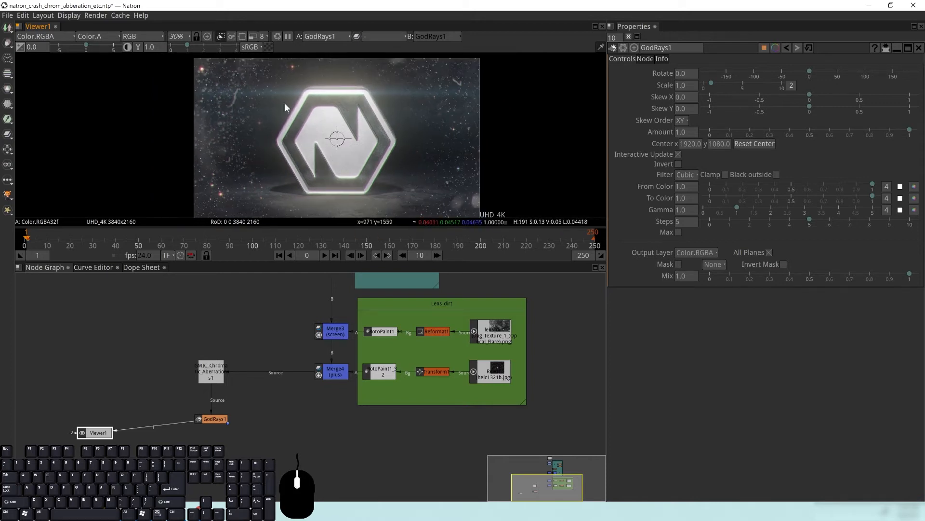
{"action": "left_click_drag", "start_coordinate": [337, 138], "coordinate": [222, 78]}
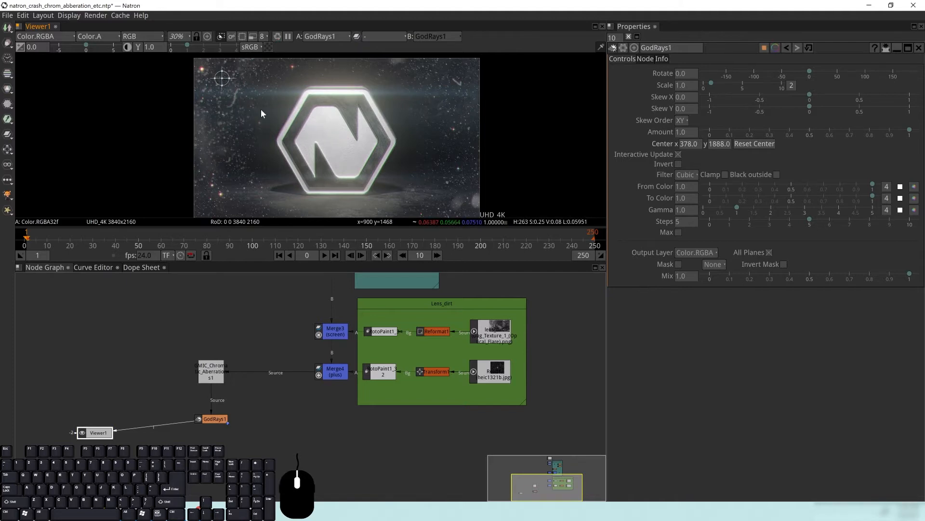
{"action": "left_click_drag", "start_coordinate": [222, 82], "coordinate": [360, 142]}
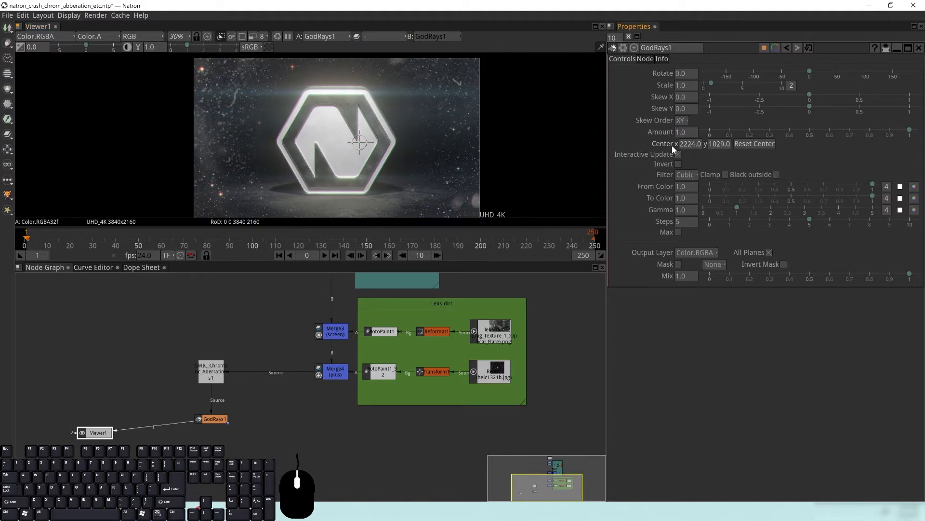
{"action": "left_click", "coordinate": [750, 143]}
{"action": "left_click", "coordinate": [711, 143]}
Set the GodRays Scale to 1.048 and check the streaked dust beside the logo.
{"action": "left_click_drag", "start_coordinate": [712, 82], "coordinate": [716, 82]}
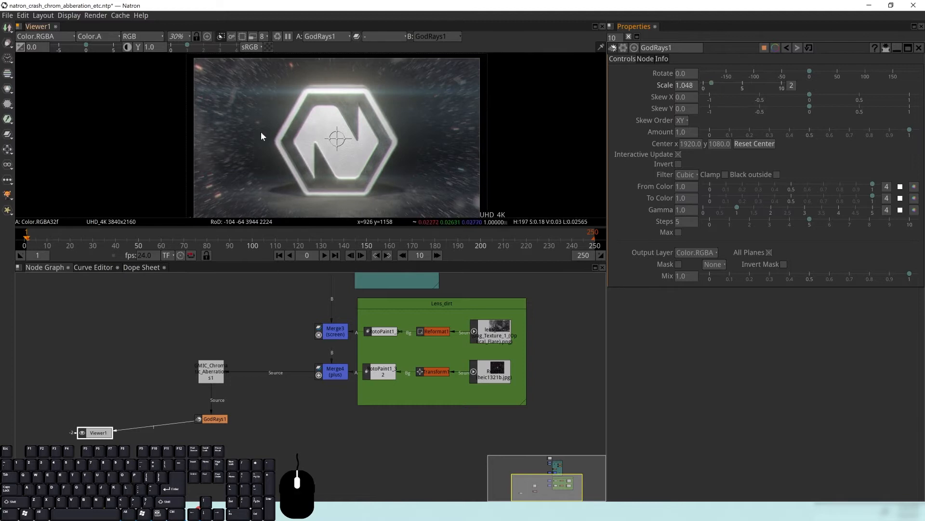
{"action": "scroll", "coordinate": [395, 146], "scroll_direction": "up", "scroll_amount": 5}
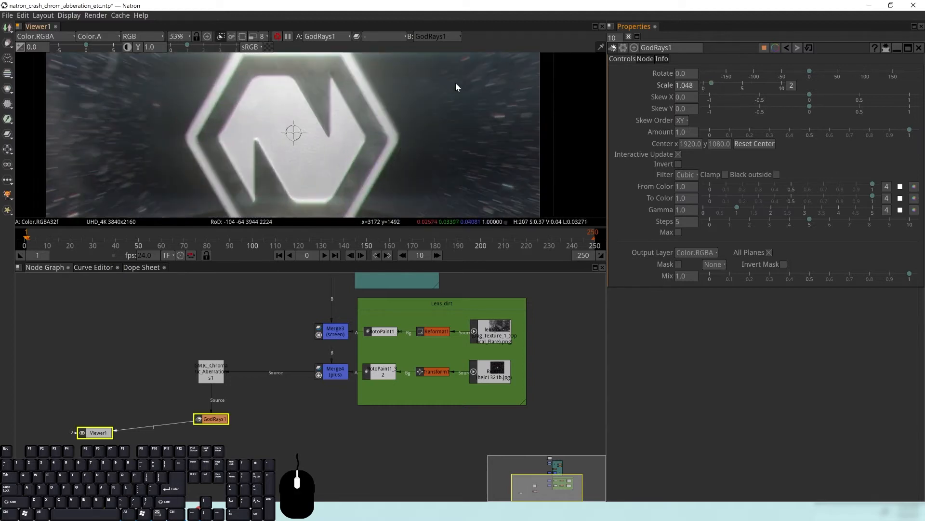
{"action": "left_click_drag", "start_coordinate": [306, 159], "coordinate": [507, 43]}
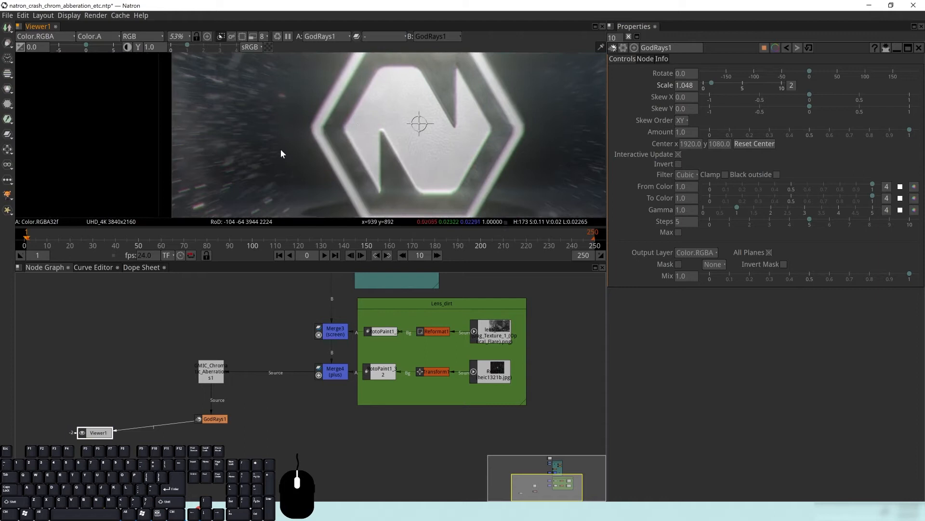
Examine how the dust and stars streak outward from the logo across the whole image and its corners.
{"action": "scroll", "coordinate": [280, 148], "scroll_direction": "down", "scroll_amount": 1}
{"action": "scroll", "coordinate": [315, 140], "scroll_direction": "down", "scroll_amount": 2}
{"action": "left_click_drag", "start_coordinate": [365, 167], "coordinate": [329, 166]}
{"action": "left_click_drag", "start_coordinate": [256, 139], "coordinate": [259, 164]}
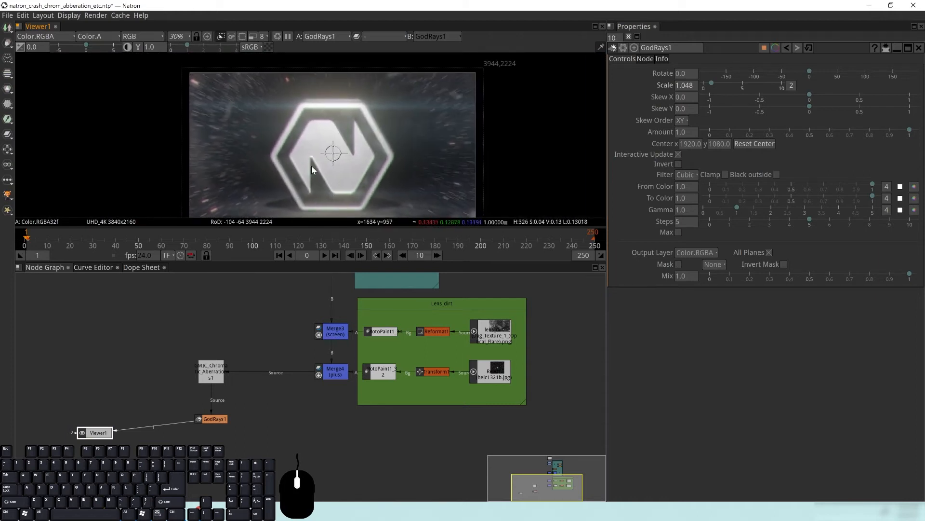
{"action": "left_click_drag", "start_coordinate": [285, 117], "coordinate": [317, 134]}
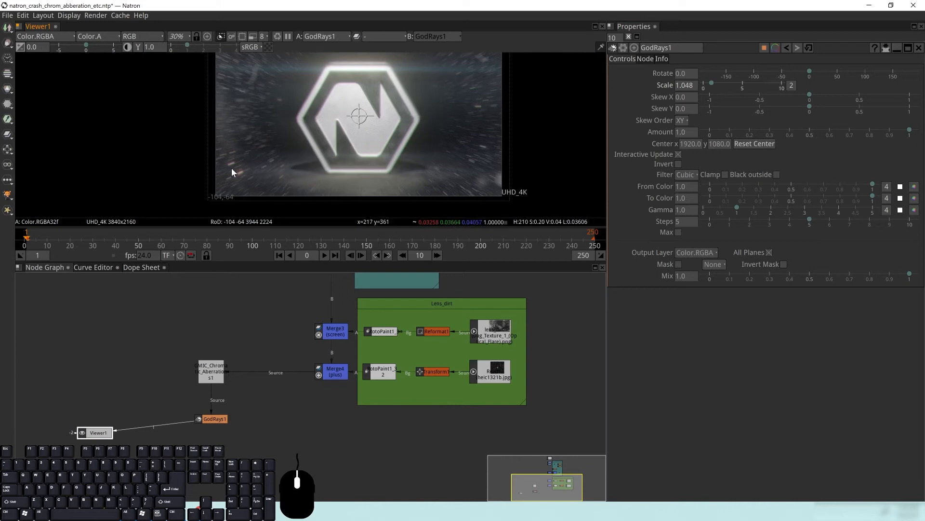
{"action": "left_click_drag", "start_coordinate": [321, 150], "coordinate": [253, 155]}
{"action": "left_click_drag", "start_coordinate": [371, 101], "coordinate": [340, 139]}
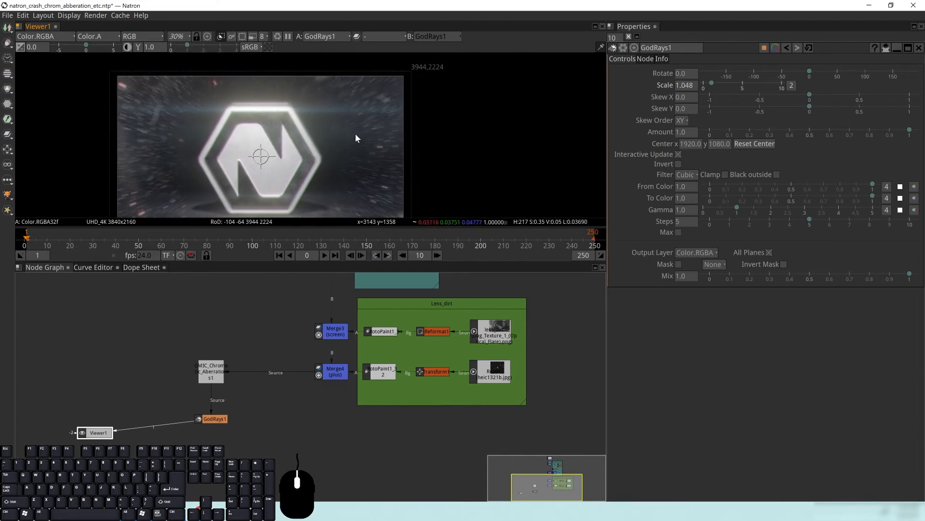
{"action": "left_click_drag", "start_coordinate": [362, 174], "coordinate": [370, 154]}
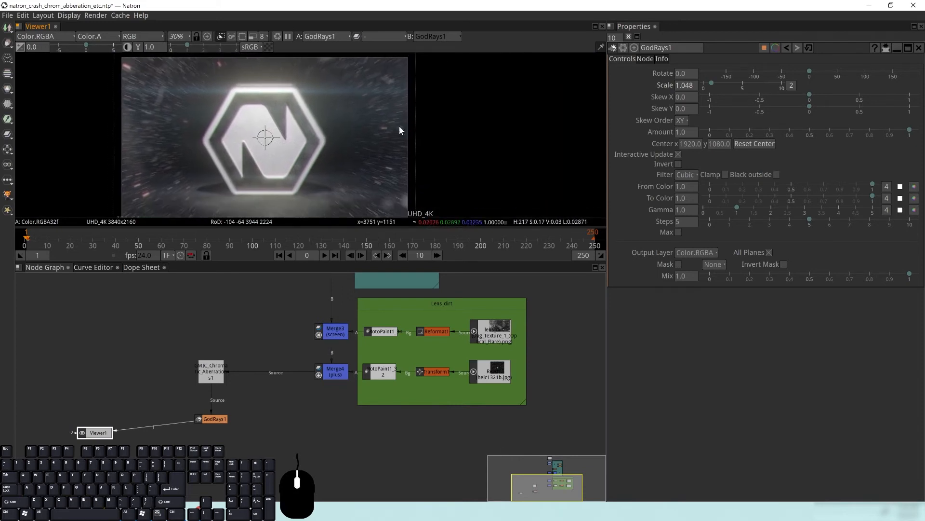
{"action": "left_click_drag", "start_coordinate": [261, 117], "coordinate": [311, 135]}
{"action": "left_click_drag", "start_coordinate": [346, 163], "coordinate": [328, 135]}
{"action": "scroll", "coordinate": [329, 140], "scroll_direction": "down", "scroll_amount": 1}
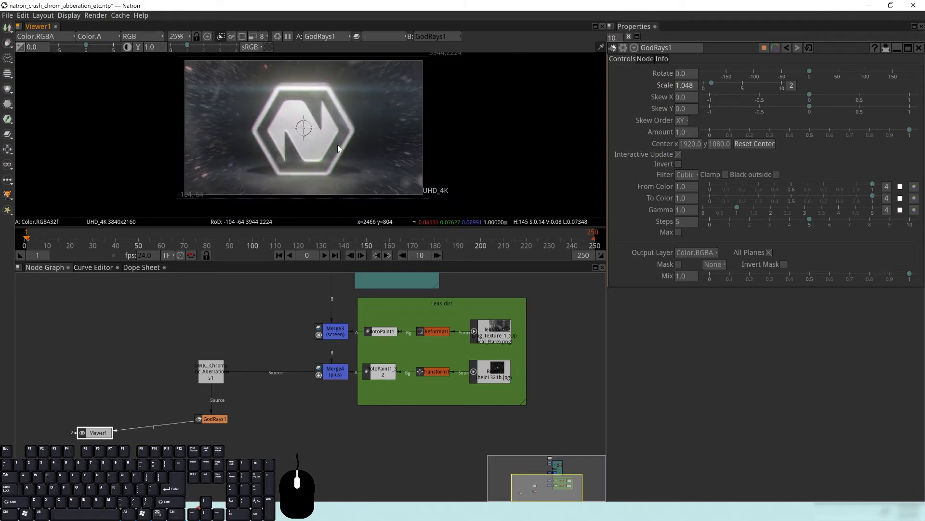
{"action": "left_click_drag", "start_coordinate": [262, 130], "coordinate": [265, 134]}
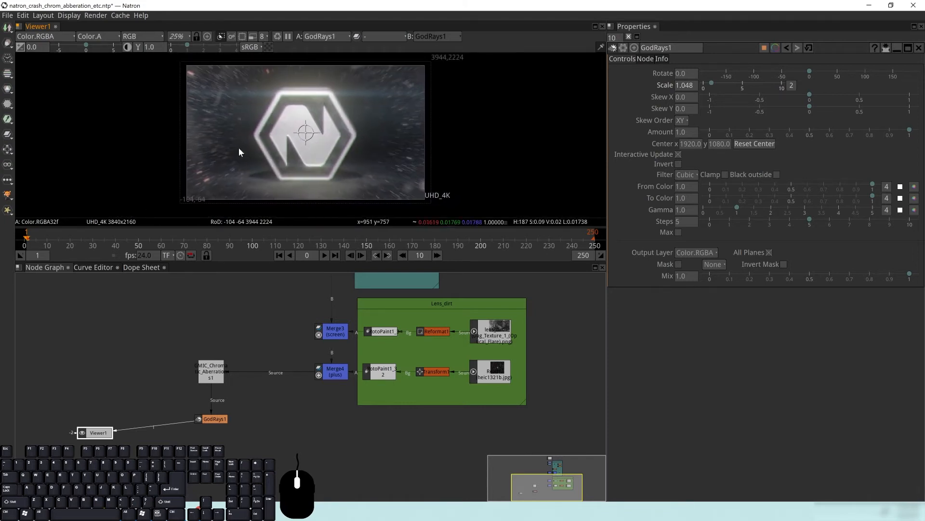
{"action": "left_click_drag", "start_coordinate": [372, 128], "coordinate": [337, 131]}
{"action": "scroll", "coordinate": [174, 198], "scroll_direction": "up", "scroll_amount": 2}
{"action": "scroll", "coordinate": [337, 131], "scroll_direction": "down", "scroll_amount": 1}
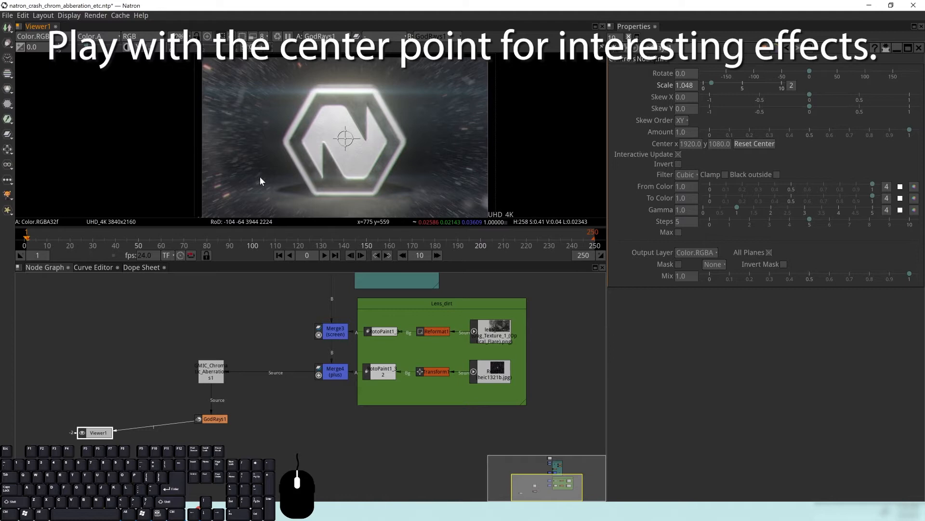
Compare the output of the chromatic aberration node with that of the GodRays node in the viewer.
{"action": "left_click", "coordinate": [211, 371]}
{"action": "key", "text": "1"}
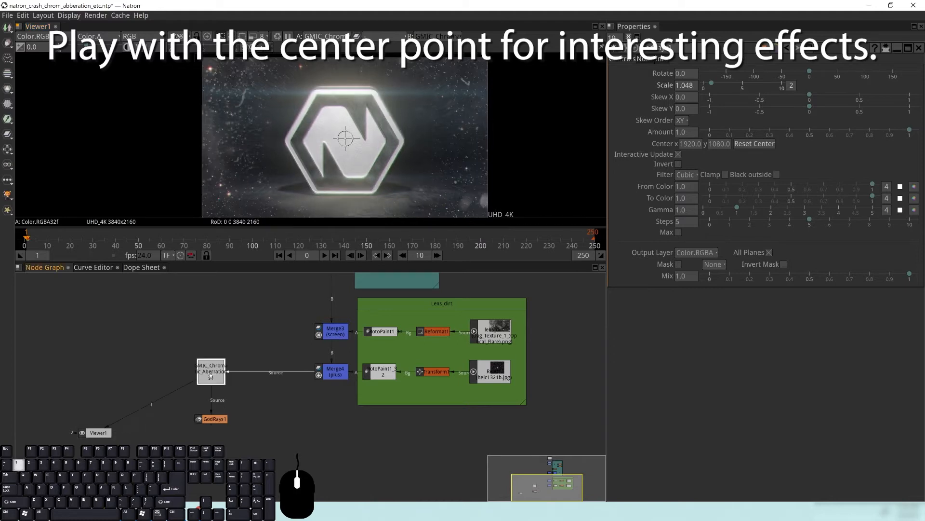
{"action": "left_click", "coordinate": [213, 418]}
{"action": "key", "text": "1"}
Examine the GodRays result up close along the logo's edges and on the streaks around the image borders.
{"action": "scroll", "coordinate": [297, 183], "scroll_direction": "up", "scroll_amount": 1}
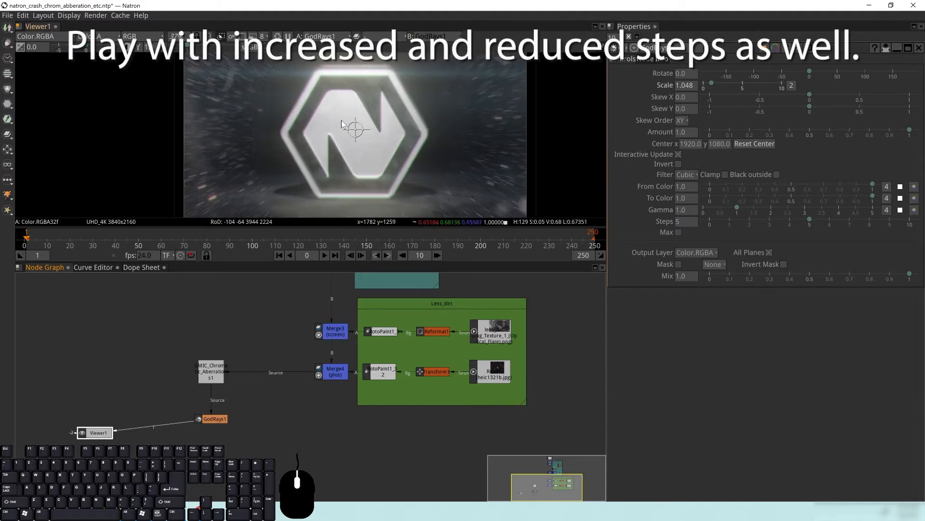
{"action": "left_click_drag", "start_coordinate": [369, 121], "coordinate": [326, 150]}
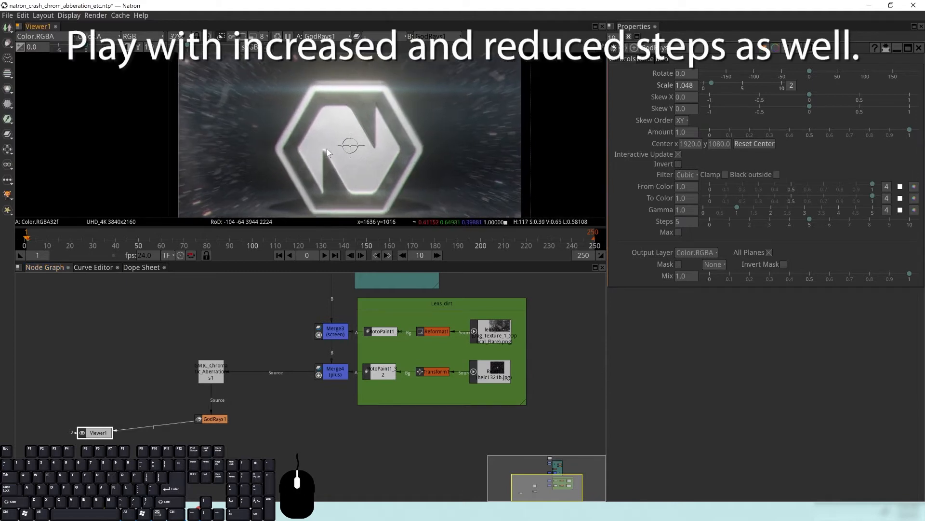
{"action": "scroll", "coordinate": [326, 150], "scroll_direction": "up", "scroll_amount": 1}
{"action": "mouse_move", "coordinate": [262, 202]}
{"action": "left_mouse_down"}
{"action": "mouse_move", "coordinate": [311, 155]}
{"action": "mouse_move", "coordinate": [248, 213]}
{"action": "left_mouse_up"}
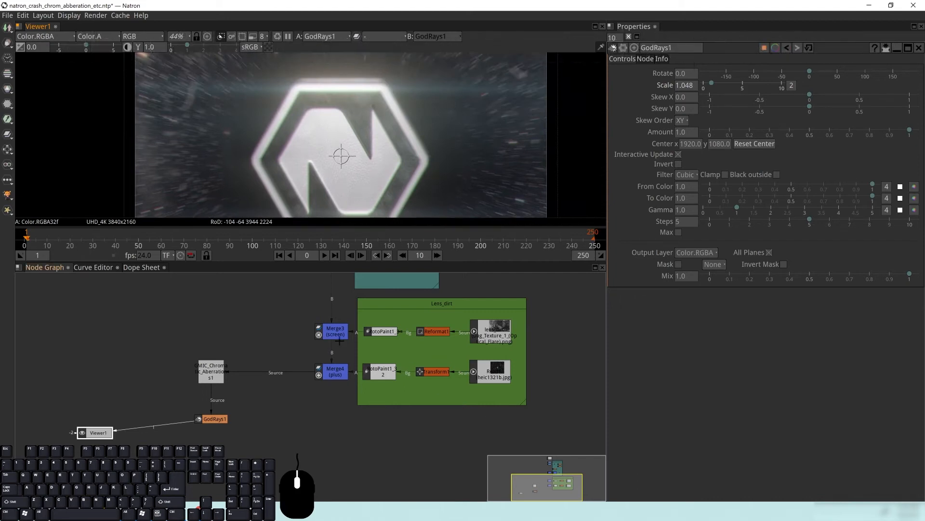
{"action": "left_click_drag", "start_coordinate": [456, 102], "coordinate": [404, 104]}
{"action": "left_click_drag", "start_coordinate": [211, 166], "coordinate": [271, 92]}
{"action": "left_click_drag", "start_coordinate": [251, 445], "coordinate": [259, 453]}
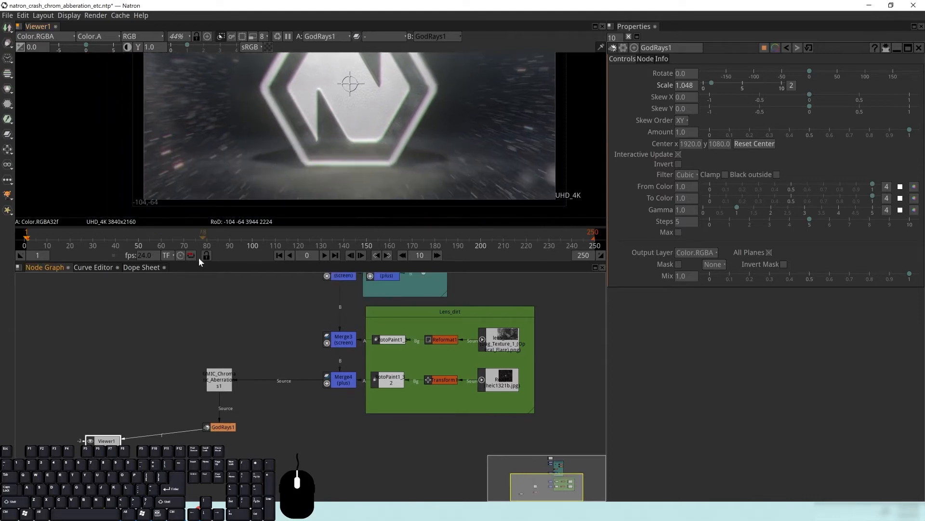
{"action": "left_click_drag", "start_coordinate": [256, 97], "coordinate": [253, 138]}
{"action": "left_click_drag", "start_coordinate": [208, 80], "coordinate": [200, 120]}
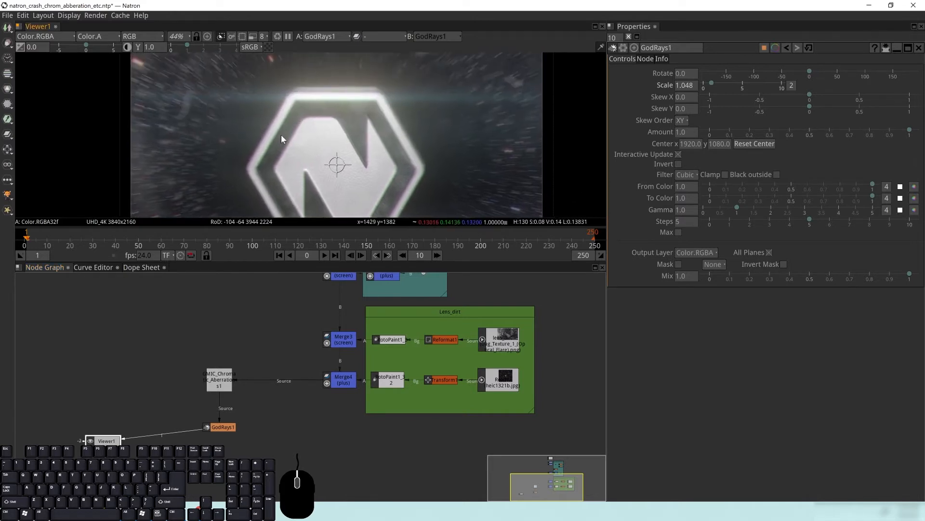
{"action": "left_click_drag", "start_coordinate": [285, 131], "coordinate": [274, 154]}
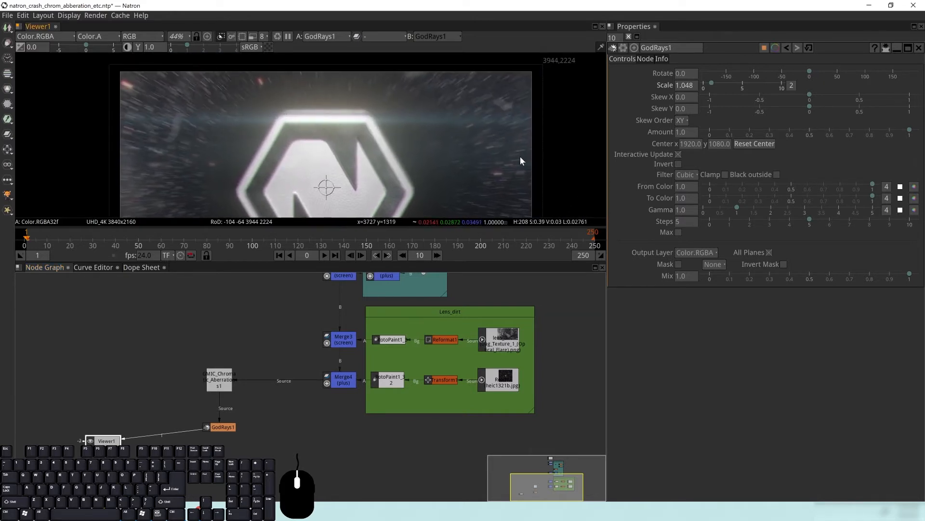
{"action": "left_click_drag", "start_coordinate": [213, 194], "coordinate": [223, 161]}
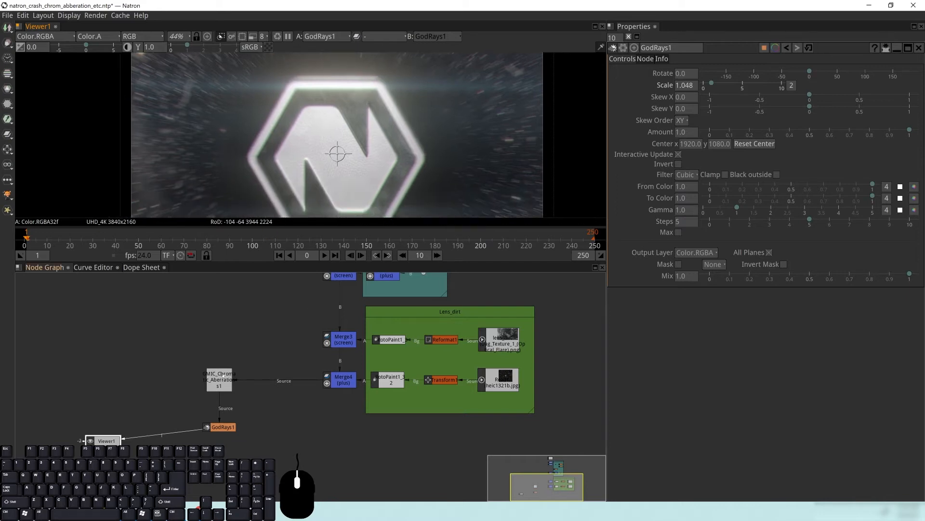
Set the chromatic aberration node's Primary Color X-Shift to 6.21 and Y-Shift to 5.67 and check the coloured streaks.
{"action": "double_click", "coordinate": [223, 380]}
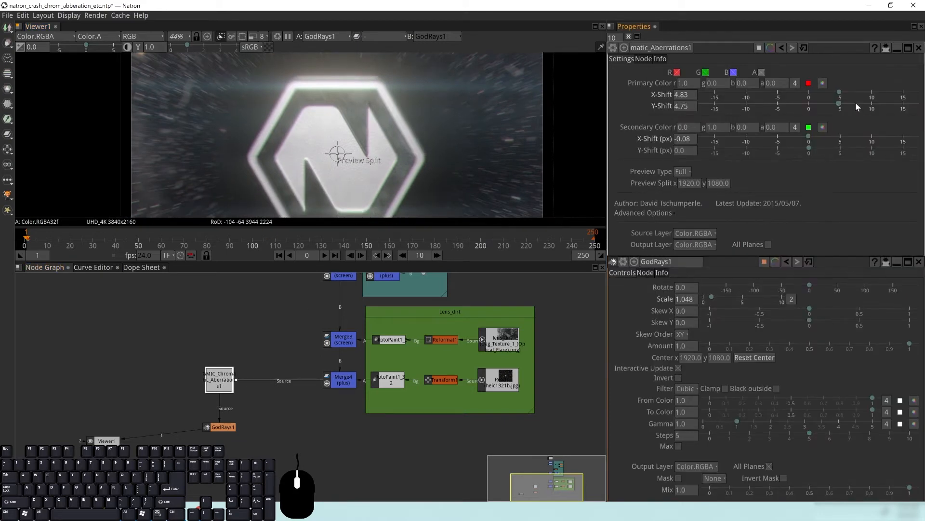
{"action": "mouse_move", "coordinate": [841, 93]}
{"action": "left_mouse_down"}
{"action": "mouse_move", "coordinate": [854, 94]}
{"action": "mouse_move", "coordinate": [845, 106]}
{"action": "left_mouse_up"}
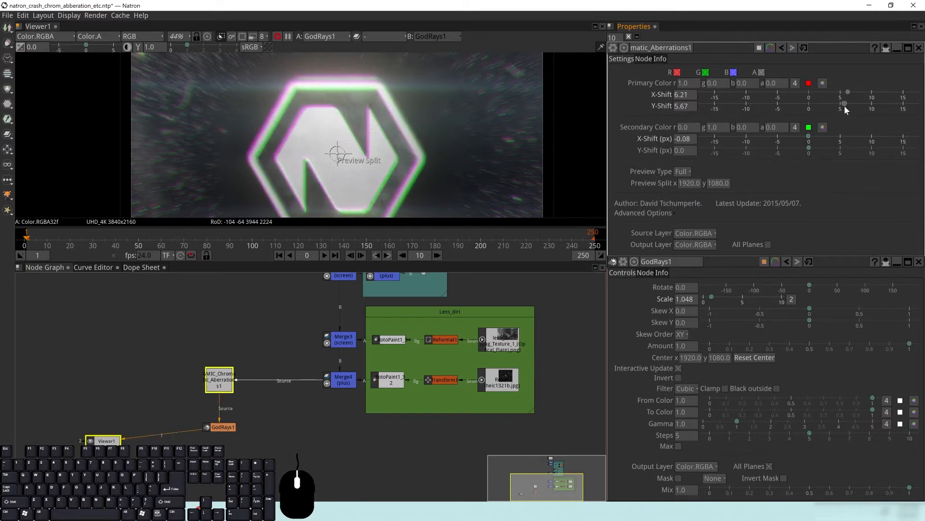
{"action": "scroll", "coordinate": [384, 91], "scroll_direction": "up", "scroll_amount": 4}
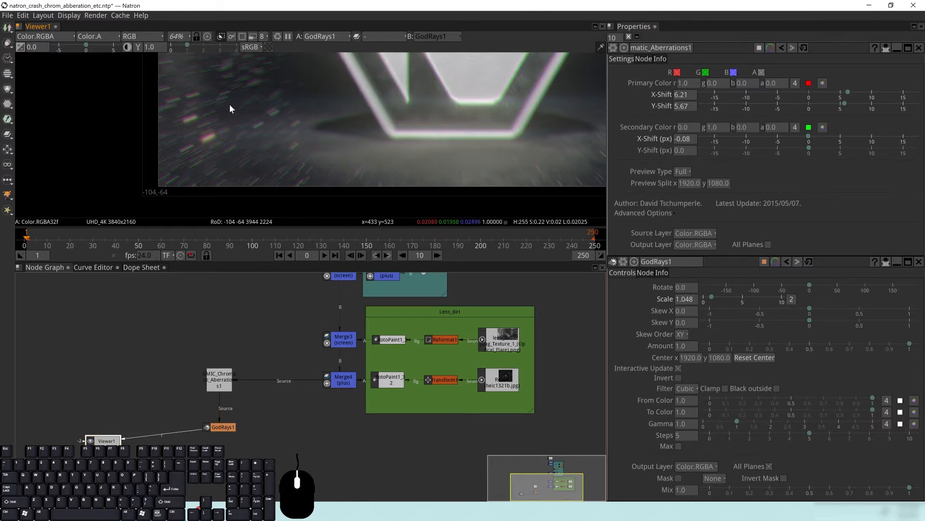
{"action": "left_click_drag", "start_coordinate": [188, 102], "coordinate": [206, 152]}
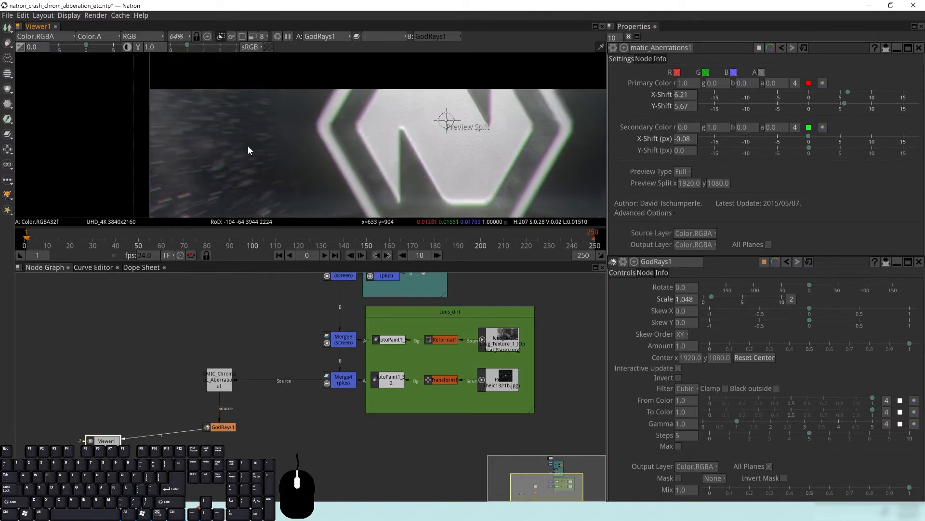
Examine the coloured fringes on the whole logo and the streaks toward the frame's edges in the GodRays output.
{"action": "scroll", "coordinate": [248, 149], "scroll_direction": "down", "scroll_amount": 6}
{"action": "left_click_drag", "start_coordinate": [263, 147], "coordinate": [231, 166]}
{"action": "left_click_drag", "start_coordinate": [310, 130], "coordinate": [283, 136]}
{"action": "scroll", "coordinate": [283, 136], "scroll_direction": "down", "scroll_amount": 2}
{"action": "left_click_drag", "start_coordinate": [357, 156], "coordinate": [355, 136]}
{"action": "left_click_drag", "start_coordinate": [166, 104], "coordinate": [222, 146]}
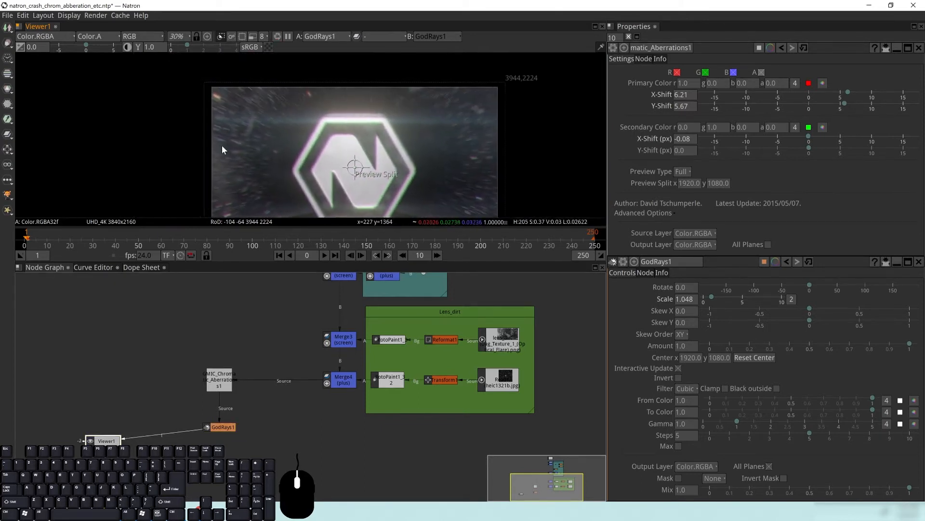
{"action": "scroll", "coordinate": [220, 144], "scroll_direction": "up", "scroll_amount": 1}
{"action": "left_click_drag", "start_coordinate": [304, 123], "coordinate": [267, 105]}
{"action": "left_click_drag", "start_coordinate": [316, 156], "coordinate": [305, 103]}
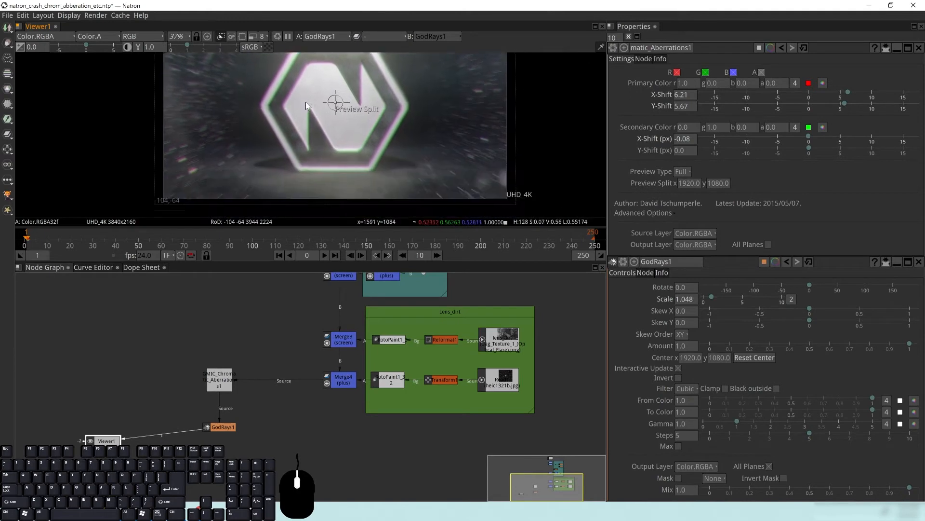
{"action": "scroll", "coordinate": [243, 192], "scroll_direction": "up", "scroll_amount": 1}
Set the chromatic aberration node's Primary Color X-Shift to 4.91 and Y-Shift to 4.83.
{"action": "left_click", "coordinate": [219, 379]}
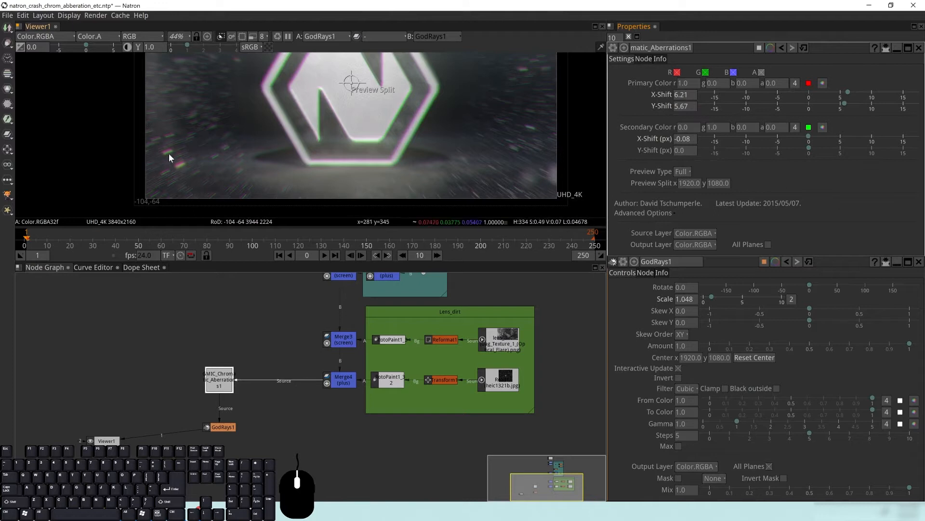
{"action": "left_click_drag", "start_coordinate": [846, 92], "coordinate": [840, 103]}
{"action": "left_click_drag", "start_coordinate": [261, 408], "coordinate": [242, 404]}
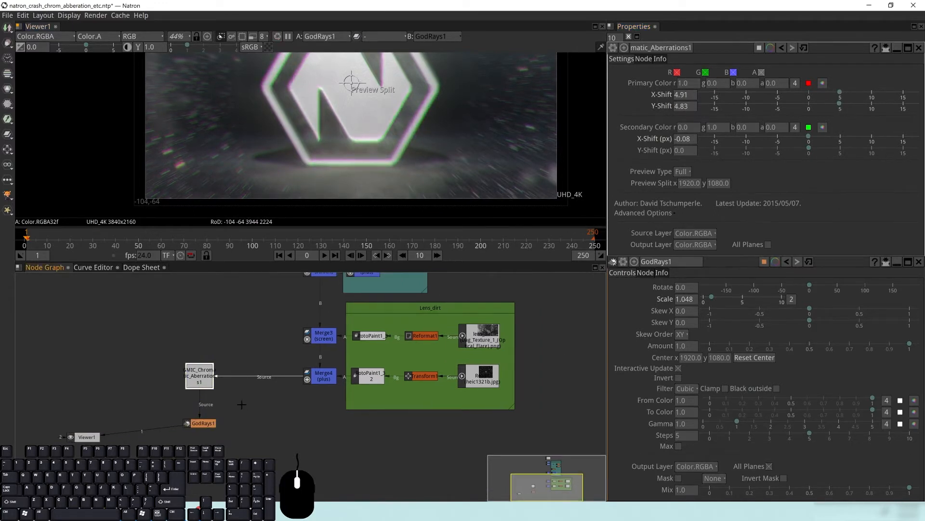
Set the GodRays node's Scale to 1.063 and check the result over the whole frame.
{"action": "left_click", "coordinate": [195, 423]}
{"action": "left_click", "coordinate": [696, 86]}
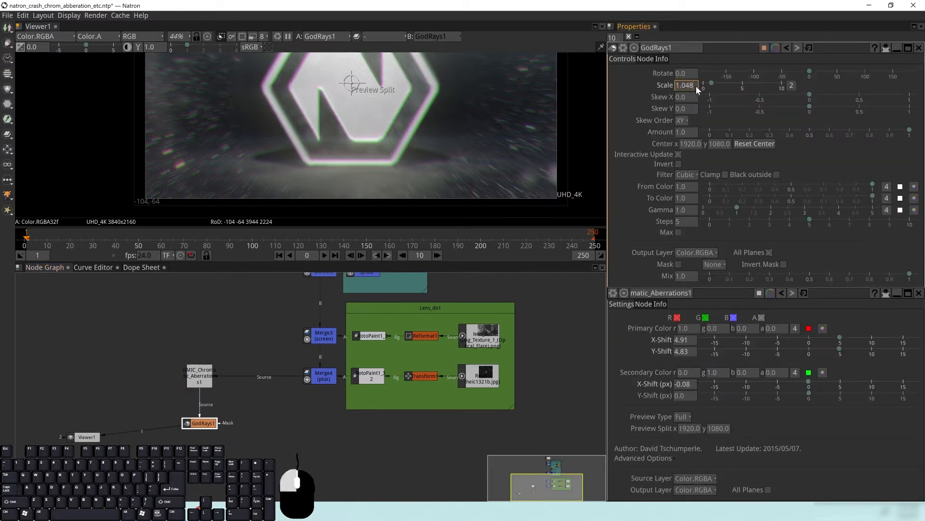
{"action": "key", "text": "shift+Left"}
{"action": "key", "text": "shift+Left"}
{"action": "type", "text": "15"}
{"action": "key", "text": "Return"}
{"action": "left_click_drag", "start_coordinate": [710, 80], "coordinate": [710, 82]}
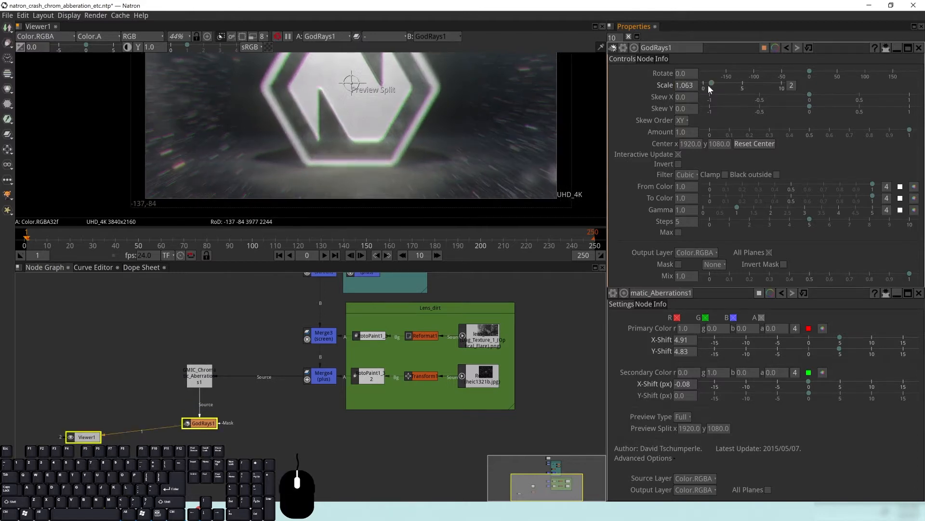
{"action": "left_click_drag", "start_coordinate": [387, 131], "coordinate": [354, 166]}
{"action": "scroll", "coordinate": [373, 138], "scroll_direction": "down", "scroll_amount": 2}
{"action": "left_click_drag", "start_coordinate": [309, 104], "coordinate": [282, 133]}
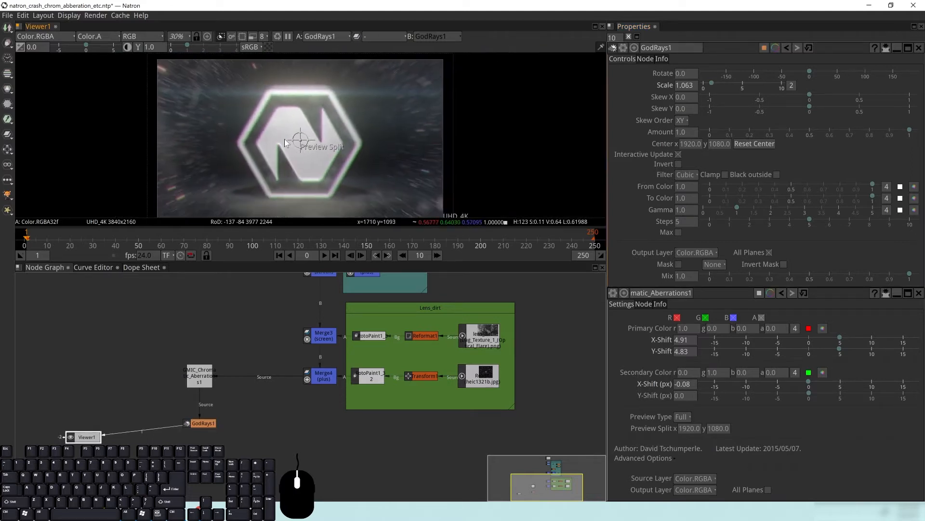
Add a Merge node below Merge4 and connect its A input to the GodRays node.
{"action": "left_click", "coordinate": [338, 423]}
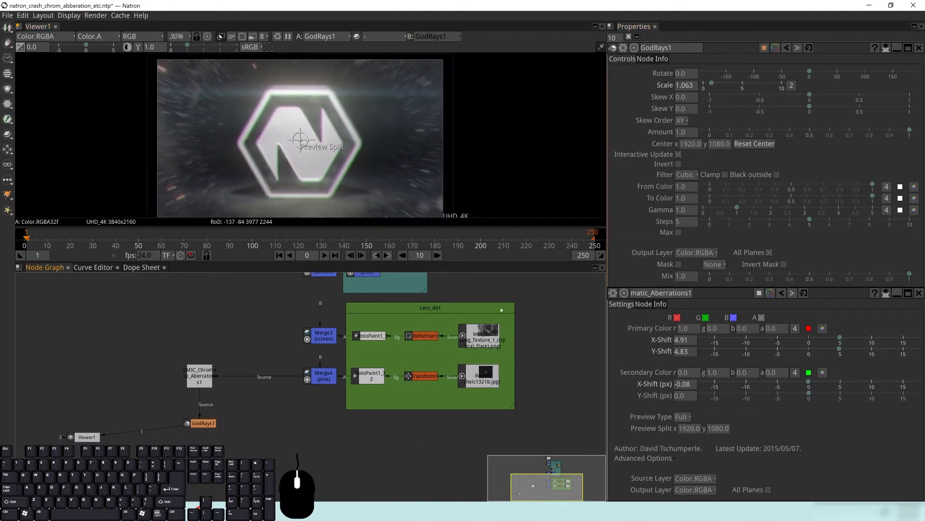
{"action": "left_click_drag", "start_coordinate": [317, 438], "coordinate": [280, 431]}
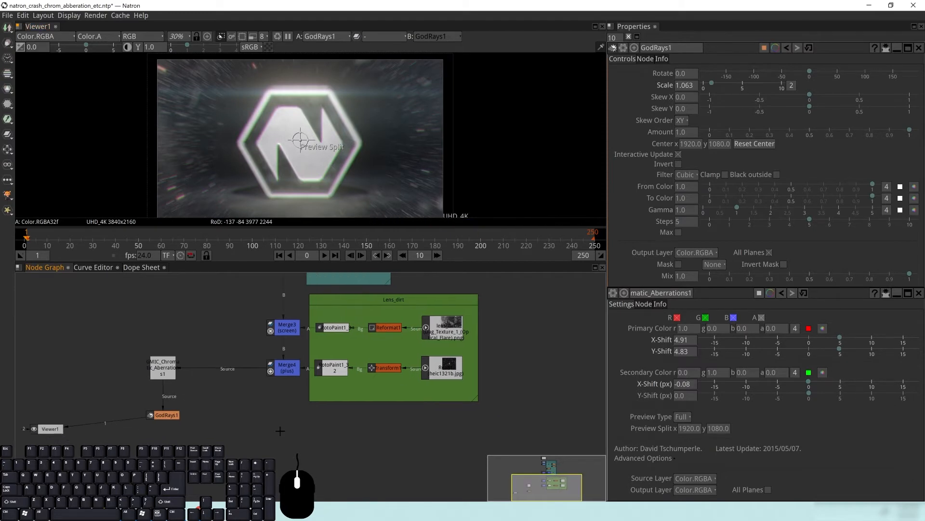
{"action": "key", "text": "m"}
{"action": "left_click", "coordinate": [283, 423]}
{"action": "left_click_drag", "start_coordinate": [283, 415], "coordinate": [167, 414]}
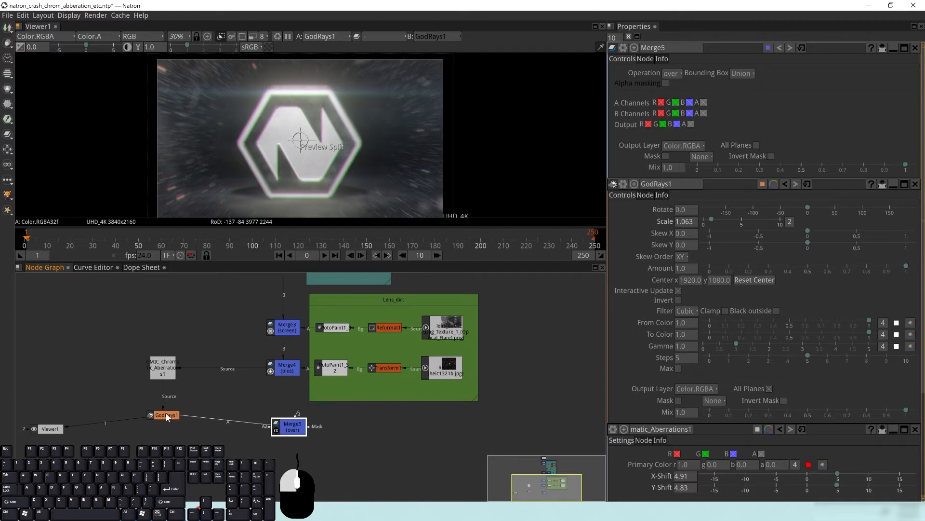
{"action": "left_click_drag", "start_coordinate": [294, 428], "coordinate": [284, 419]}
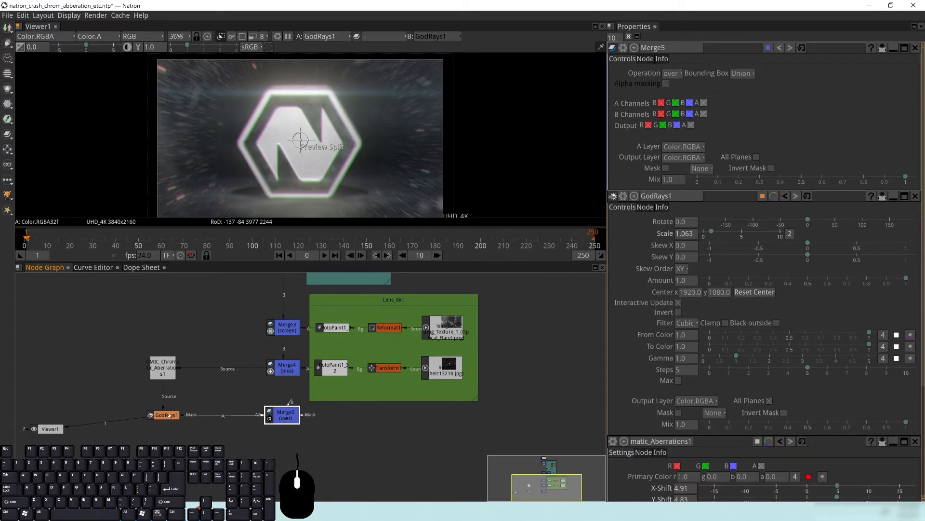
Connect the new merge's B input to Merge4 and show the new merge's output in the viewer.
{"action": "left_click", "coordinate": [284, 371]}
{"action": "key", "text": "1"}
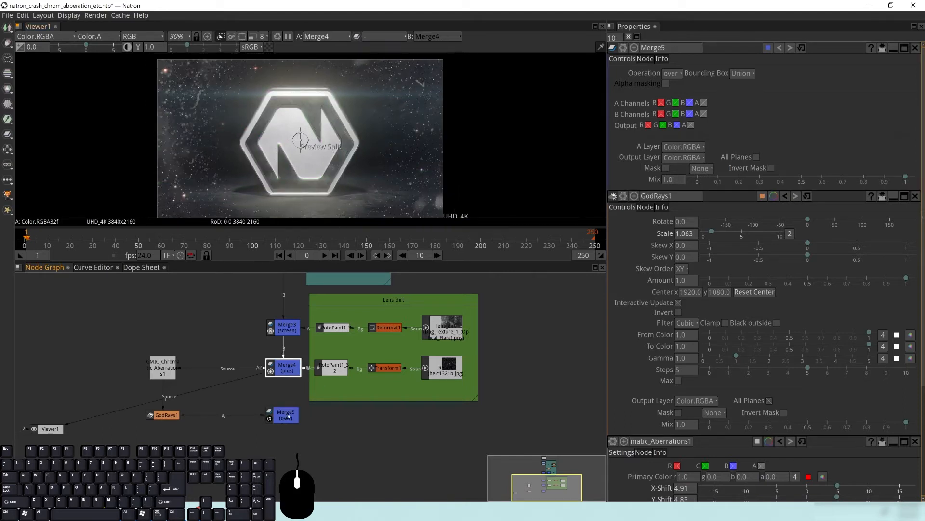
{"action": "left_click", "coordinate": [287, 416]}
{"action": "left_click_drag", "start_coordinate": [295, 399], "coordinate": [288, 372]}
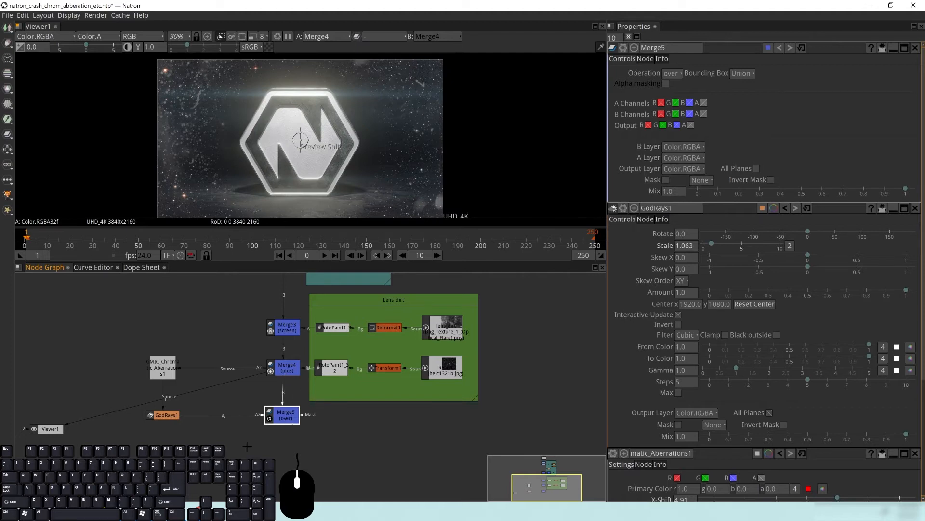
{"action": "left_click_drag", "start_coordinate": [254, 442], "coordinate": [260, 417]}
{"action": "key", "text": "1"}
{"action": "left_click_drag", "start_coordinate": [59, 404], "coordinate": [275, 478]}
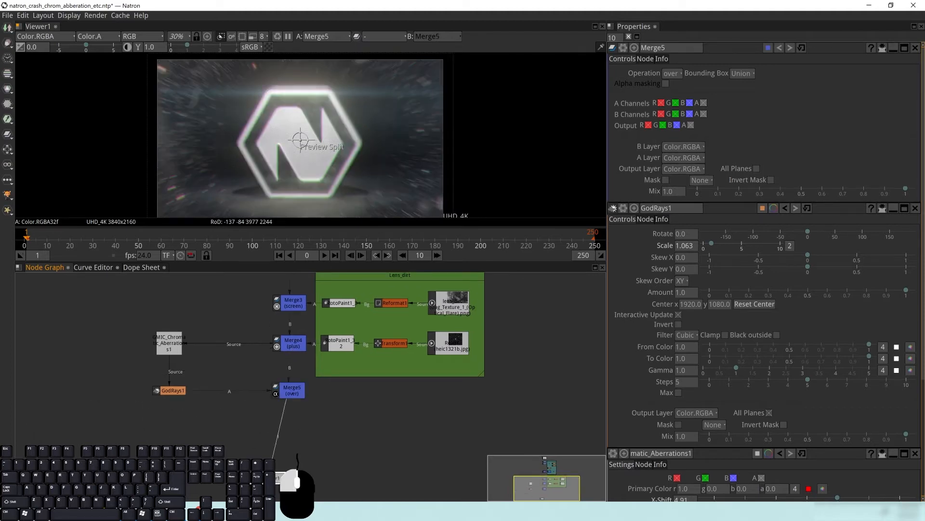
Set the Merge5 Mix to 0.587 and check the blended aberration around the logo up close.
{"action": "mouse_move", "coordinate": [277, 130]}
{"action": "left_mouse_down"}
{"action": "mouse_move", "coordinate": [262, 150]}
{"action": "mouse_move", "coordinate": [268, 116]}
{"action": "left_mouse_up"}
{"action": "left_click_drag", "start_coordinate": [316, 304], "coordinate": [274, 379]}
{"action": "left_click_drag", "start_coordinate": [276, 115], "coordinate": [263, 127]}
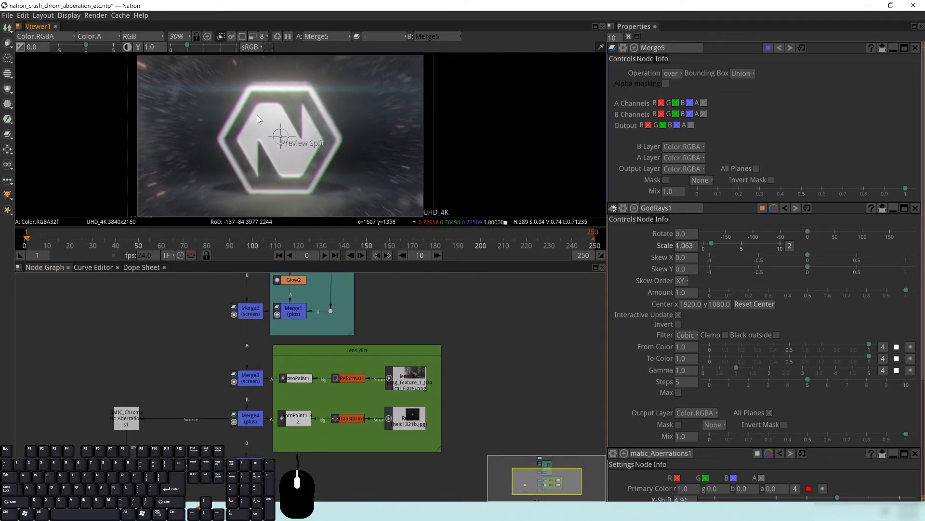
{"action": "left_click", "coordinate": [247, 465]}
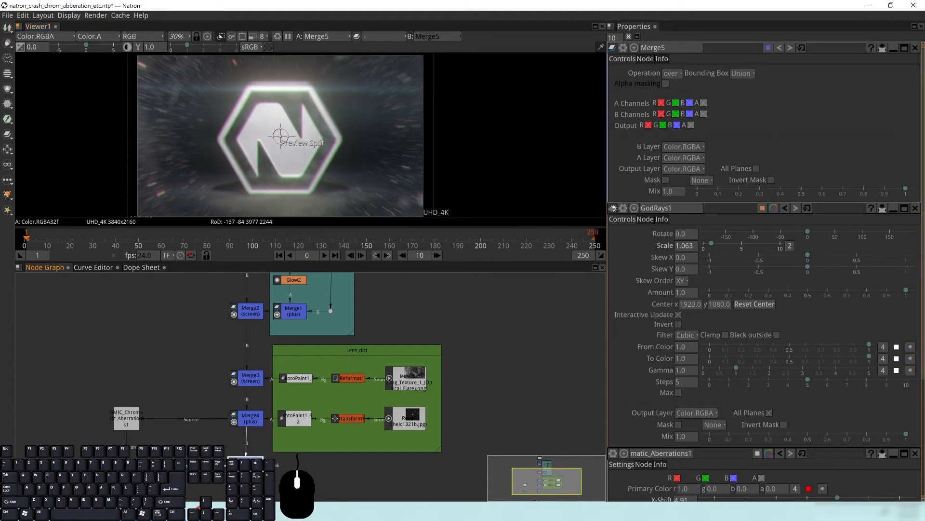
{"action": "mouse_move", "coordinate": [906, 191]}
{"action": "left_mouse_down"}
{"action": "mouse_move", "coordinate": [694, 191]}
{"action": "mouse_move", "coordinate": [924, 193]}
{"action": "mouse_move", "coordinate": [923, 201]}
{"action": "left_mouse_up"}
{"action": "left_click_drag", "start_coordinate": [246, 145], "coordinate": [278, 142]}
{"action": "left_click_drag", "start_coordinate": [906, 189], "coordinate": [818, 197]}
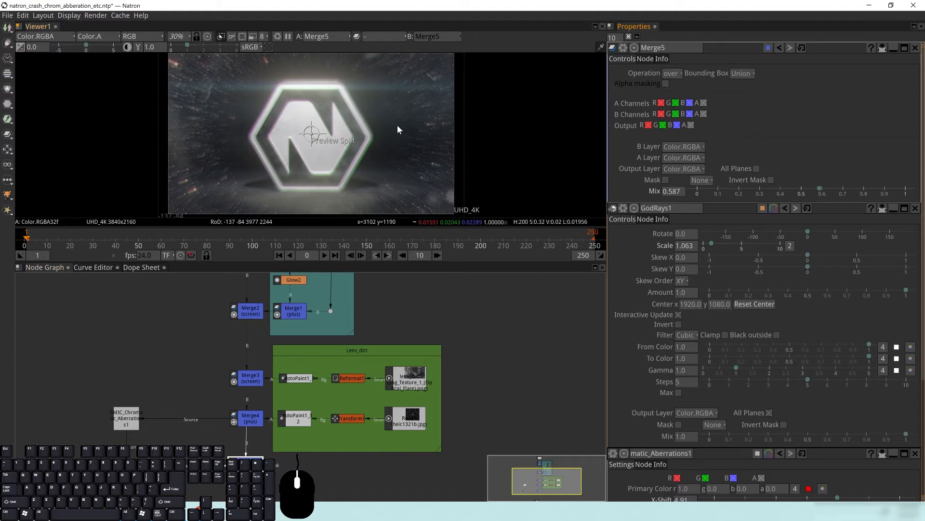
{"action": "scroll", "coordinate": [396, 125], "scroll_direction": "up", "scroll_amount": 6}
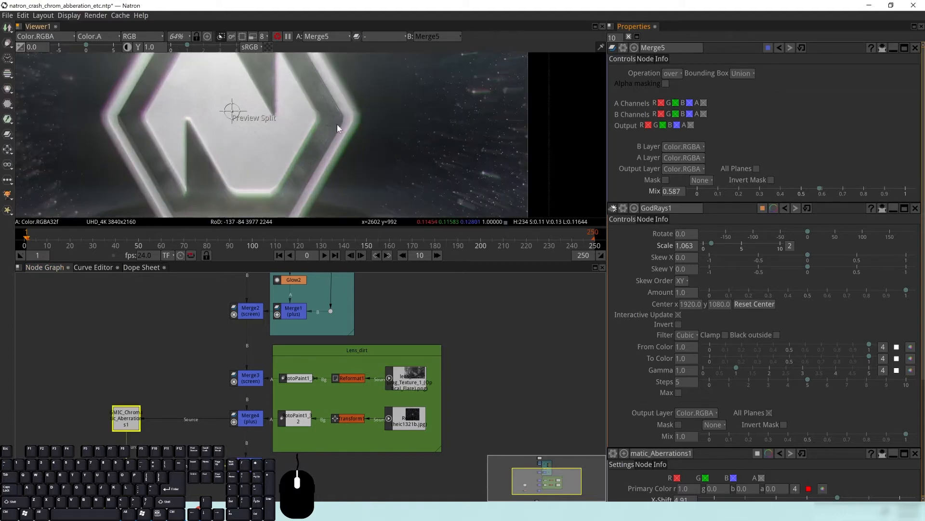
{"action": "left_click_drag", "start_coordinate": [209, 138], "coordinate": [247, 175]}
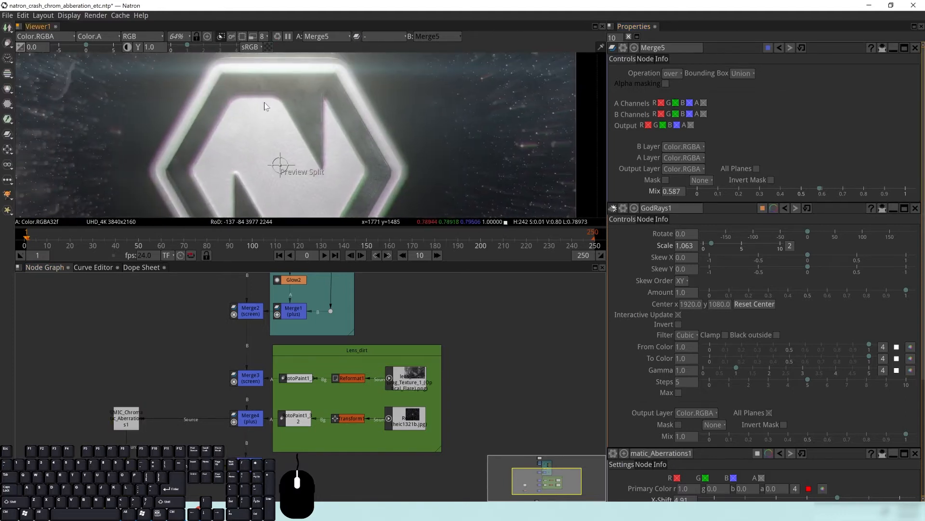
{"action": "left_click_drag", "start_coordinate": [199, 74], "coordinate": [192, 90]}
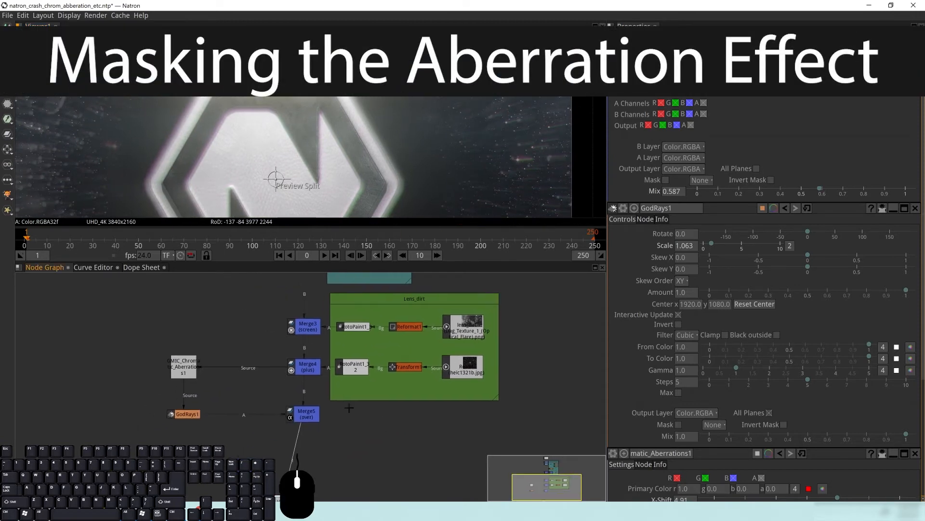
Add a RotoPaint node beside Merge5 and connect it to Merge5's mask input.
{"action": "scroll", "coordinate": [333, 113], "scroll_direction": "down", "scroll_amount": 3}
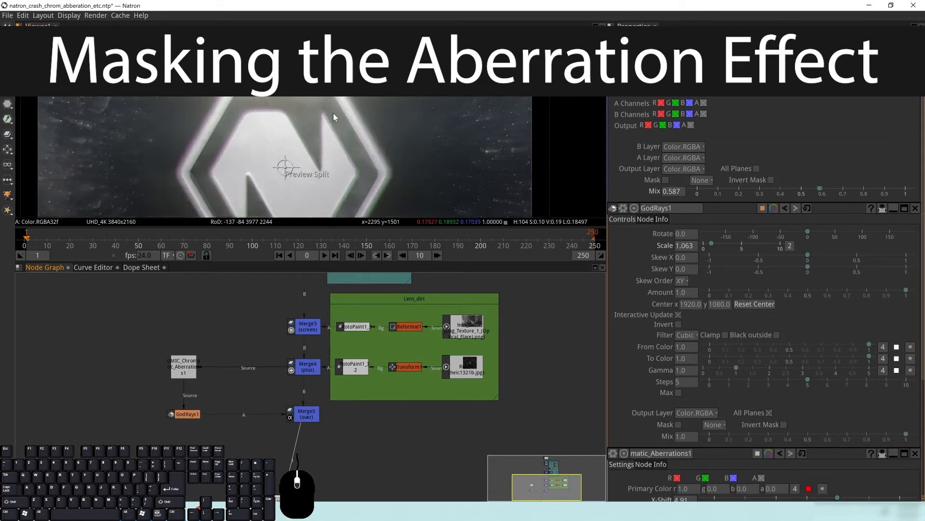
{"action": "left_click_drag", "start_coordinate": [358, 143], "coordinate": [350, 129]}
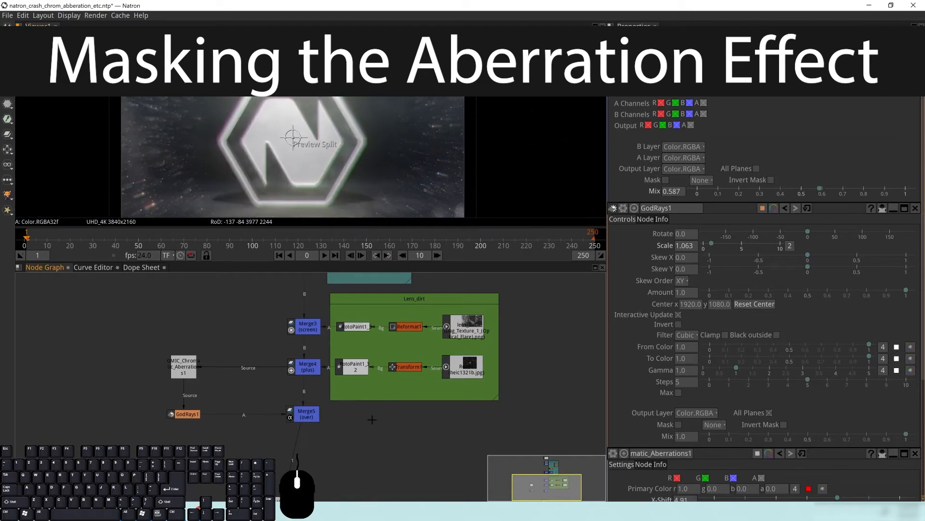
{"action": "key", "text": "p"}
{"action": "mouse_move", "coordinate": [399, 427]}
{"action": "left_mouse_down"}
{"action": "mouse_move", "coordinate": [386, 434]}
{"action": "mouse_move", "coordinate": [391, 425]}
{"action": "left_mouse_up"}
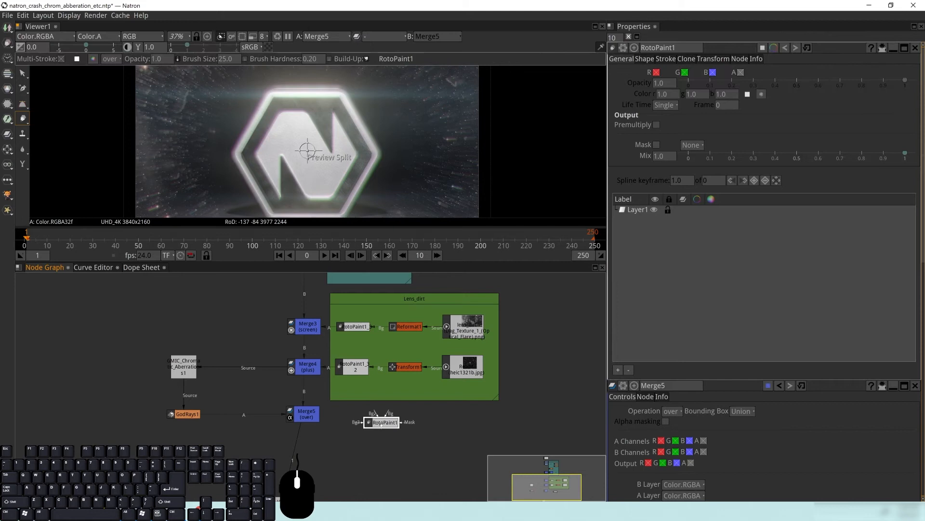
{"action": "left_click_drag", "start_coordinate": [380, 424], "coordinate": [390, 424]}
{"action": "left_click", "coordinate": [310, 416]}
{"action": "left_click_drag", "start_coordinate": [330, 415], "coordinate": [383, 416]}
{"action": "left_click", "coordinate": [390, 420]}
{"action": "left_click_drag", "start_coordinate": [383, 415], "coordinate": [399, 424]}
{"action": "left_click", "coordinate": [400, 425]}
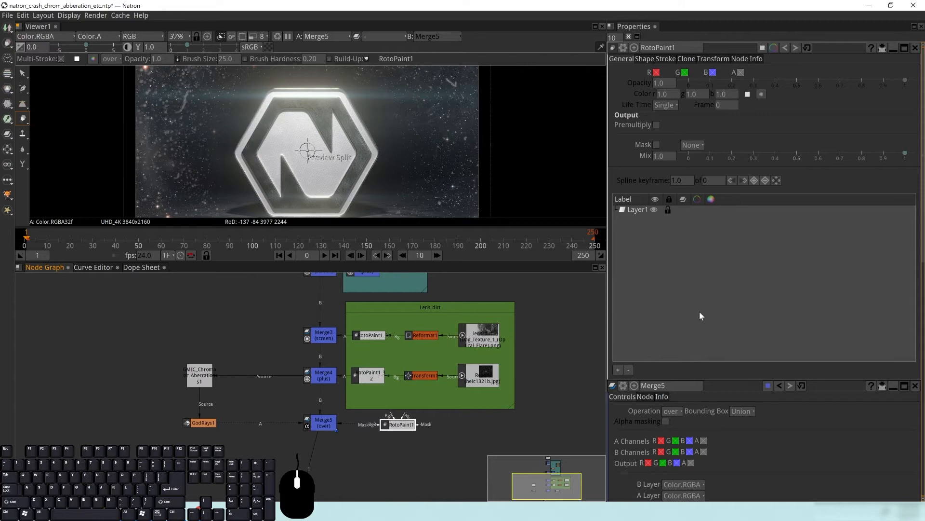
Draw an elliptical RotoPaint mask centred on the logo and enclosing the whole hexagon.
{"action": "left_click", "coordinate": [24, 102]}
{"action": "left_click_drag", "start_coordinate": [25, 102], "coordinate": [49, 108]}
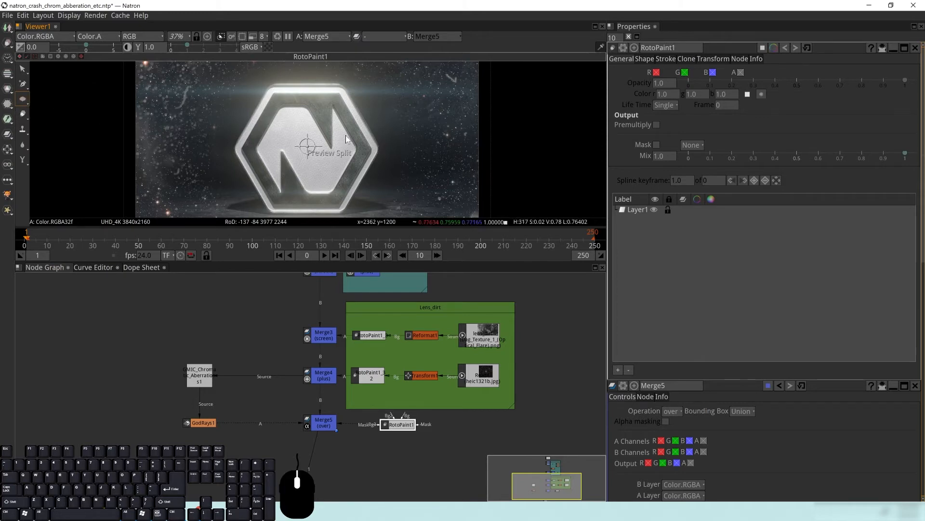
{"action": "scroll", "coordinate": [360, 148], "scroll_direction": "down", "scroll_amount": 2}
{"action": "left_click_drag", "start_coordinate": [247, 84], "coordinate": [325, 156]}
{"action": "left_click", "coordinate": [23, 99]}
{"action": "left_click_drag", "start_coordinate": [251, 82], "coordinate": [402, 222]}
{"action": "left_click_drag", "start_coordinate": [370, 93], "coordinate": [348, 82]}
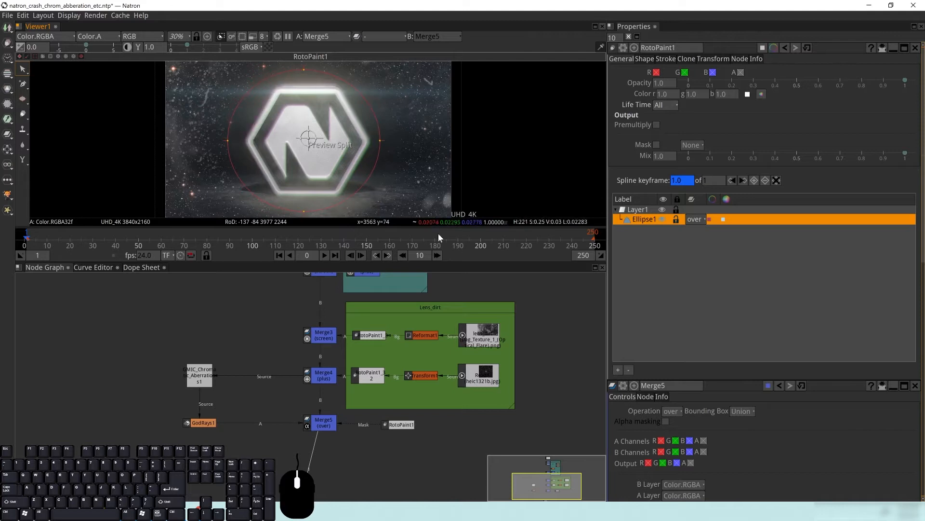
Compare the aberration inside the ellipse mask with the stars and dust outside it.
{"action": "left_click_drag", "start_coordinate": [306, 115], "coordinate": [302, 104]}
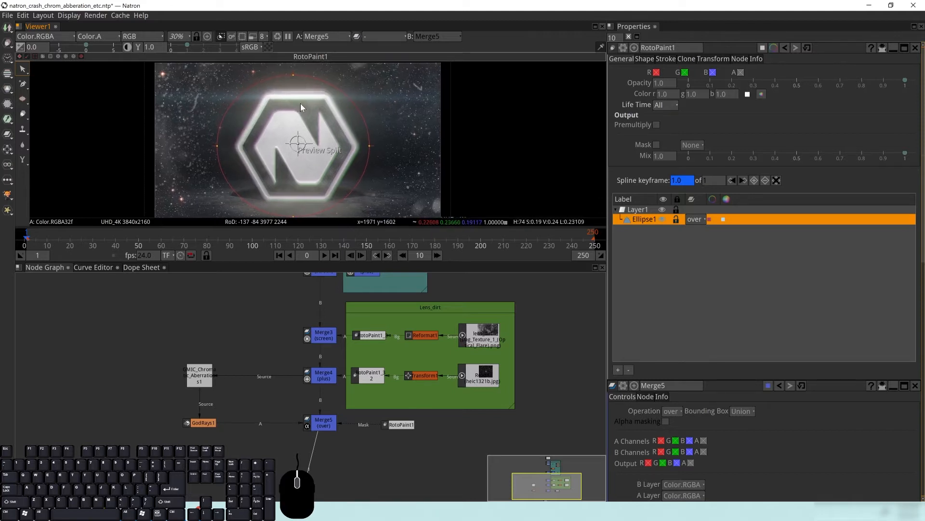
{"action": "scroll", "coordinate": [329, 128], "scroll_direction": "up", "scroll_amount": 2}
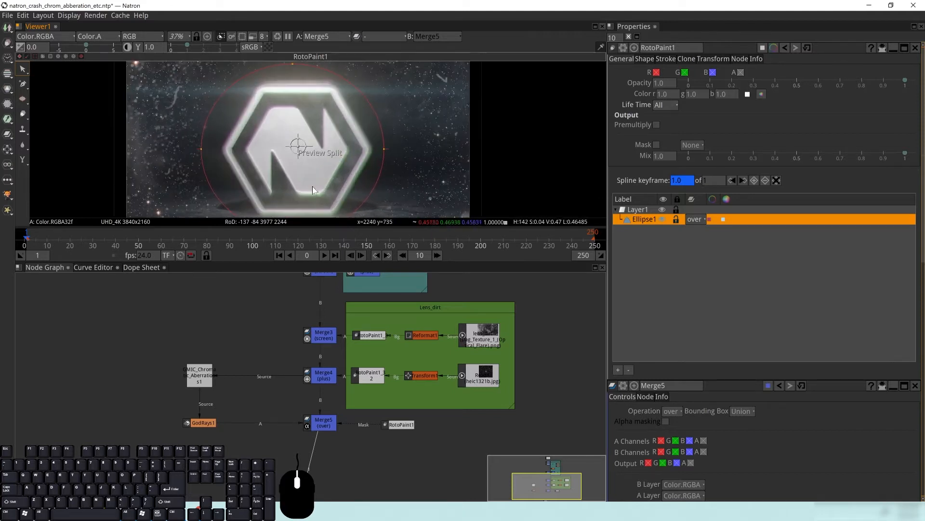
{"action": "scroll", "coordinate": [289, 150], "scroll_direction": "up", "scroll_amount": 5}
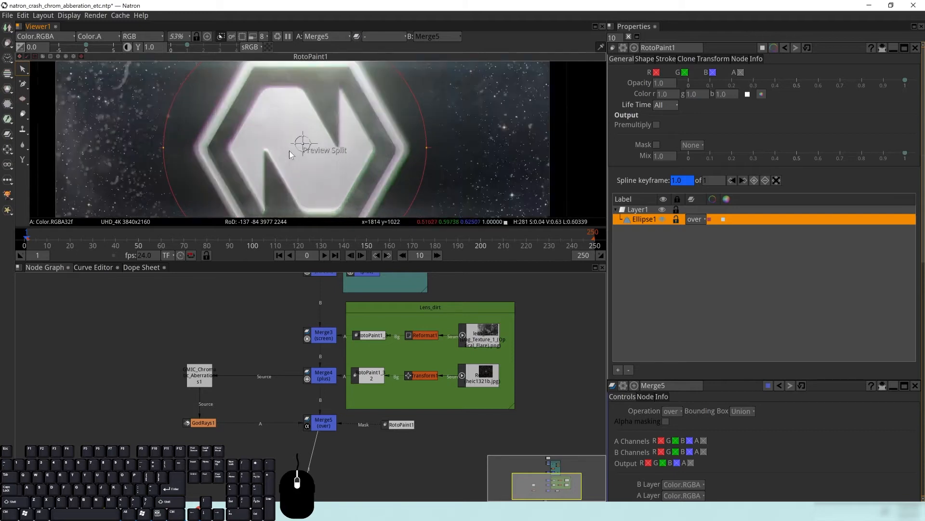
{"action": "left_click_drag", "start_coordinate": [354, 115], "coordinate": [156, 137]}
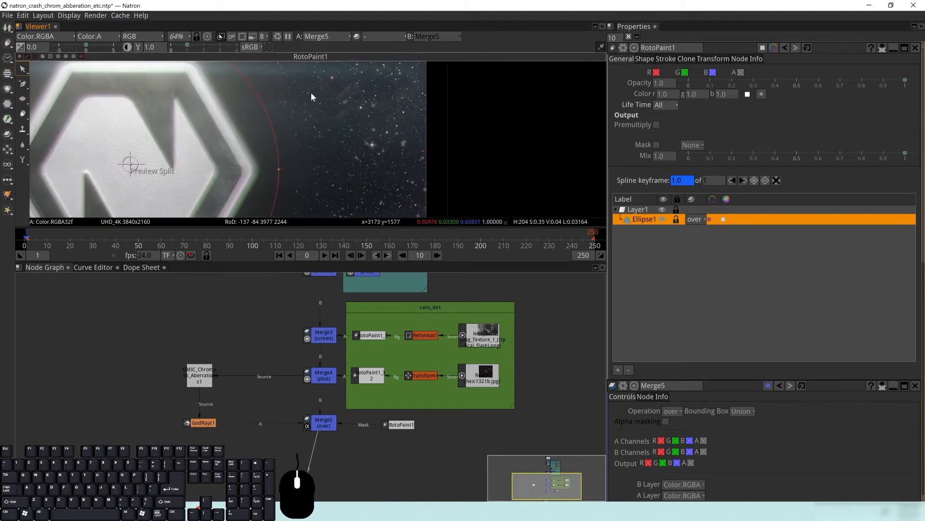
{"action": "scroll", "coordinate": [312, 145], "scroll_direction": "down", "scroll_amount": 8}
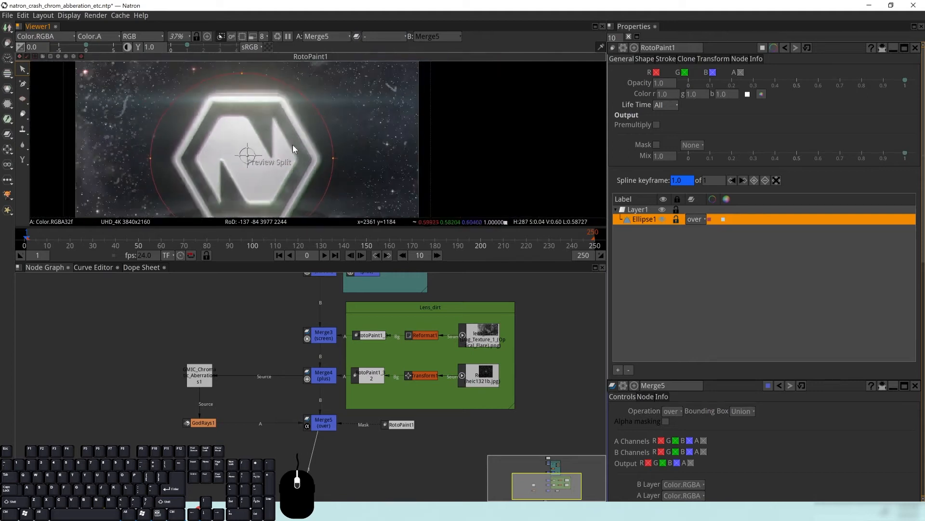
{"action": "left_click_drag", "start_coordinate": [291, 141], "coordinate": [323, 132]}
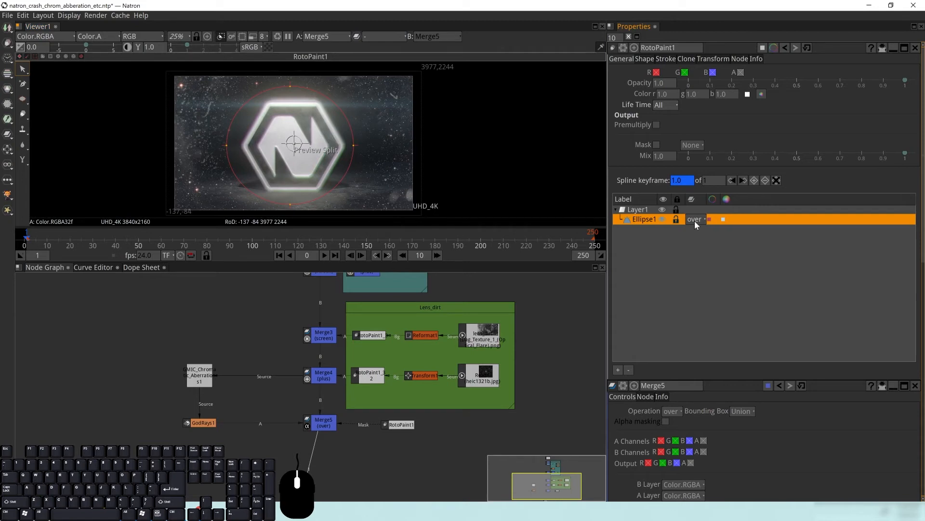
Move the RotoPaint mask node slightly closer to Merge5 and close all open node properties.
{"action": "mouse_move", "coordinate": [396, 424]}
{"action": "left_mouse_down"}
{"action": "mouse_move", "coordinate": [434, 424]}
{"action": "mouse_move", "coordinate": [368, 424]}
{"action": "mouse_move", "coordinate": [386, 425]}
{"action": "left_mouse_up"}
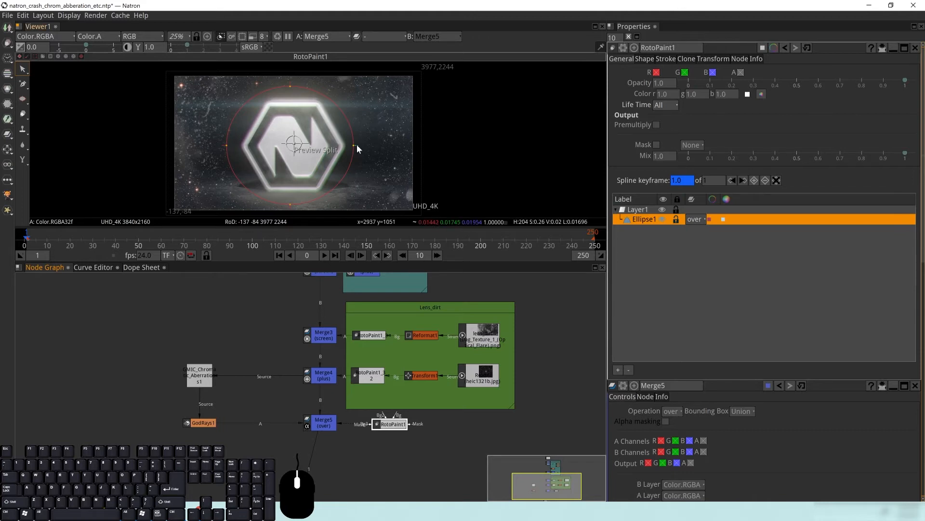
{"action": "scroll", "coordinate": [359, 147], "scroll_direction": "up", "scroll_amount": 8}
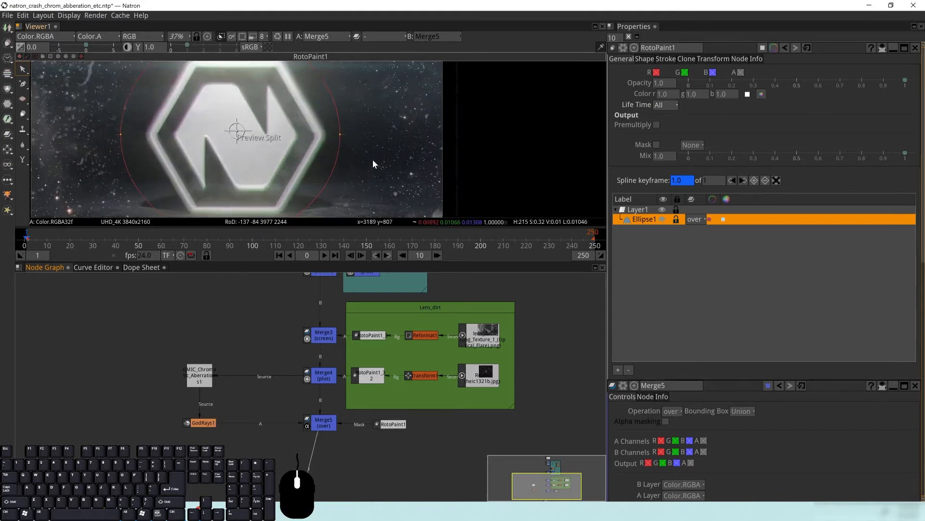
{"action": "left_click", "coordinate": [628, 36]}
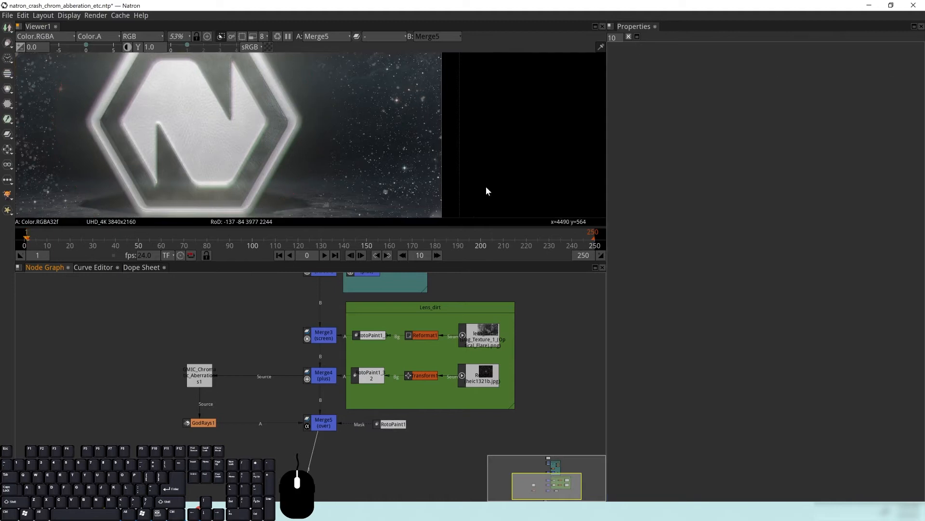
Inspect the mask's hard edge, then reopen the RotoPaint mask and extend the ellipse's right feather to the image border.
{"action": "scroll", "coordinate": [355, 181], "scroll_direction": "up", "scroll_amount": 10}
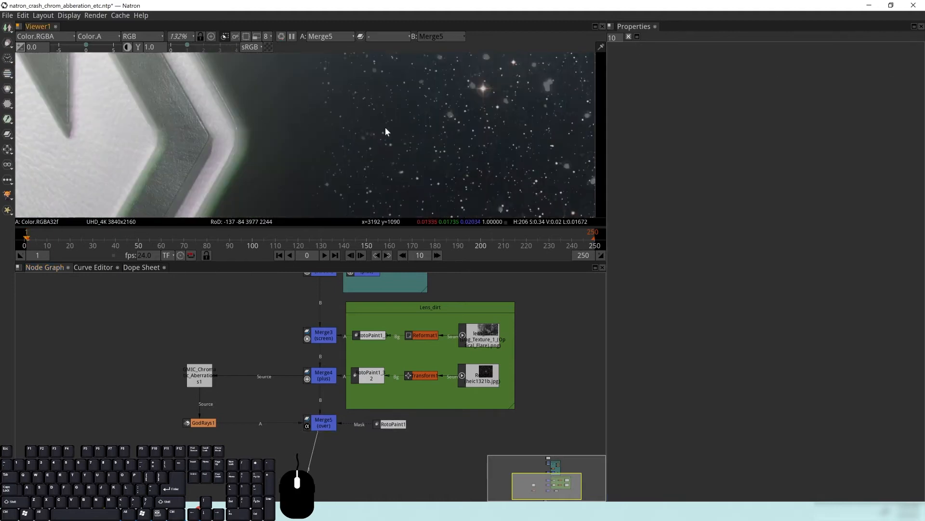
{"action": "left_click_drag", "start_coordinate": [277, 173], "coordinate": [375, 119]}
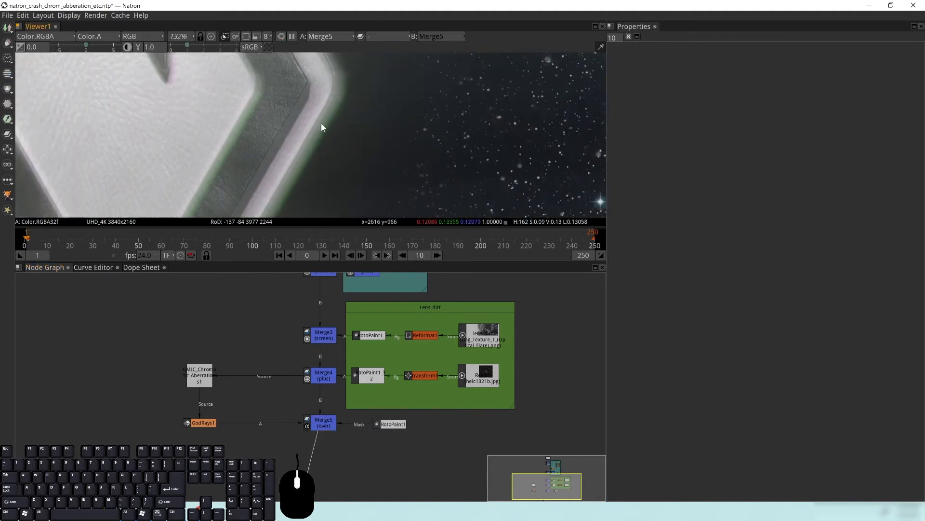
{"action": "key", "text": "f"}
{"action": "double_click", "coordinate": [394, 424]}
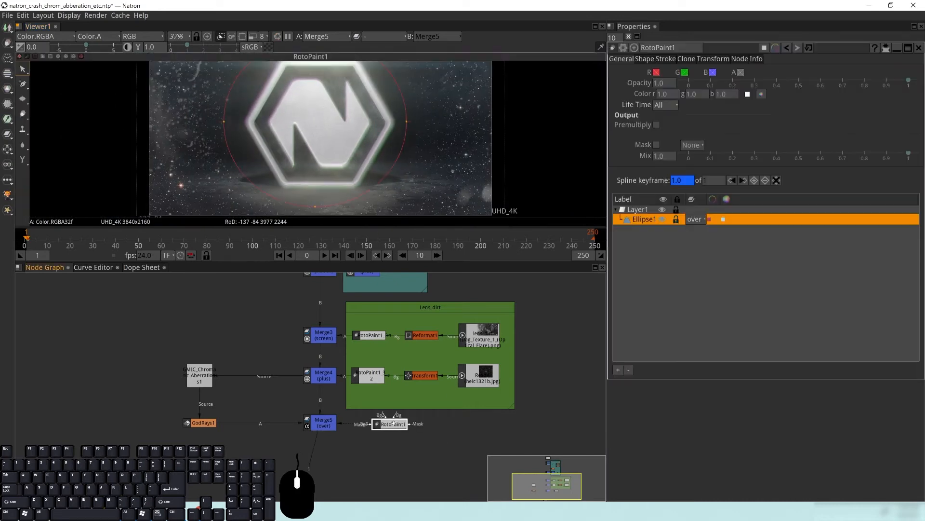
{"action": "left_click_drag", "start_coordinate": [416, 118], "coordinate": [398, 135]}
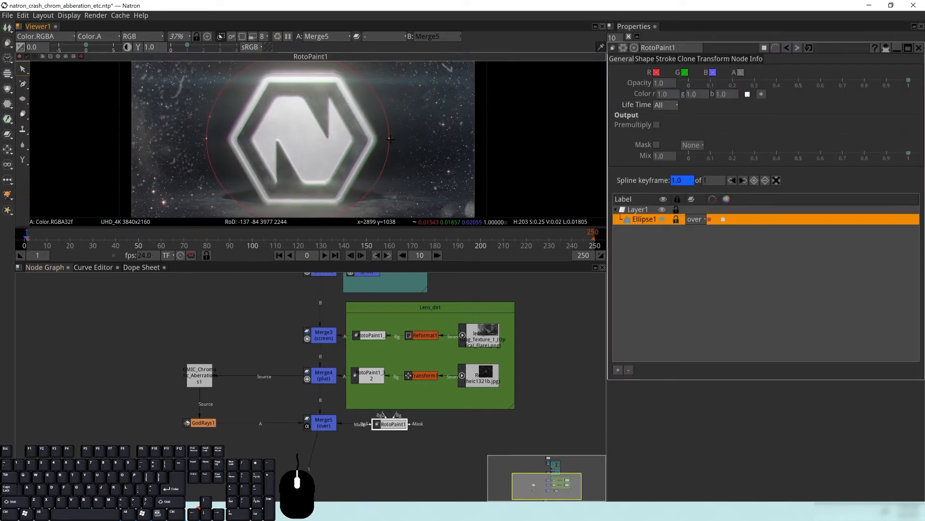
{"action": "scroll", "coordinate": [391, 136], "scroll_direction": "up", "scroll_amount": 3}
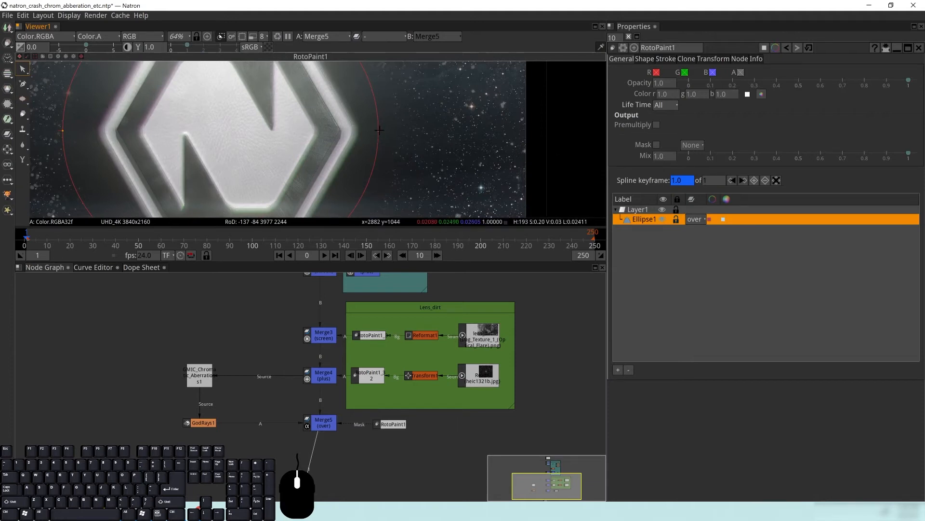
{"action": "left_click_drag", "start_coordinate": [381, 130], "coordinate": [533, 141]}
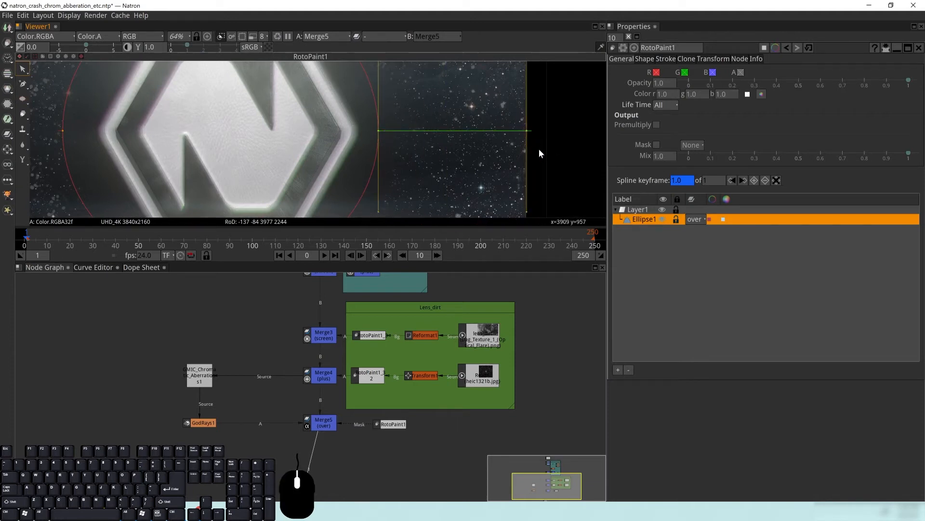
Extend the ellipse's top, left and bottom feathers to or past the image borders.
{"action": "scroll", "coordinate": [383, 126], "scroll_direction": "down", "scroll_amount": 3}
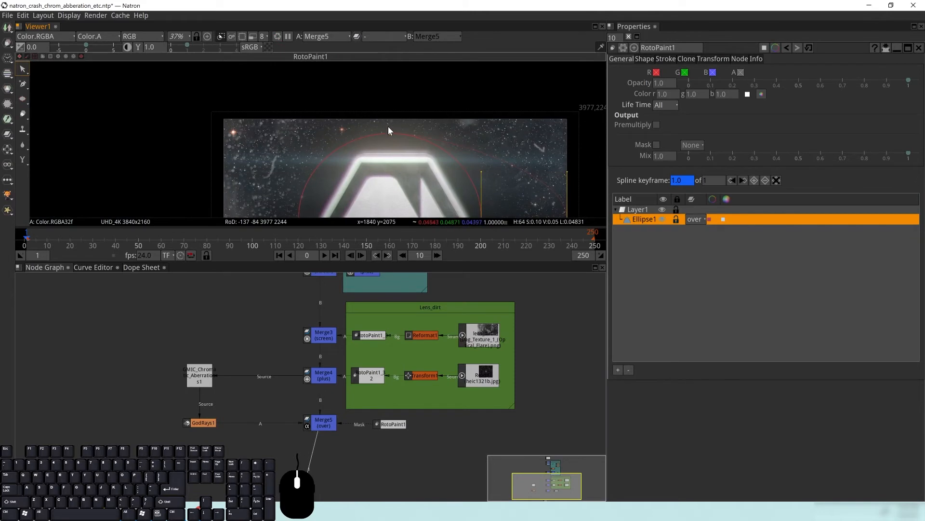
{"action": "left_click_drag", "start_coordinate": [389, 126], "coordinate": [390, 111]}
{"action": "left_click_drag", "start_coordinate": [323, 152], "coordinate": [420, 48]}
{"action": "left_click_drag", "start_coordinate": [395, 114], "coordinate": [316, 112]}
{"action": "left_click_drag", "start_coordinate": [493, 200], "coordinate": [437, 185]}
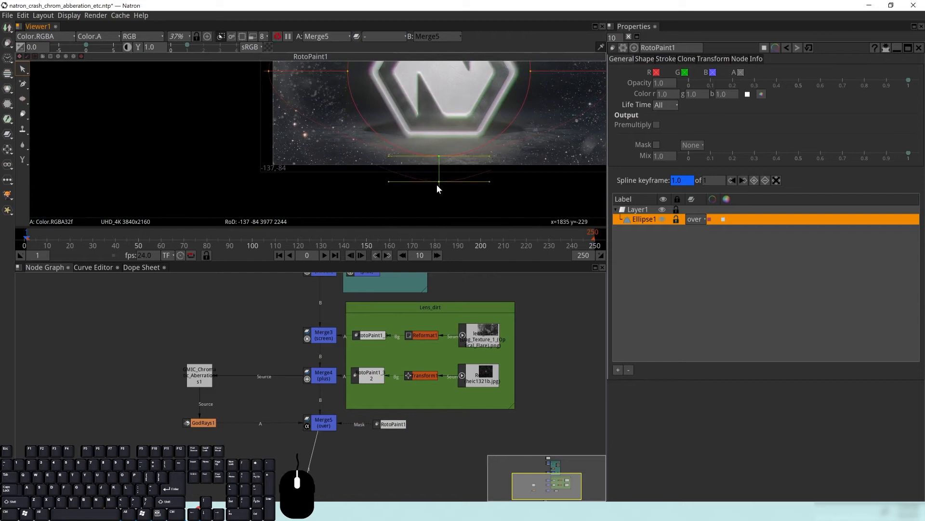
{"action": "left_click_drag", "start_coordinate": [505, 80], "coordinate": [413, 183]}
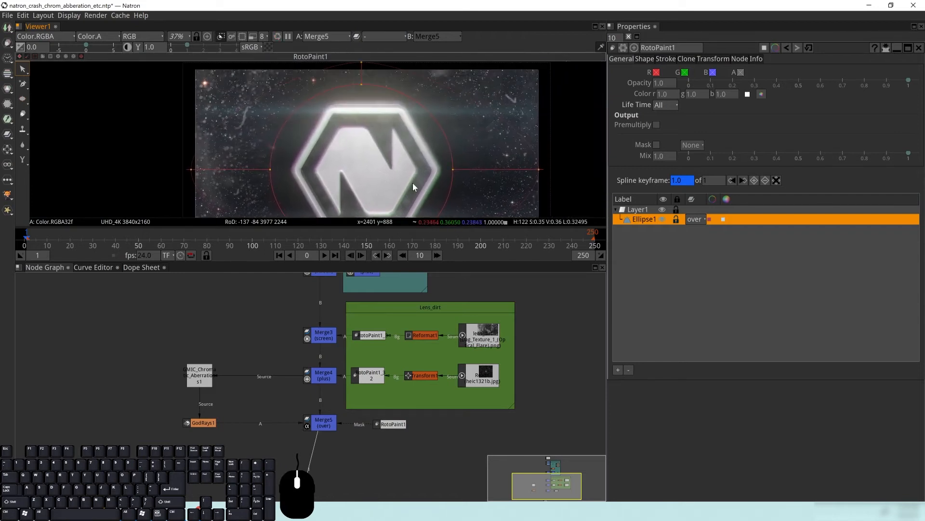
{"action": "scroll", "coordinate": [413, 183], "scroll_direction": "up", "scroll_amount": 1}
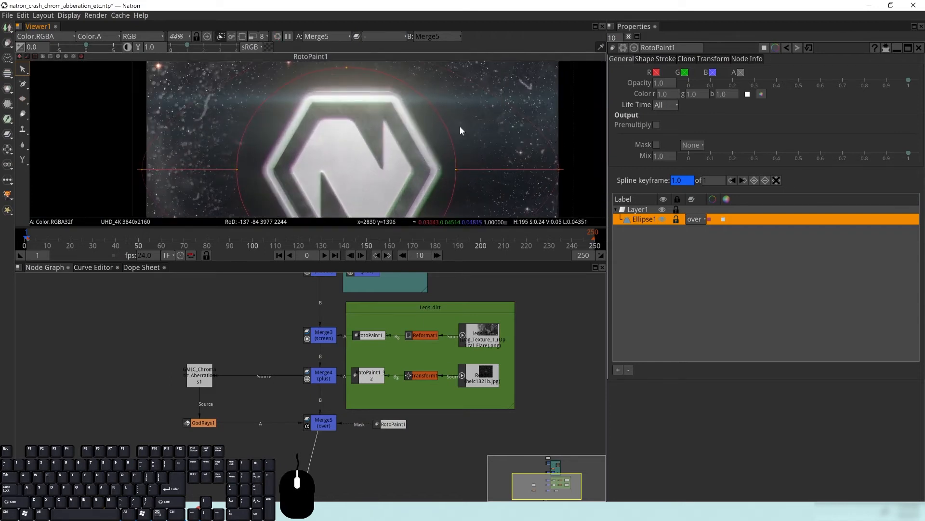
View the feathered RotoPaint mask on its own, including its lower part, and compare it with the Merge5 result.
{"action": "left_click", "coordinate": [389, 425]}
{"action": "key", "text": "1"}
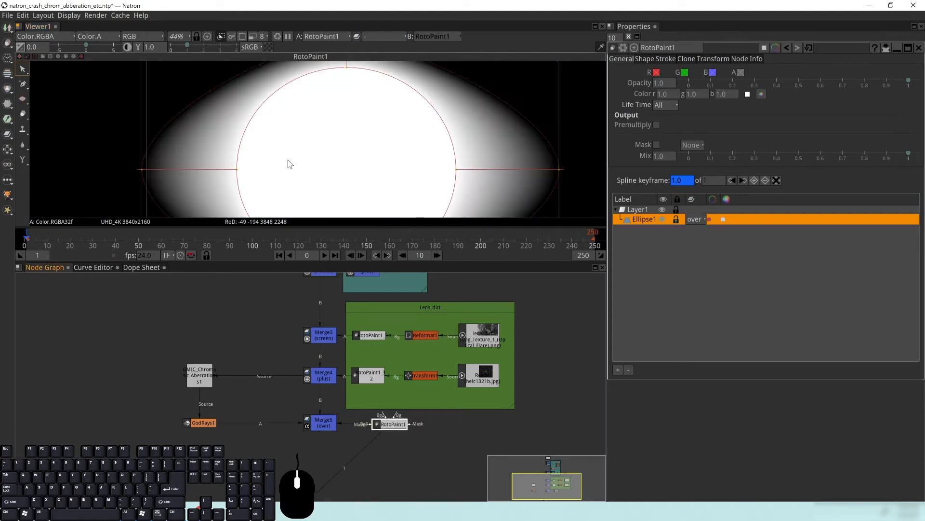
{"action": "left_click_drag", "start_coordinate": [449, 148], "coordinate": [446, 91]}
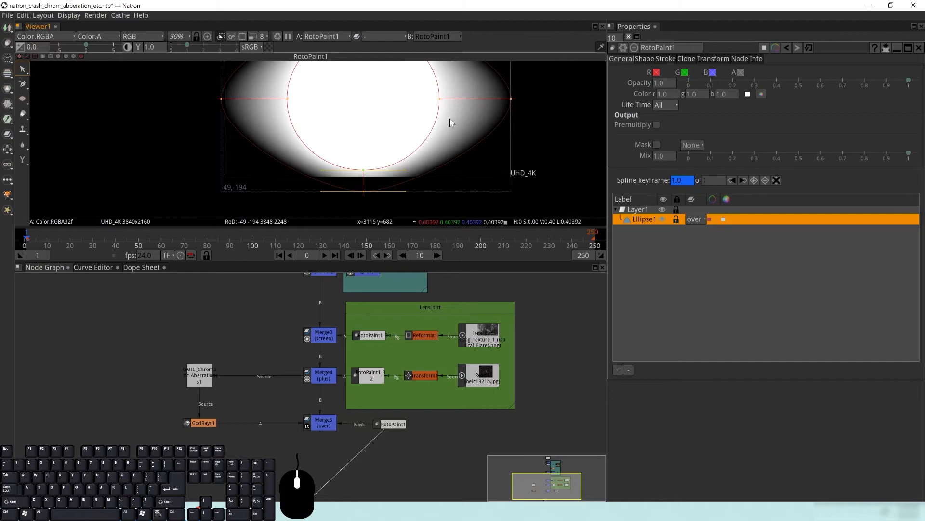
{"action": "left_click_drag", "start_coordinate": [449, 118], "coordinate": [431, 158]}
{"action": "left_click", "coordinate": [321, 422]}
{"action": "key", "text": "1"}
{"action": "left_click_drag", "start_coordinate": [438, 99], "coordinate": [428, 125]}
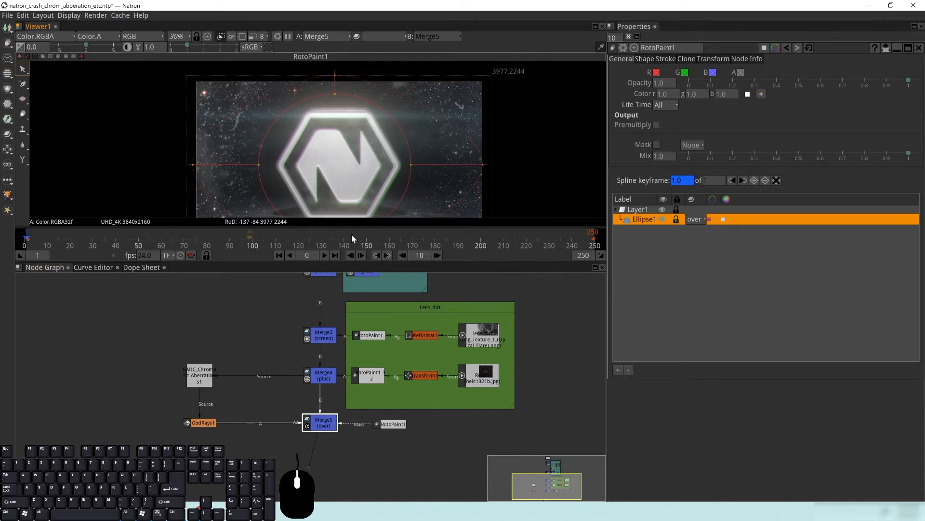
Move the RotoPaint mask node farther from Merge5 and show its output in the viewer.
{"action": "left_click_drag", "start_coordinate": [386, 425], "coordinate": [406, 423]}
{"action": "key", "text": "1"}
{"action": "double_click", "coordinate": [411, 422]}
{"action": "left_click_drag", "start_coordinate": [343, 85], "coordinate": [356, 118]}
{"action": "mouse_move", "coordinate": [410, 426]}
{"action": "left_mouse_down"}
{"action": "mouse_move", "coordinate": [395, 425]}
{"action": "mouse_move", "coordinate": [428, 425]}
{"action": "left_mouse_up"}
Deselect the ellipse and compare the mask's alpha channel with its RGB view.
{"action": "key", "text": "a"}
{"action": "key", "text": "a"}
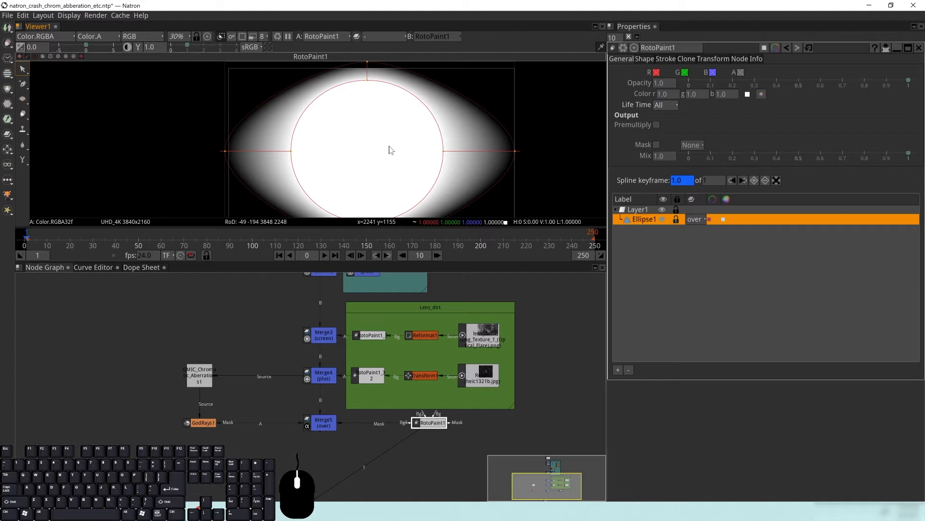
{"action": "left_click", "coordinate": [245, 145]}
{"action": "key", "text": "a"}
{"action": "key", "text": "a"}
{"action": "key", "text": "a"}
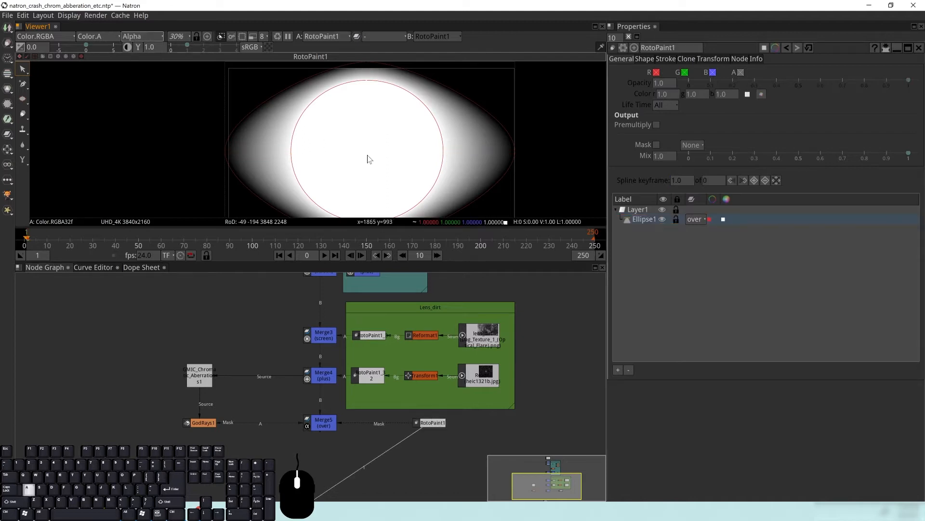
{"action": "key", "text": "a"}
{"action": "key", "text": "a"}
{"action": "key", "text": "a"}
{"action": "key", "text": "a"}
{"action": "key", "text": "a"}
{"action": "key", "text": "a"}
{"action": "key", "text": "a"}
Alternate between the RotoPaint mask and the Merge5 output to compare the mask's white area with the affected region.
{"action": "left_click", "coordinate": [433, 422]}
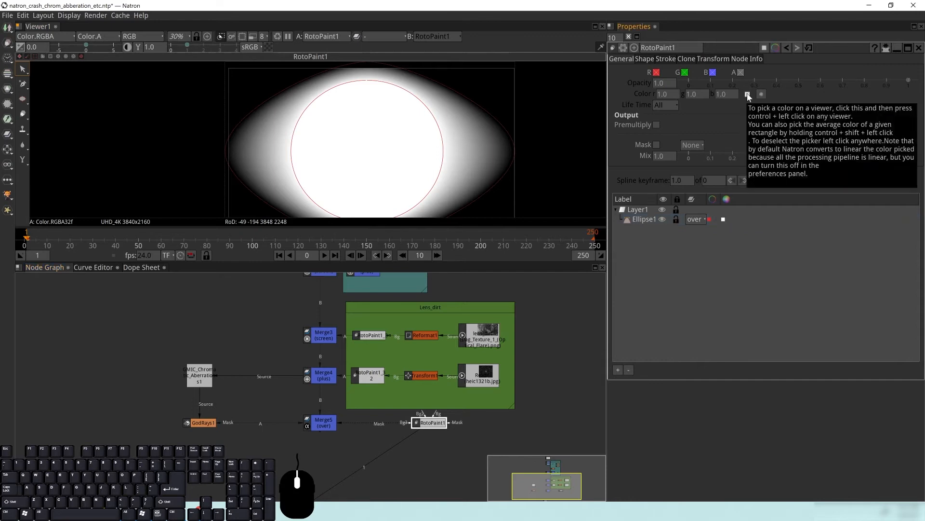
{"action": "left_click_drag", "start_coordinate": [424, 422], "coordinate": [410, 421]}
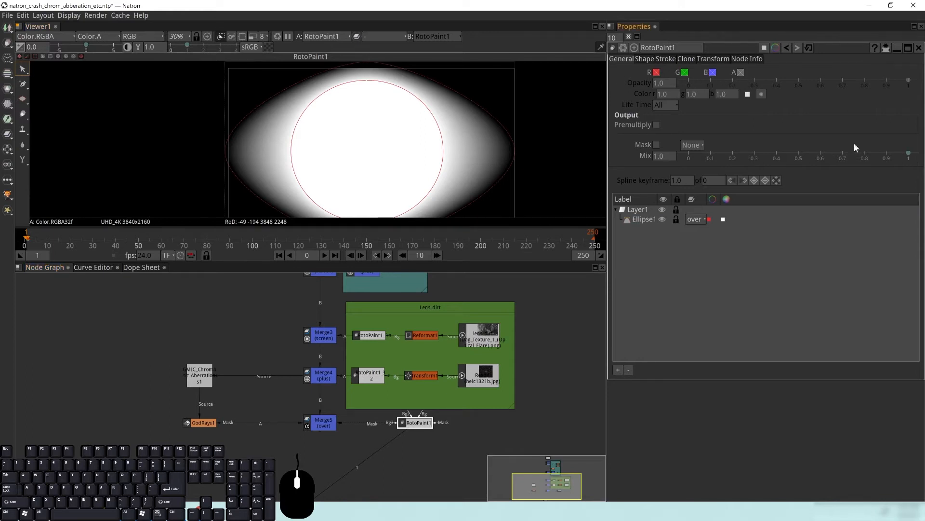
{"action": "left_click", "coordinate": [319, 423]}
{"action": "key", "text": "1"}
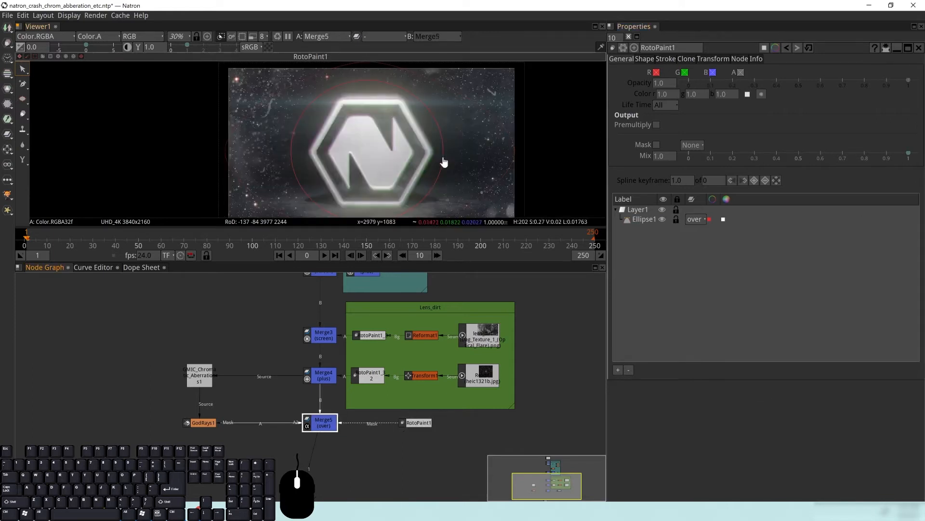
{"action": "left_click_drag", "start_coordinate": [418, 423], "coordinate": [430, 423]}
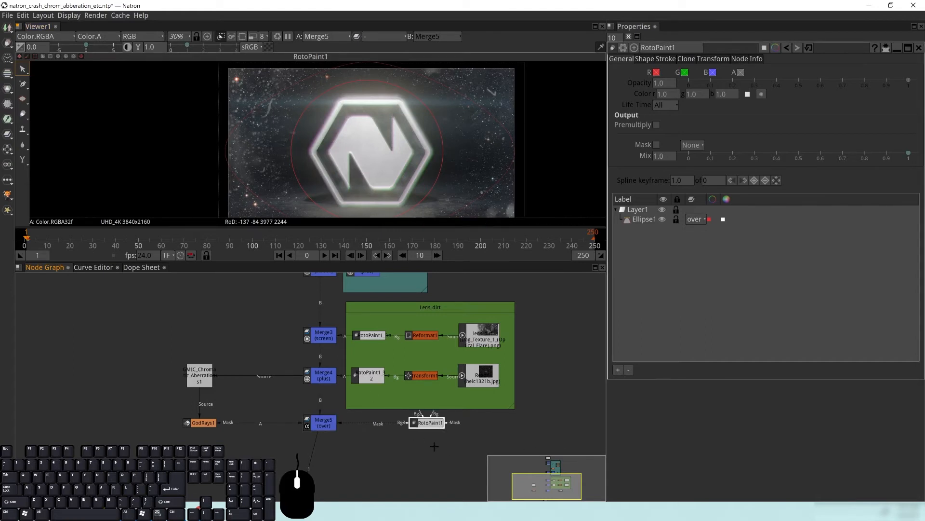
{"action": "key", "text": "1"}
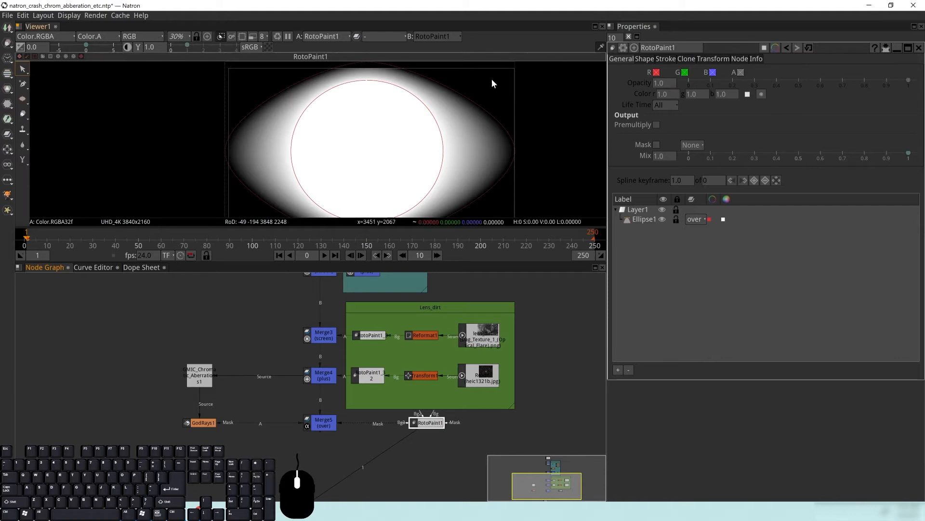
{"action": "left_click", "coordinate": [321, 421]}
{"action": "key", "text": "1"}
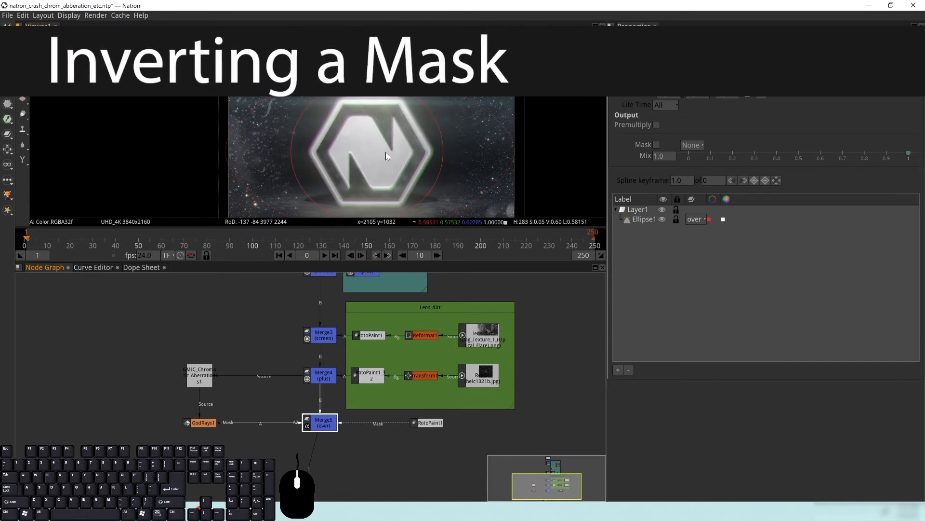
Insert an Invert node between RotoPaint1 and Merge5's mask input, line the nodes up, and close all node properties.
{"action": "left_click", "coordinate": [433, 423]}
{"action": "key", "text": "Tab"}
{"action": "type", "text": "GodRaysInvert"}
{"action": "key", "text": "Return"}
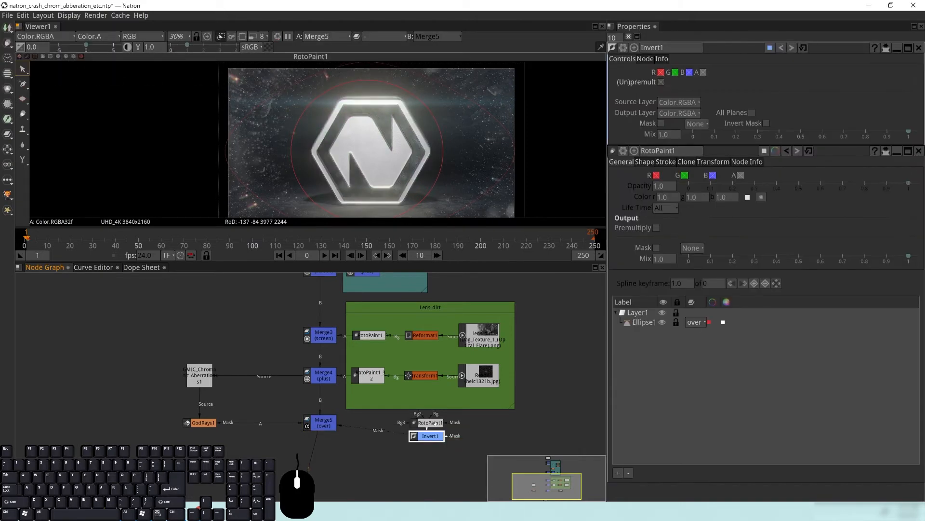
{"action": "left_click_drag", "start_coordinate": [385, 441], "coordinate": [402, 422]}
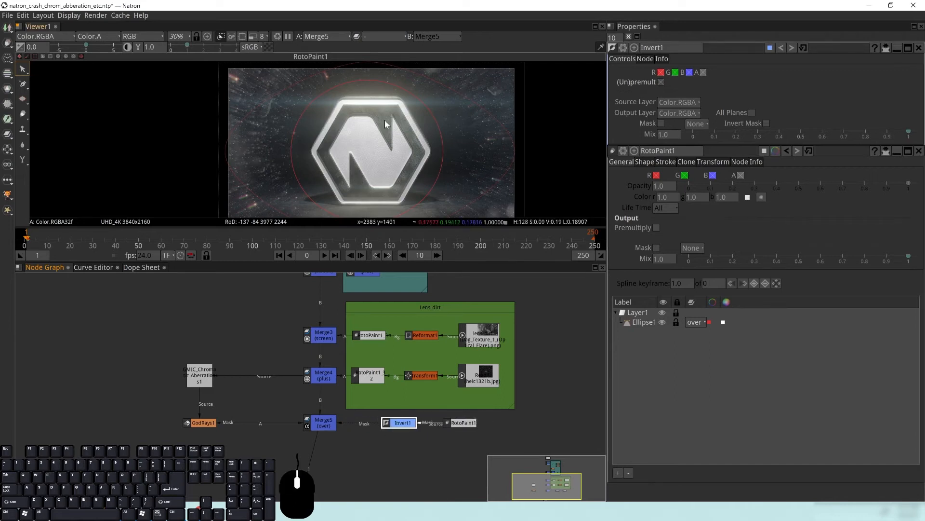
{"action": "left_click", "coordinate": [628, 37]}
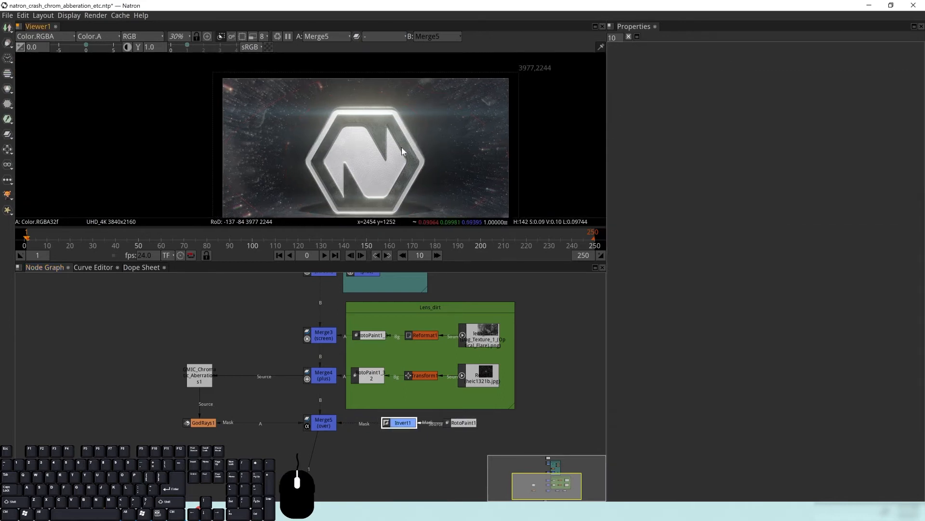
Examine the inverted-mask result around the logo, varying Merge5's mix and returning it to 1.0 to judge the effect.
{"action": "scroll", "coordinate": [280, 124], "scroll_direction": "up", "scroll_amount": 4}
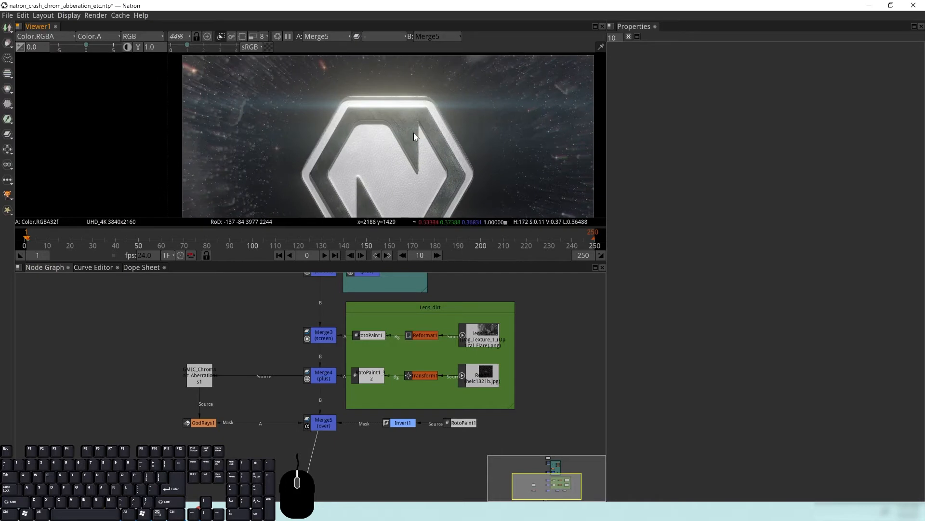
{"action": "scroll", "coordinate": [432, 128], "scroll_direction": "down", "scroll_amount": 2}
{"action": "left_click_drag", "start_coordinate": [276, 166], "coordinate": [325, 109]}
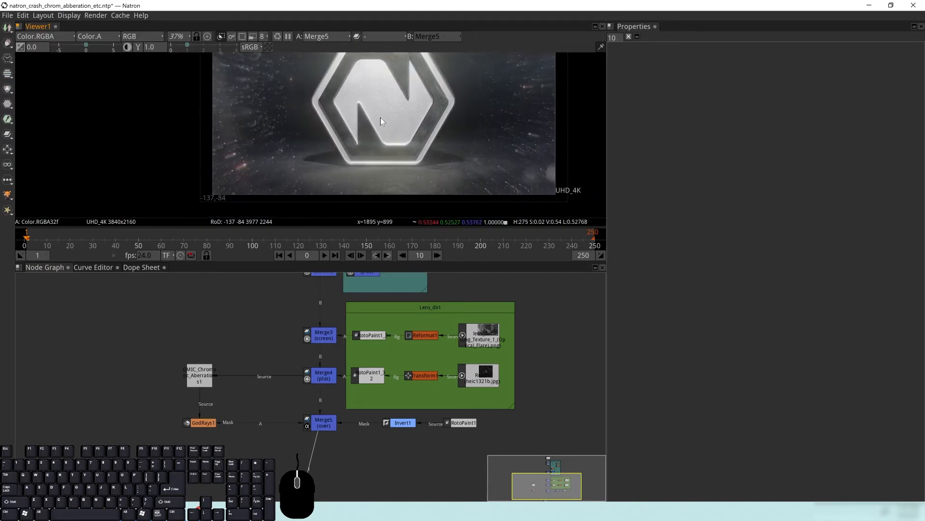
{"action": "left_click", "coordinate": [318, 425]}
{"action": "left_click_drag", "start_coordinate": [820, 189], "coordinate": [911, 191]}
{"action": "left_click_drag", "start_coordinate": [492, 75], "coordinate": [489, 140]}
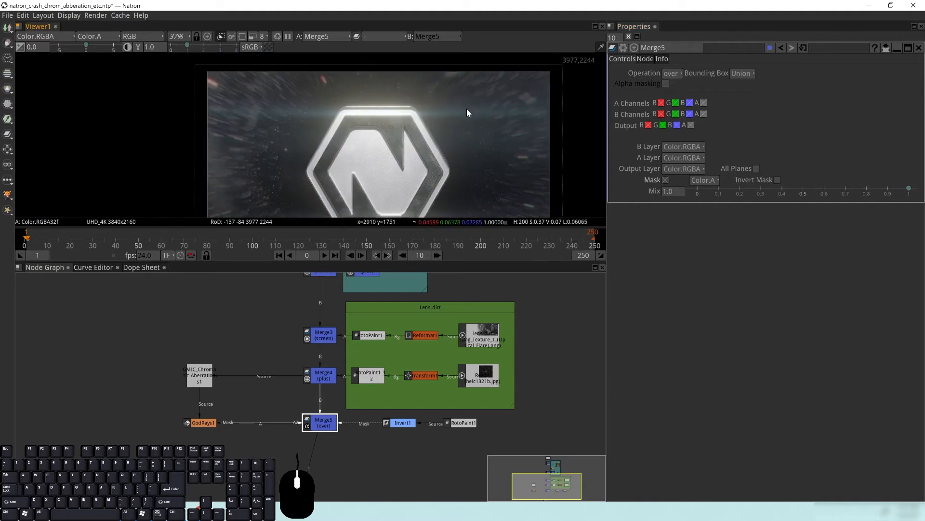
{"action": "scroll", "coordinate": [463, 132], "scroll_direction": "down", "scroll_amount": 2}
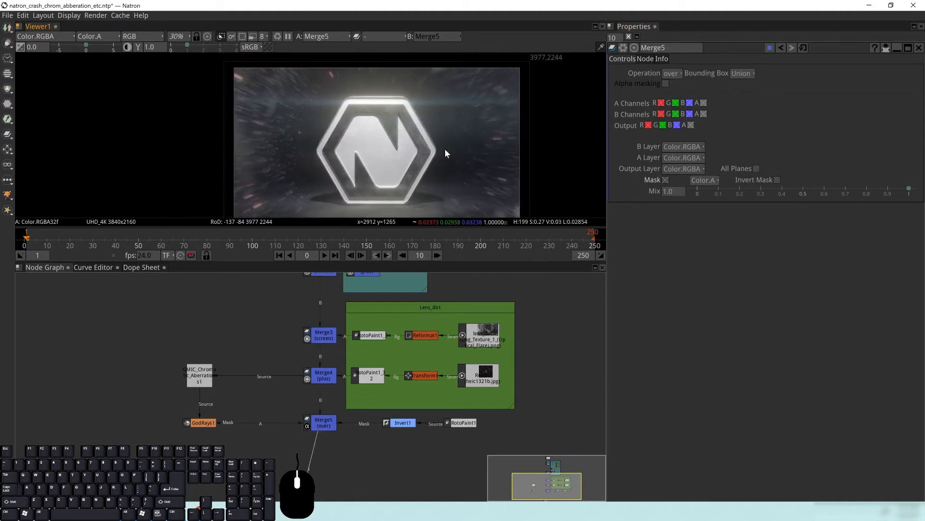
{"action": "mouse_move", "coordinate": [909, 189]}
{"action": "left_mouse_down"}
{"action": "mouse_move", "coordinate": [695, 192]}
{"action": "mouse_move", "coordinate": [881, 197]}
{"action": "mouse_move", "coordinate": [673, 195]}
{"action": "mouse_move", "coordinate": [924, 206]}
{"action": "left_mouse_up"}
{"action": "scroll", "coordinate": [424, 119], "scroll_direction": "up", "scroll_amount": 4}
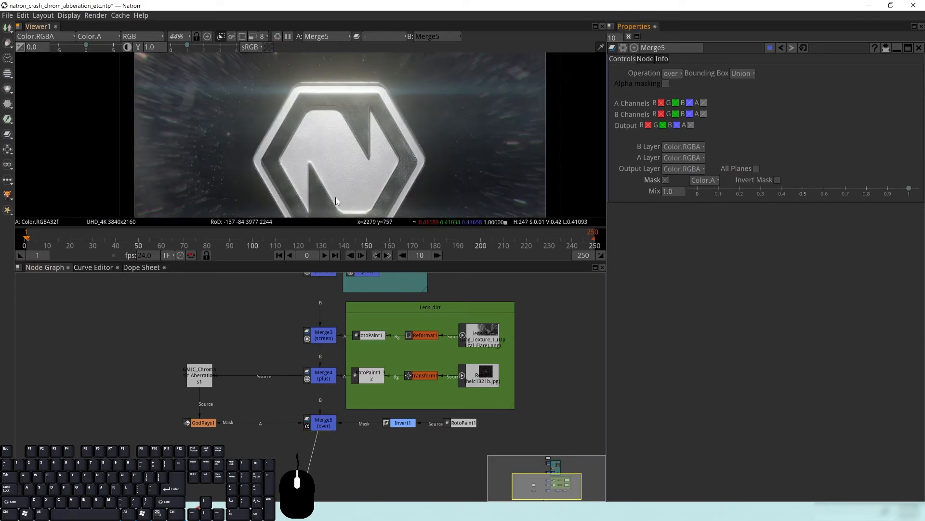
{"action": "left_click_drag", "start_coordinate": [279, 148], "coordinate": [299, 160]}
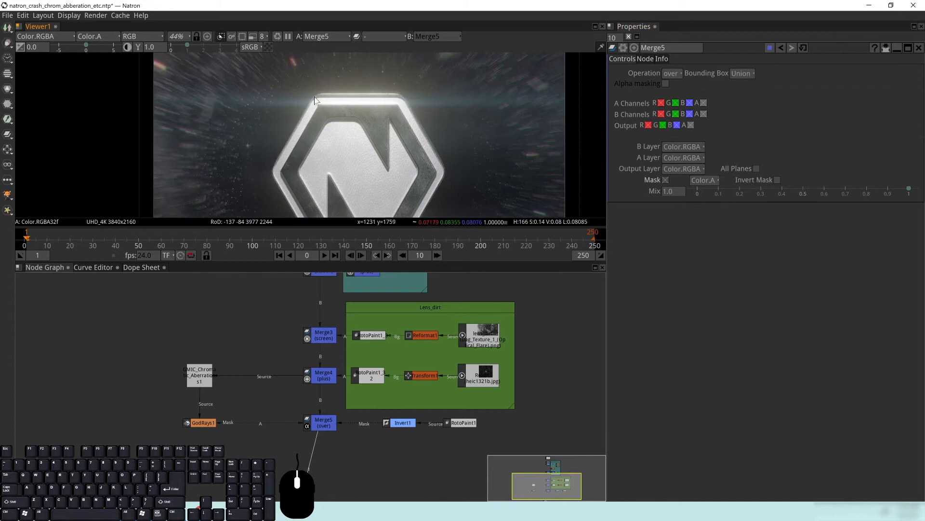
Reopen RotoPaint1, select the ellipse around the logo, and extend its left and upper feather just beyond the image edges.
{"action": "double_click", "coordinate": [465, 422]}
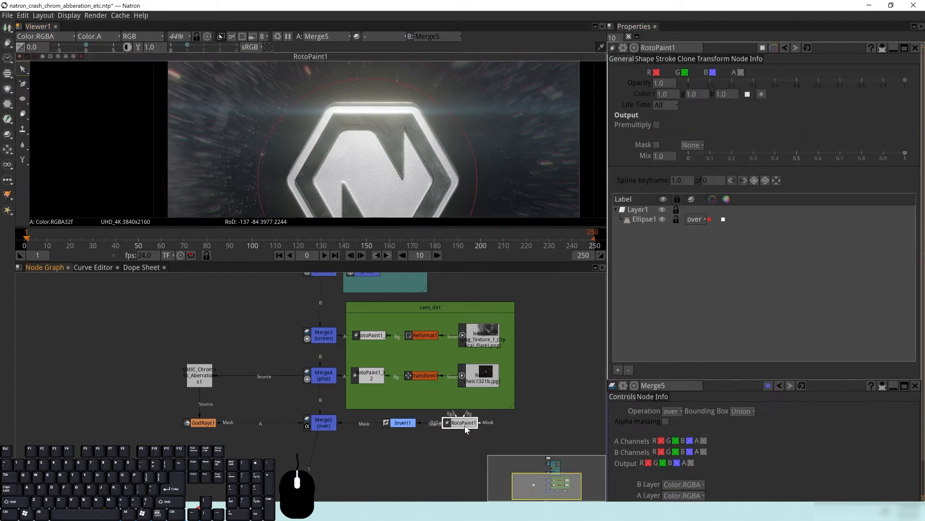
{"action": "left_click", "coordinate": [266, 149]}
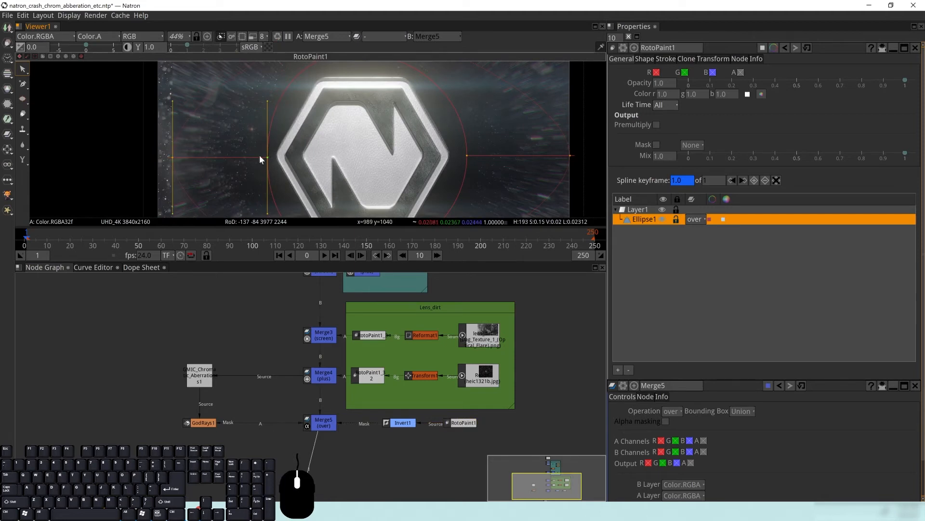
{"action": "left_click", "coordinate": [172, 165]}
{"action": "left_click", "coordinate": [171, 161]}
{"action": "left_click_drag", "start_coordinate": [170, 158], "coordinate": [151, 157]}
{"action": "left_click_drag", "start_coordinate": [212, 100], "coordinate": [217, 163]}
{"action": "left_click_drag", "start_coordinate": [361, 122], "coordinate": [348, 88]}
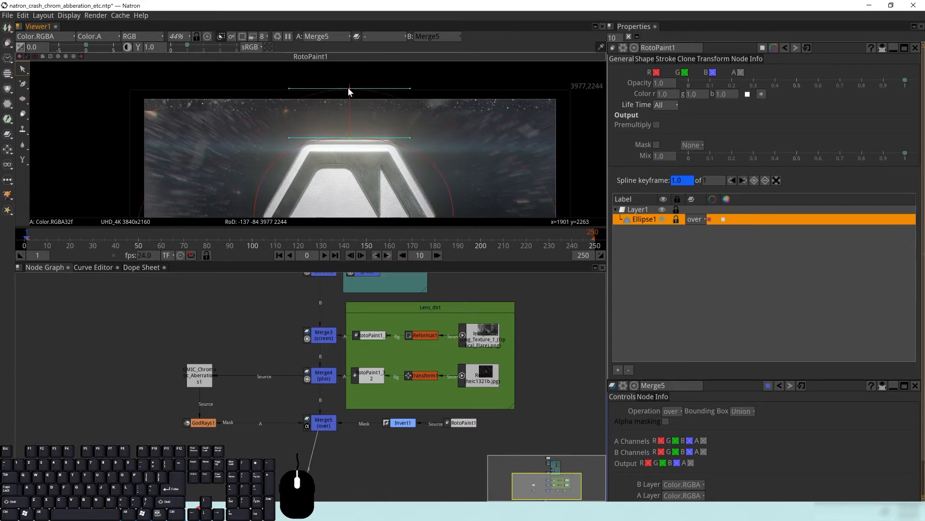
{"action": "left_click_drag", "start_coordinate": [588, 120], "coordinate": [517, 68]}
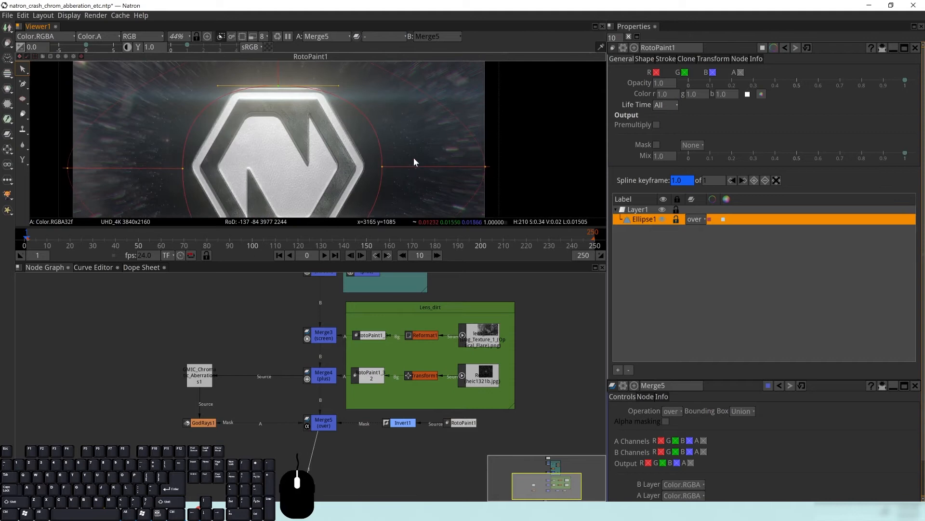
Extend the ellipse's right and lower feather slightly past the image edges.
{"action": "left_click_drag", "start_coordinate": [411, 165], "coordinate": [418, 145]}
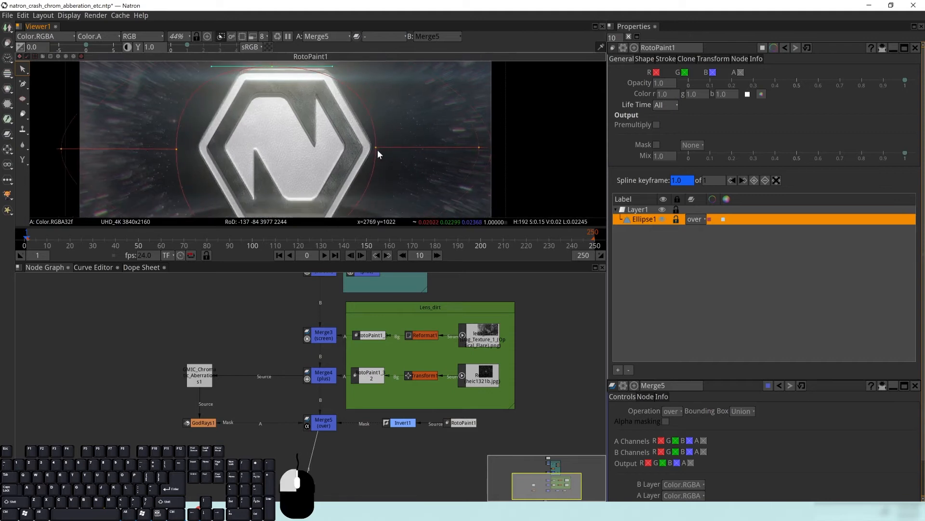
{"action": "left_click_drag", "start_coordinate": [391, 151], "coordinate": [499, 151]}
{"action": "left_click_drag", "start_coordinate": [360, 203], "coordinate": [436, 138]}
{"action": "mouse_move", "coordinate": [355, 184]}
{"action": "left_mouse_down"}
{"action": "mouse_move", "coordinate": [355, 165]}
{"action": "mouse_move", "coordinate": [356, 200]}
{"action": "left_mouse_up"}
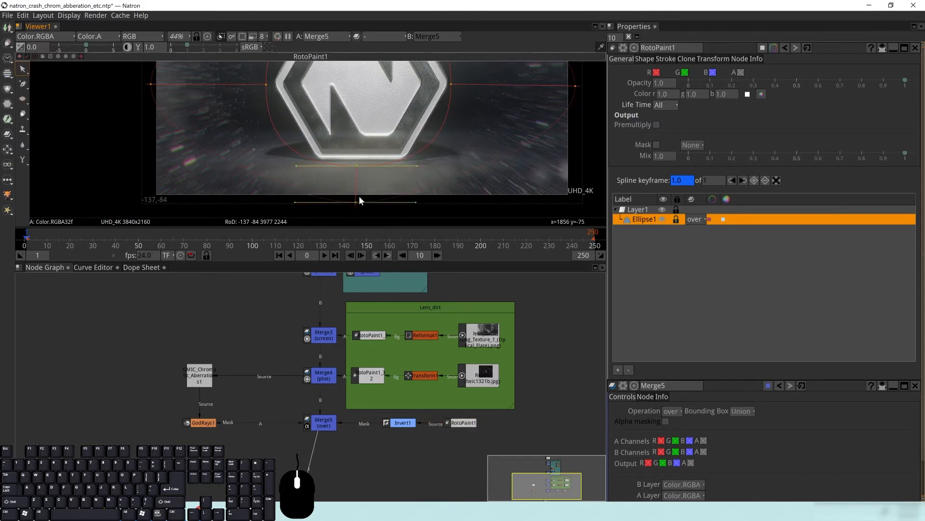
Nudge the ellipse's left point slightly inward, deselect the shape, and check the Merge5 result around the logo.
{"action": "scroll", "coordinate": [390, 134], "scroll_direction": "down", "scroll_amount": 1}
{"action": "left_click_drag", "start_coordinate": [364, 116], "coordinate": [348, 160]}
{"action": "left_click_drag", "start_coordinate": [271, 135], "coordinate": [276, 135]}
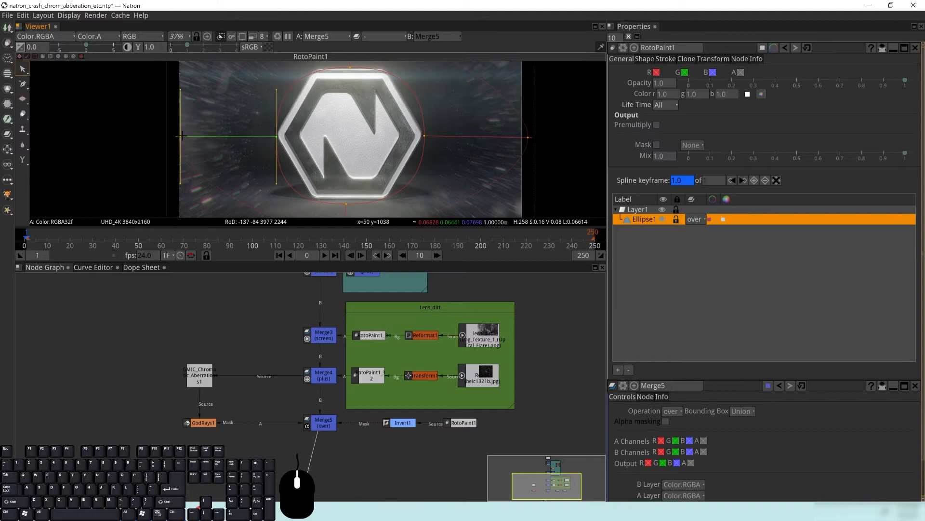
{"action": "left_click", "coordinate": [317, 106]}
{"action": "left_click_drag", "start_coordinate": [318, 106], "coordinate": [277, 163]}
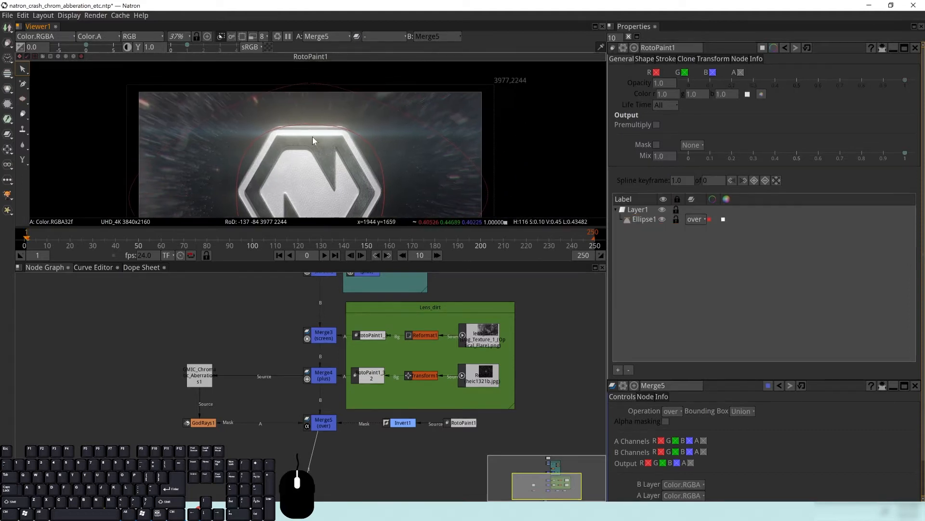
{"action": "left_click", "coordinate": [320, 424]}
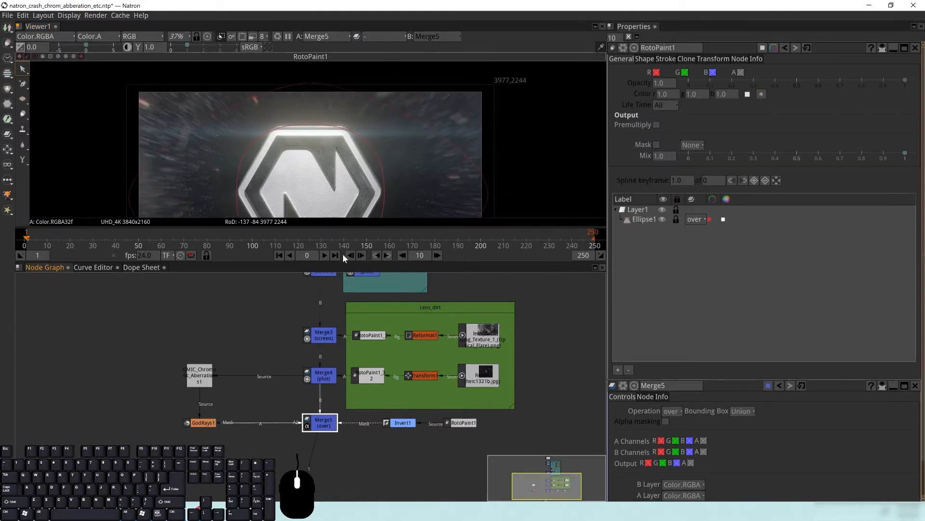
{"action": "left_click_drag", "start_coordinate": [269, 146], "coordinate": [287, 122]}
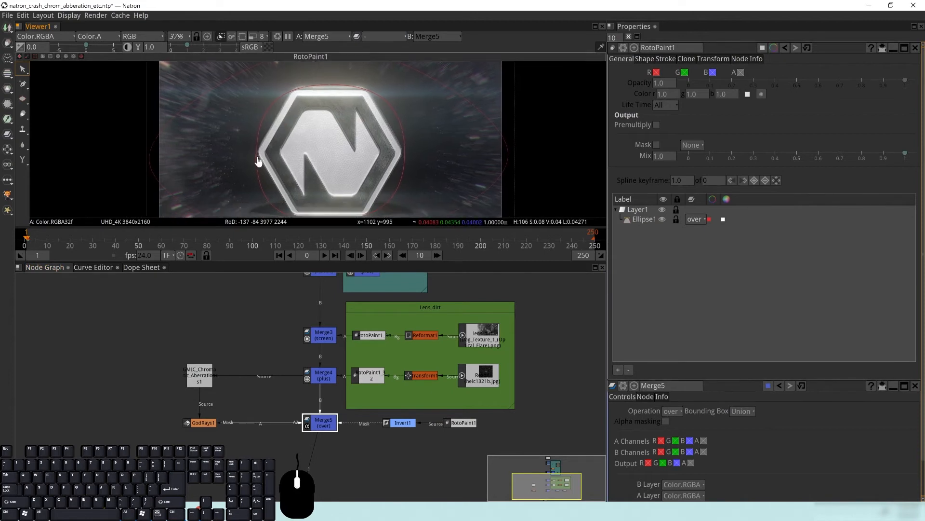
Move the ellipse's left point inward onto the logo's rim and set its feather just outside the image's left edge.
{"action": "left_click", "coordinate": [257, 156]}
{"action": "left_click_drag", "start_coordinate": [257, 153], "coordinate": [274, 155]}
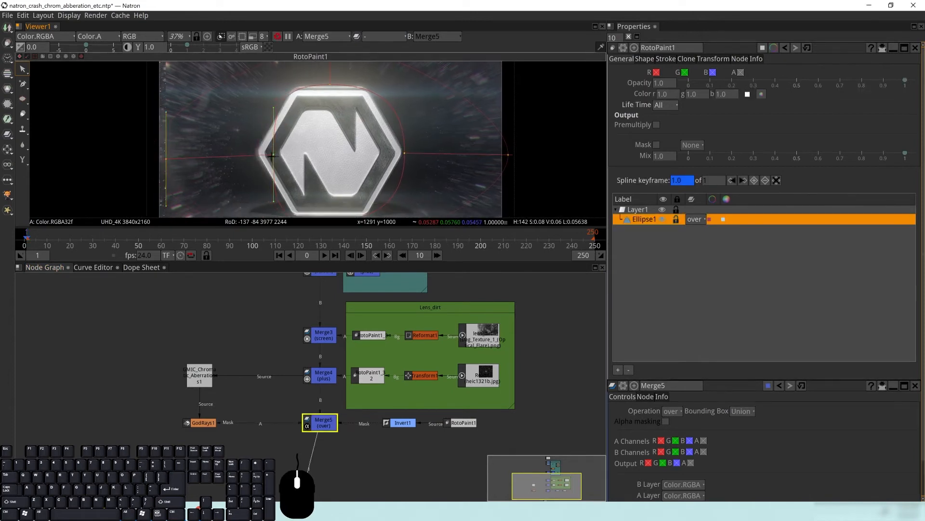
{"action": "left_click_drag", "start_coordinate": [165, 159], "coordinate": [148, 157]}
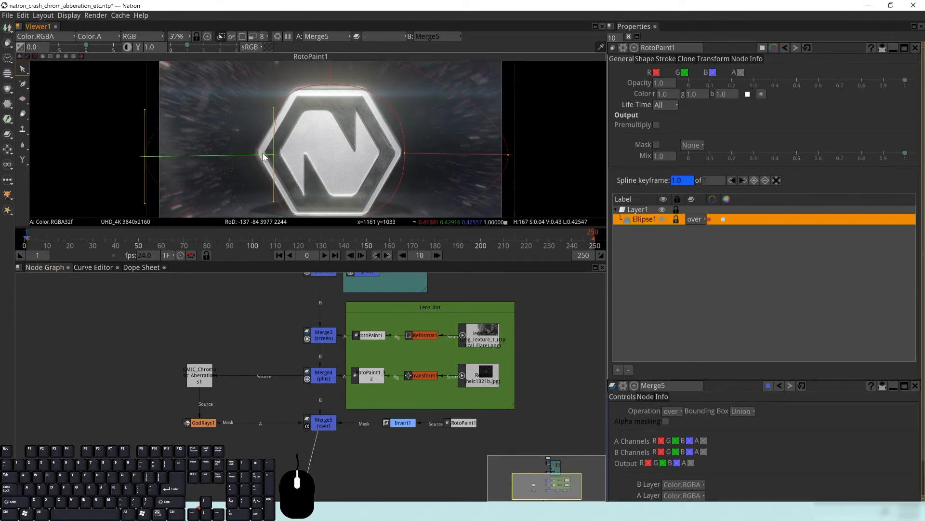
{"action": "scroll", "coordinate": [271, 162], "scroll_direction": "up", "scroll_amount": 3}
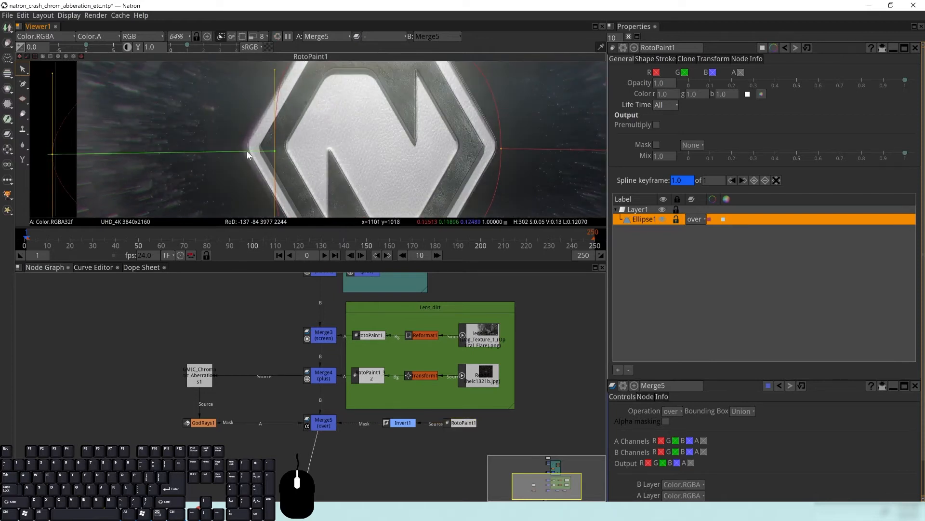
{"action": "left_click_drag", "start_coordinate": [52, 154], "coordinate": [66, 154]}
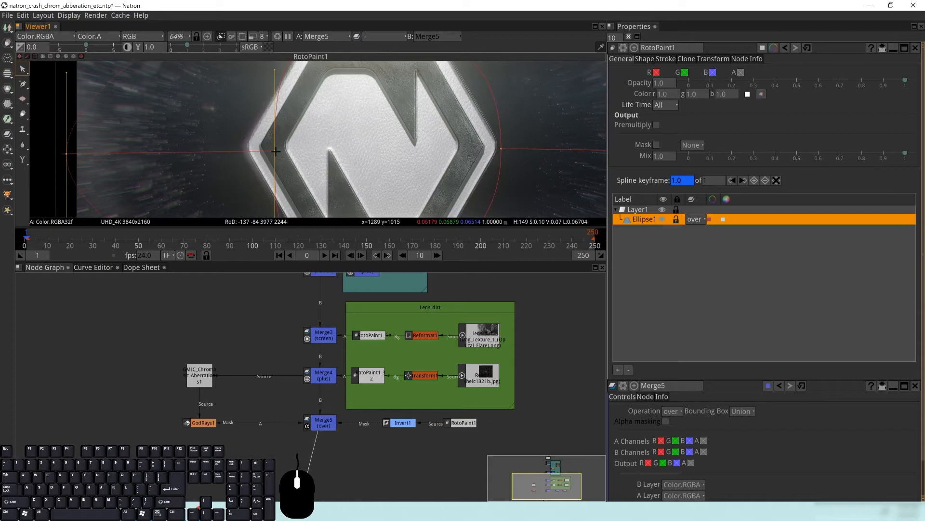
{"action": "scroll", "coordinate": [280, 144], "scroll_direction": "down", "scroll_amount": 2}
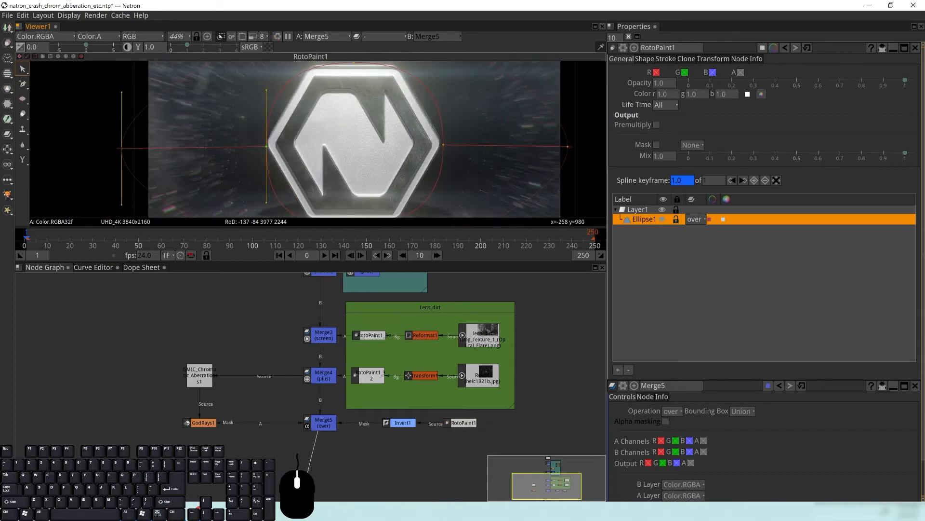
Pull the outer edge of RotoPaint1's ellipse inward, deselect the shape and clear the open node property panels.
{"action": "left_click_drag", "start_coordinate": [122, 147], "coordinate": [145, 147]}
{"action": "left_click", "coordinate": [241, 128]}
{"action": "left_click_drag", "start_coordinate": [359, 123], "coordinate": [317, 129]}
{"action": "scroll", "coordinate": [379, 137], "scroll_direction": "down", "scroll_amount": 2}
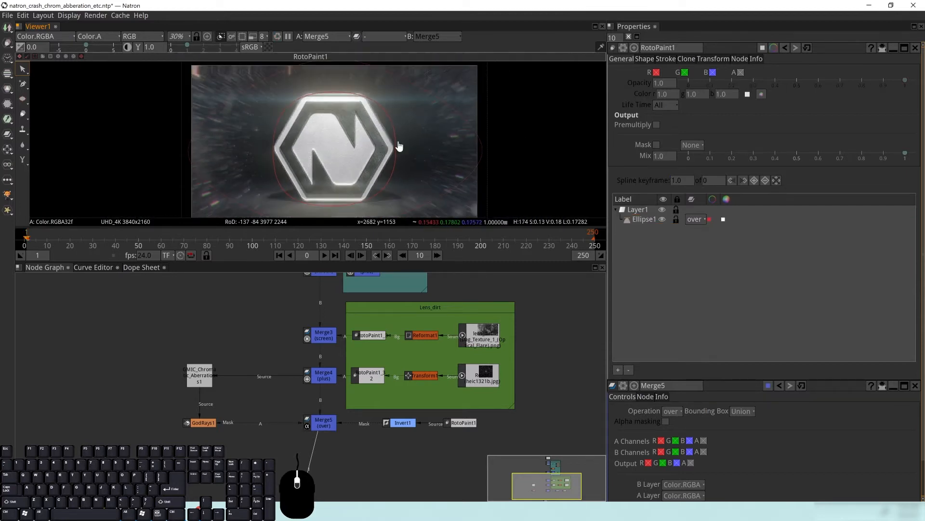
{"action": "left_click", "coordinate": [323, 422]}
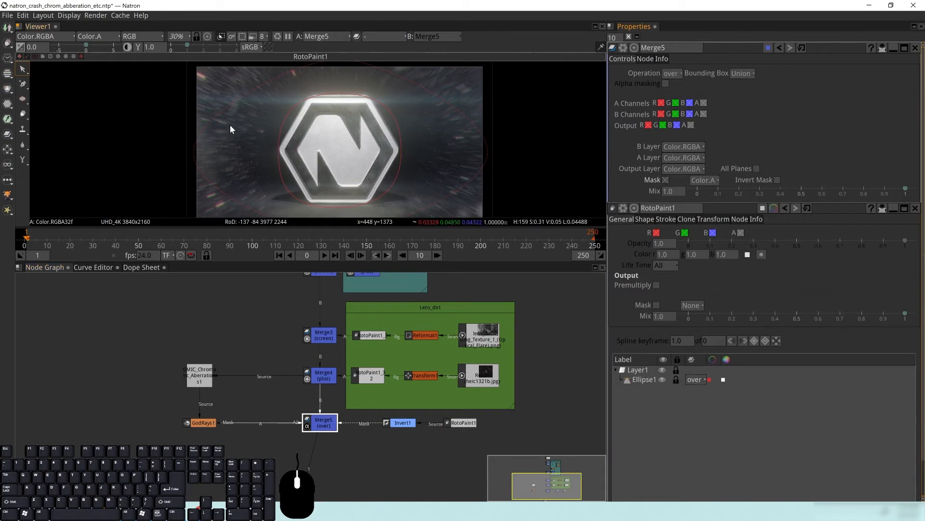
{"action": "left_click", "coordinate": [630, 36]}
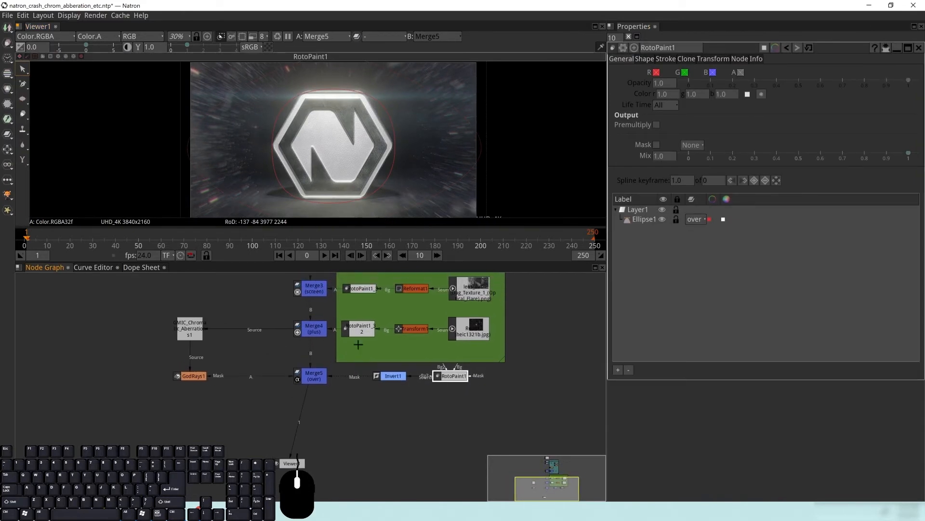
Move Invert1 and RotoPaint1 to the left side of Merge5, and GodRays1 and the G'MIC chromatic aberration node to its right.
{"action": "left_click_drag", "start_coordinate": [383, 379], "coordinate": [145, 406]}
{"action": "left_click_drag", "start_coordinate": [447, 376], "coordinate": [125, 428]}
{"action": "left_click_drag", "start_coordinate": [193, 378], "coordinate": [405, 392]}
{"action": "left_click_drag", "start_coordinate": [191, 322], "coordinate": [477, 385]}
Lower Merge5 and line up GodRays1 and the G'MIC chromatic aberration node with it in one row.
{"action": "left_click_drag", "start_coordinate": [314, 376], "coordinate": [310, 405]}
{"action": "left_click_drag", "start_coordinate": [407, 396], "coordinate": [405, 411]}
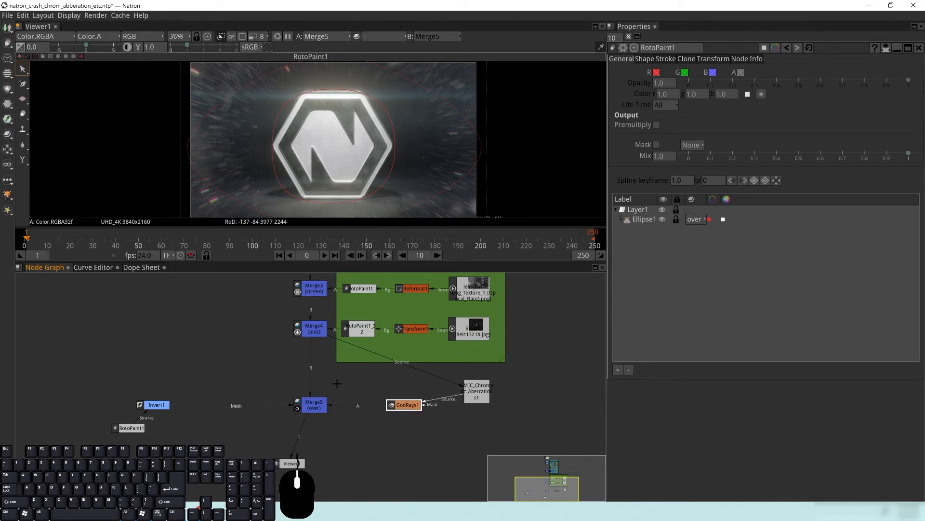
{"action": "left_click_drag", "start_coordinate": [493, 425], "coordinate": [492, 419]}
{"action": "mouse_move", "coordinate": [476, 386]}
{"action": "left_mouse_down"}
{"action": "mouse_move", "coordinate": [464, 410]}
{"action": "mouse_move", "coordinate": [471, 400]}
{"action": "left_mouse_up"}
{"action": "left_click_drag", "start_coordinate": [406, 399], "coordinate": [386, 399]}
Insert a dot on the B connection between Merge4 and Merge5.
{"action": "scroll", "coordinate": [347, 356], "scroll_direction": "up", "scroll_amount": 2}
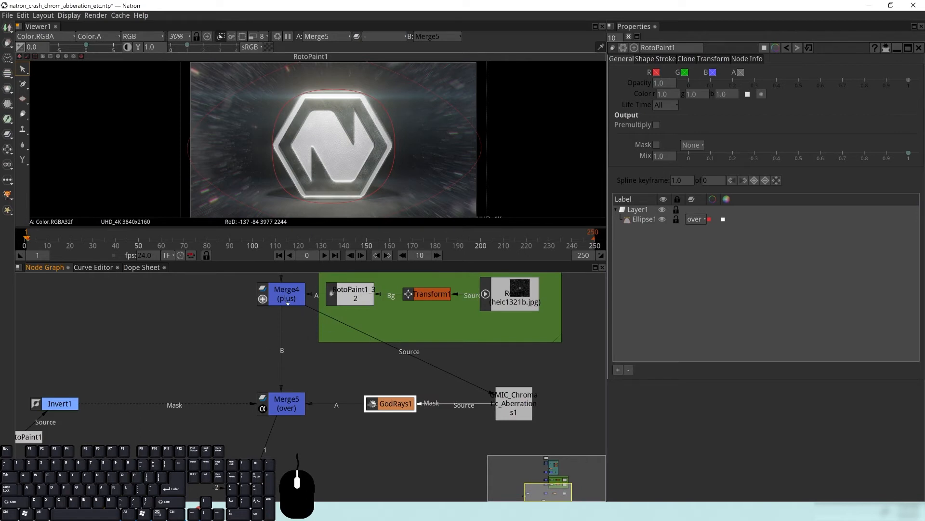
{"action": "key", "text": "ctrl"}
{"action": "scroll", "coordinate": [300, 373], "scroll_direction": "up", "scroll_amount": 5}
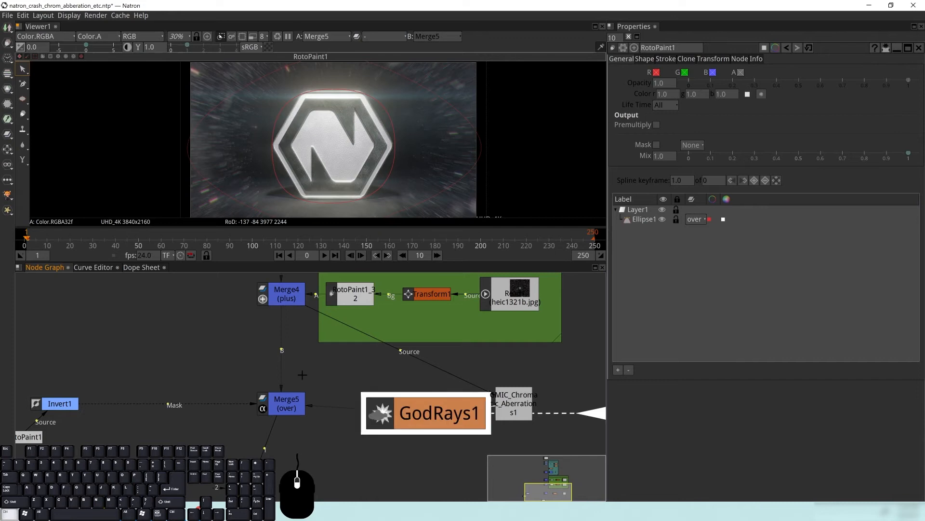
{"action": "scroll", "coordinate": [308, 376], "scroll_direction": "down", "scroll_amount": 4}
{"action": "scroll", "coordinate": [298, 346], "scroll_direction": "up", "scroll_amount": 4}
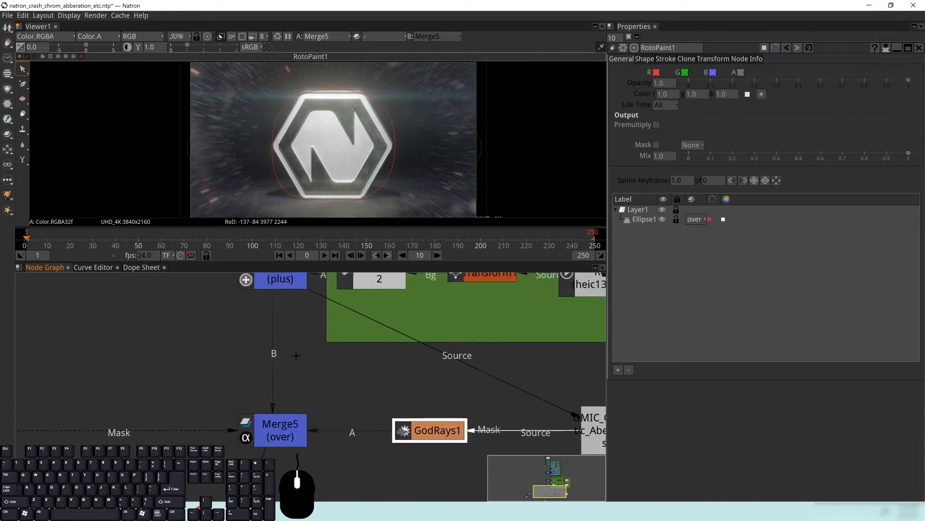
{"action": "key", "text": "ctrl"}
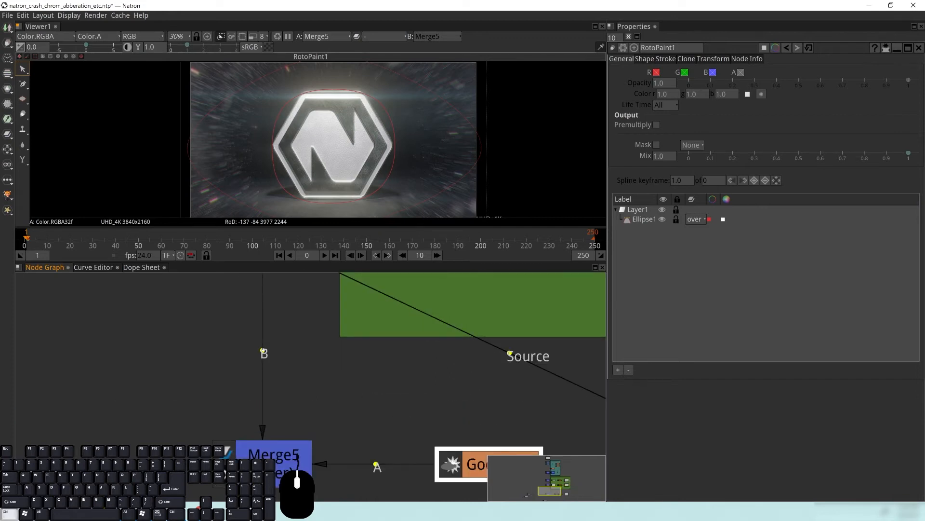
{"action": "scroll", "coordinate": [291, 376], "scroll_direction": "down", "scroll_amount": 3}
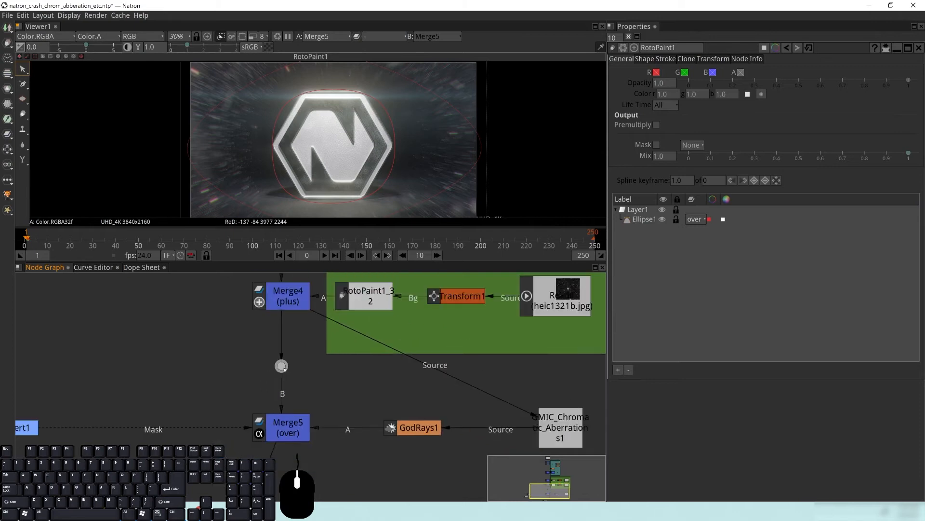
Reroute the G'MIC node's Source connection from the new dot through a second corner dot placed directly above the node.
{"action": "left_click_drag", "start_coordinate": [413, 363], "coordinate": [283, 367]}
{"action": "left_click_drag", "start_coordinate": [413, 395], "coordinate": [562, 372]}
{"action": "scroll", "coordinate": [488, 411], "scroll_direction": "down", "scroll_amount": 3}
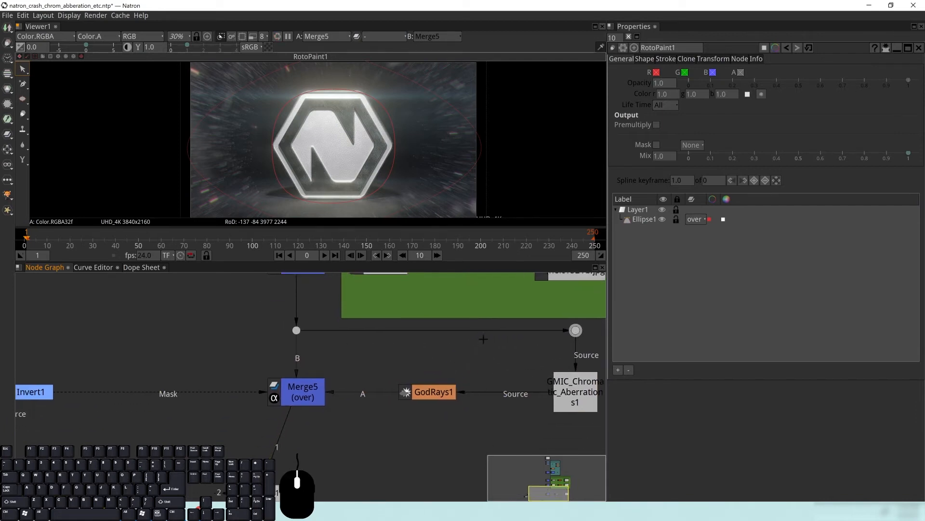
{"action": "left_click", "coordinate": [446, 377]}
{"action": "left_click_drag", "start_coordinate": [472, 350], "coordinate": [400, 356]}
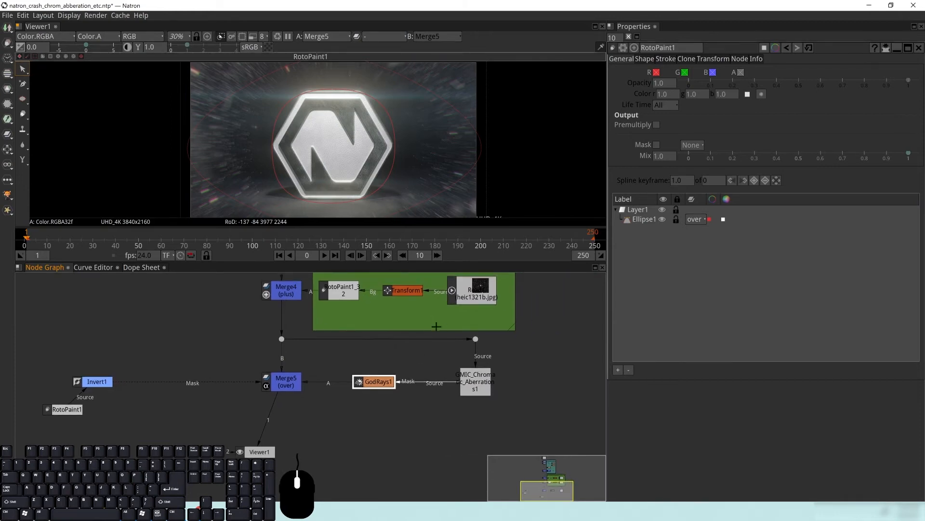
{"action": "left_click_drag", "start_coordinate": [318, 369], "coordinate": [305, 381]}
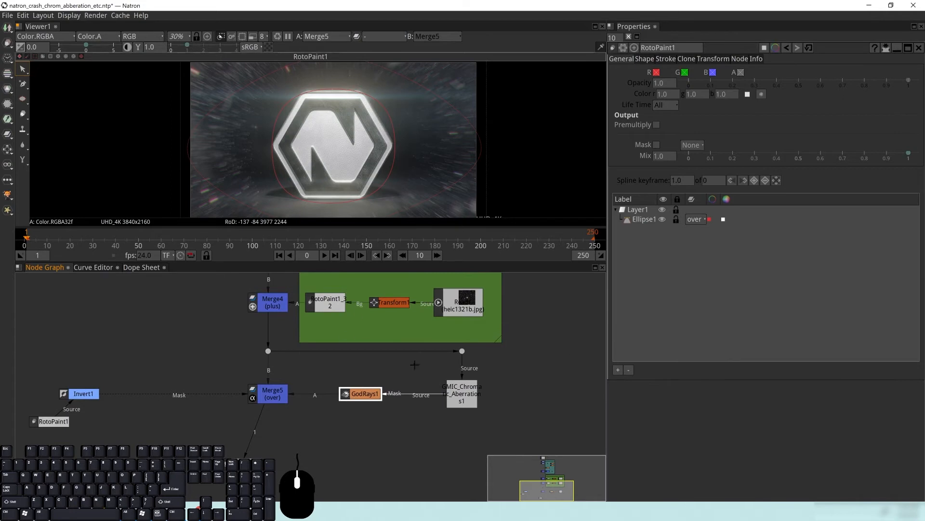
Move Invert1 closer to Merge5 and align RotoPaint1 beside it in the same row.
{"action": "left_click", "coordinate": [273, 391]}
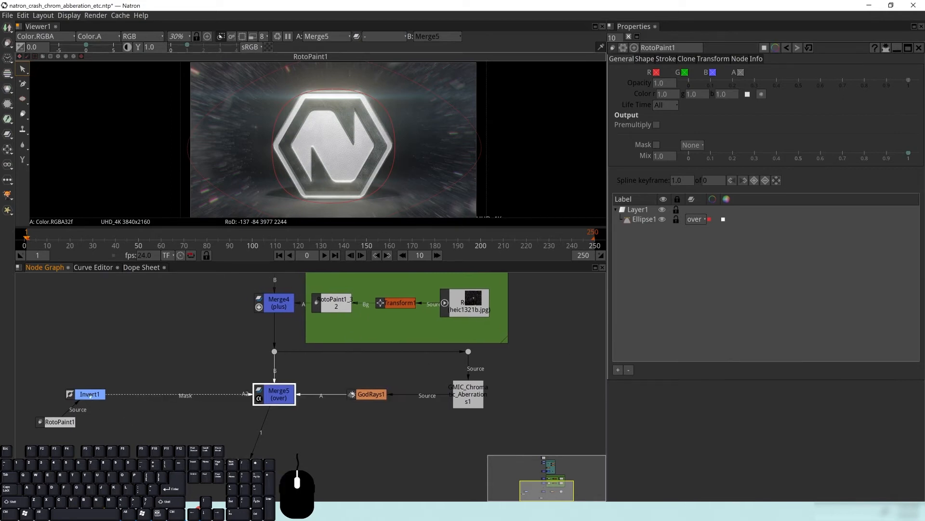
{"action": "left_click_drag", "start_coordinate": [90, 395], "coordinate": [181, 395]}
{"action": "left_click_drag", "start_coordinate": [77, 423], "coordinate": [96, 396]}
Look over the backdrop-grouped GLOW and Lens_dirt sections higher up in the node tree.
{"action": "left_click_drag", "start_coordinate": [322, 383], "coordinate": [241, 453]}
{"action": "left_click_drag", "start_coordinate": [311, 296], "coordinate": [265, 409]}
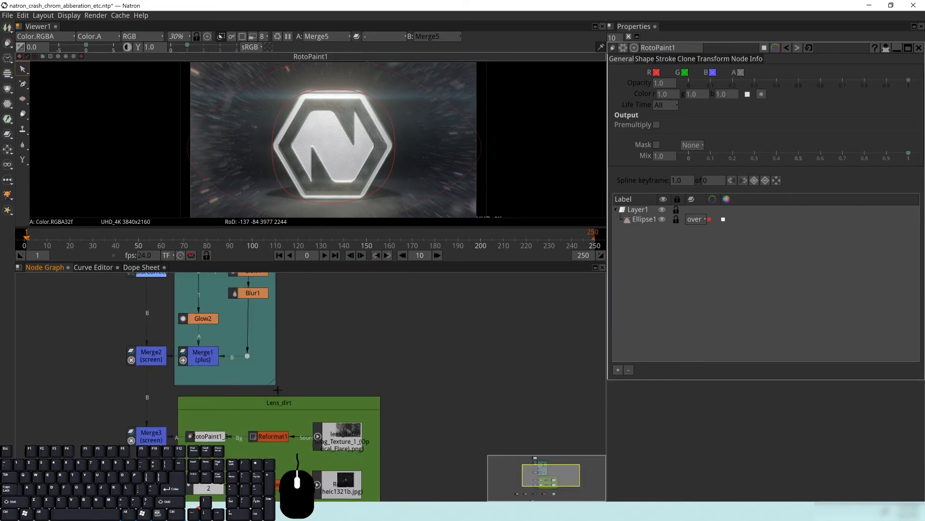
{"action": "left_click_drag", "start_coordinate": [270, 309], "coordinate": [268, 388]}
{"action": "left_click_drag", "start_coordinate": [304, 412], "coordinate": [310, 366]}
{"action": "left_click_drag", "start_coordinate": [352, 421], "coordinate": [372, 315]}
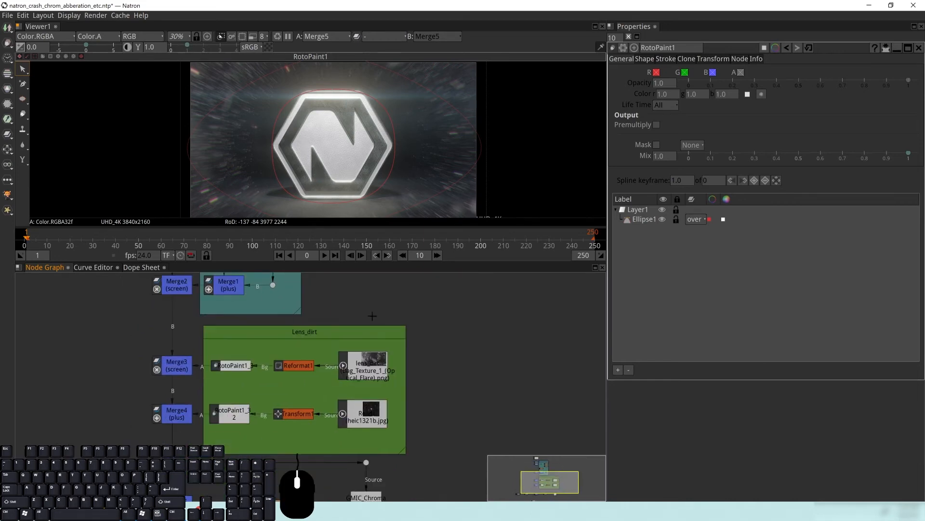
{"action": "left_click_drag", "start_coordinate": [424, 406], "coordinate": [462, 302]}
{"action": "left_click_drag", "start_coordinate": [383, 370], "coordinate": [382, 366]}
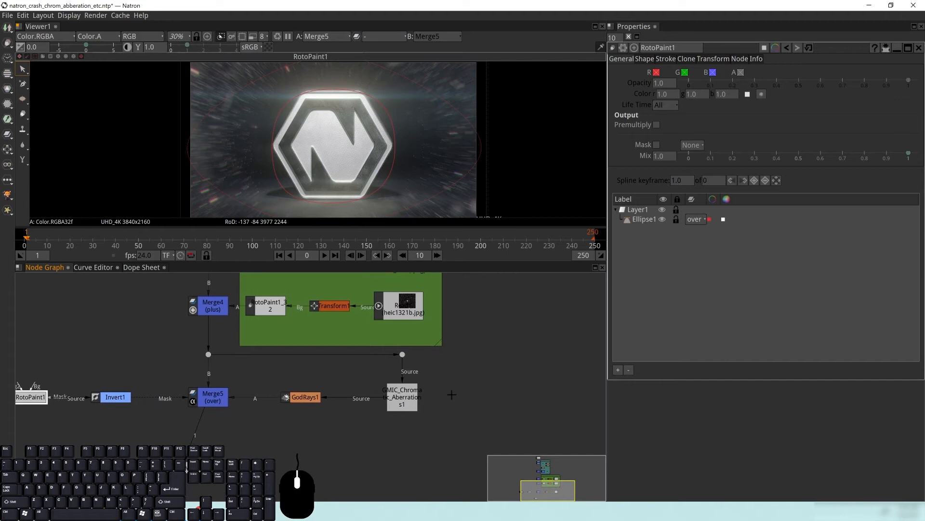
Add a Backdrop and fit it around GodRays1 and the G'MIC chromatic aberration node.
{"action": "key", "text": "Tab"}
{"action": "type", "text": "back"}
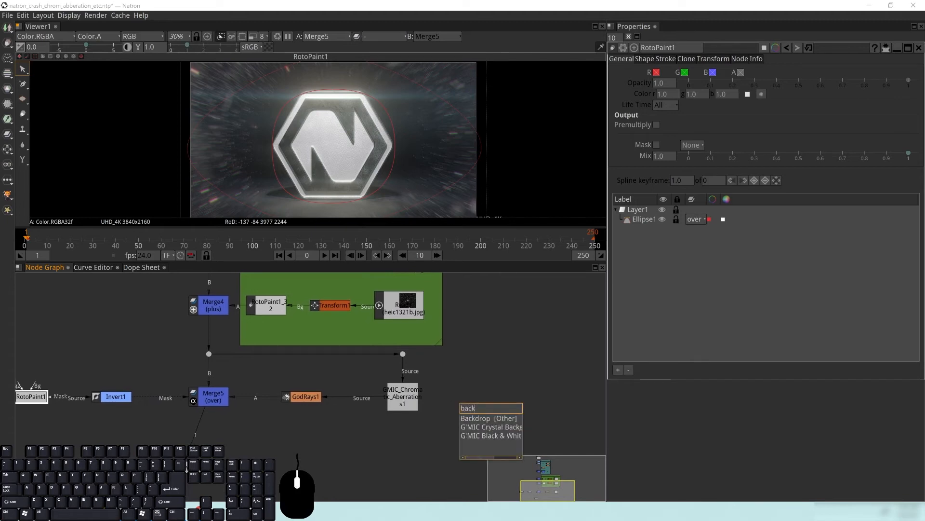
{"action": "key", "text": "Return"}
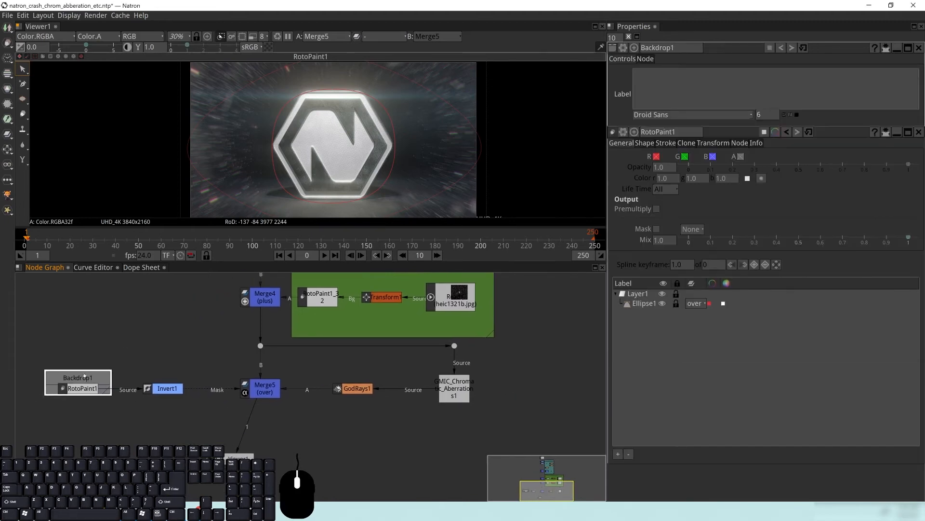
{"action": "left_click_drag", "start_coordinate": [83, 375], "coordinate": [511, 424]}
Rename the backdrop around GodRays1 and the G'MIC node to Chrom_aberration.
{"action": "left_click", "coordinate": [491, 349]}
{"action": "double_click", "coordinate": [491, 350]}
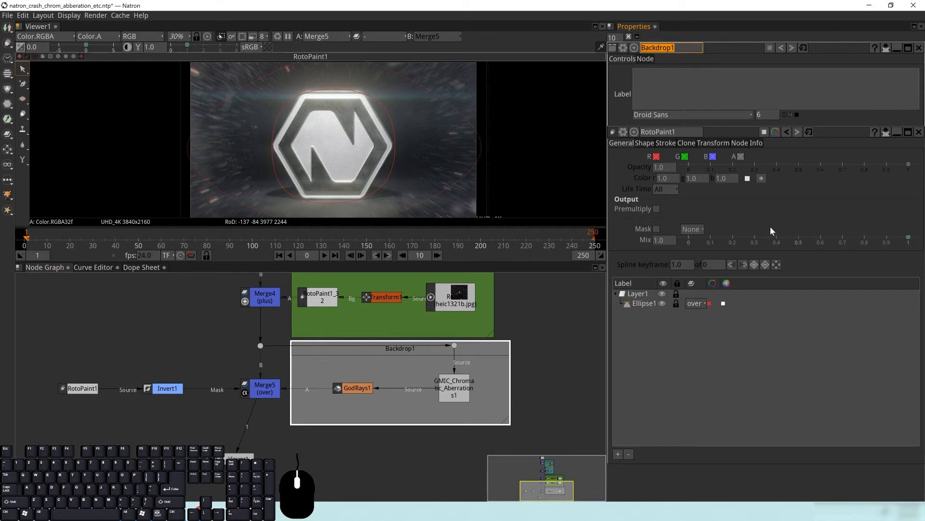
{"action": "type", "text": "Chrom_aberration"}
{"action": "left_click", "coordinate": [448, 449]}
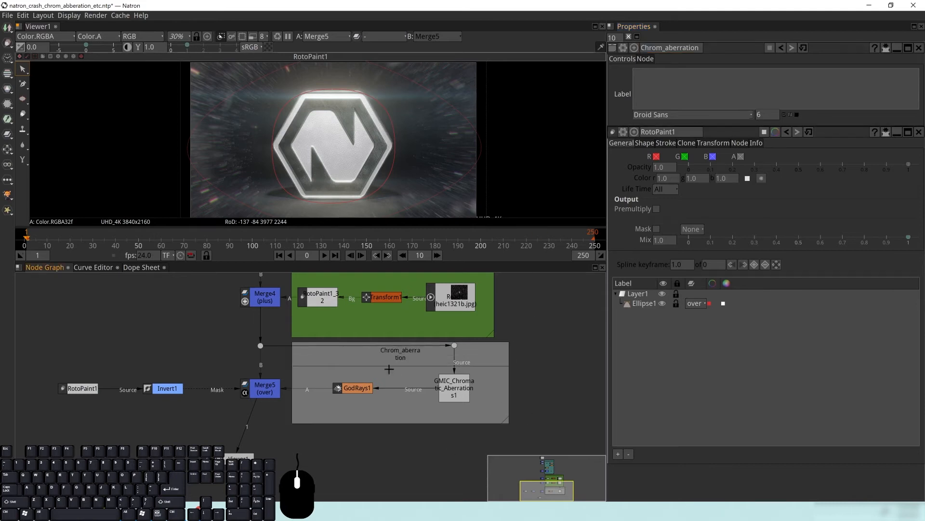
Set the Chrom_aberration backdrop's color to a bright blue.
{"action": "left_click", "coordinate": [508, 359]}
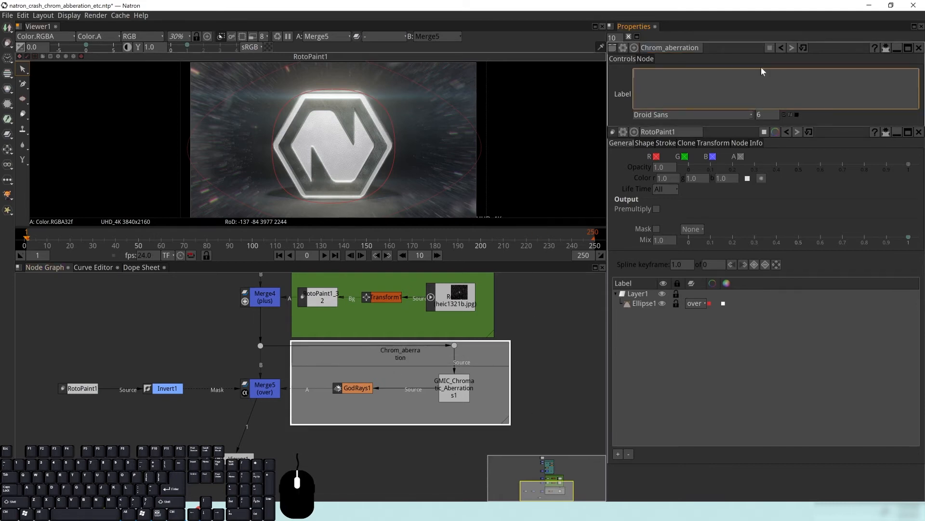
{"action": "left_click", "coordinate": [769, 48]}
{"action": "left_click_drag", "start_coordinate": [505, 217], "coordinate": [480, 211]}
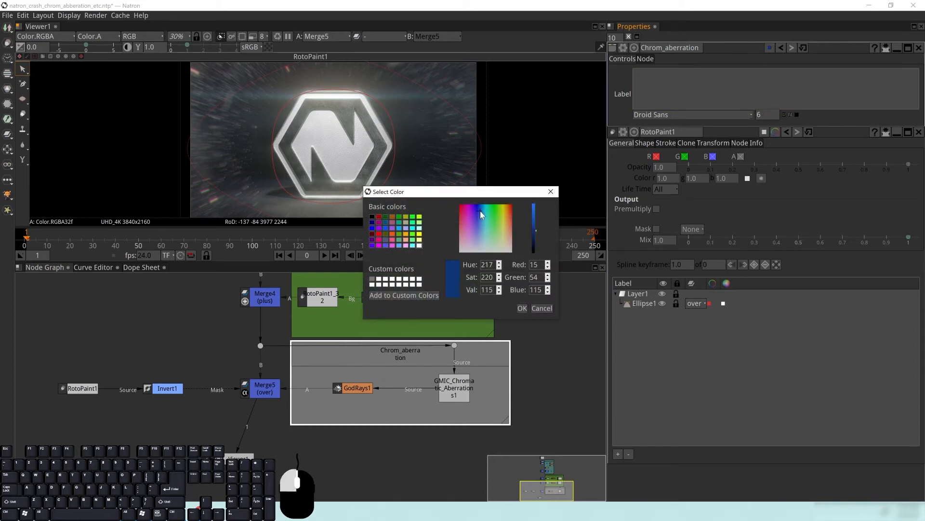
{"action": "left_click", "coordinate": [534, 219]}
{"action": "left_click", "coordinate": [522, 308]}
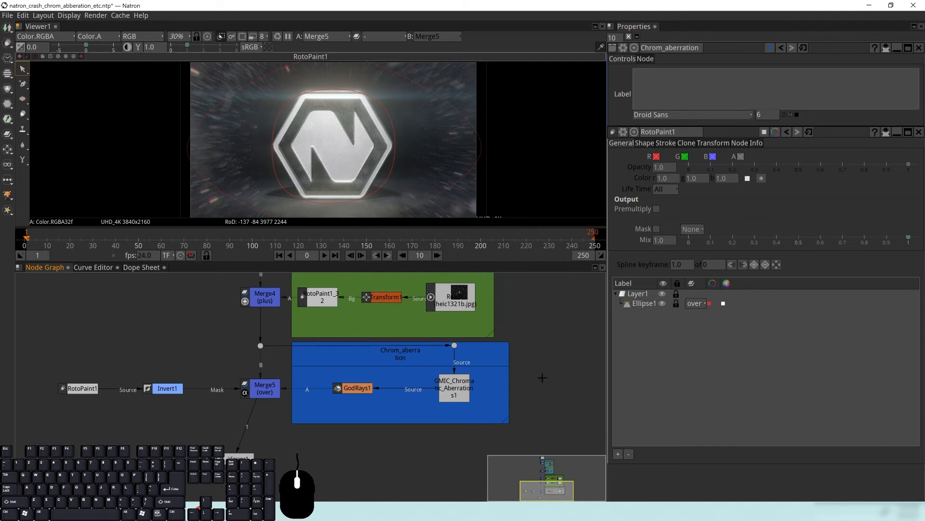
Create a Backdrop around RotoPaint1 and Invert1 and enlarge it to leave margin around both nodes.
{"action": "left_click_drag", "start_coordinate": [187, 366], "coordinate": [368, 371]}
{"action": "key", "text": "Tab"}
{"action": "key", "text": "Escape"}
{"action": "left_click_drag", "start_coordinate": [182, 352], "coordinate": [379, 429]}
{"action": "key", "text": "Tab"}
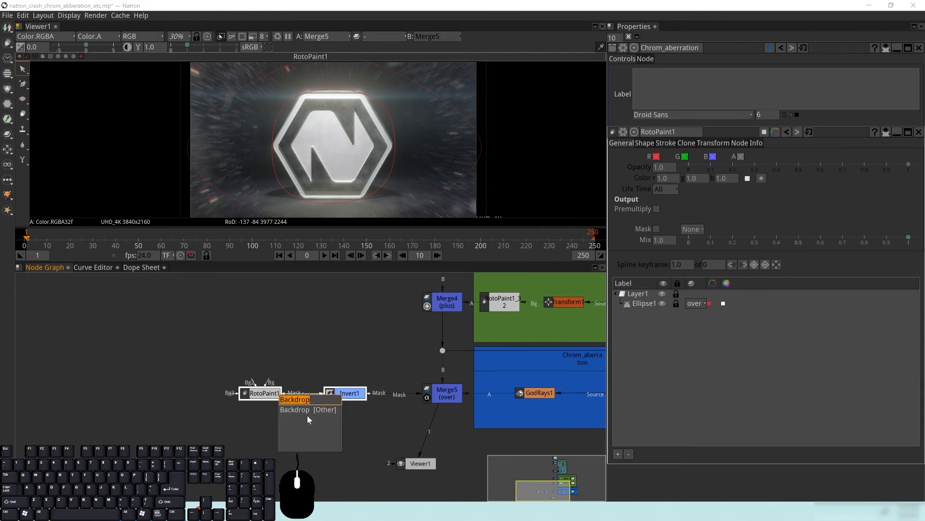
{"action": "left_click", "coordinate": [307, 411]}
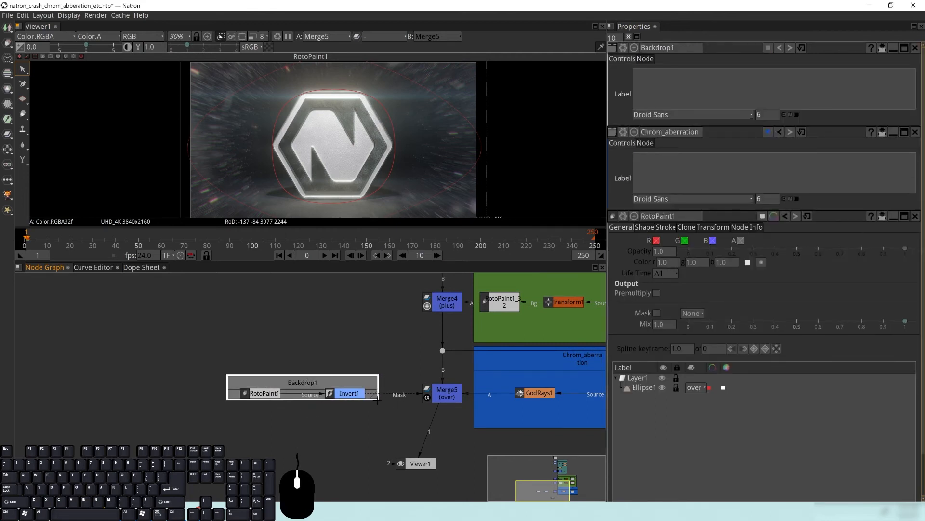
{"action": "left_click_drag", "start_coordinate": [379, 398], "coordinate": [380, 438]}
{"action": "left_click_drag", "start_coordinate": [318, 381], "coordinate": [320, 362]}
Rename the backdrop around RotoPaint1 and Invert1 to Chrom_aberattion_mask.
{"action": "left_click", "coordinate": [319, 368]}
{"action": "left_click", "coordinate": [678, 48]}
{"action": "double_click", "coordinate": [678, 48]}
{"action": "type", "text": "Chrom"}
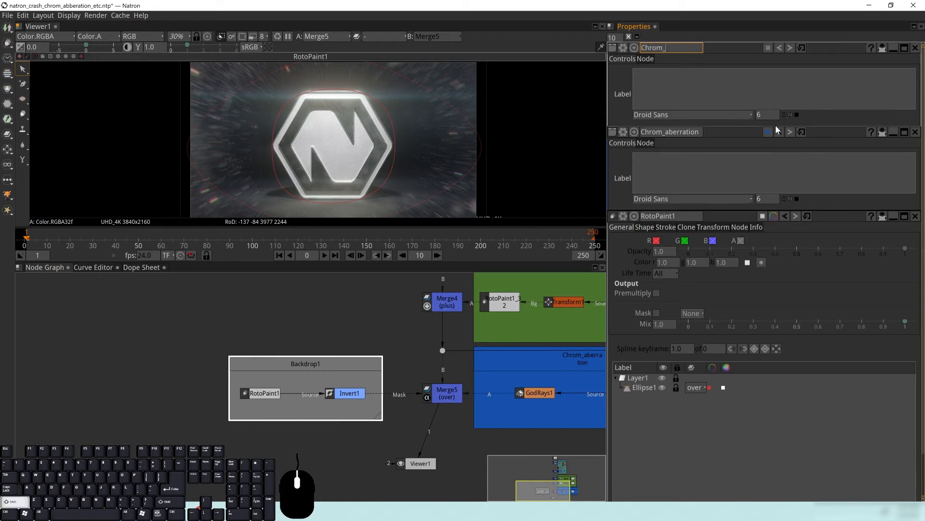
{"action": "type", "text": "_aberattion_mask"}
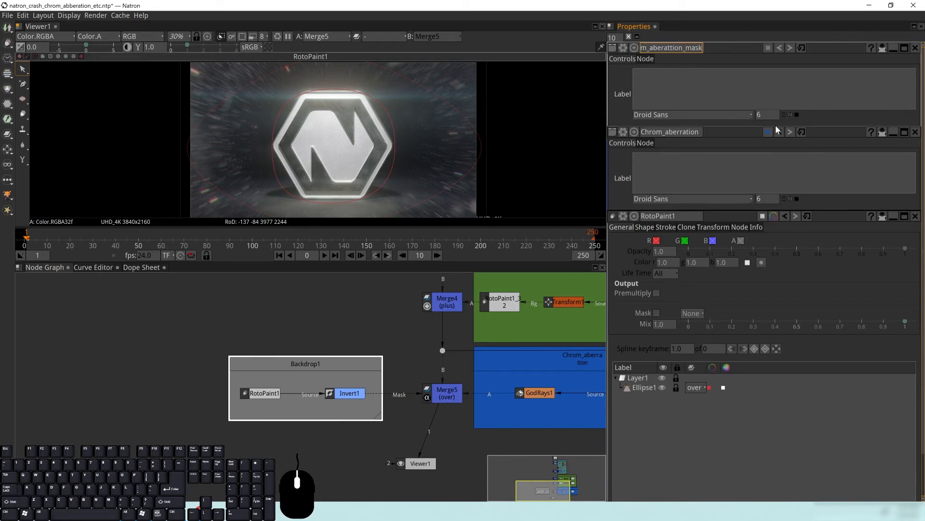
{"action": "key", "text": "Return"}
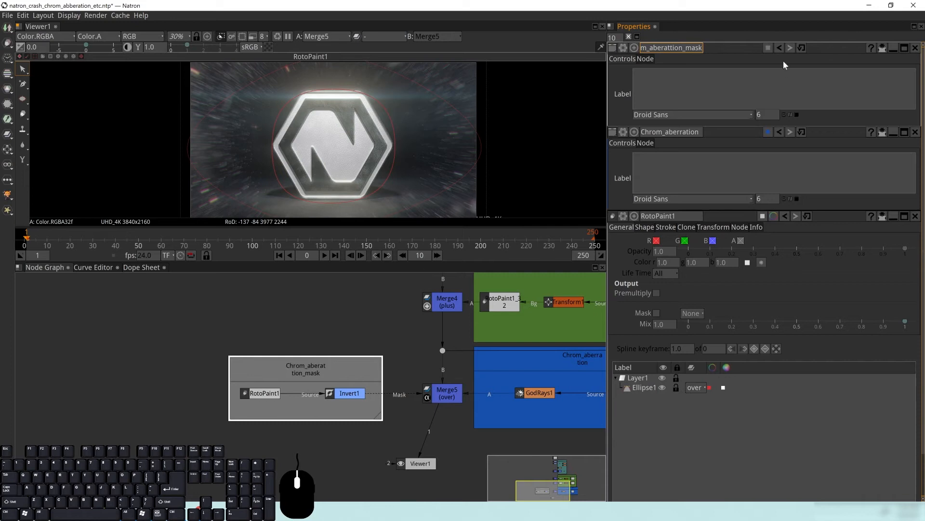
Color the Chrom_aberattion_mask backdrop teal, with hue 178, saturation 186 and value 115.
{"action": "left_click", "coordinate": [768, 48]}
{"action": "left_click", "coordinate": [486, 218]}
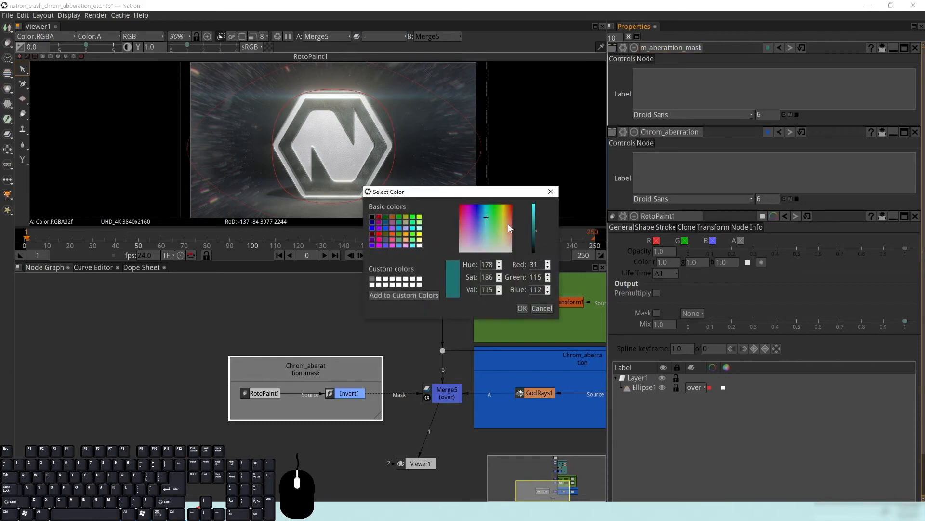
{"action": "left_click", "coordinate": [522, 309]}
{"action": "scroll", "coordinate": [405, 363], "scroll_direction": "down", "scroll_amount": 5}
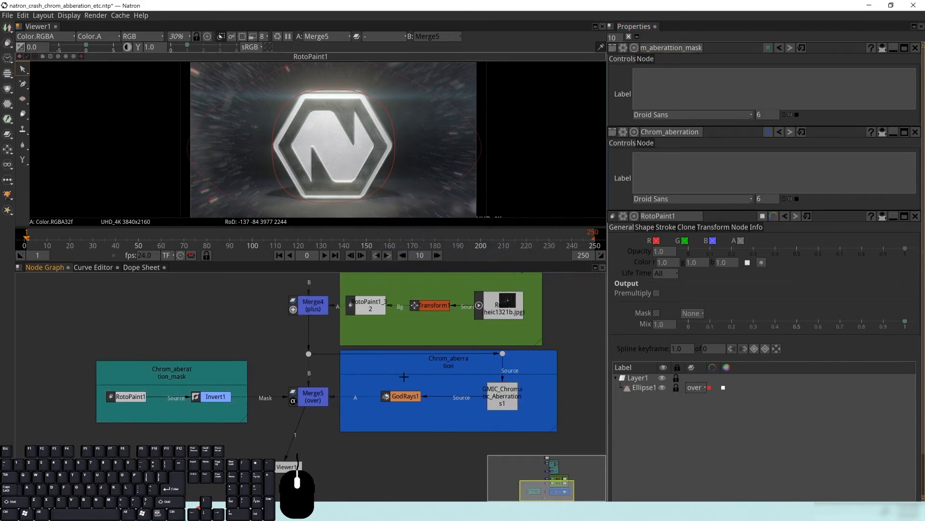
Move Viewer1 farther down and to the left of Merge5, beneath the mask backdrop.
{"action": "left_click_drag", "start_coordinate": [405, 363], "coordinate": [470, 393]}
{"action": "scroll", "coordinate": [446, 409], "scroll_direction": "up", "scroll_amount": 1}
{"action": "left_click_drag", "start_coordinate": [380, 350], "coordinate": [454, 372]}
{"action": "left_click_drag", "start_coordinate": [365, 391], "coordinate": [384, 340]}
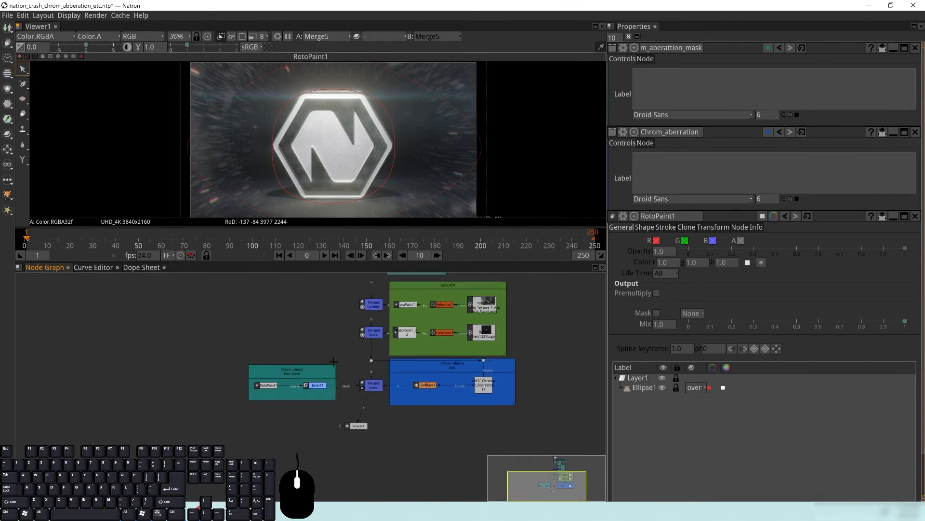
{"action": "scroll", "coordinate": [327, 387], "scroll_direction": "up", "scroll_amount": 2}
{"action": "left_click_drag", "start_coordinate": [547, 359], "coordinate": [472, 360]}
{"action": "left_click_drag", "start_coordinate": [319, 434], "coordinate": [333, 428]}
{"action": "left_click_drag", "start_coordinate": [250, 430], "coordinate": [134, 453]}
Move the full_v1.exr Read node higher above Grade1 to leave more space between them.
{"action": "left_click_drag", "start_coordinate": [319, 371], "coordinate": [318, 495]}
{"action": "left_click_drag", "start_coordinate": [284, 291], "coordinate": [294, 416]}
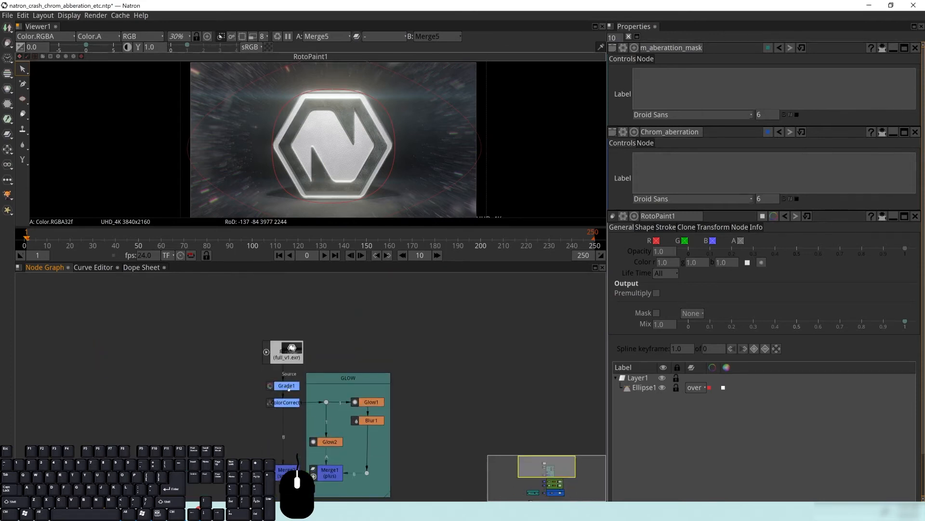
{"action": "left_click", "coordinate": [285, 352]}
{"action": "left_click_drag", "start_coordinate": [285, 351], "coordinate": [304, 308]}
Review the node tree from the Read node through the GLOW and Lens_dirt groups down to Merge5 and Viewer1.
{"action": "left_click_drag", "start_coordinate": [328, 404], "coordinate": [342, 338]}
{"action": "left_click_drag", "start_coordinate": [313, 422], "coordinate": [344, 463]}
{"action": "left_click_drag", "start_coordinate": [489, 355], "coordinate": [497, 407]}
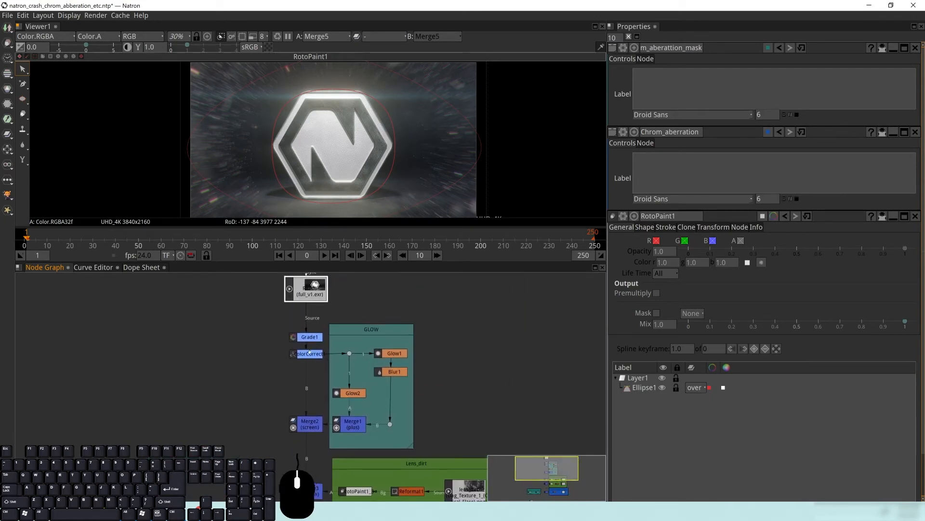
{"action": "left_click", "coordinate": [403, 340]}
{"action": "left_click", "coordinate": [250, 416]}
{"action": "left_click_drag", "start_coordinate": [284, 355], "coordinate": [305, 346]}
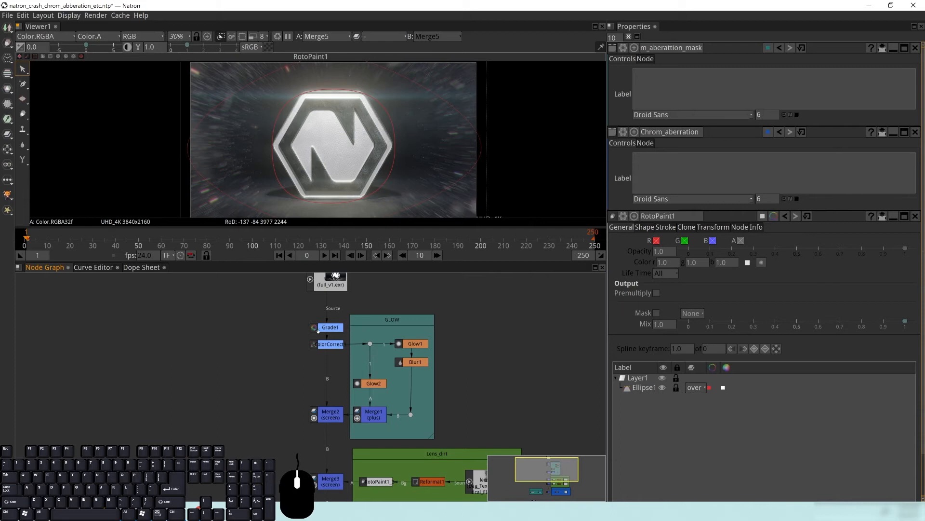
{"action": "left_click_drag", "start_coordinate": [294, 463], "coordinate": [326, 353]}
{"action": "left_click_drag", "start_coordinate": [426, 494], "coordinate": [411, 388]}
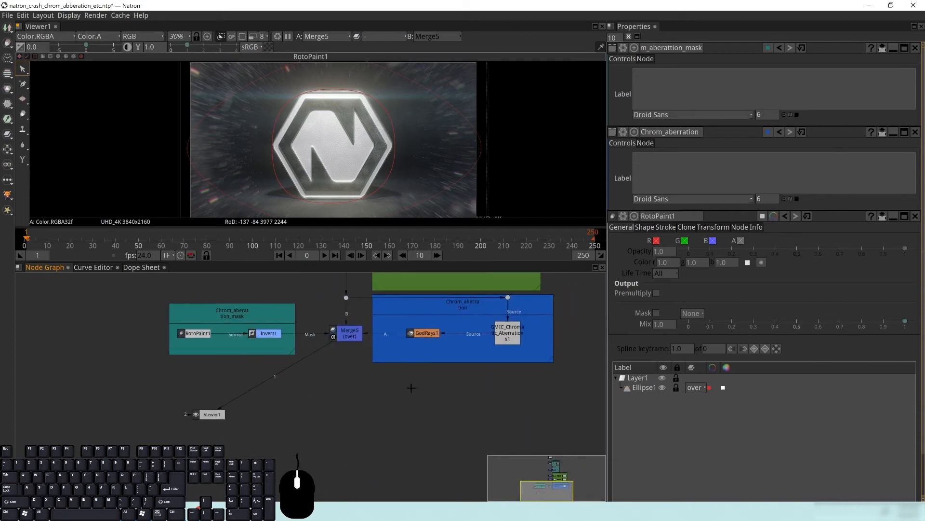
{"action": "left_click_drag", "start_coordinate": [313, 389], "coordinate": [305, 388]}
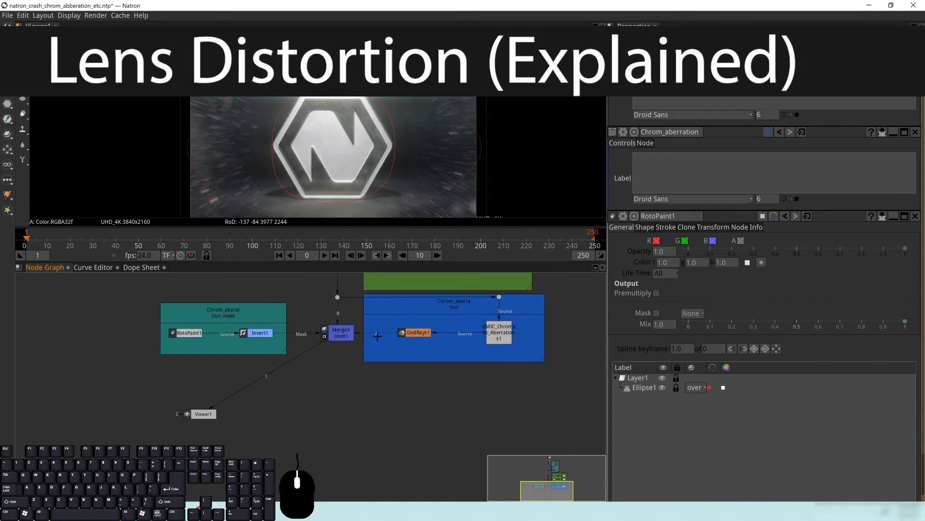
{"action": "left_click_drag", "start_coordinate": [426, 404], "coordinate": [398, 419]}
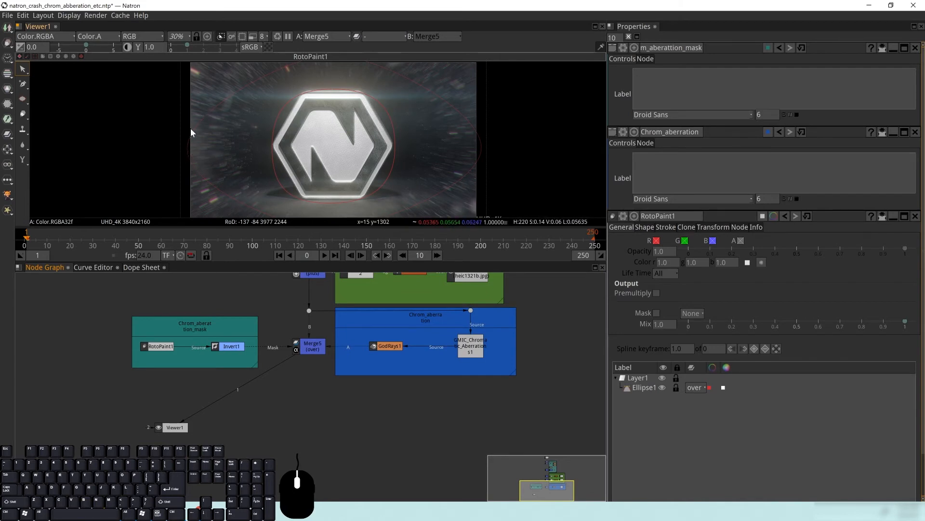
{"action": "left_click_drag", "start_coordinate": [380, 65], "coordinate": [340, 80]}
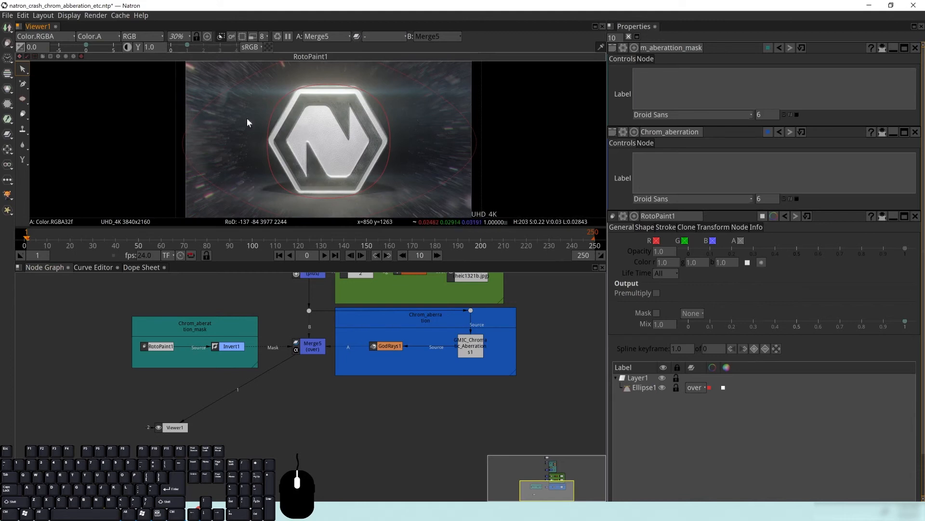
{"action": "left_click_drag", "start_coordinate": [349, 118], "coordinate": [335, 124]}
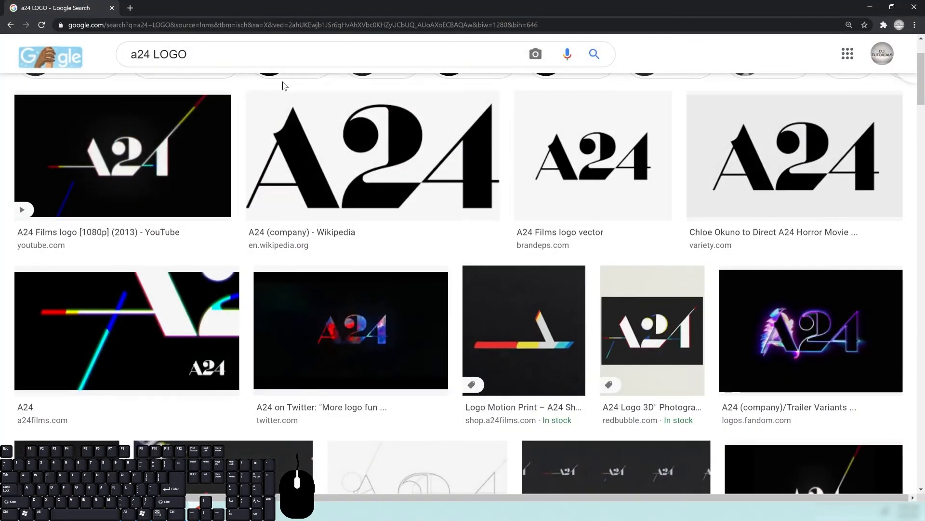
Switch to the browser, search Google Images for "fisheye lens distortion", look over the example pictures, and return to Natron.
{"action": "type", "text": "/fisheye "}
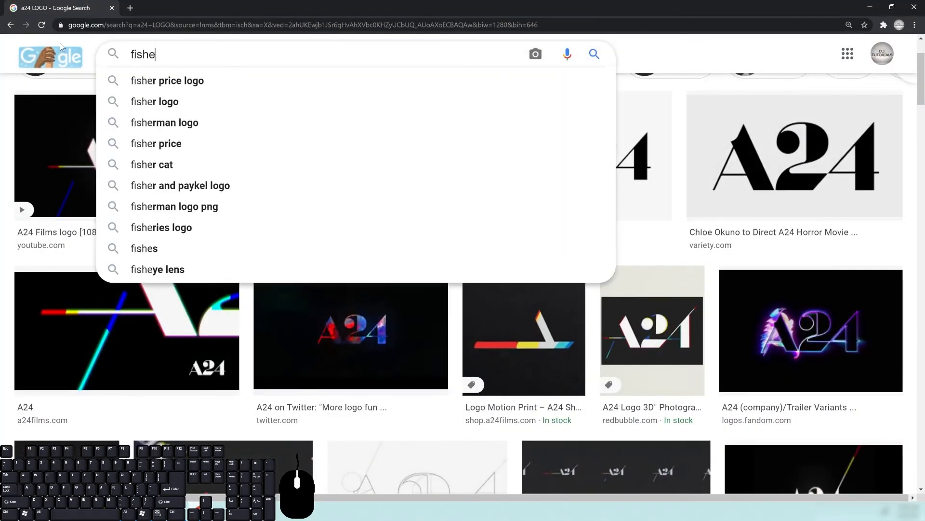
{"action": "type", "text": "lens dis"}
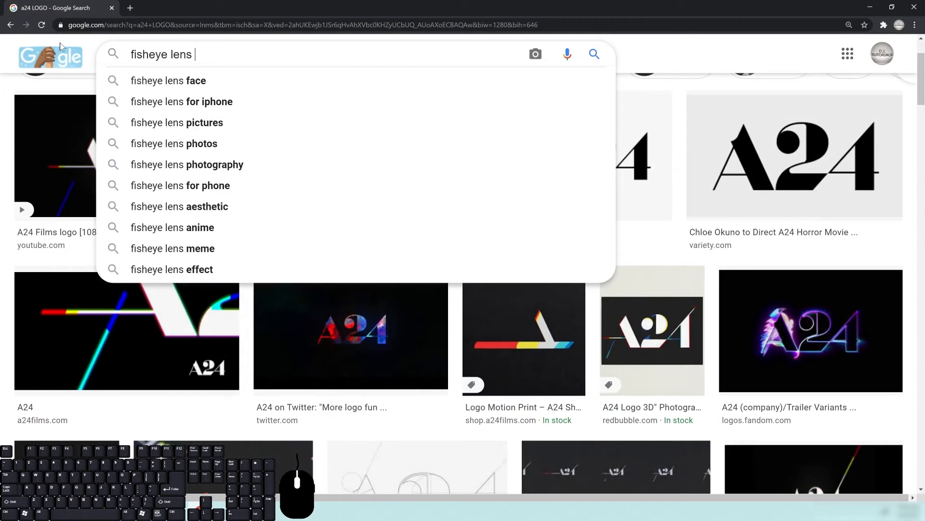
{"action": "type", "text": "tortion"}
{"action": "key", "text": "Return"}
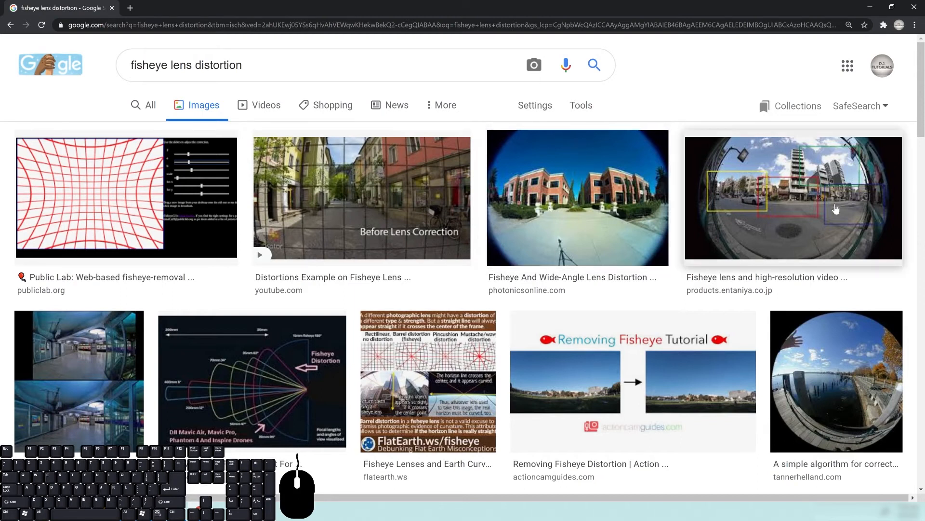
{"action": "scroll", "coordinate": [848, 448], "scroll_direction": "down", "scroll_amount": 1}
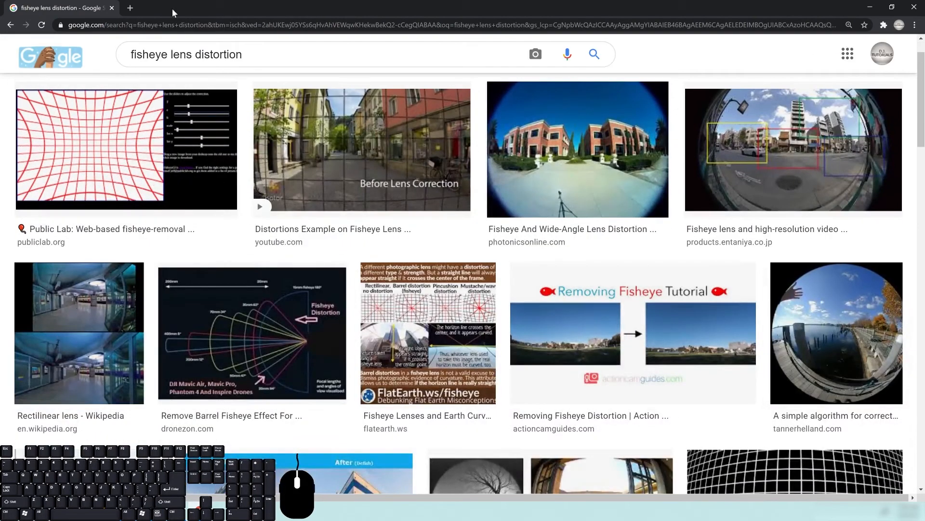
{"action": "left_click", "coordinate": [870, 7]}
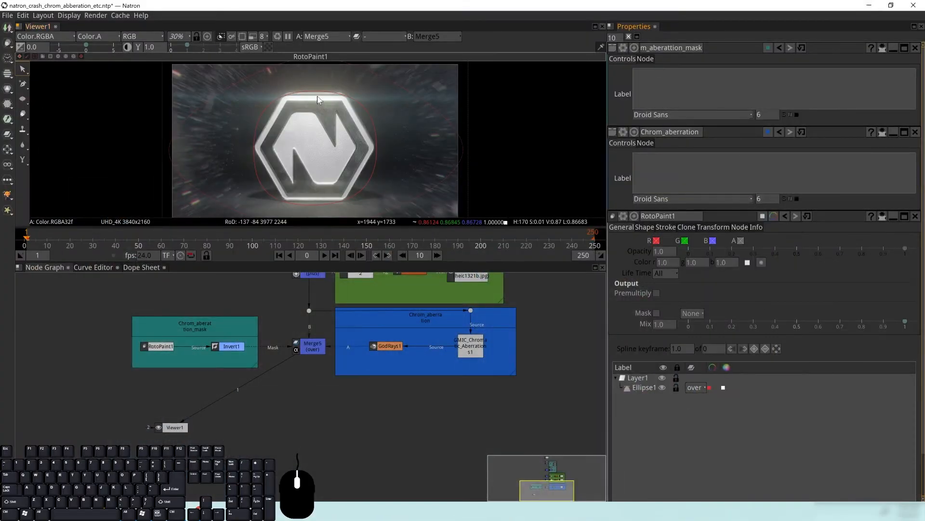
Review the node tree from the chromatic aberration backdrops up through the Lens_dirt and GLOW groups to the Read node.
{"action": "mouse_move", "coordinate": [341, 380]}
{"action": "left_mouse_down"}
{"action": "mouse_move", "coordinate": [309, 405]}
{"action": "mouse_move", "coordinate": [309, 460]}
{"action": "left_mouse_up"}
{"action": "left_click_drag", "start_coordinate": [309, 331], "coordinate": [270, 380]}
{"action": "scroll", "coordinate": [279, 377], "scroll_direction": "down", "scroll_amount": 3}
{"action": "left_click_drag", "start_coordinate": [280, 311], "coordinate": [305, 414]}
{"action": "left_click", "coordinate": [295, 331]}
{"action": "left_click_drag", "start_coordinate": [297, 333], "coordinate": [296, 321]}
{"action": "left_click_drag", "start_coordinate": [393, 328], "coordinate": [388, 321]}
{"action": "mouse_move", "coordinate": [405, 414]}
{"action": "left_mouse_down"}
{"action": "mouse_move", "coordinate": [435, 371]}
{"action": "mouse_move", "coordinate": [435, 351]}
{"action": "left_mouse_up"}
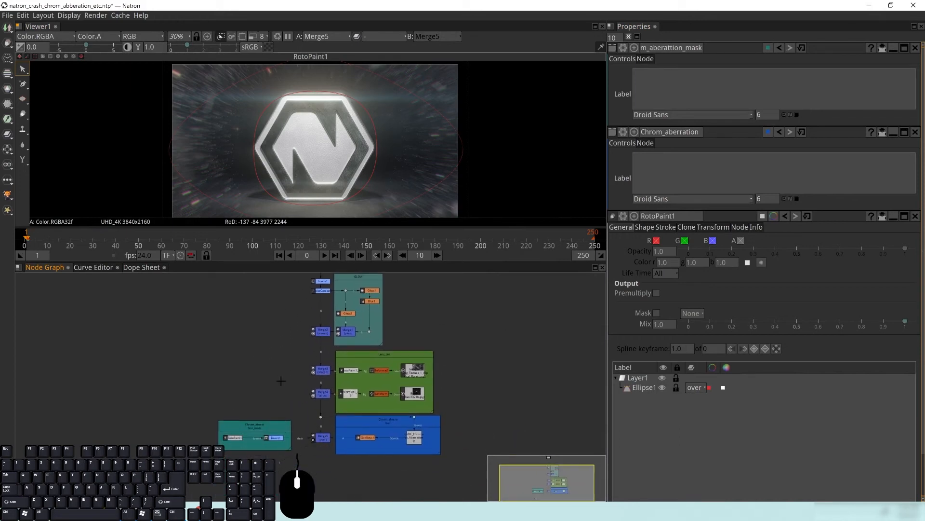
{"action": "left_click_drag", "start_coordinate": [478, 405], "coordinate": [430, 367]}
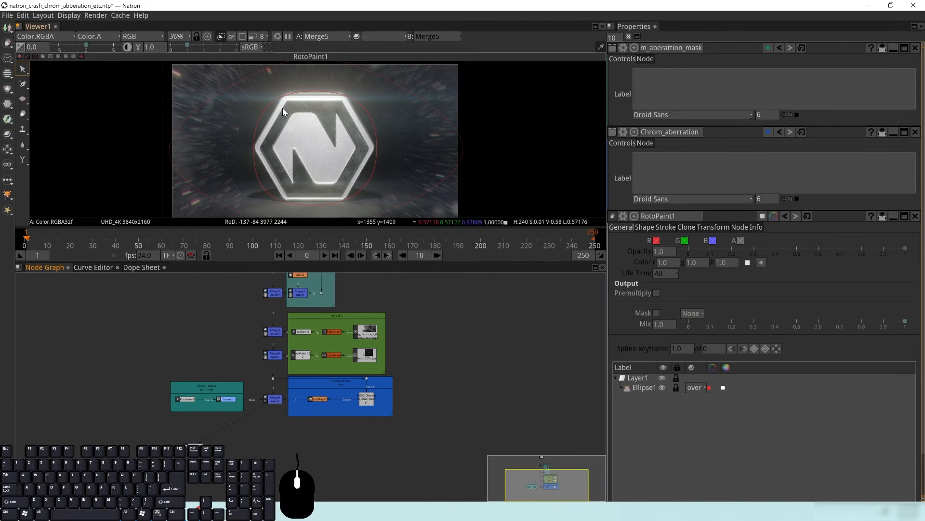
{"action": "left_click_drag", "start_coordinate": [490, 344], "coordinate": [477, 354]}
{"action": "left_click_drag", "start_coordinate": [423, 324], "coordinate": [411, 366]}
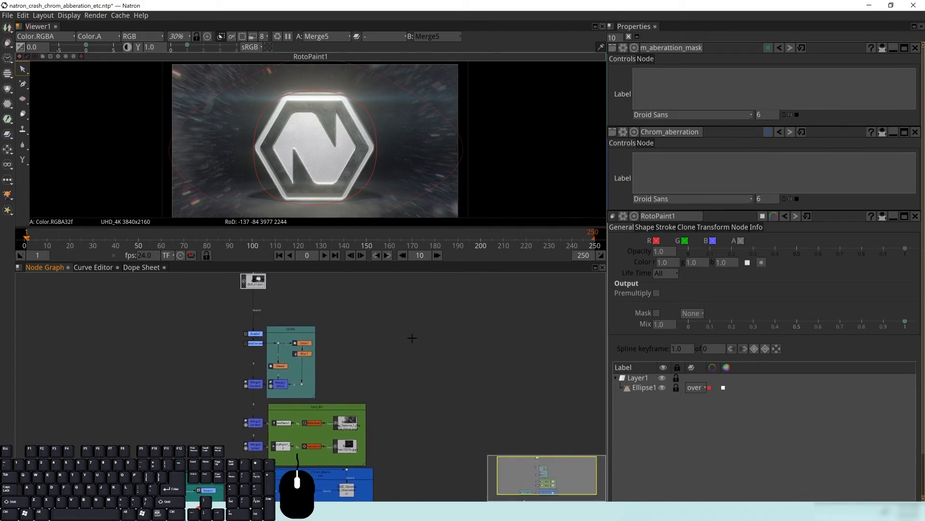
{"action": "left_click_drag", "start_coordinate": [375, 323], "coordinate": [466, 339]}
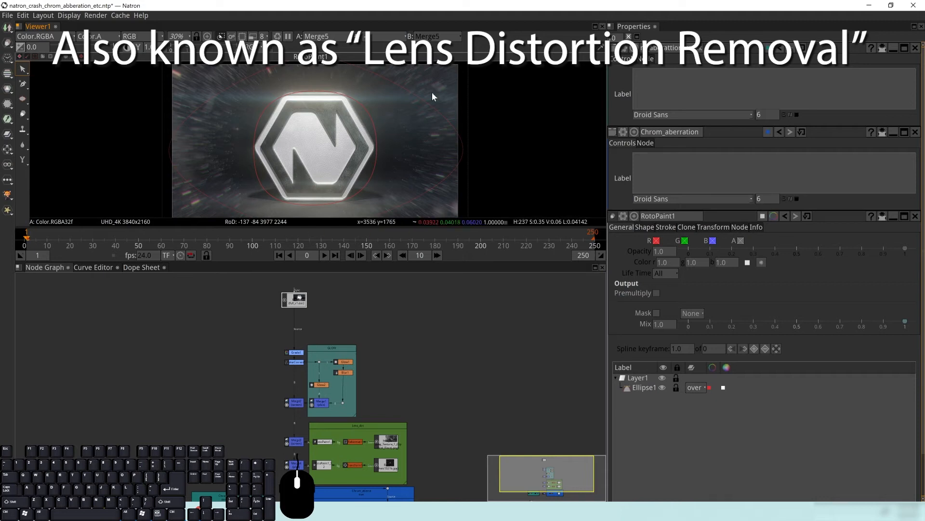
Examine the whole logo composite in the viewer and trace the node tree from the Read node down to Viewer1.
{"action": "middle_click", "coordinate": [411, 319]}
{"action": "left_click_drag", "start_coordinate": [338, 196], "coordinate": [352, 174]}
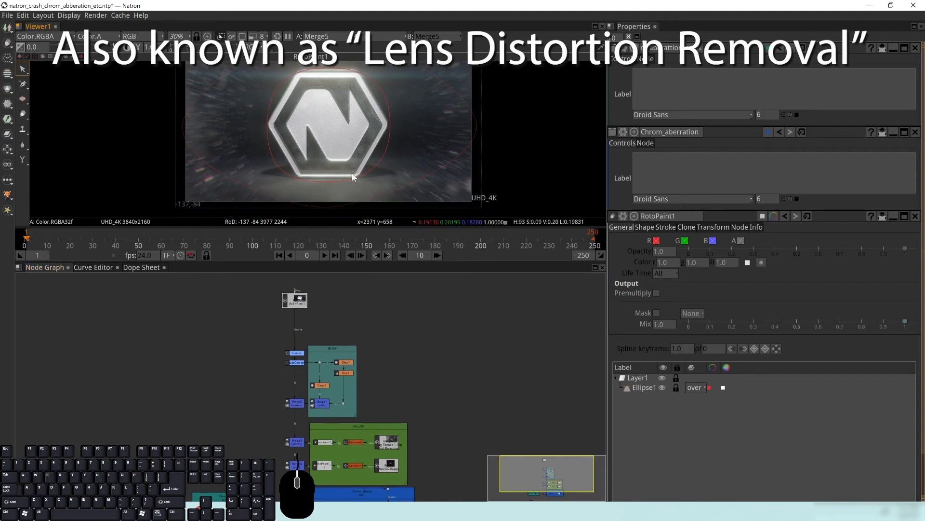
{"action": "scroll", "coordinate": [354, 171], "scroll_direction": "down", "scroll_amount": 1}
{"action": "left_click_drag", "start_coordinate": [409, 369], "coordinate": [419, 327]}
{"action": "left_click_drag", "start_coordinate": [442, 380], "coordinate": [438, 363]}
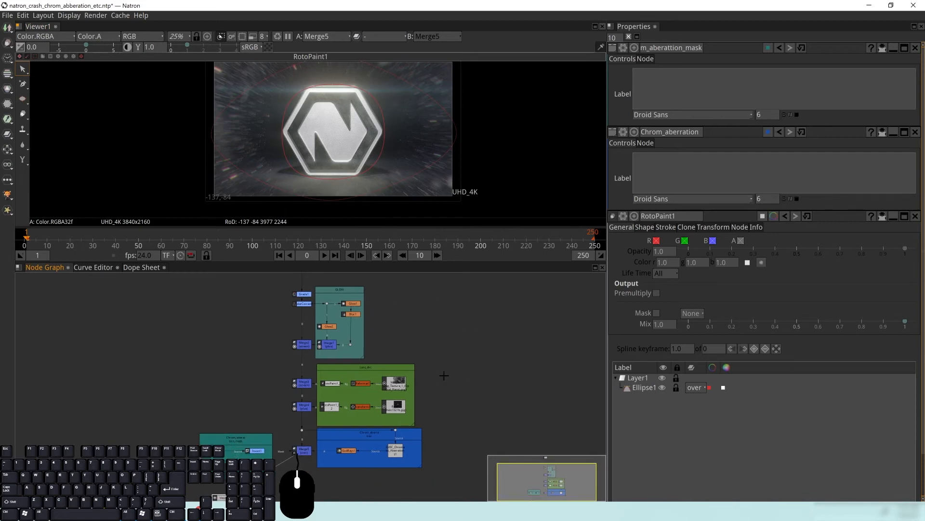
{"action": "left_click_drag", "start_coordinate": [498, 370], "coordinate": [499, 379]}
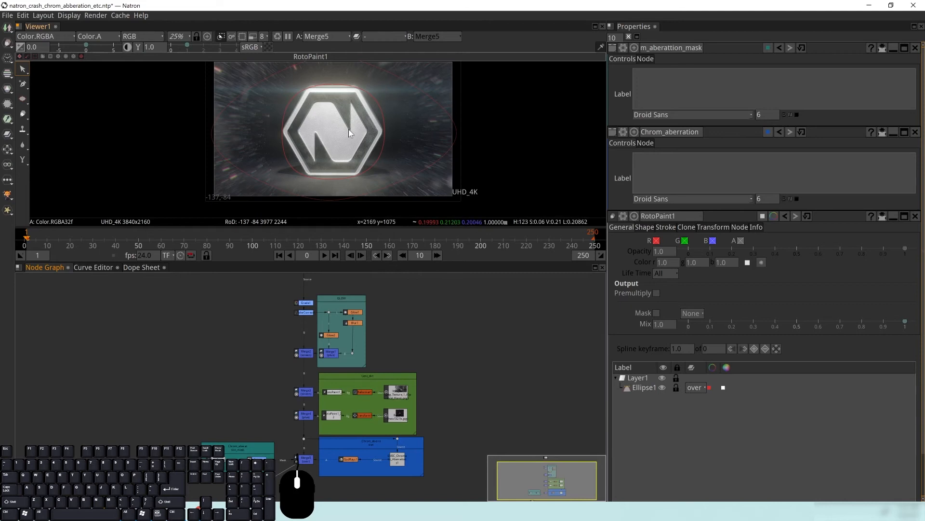
{"action": "left_click_drag", "start_coordinate": [451, 338], "coordinate": [443, 362]}
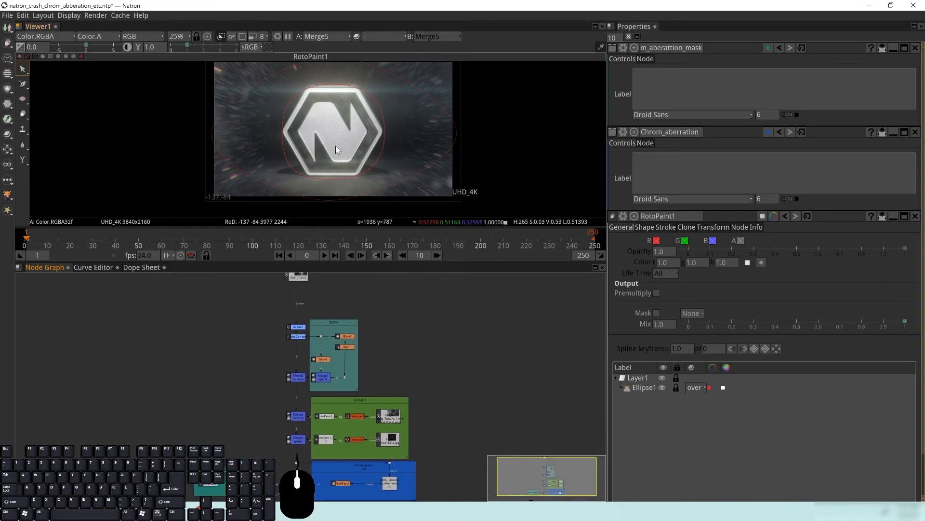
{"action": "left_click_drag", "start_coordinate": [445, 358], "coordinate": [464, 336]}
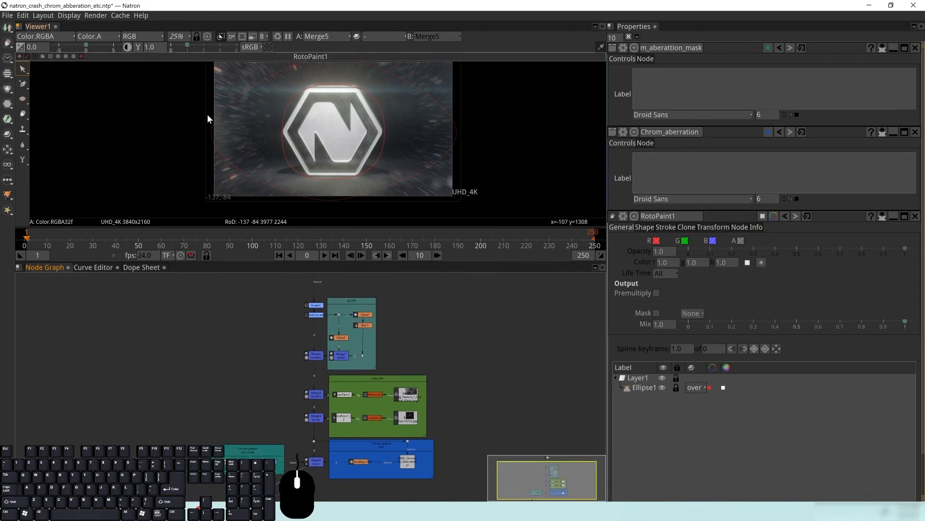
{"action": "left_click_drag", "start_coordinate": [376, 289], "coordinate": [374, 367]}
{"action": "left_click", "coordinate": [319, 331]}
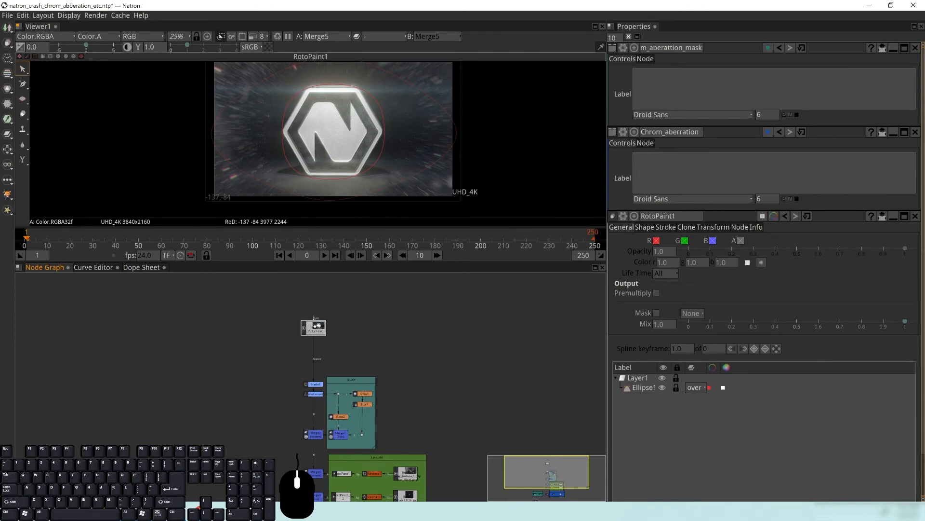
{"action": "left_click_drag", "start_coordinate": [430, 385], "coordinate": [439, 310]}
{"action": "left_click_drag", "start_coordinate": [316, 427], "coordinate": [334, 314]}
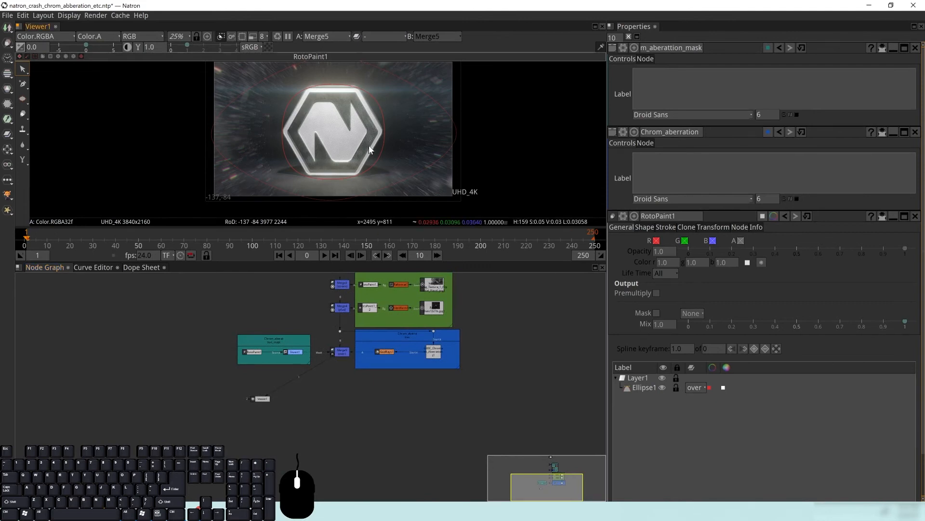
Close all open node property panels to hide the roto overlay on the composite.
{"action": "left_click_drag", "start_coordinate": [369, 150], "coordinate": [344, 169]}
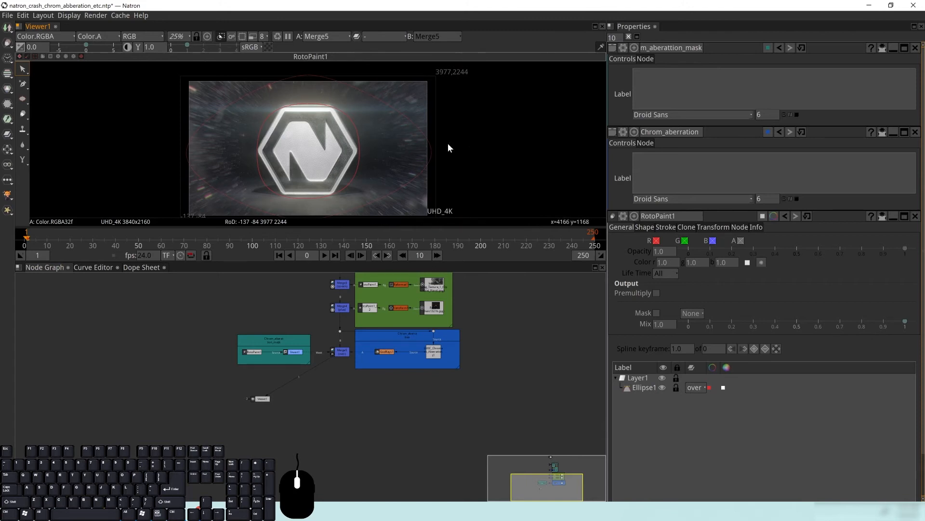
{"action": "left_click_drag", "start_coordinate": [417, 370], "coordinate": [405, 392]}
{"action": "left_click_drag", "start_coordinate": [496, 338], "coordinate": [472, 350]}
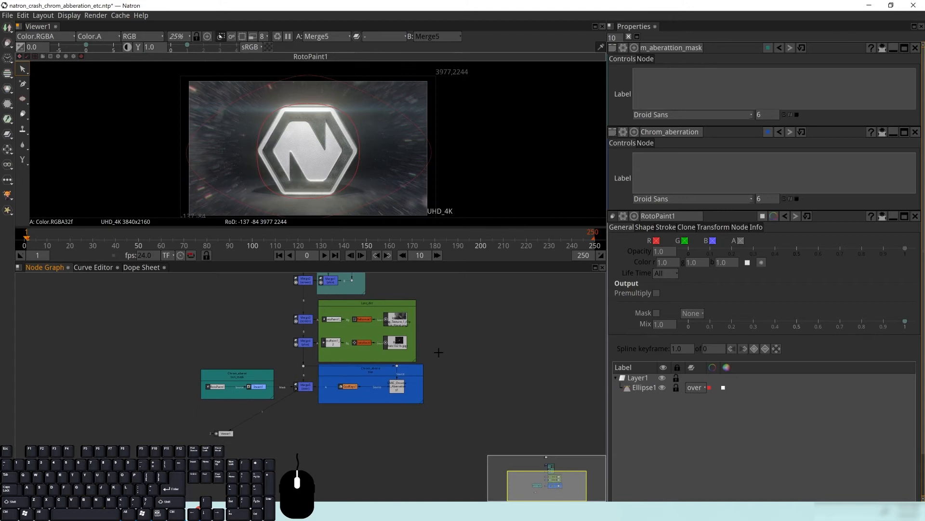
{"action": "left_click_drag", "start_coordinate": [299, 179], "coordinate": [312, 160]}
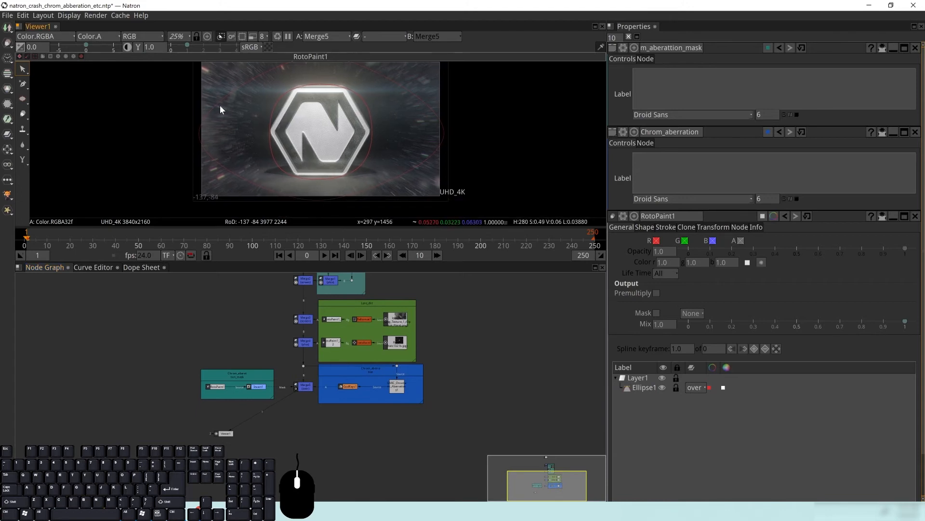
{"action": "left_click_drag", "start_coordinate": [413, 121], "coordinate": [406, 127]}
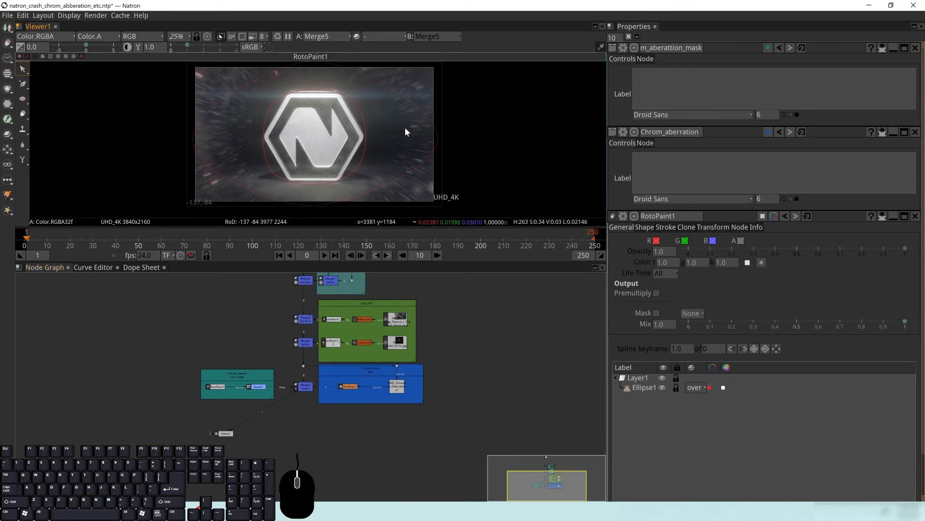
{"action": "left_click", "coordinate": [629, 37]}
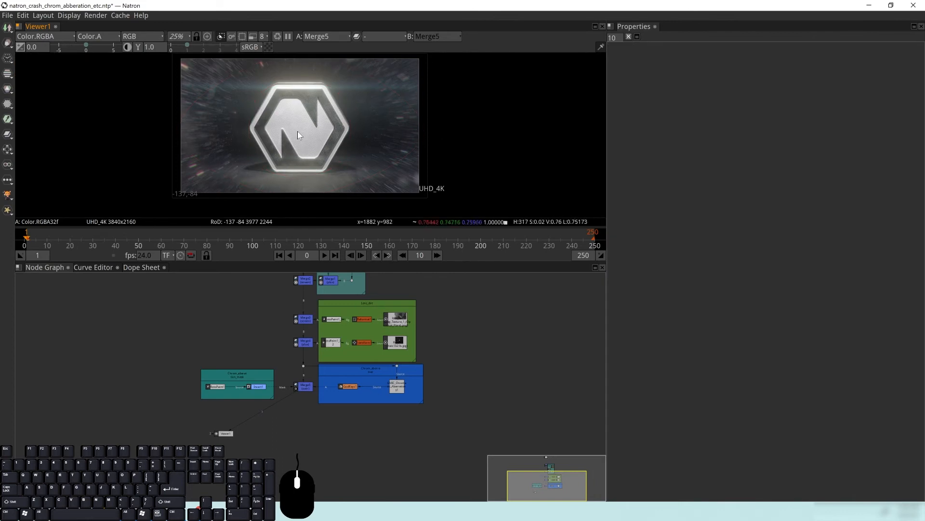
{"action": "mouse_move", "coordinate": [297, 141]}
{"action": "left_mouse_down"}
{"action": "mouse_move", "coordinate": [302, 156]}
{"action": "mouse_move", "coordinate": [287, 133]}
{"action": "left_mouse_up"}
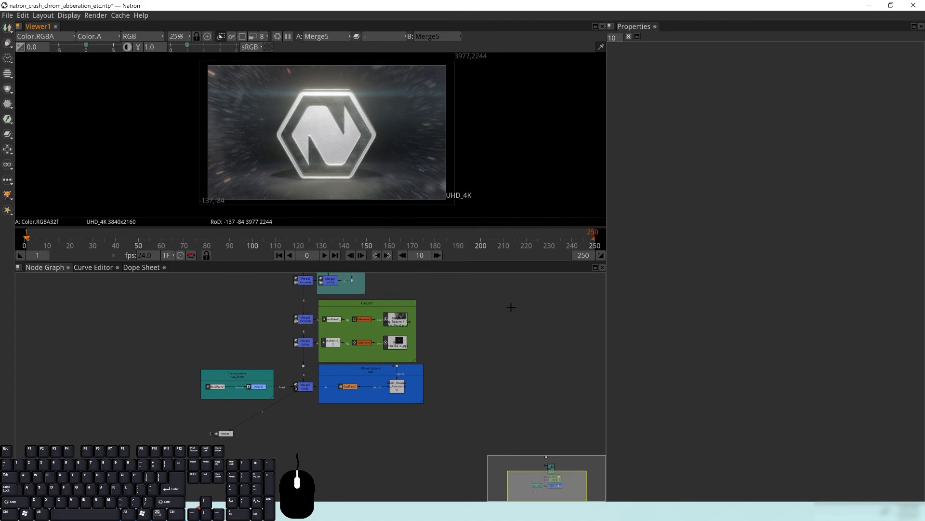
Add a LensDistortion node below Merge5, with its Source input connected to Merge5.
{"action": "scroll", "coordinate": [270, 419], "scroll_direction": "up", "scroll_amount": 5}
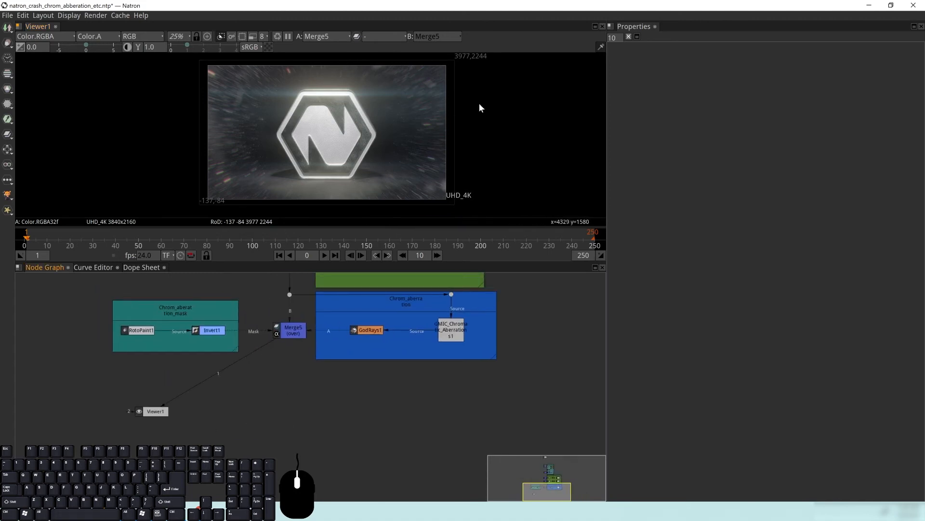
{"action": "left_click_drag", "start_coordinate": [314, 370], "coordinate": [325, 376]}
{"action": "left_click_drag", "start_coordinate": [248, 424], "coordinate": [303, 393]}
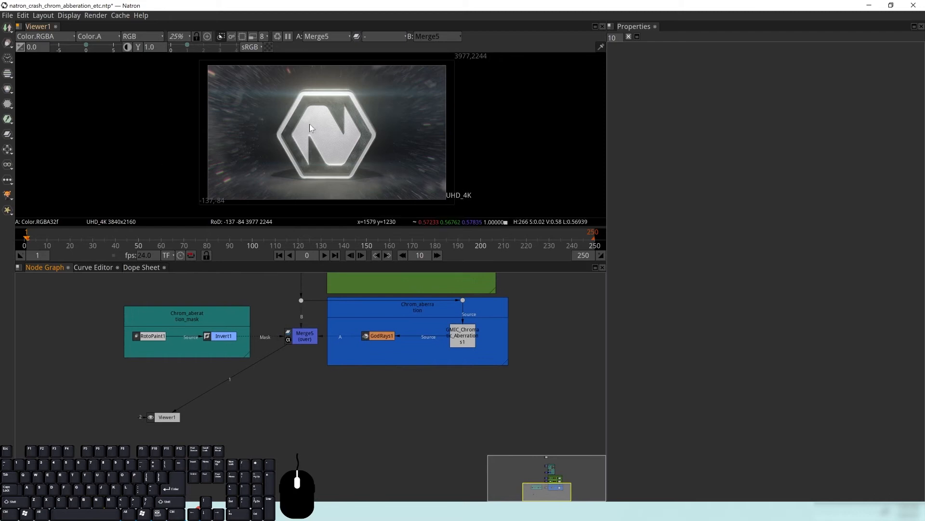
{"action": "left_click", "coordinate": [286, 407]}
{"action": "key", "text": "Tab"}
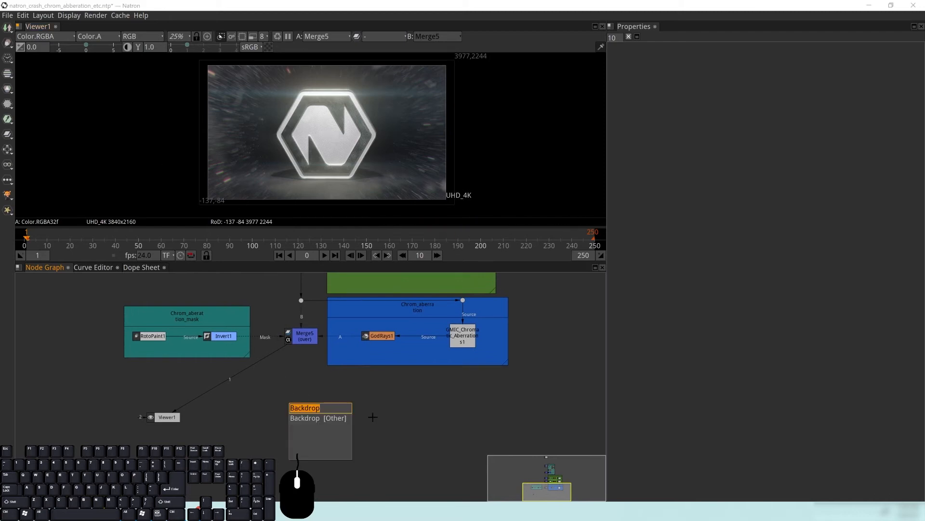
{"action": "type", "text": "lens"}
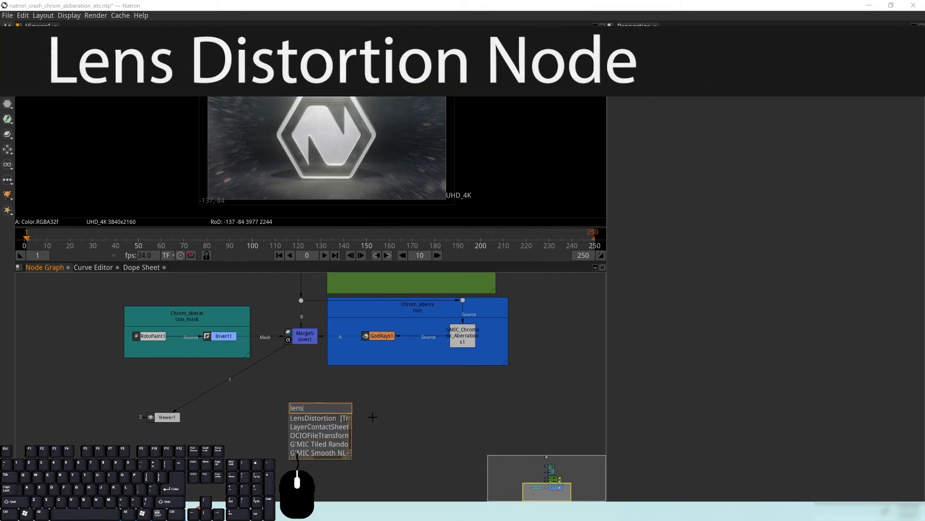
{"action": "key", "text": "Return"}
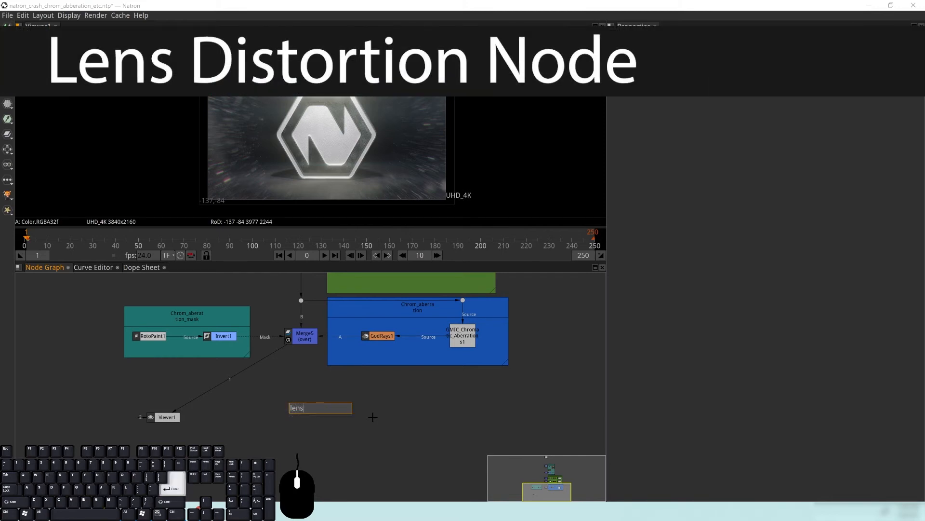
{"action": "left_click_drag", "start_coordinate": [388, 424], "coordinate": [309, 339]}
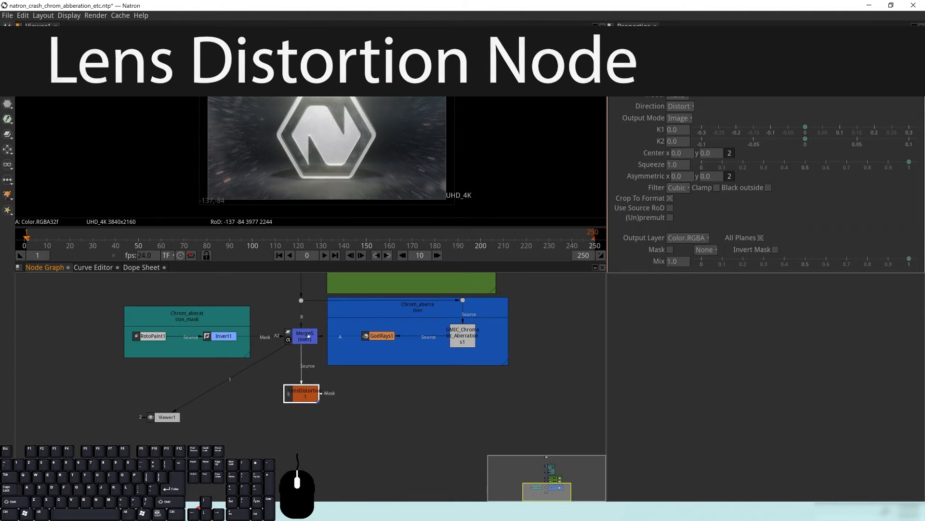
Connect Viewer1 to the LensDistortion node instead of Merge5 and place the viewer node directly beneath it.
{"action": "left_click_drag", "start_coordinate": [265, 359], "coordinate": [241, 403]}
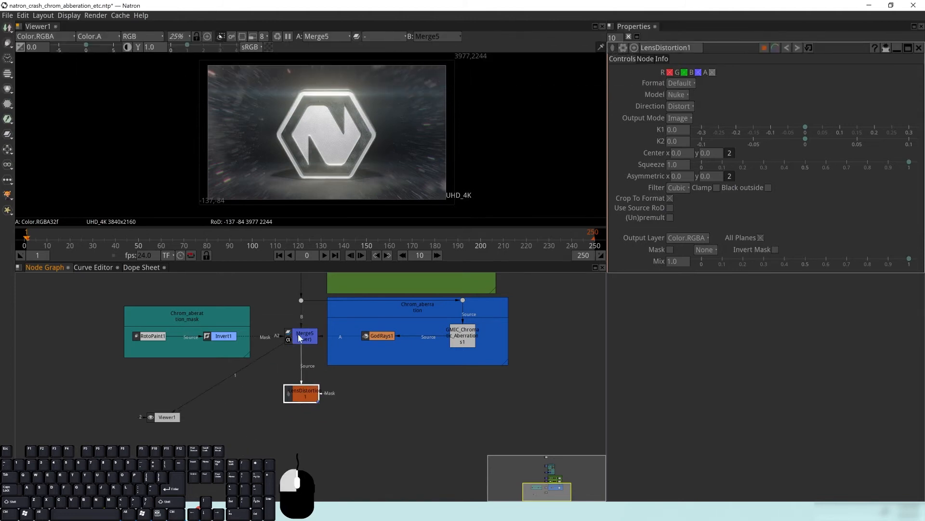
{"action": "left_click_drag", "start_coordinate": [264, 412], "coordinate": [301, 393]}
{"action": "left_click_drag", "start_coordinate": [167, 417], "coordinate": [305, 445]}
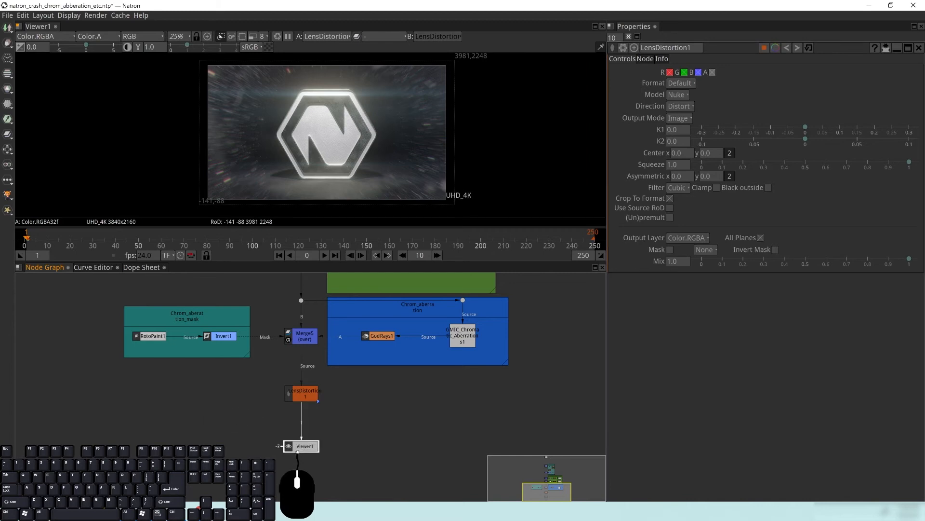
{"action": "left_click", "coordinate": [308, 391]}
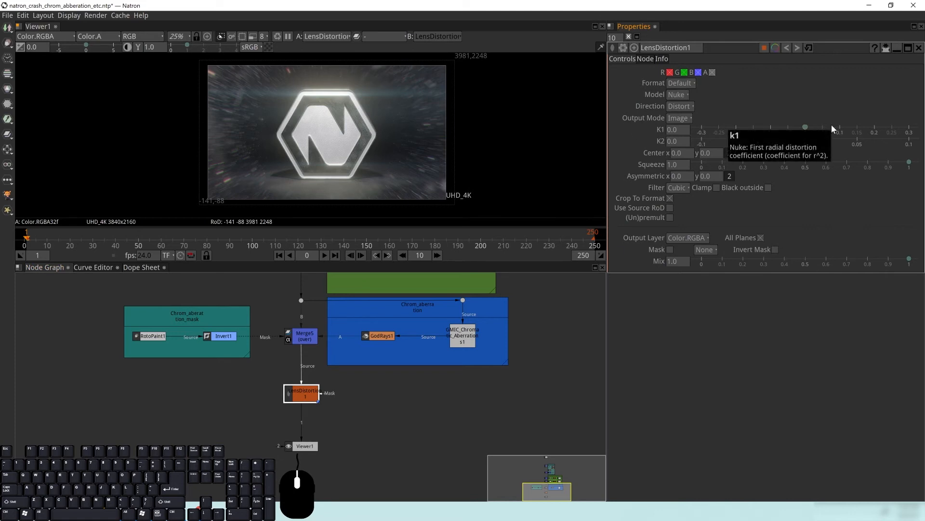
Try the 3DE4 Radial Fisheye Degree 8 model on the LensDistortion node and return to the Nuke model.
{"action": "left_click", "coordinate": [676, 95]}
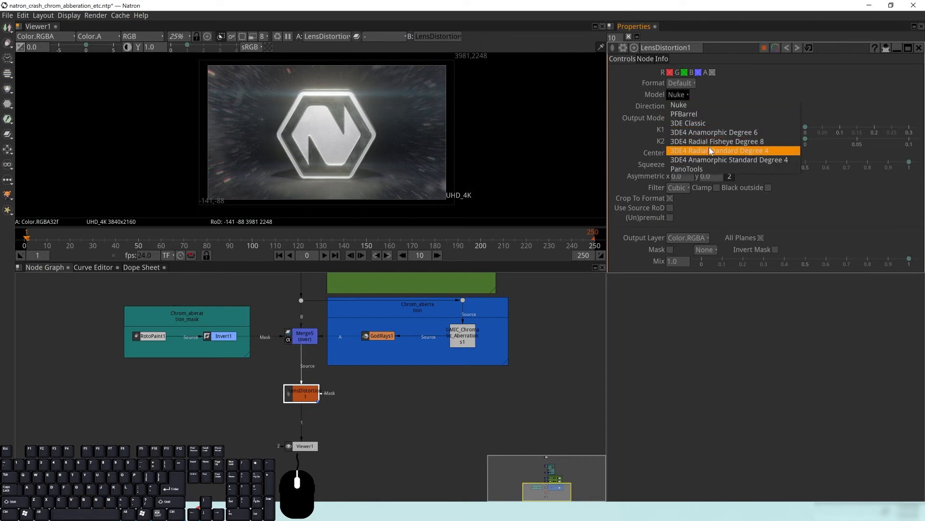
{"action": "left_click", "coordinate": [694, 146]}
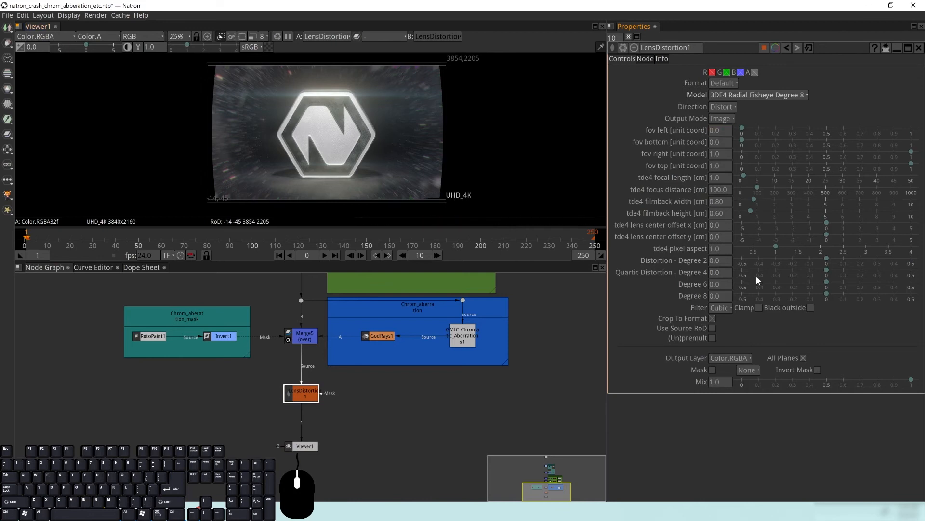
{"action": "left_click", "coordinate": [771, 94]}
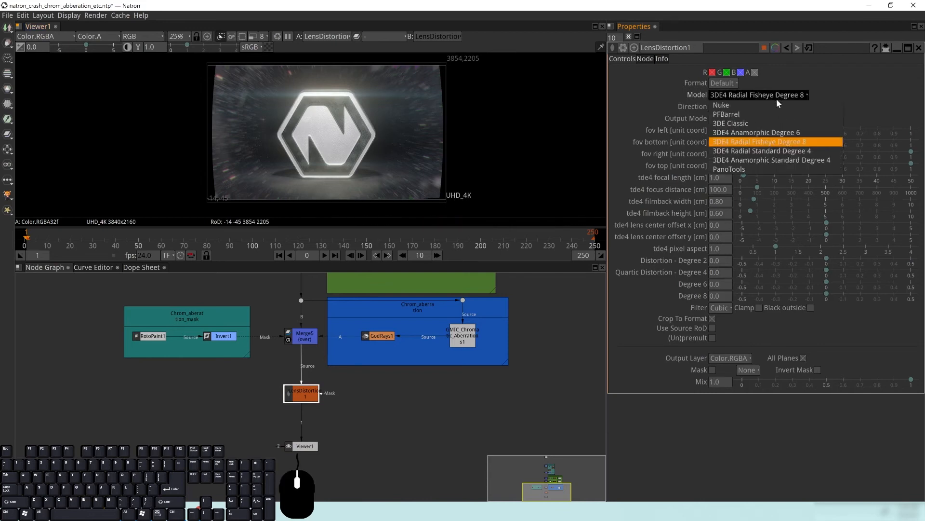
{"action": "left_click", "coordinate": [745, 103]}
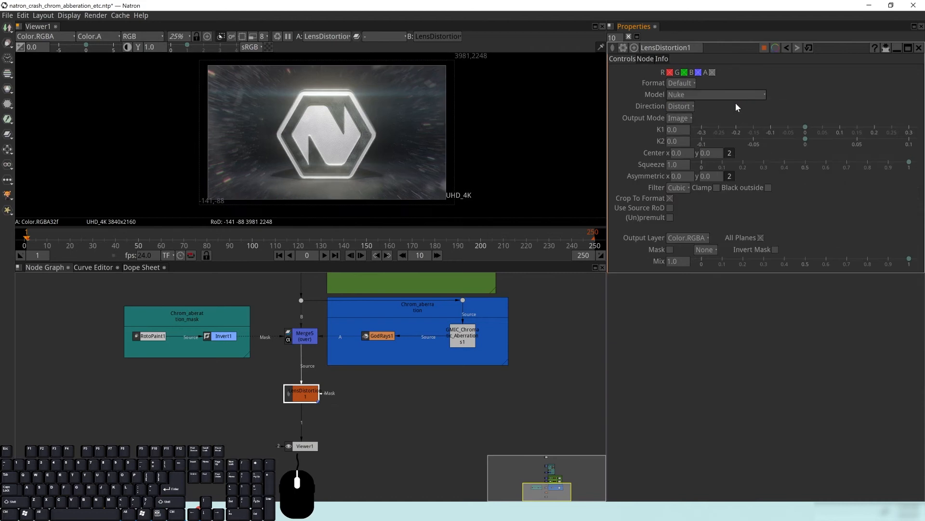
Try the PFBarrel model with C3 at -0.003, reset C3, and set the LensDistortion model back to Nuke.
{"action": "left_click", "coordinate": [685, 94]}
{"action": "left_click", "coordinate": [677, 118]}
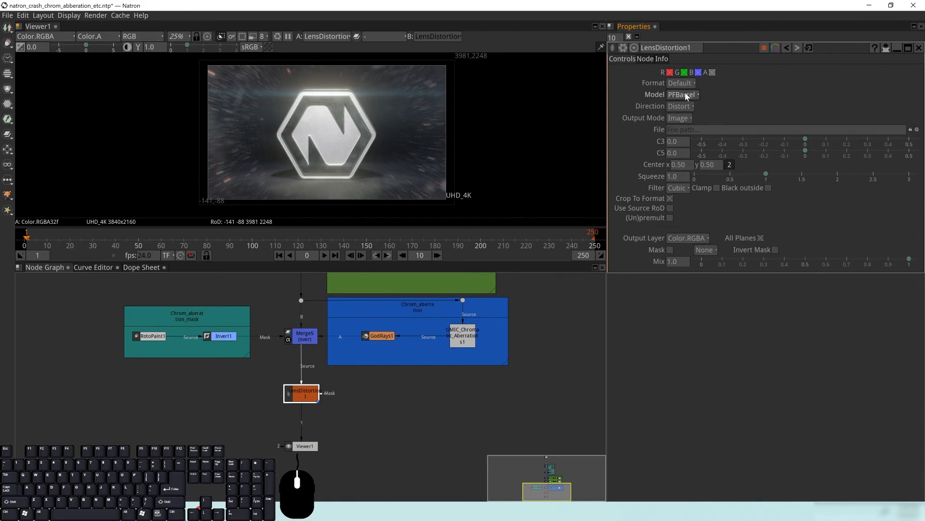
{"action": "mouse_move", "coordinate": [805, 140]}
{"action": "left_mouse_down"}
{"action": "mouse_move", "coordinate": [834, 143]}
{"action": "mouse_move", "coordinate": [805, 146]}
{"action": "left_mouse_up"}
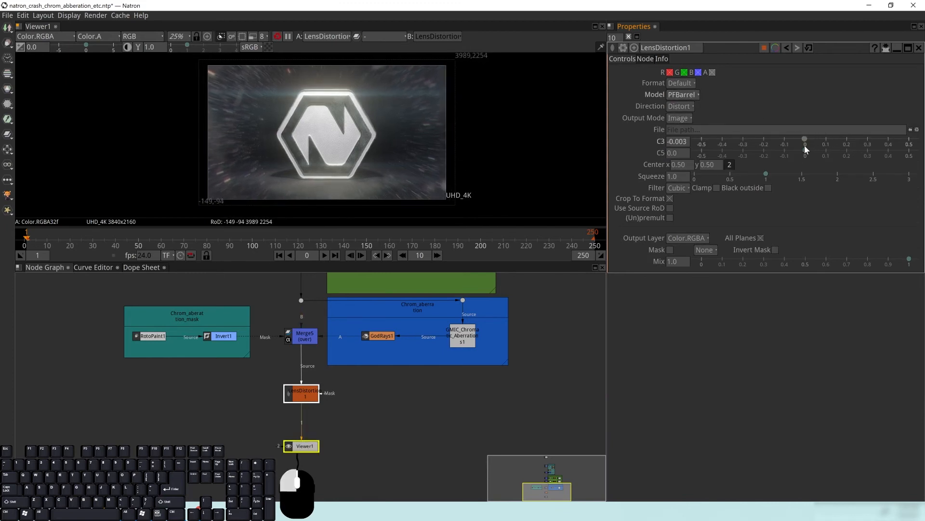
{"action": "left_click", "coordinate": [681, 141]}
{"action": "right_click", "coordinate": [681, 141]}
{"action": "left_click", "coordinate": [716, 164]}
{"action": "left_click", "coordinate": [690, 93]}
{"action": "left_click", "coordinate": [710, 106]}
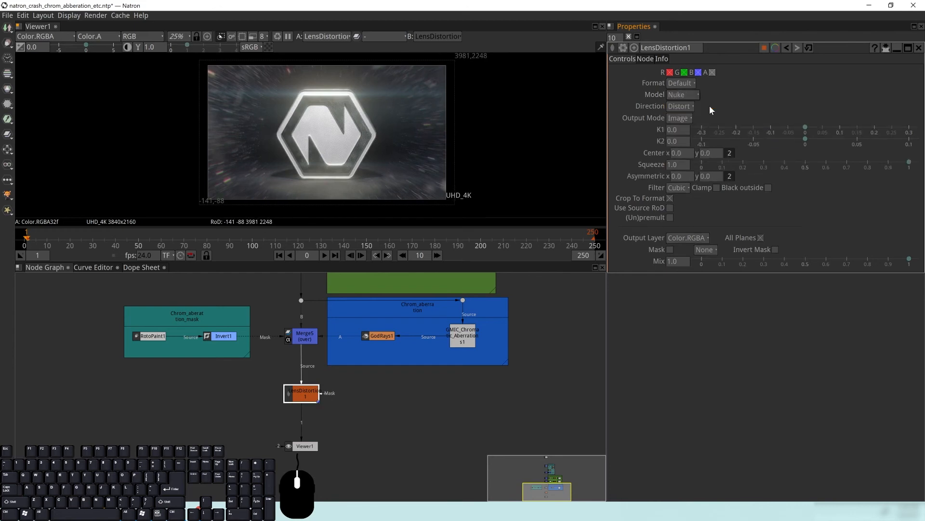
Set K1 to 0.0049 and K2 to 0.0104 on the LensDistortion node and compare the image with the node disabled and enabled.
{"action": "mouse_move", "coordinate": [805, 125]}
{"action": "left_mouse_down"}
{"action": "mouse_move", "coordinate": [813, 130]}
{"action": "mouse_move", "coordinate": [799, 134]}
{"action": "mouse_move", "coordinate": [807, 135]}
{"action": "left_mouse_up"}
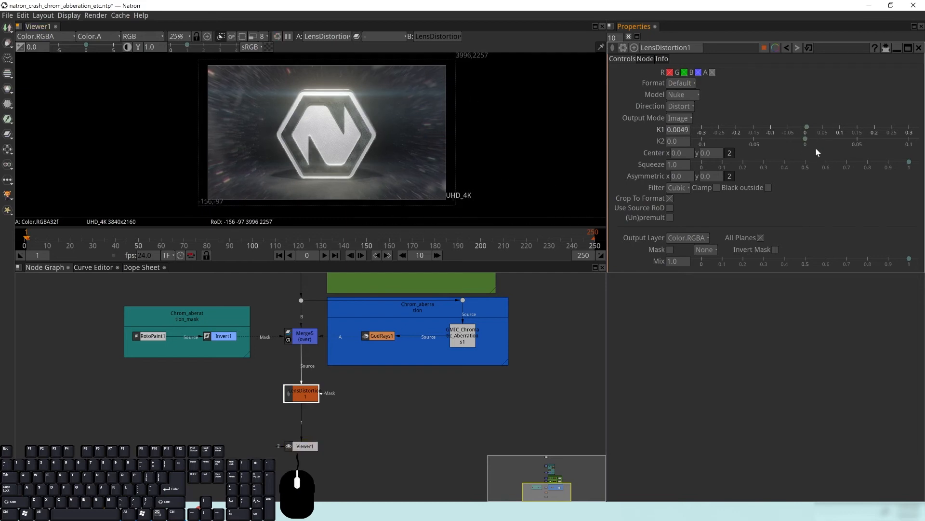
{"action": "mouse_move", "coordinate": [806, 139]}
{"action": "left_mouse_down"}
{"action": "mouse_move", "coordinate": [820, 143]}
{"action": "mouse_move", "coordinate": [756, 145]}
{"action": "mouse_move", "coordinate": [816, 146]}
{"action": "left_mouse_up"}
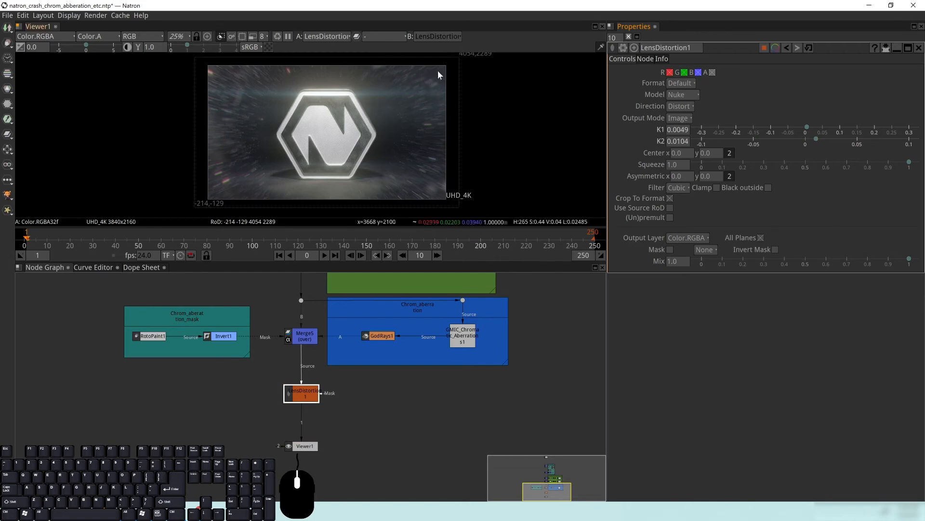
{"action": "left_click", "coordinate": [300, 393]}
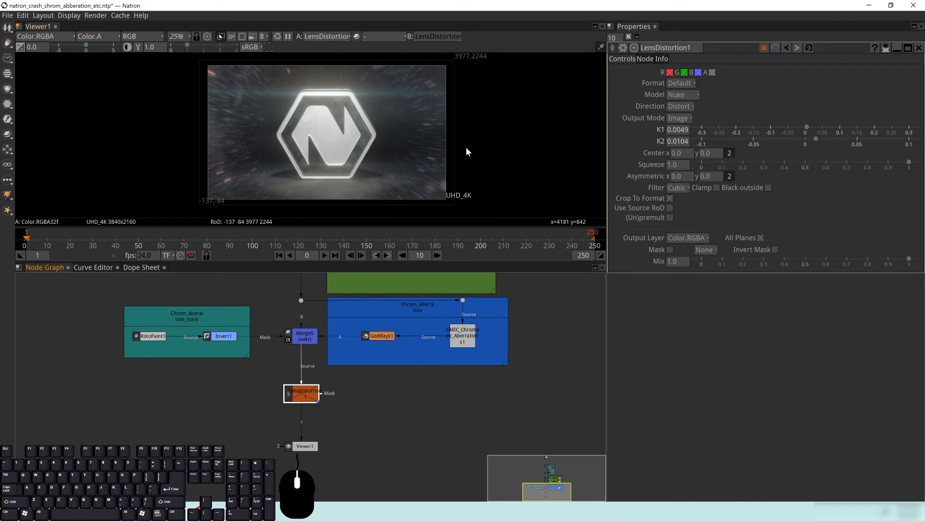
{"action": "scroll", "coordinate": [455, 155], "scroll_direction": "up", "scroll_amount": 2}
{"action": "scroll", "coordinate": [455, 155], "scroll_direction": "up", "scroll_amount": 4}
{"action": "left_click", "coordinate": [308, 397]}
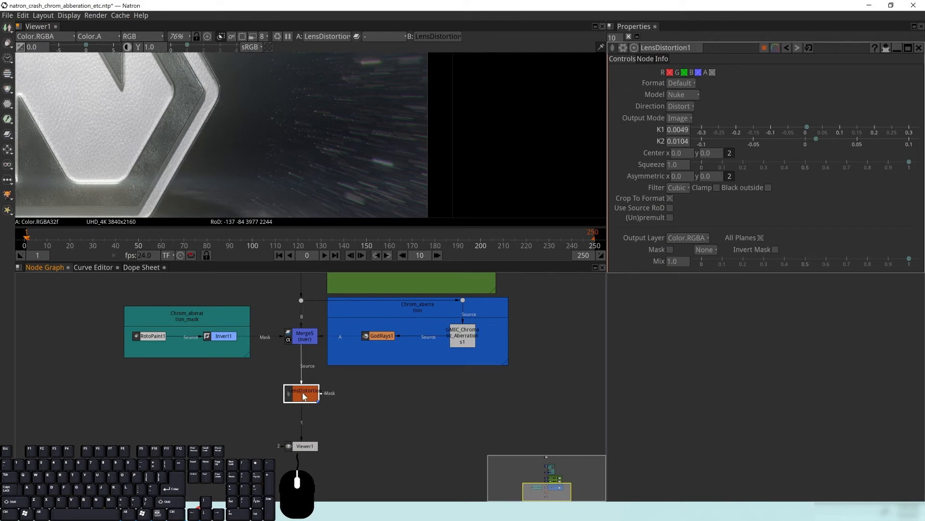
{"action": "scroll", "coordinate": [378, 143], "scroll_direction": "down", "scroll_amount": 6}
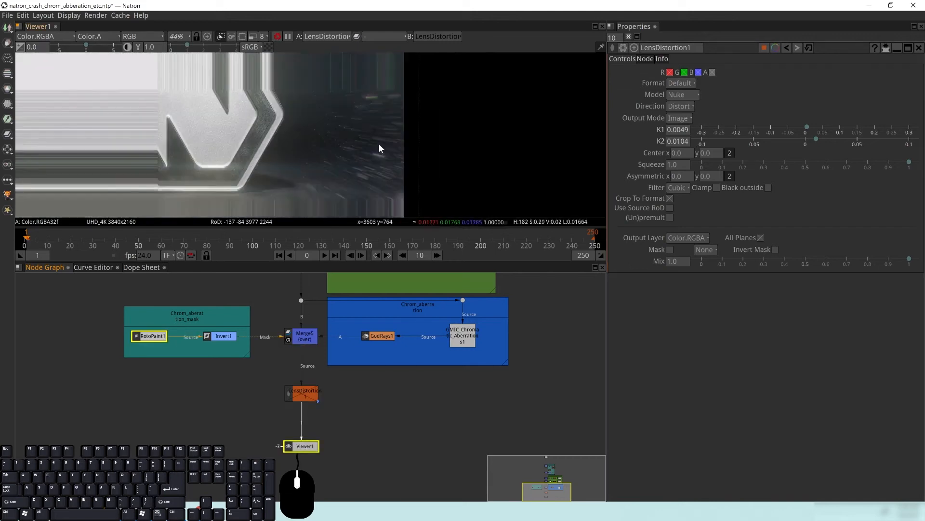
{"action": "left_click", "coordinate": [307, 393]}
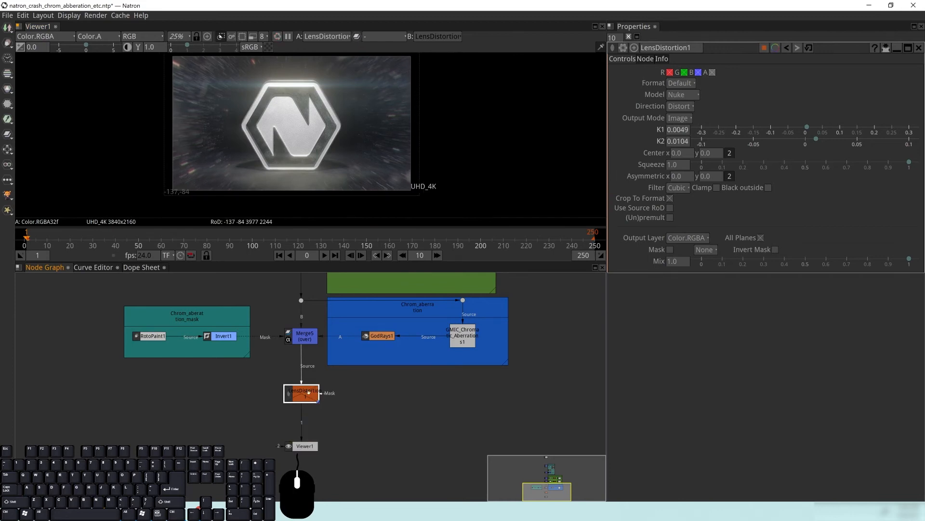
{"action": "left_click_drag", "start_coordinate": [310, 115], "coordinate": [328, 154]}
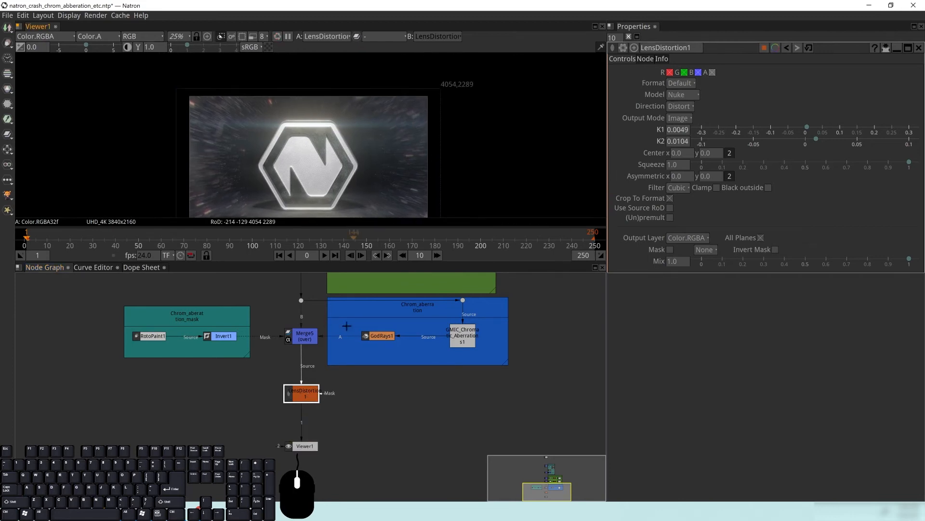
{"action": "key", "text": "d"}
{"action": "key", "text": "d"}
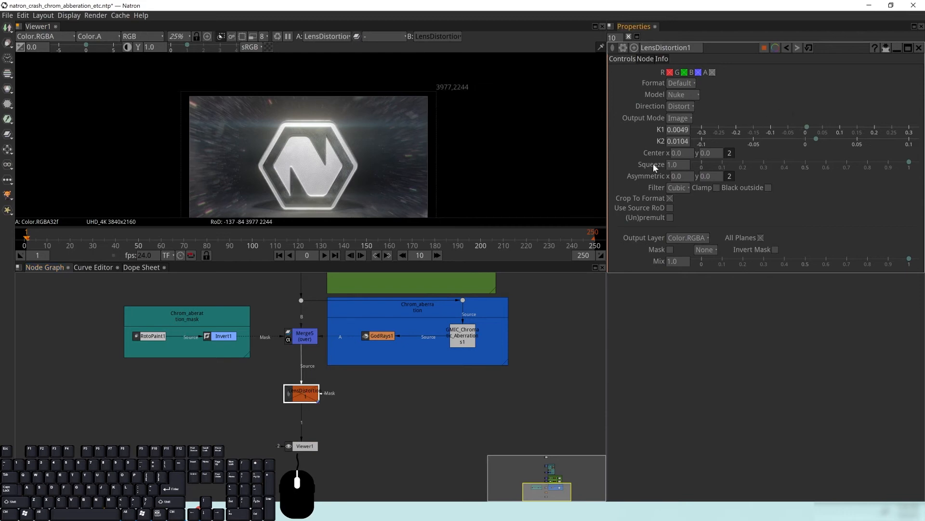
Try a Squeeze of about 0.69 on the LensDistortion node and restore it to 1.0.
{"action": "left_click_drag", "start_coordinate": [909, 164], "coordinate": [845, 164]}
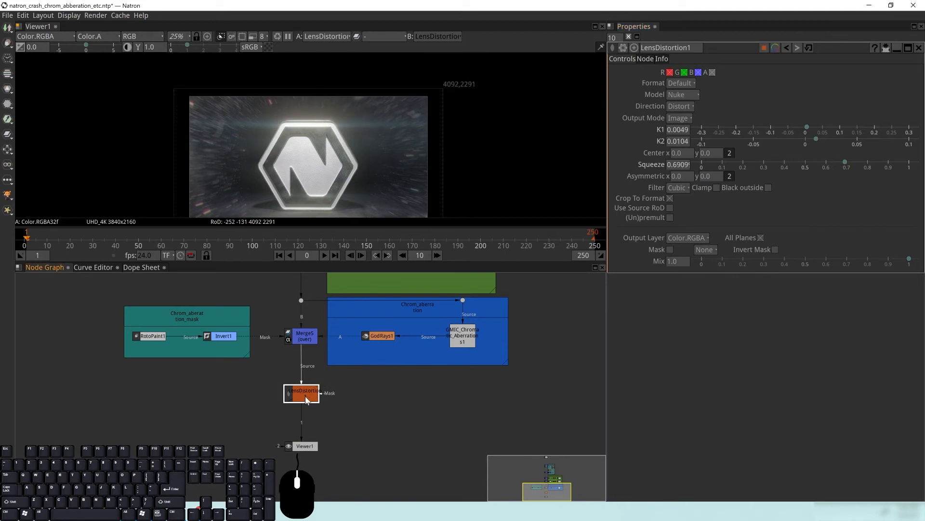
{"action": "left_click_drag", "start_coordinate": [852, 161], "coordinate": [897, 175]}
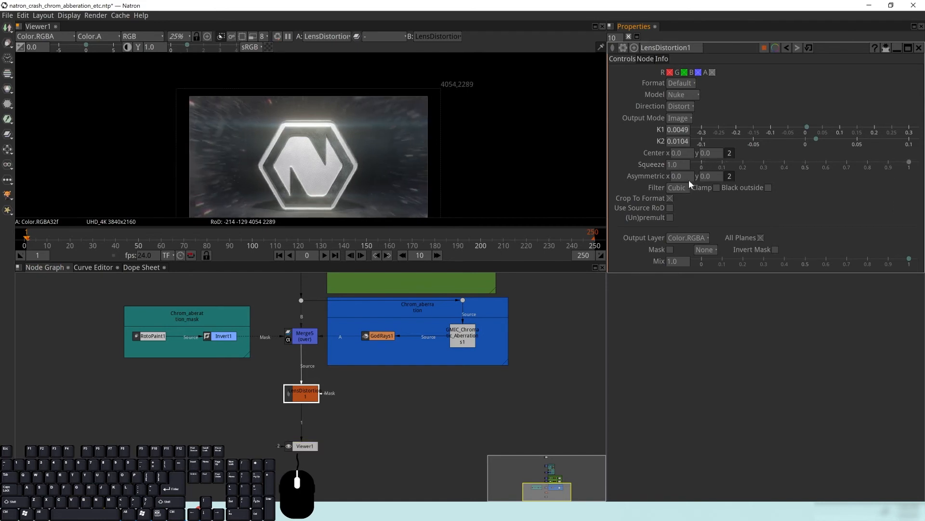
Strengthen the lens distortion by setting K2 to -0.0582 and K1 to -0.0884.
{"action": "left_click_drag", "start_coordinate": [819, 138], "coordinate": [745, 143]}
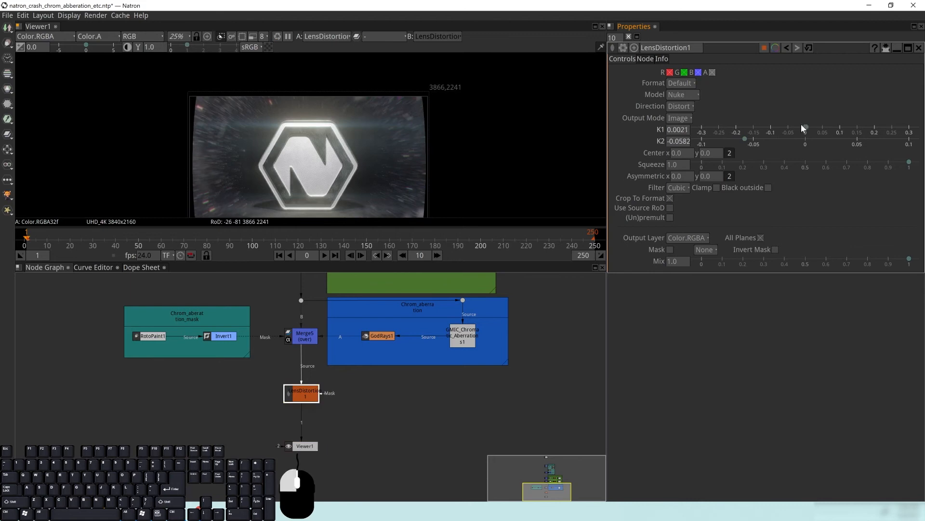
{"action": "left_click_drag", "start_coordinate": [801, 125], "coordinate": [777, 128]}
{"action": "double_click", "coordinate": [678, 129]}
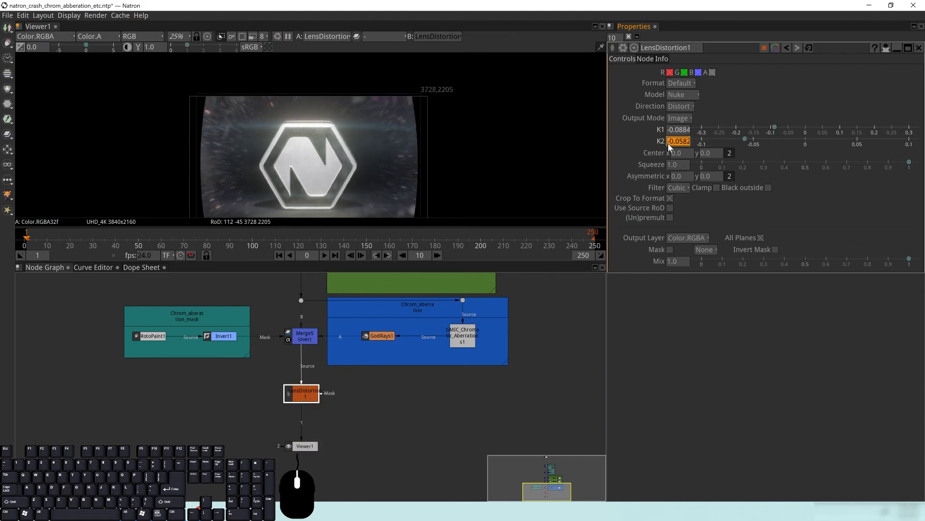
Examine the curved edges and corners of the distorted logo composite up close in the viewer.
{"action": "left_click_drag", "start_coordinate": [355, 172], "coordinate": [358, 133]}
{"action": "scroll", "coordinate": [410, 68], "scroll_direction": "up", "scroll_amount": 3}
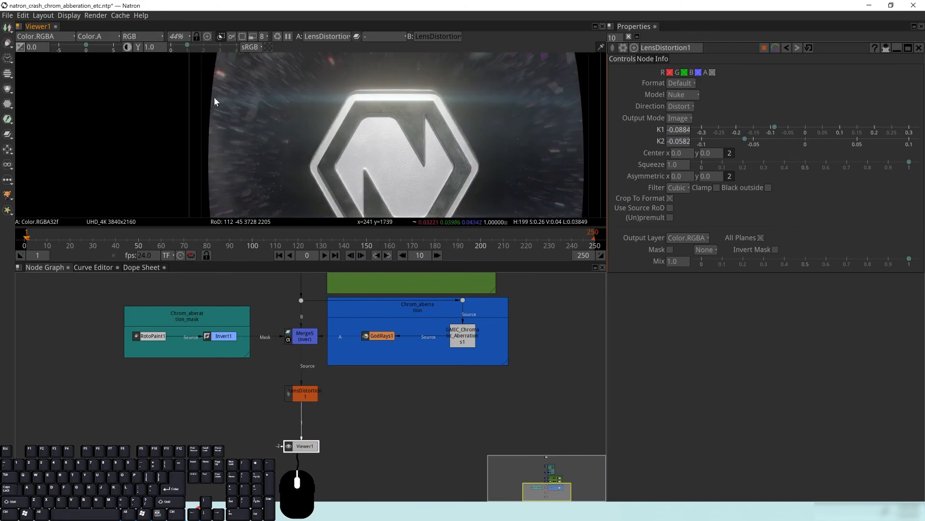
{"action": "left_click_drag", "start_coordinate": [245, 147], "coordinate": [250, 99]}
{"action": "left_click_drag", "start_coordinate": [210, 128], "coordinate": [229, 199]}
{"action": "left_click_drag", "start_coordinate": [337, 184], "coordinate": [316, 111]}
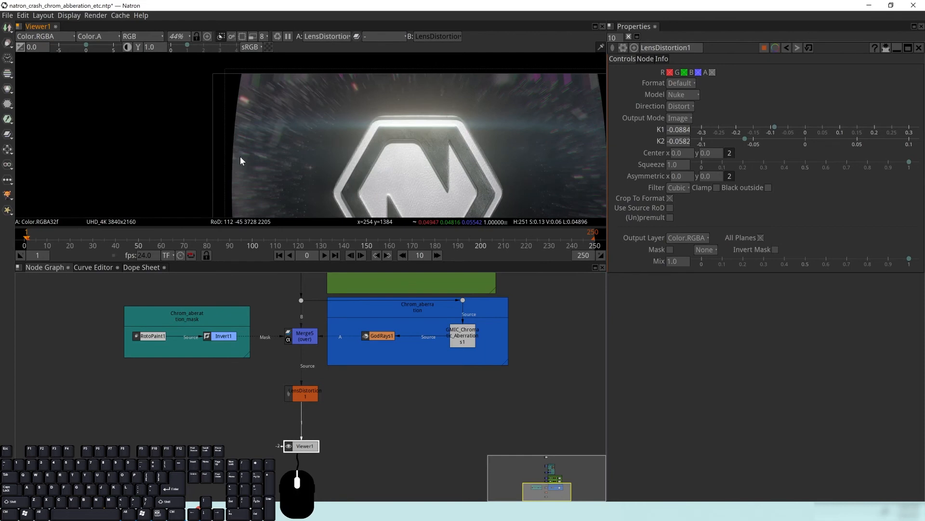
{"action": "left_click_drag", "start_coordinate": [352, 119], "coordinate": [261, 72]}
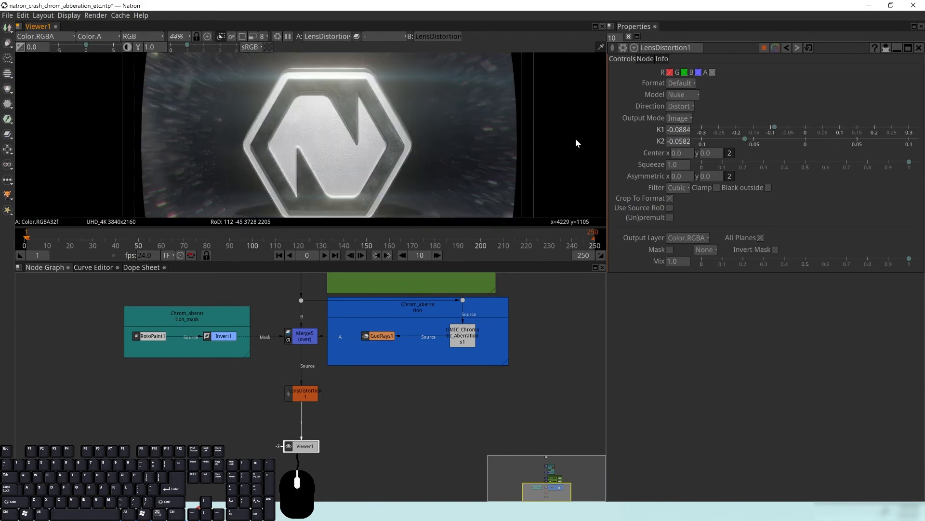
{"action": "left_click_drag", "start_coordinate": [519, 125], "coordinate": [503, 154]}
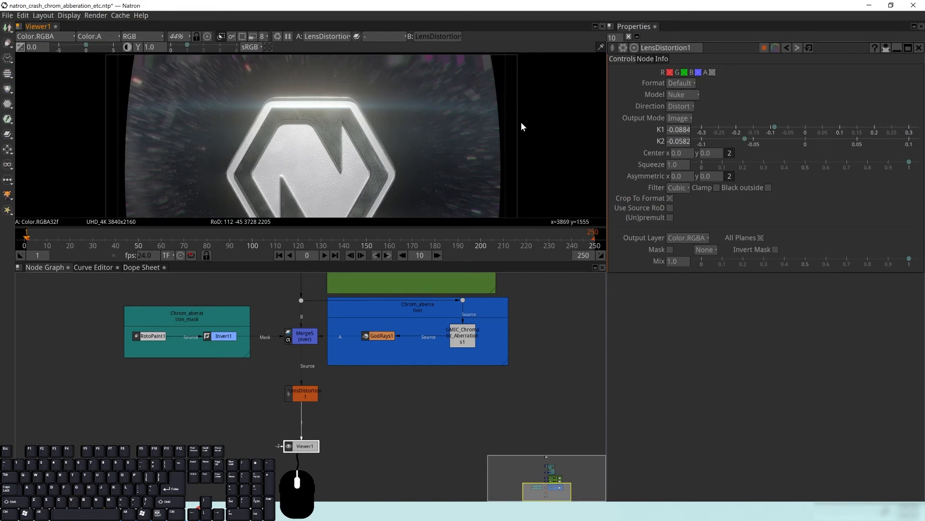
{"action": "scroll", "coordinate": [358, 137], "scroll_direction": "down", "scroll_amount": 5}
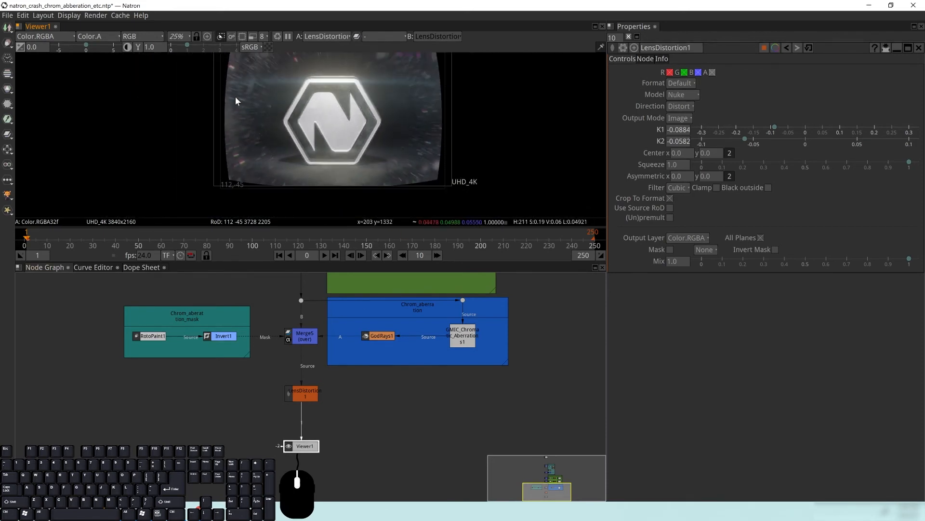
Add a Transform node between LensDistortion and Viewer1 and set its Scale to 1.158 to push the curved edges out of frame.
{"action": "left_click", "coordinate": [313, 392]}
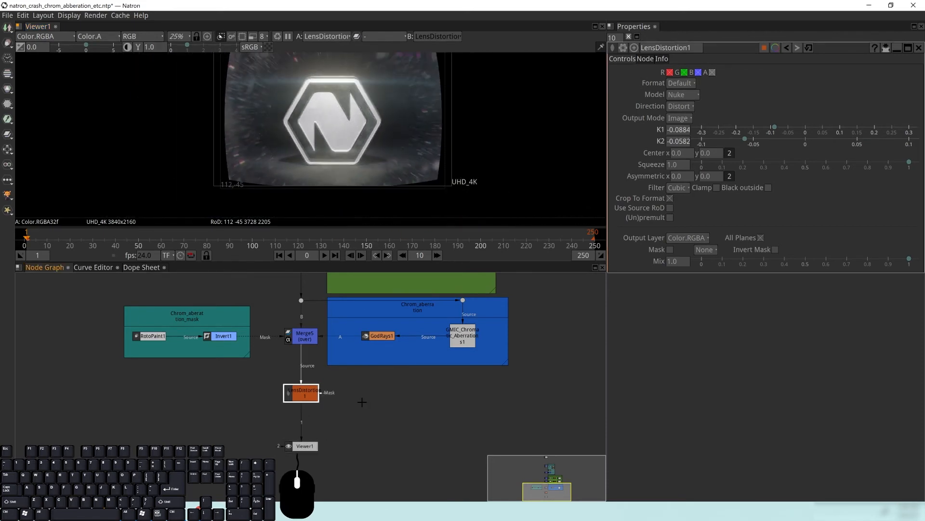
{"action": "key", "text": "Tab"}
{"action": "type", "text": "tr"}
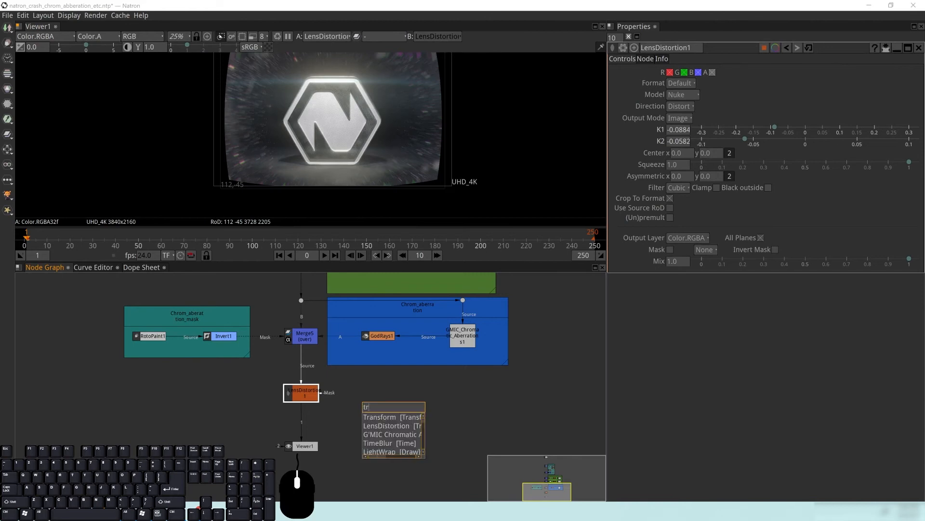
{"action": "type", "text": "ans"}
{"action": "key", "text": "Down"}
{"action": "key", "text": "Return"}
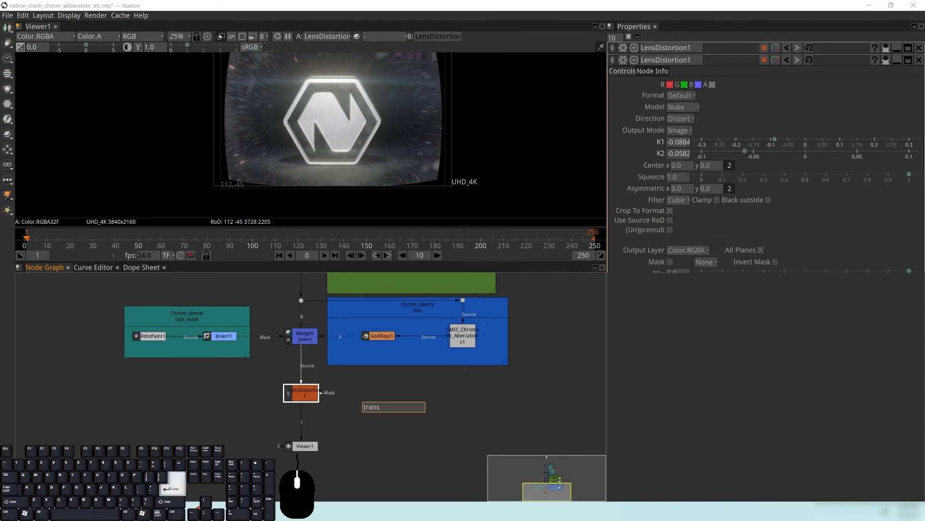
{"action": "mouse_move", "coordinate": [722, 92]}
{"action": "left_mouse_down"}
{"action": "mouse_move", "coordinate": [713, 94]}
{"action": "mouse_move", "coordinate": [720, 102]}
{"action": "left_mouse_up"}
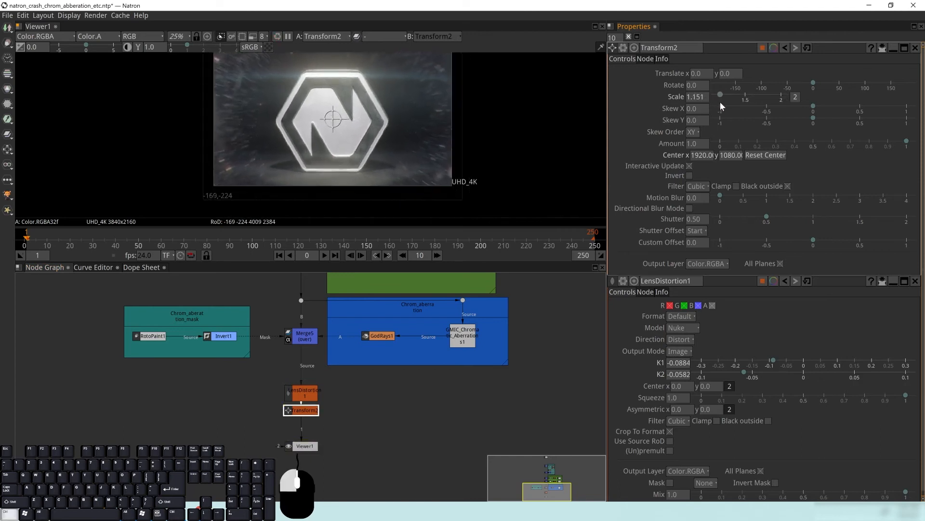
{"action": "left_click_drag", "start_coordinate": [389, 59], "coordinate": [402, 103]}
{"action": "left_click_drag", "start_coordinate": [247, 115], "coordinate": [250, 89]}
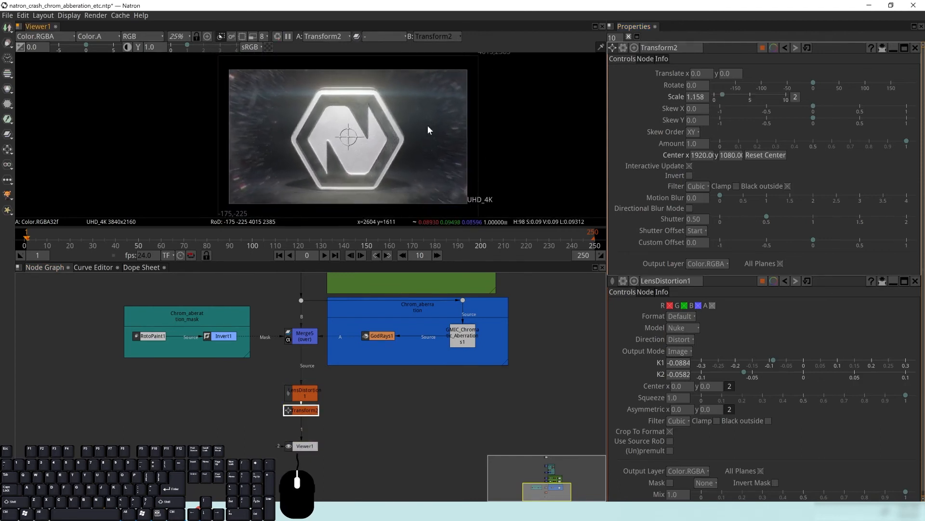
{"action": "left_click_drag", "start_coordinate": [436, 170], "coordinate": [435, 166]}
Toggle the LensDistortion node off and on repeatedly to compare the scaled composite with and without distortion.
{"action": "left_click", "coordinate": [312, 391]}
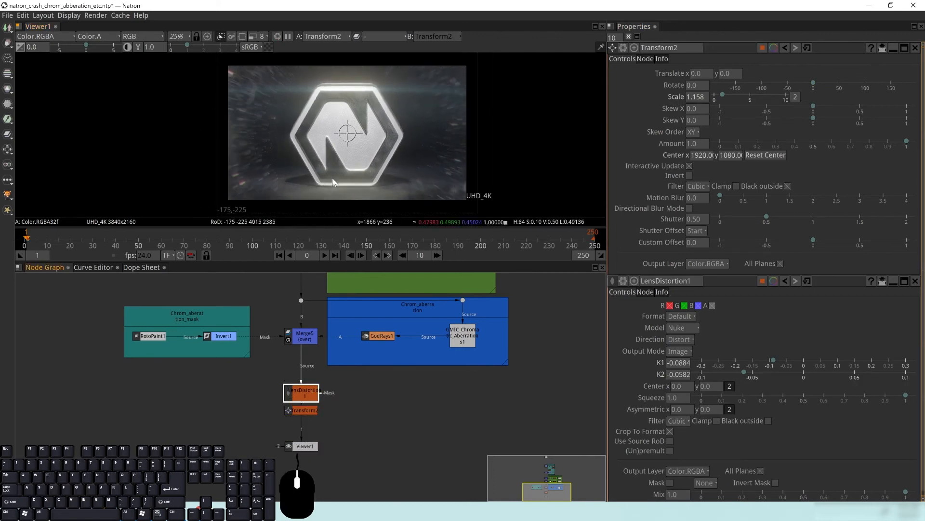
{"action": "left_click", "coordinate": [307, 394]}
{"action": "key", "text": "d"}
{"action": "key", "text": "d"}
{"action": "key", "text": "d"}
{"action": "key", "text": "d"}
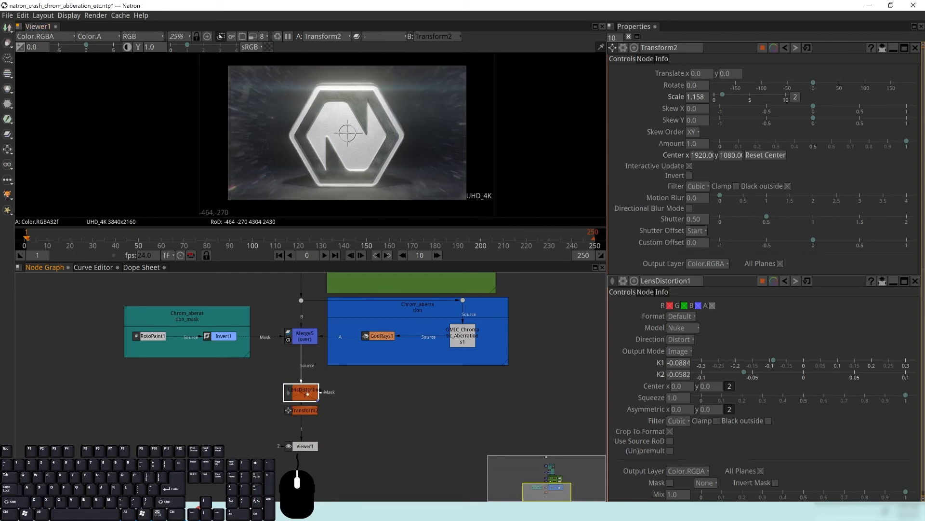
{"action": "key", "text": "d"}
{"action": "key", "text": "d"}
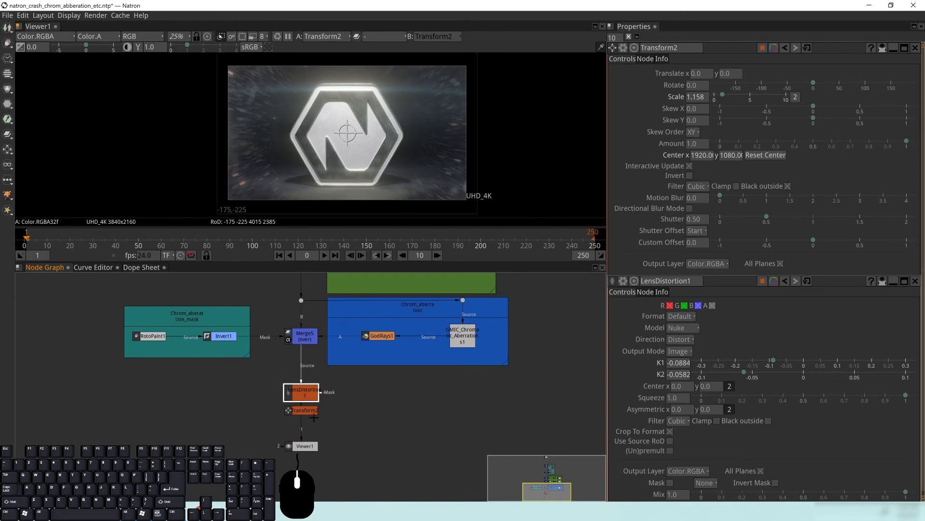
Space out the LensDistortion and Transform nodes evenly in the column between Merge5 and Viewer1.
{"action": "left_click_drag", "start_coordinate": [300, 412], "coordinate": [306, 376]}
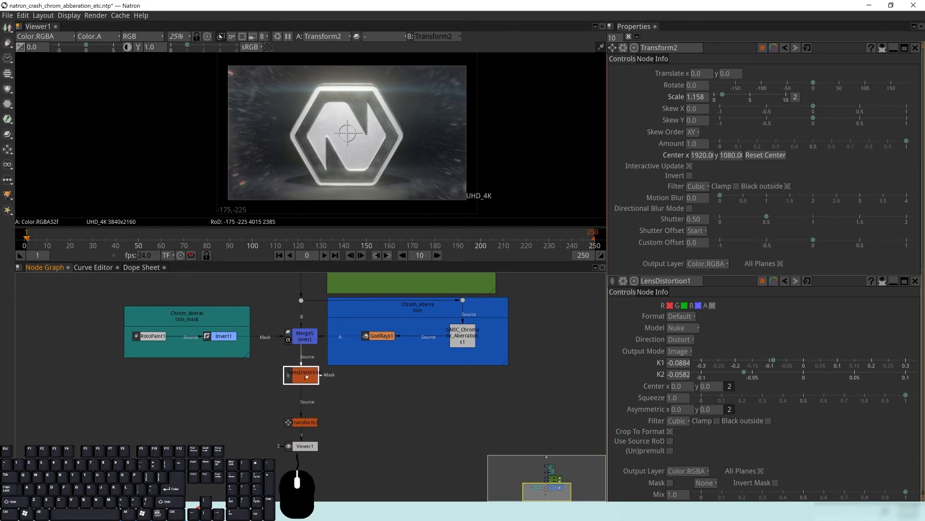
{"action": "key", "text": "d"}
{"action": "key", "text": "d"}
{"action": "left_click_drag", "start_coordinate": [306, 420], "coordinate": [302, 411]}
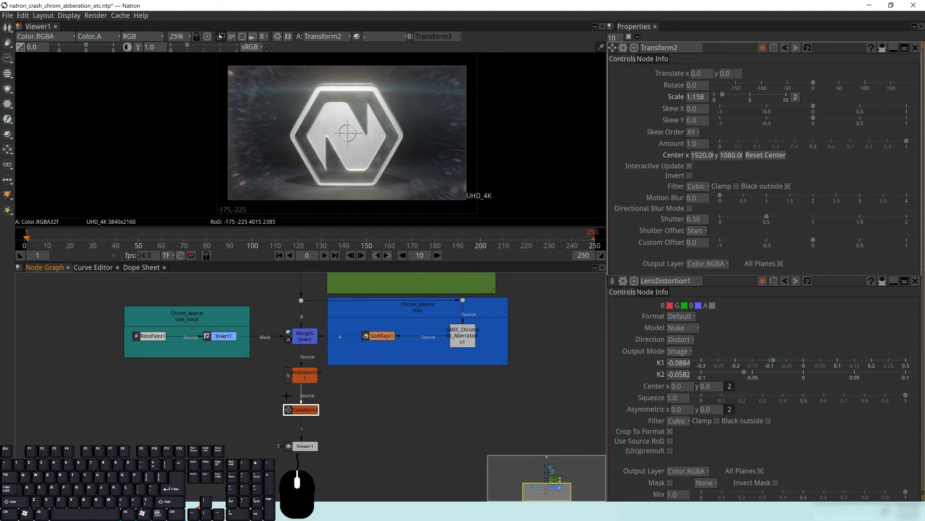
{"action": "left_click", "coordinate": [302, 376]}
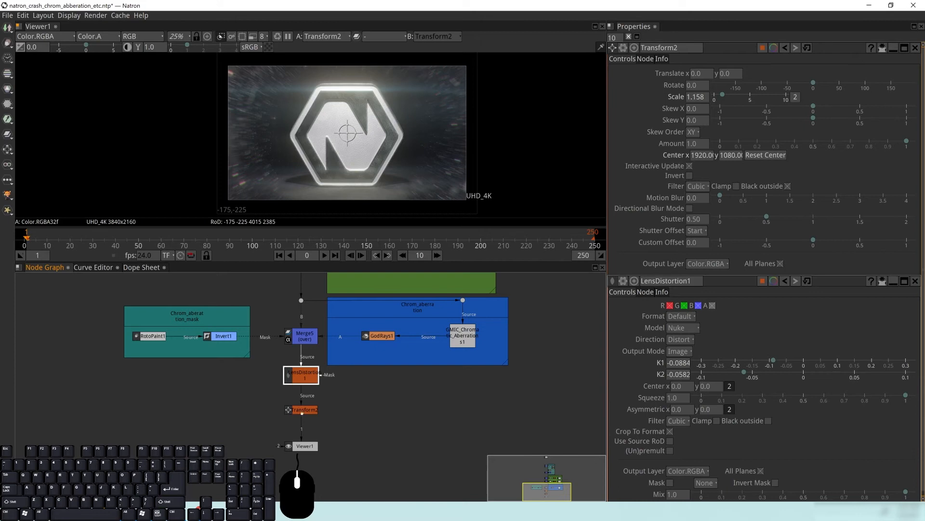
Move LensDistortion1 down close above Transform2 and shift Viewer1 away from the node column.
{"action": "scroll", "coordinate": [303, 409], "scroll_direction": "up", "scroll_amount": 3}
{"action": "scroll", "coordinate": [382, 399], "scroll_direction": "down", "scroll_amount": 6}
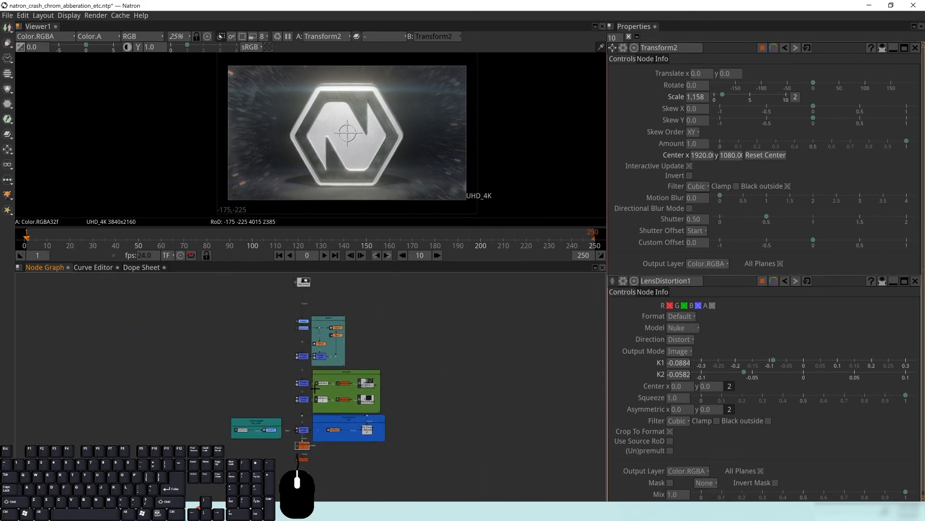
{"action": "scroll", "coordinate": [338, 390], "scroll_direction": "up", "scroll_amount": 4}
{"action": "left_click_drag", "start_coordinate": [433, 415], "coordinate": [414, 394]}
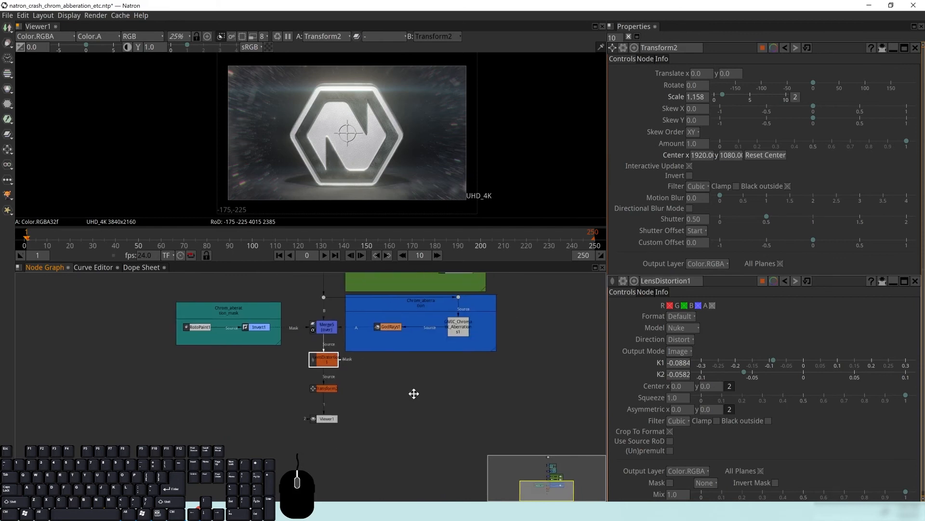
{"action": "left_click_drag", "start_coordinate": [324, 360], "coordinate": [323, 385]}
{"action": "left_click_drag", "start_coordinate": [323, 419], "coordinate": [256, 443]}
Add a Backdrop around the LensDistortion1 and Transform2 nodes.
{"action": "left_click_drag", "start_coordinate": [284, 356], "coordinate": [333, 414]}
{"action": "key", "text": "Tab"}
{"action": "type", "text": "Transform"}
{"action": "key", "text": "BackSpace"}
{"action": "type", "text": "n"}
{"action": "key", "text": "BackSpace"}
{"action": "type", "text": "back"}
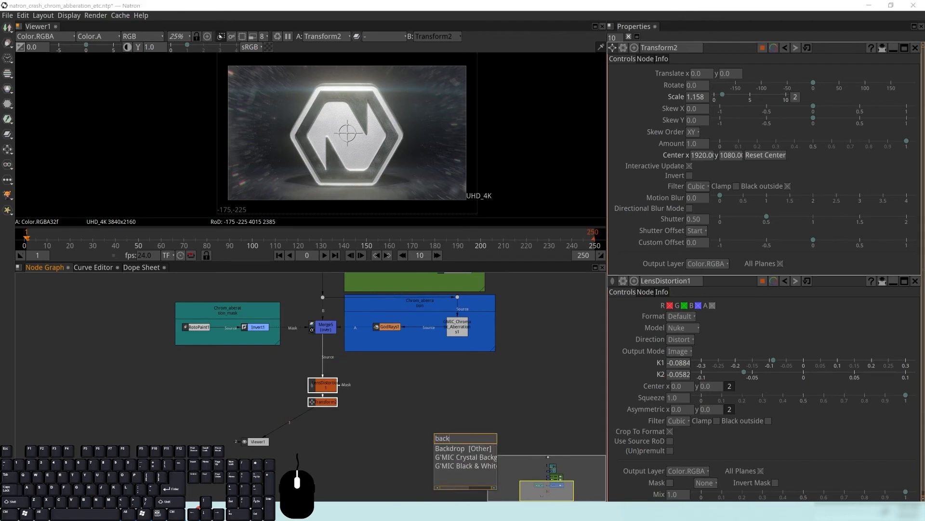
{"action": "key", "text": "Return"}
Rename the new backdrop to lens_distort.
{"action": "left_click", "coordinate": [333, 372]}
{"action": "left_click", "coordinate": [331, 373]}
{"action": "left_click_drag", "start_coordinate": [686, 48], "coordinate": [574, 45]}
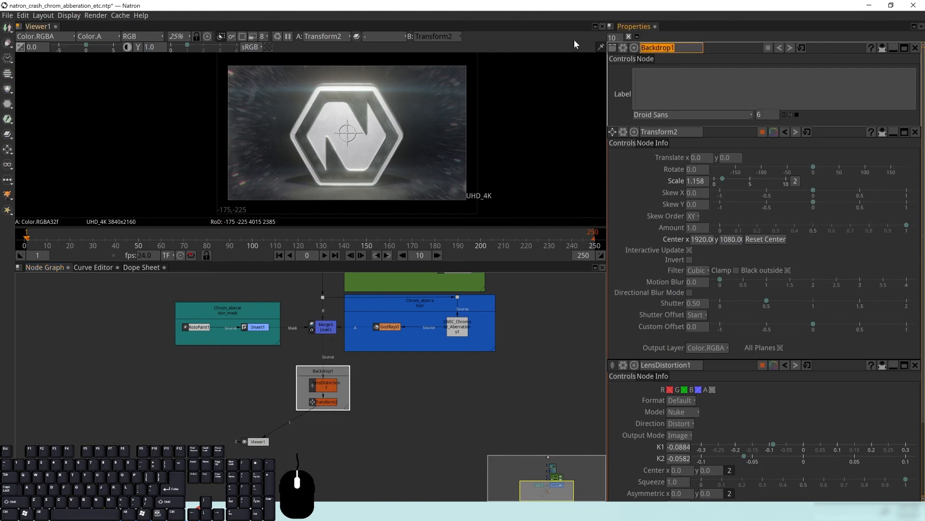
{"action": "type", "text": "lens_distort"}
{"action": "key", "text": "Return"}
Change the lens_distort backdrop's colour to yellow.
{"action": "left_click", "coordinate": [371, 372]}
{"action": "left_click", "coordinate": [335, 372]}
{"action": "left_click", "coordinate": [769, 48]}
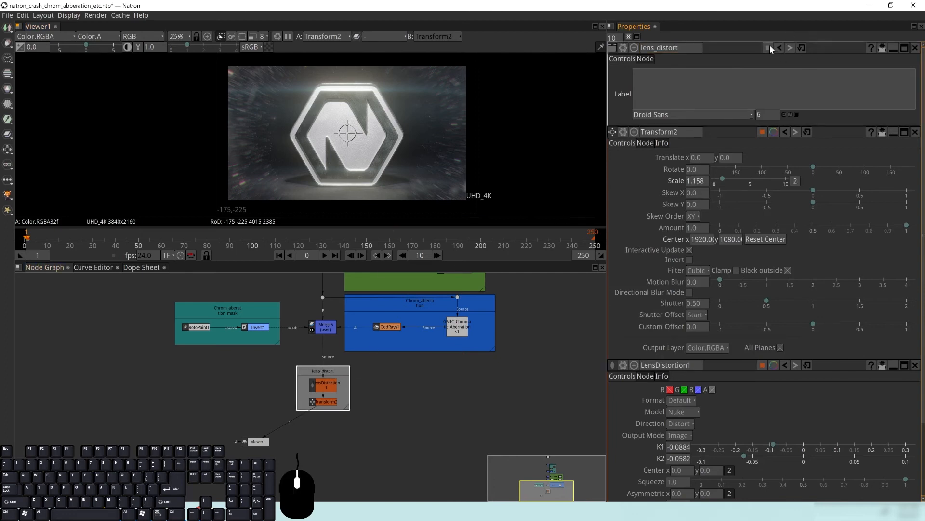
{"action": "left_click_drag", "start_coordinate": [509, 210], "coordinate": [536, 218]}
{"action": "left_click", "coordinate": [521, 308]}
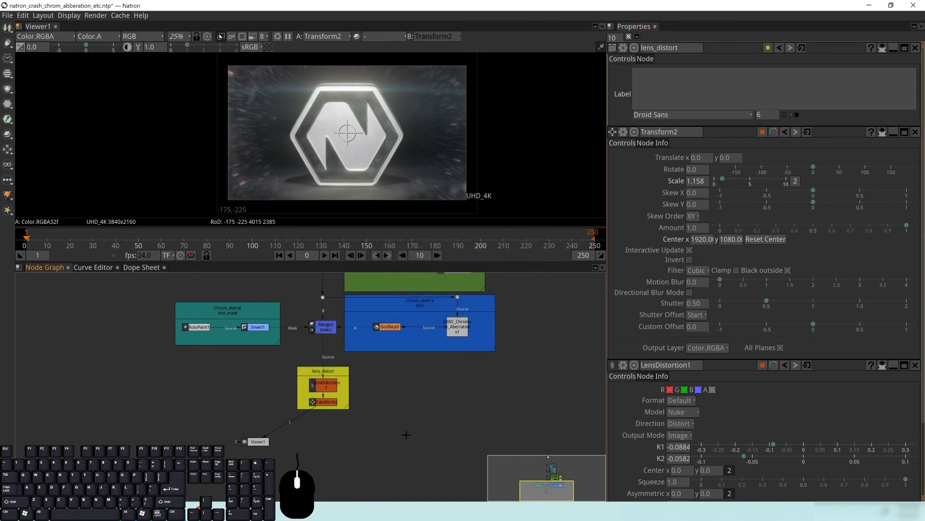
Move Viewer1 farther away from the lens_distort backdrop.
{"action": "scroll", "coordinate": [352, 367], "scroll_direction": "down", "scroll_amount": 5}
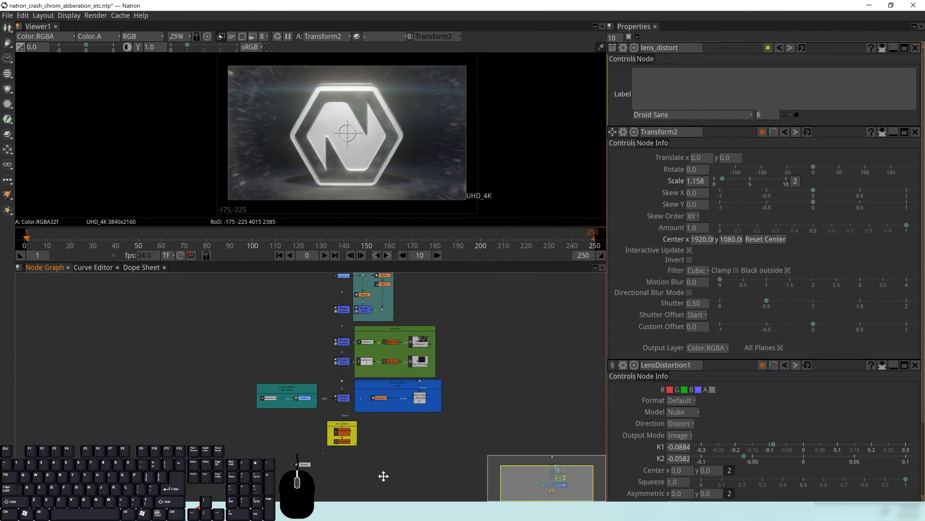
{"action": "left_click_drag", "start_coordinate": [384, 477], "coordinate": [381, 409]}
{"action": "left_click_drag", "start_coordinate": [299, 399], "coordinate": [274, 415]}
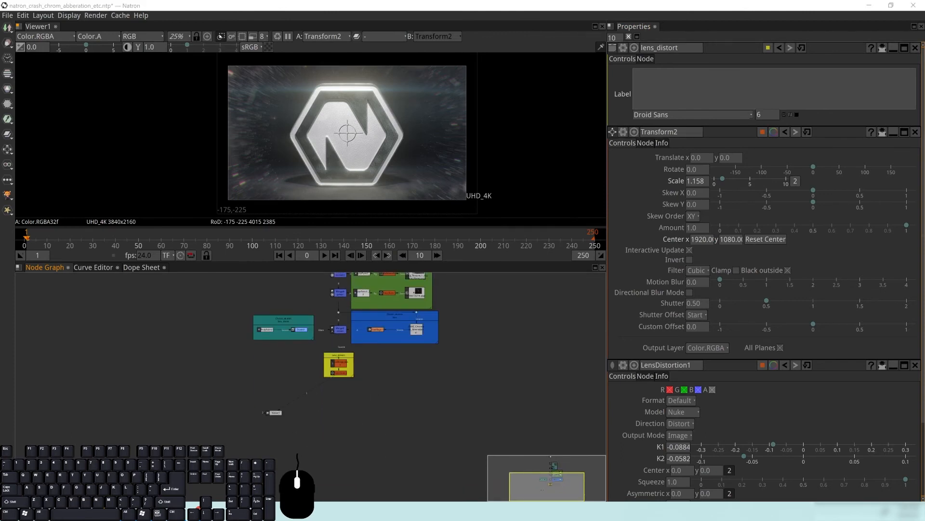
{"action": "left_click_drag", "start_coordinate": [386, 385], "coordinate": [388, 395]}
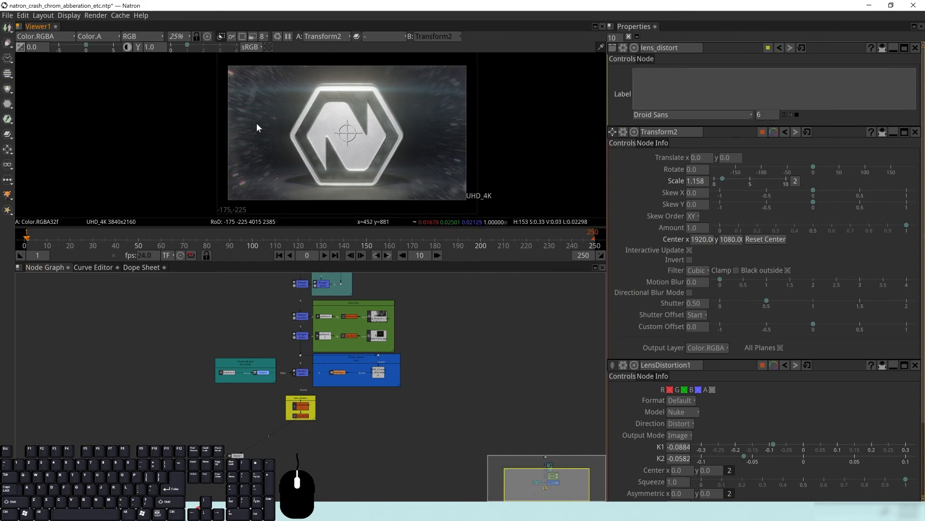
{"action": "scroll", "coordinate": [362, 478], "scroll_direction": "up", "scroll_amount": 2}
{"action": "left_click_drag", "start_coordinate": [422, 378], "coordinate": [417, 392]}
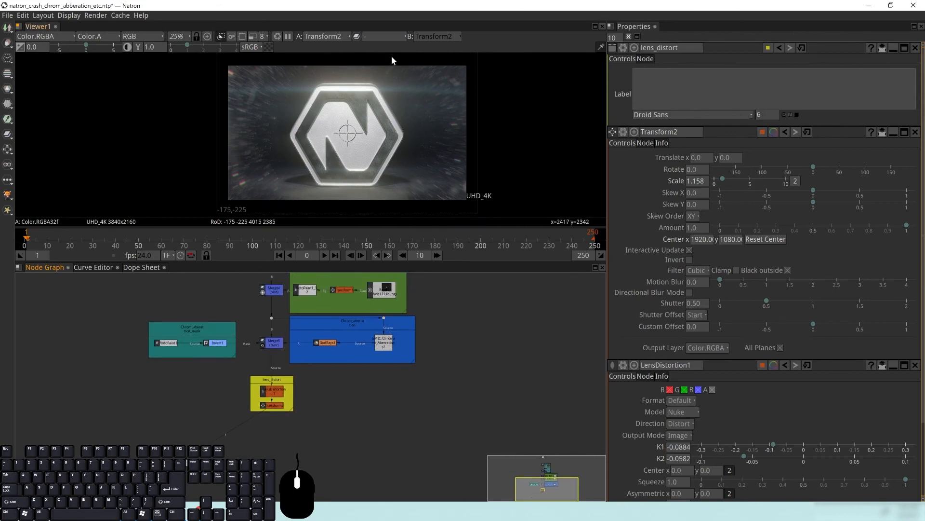
{"action": "left_click_drag", "start_coordinate": [337, 438], "coordinate": [345, 430]}
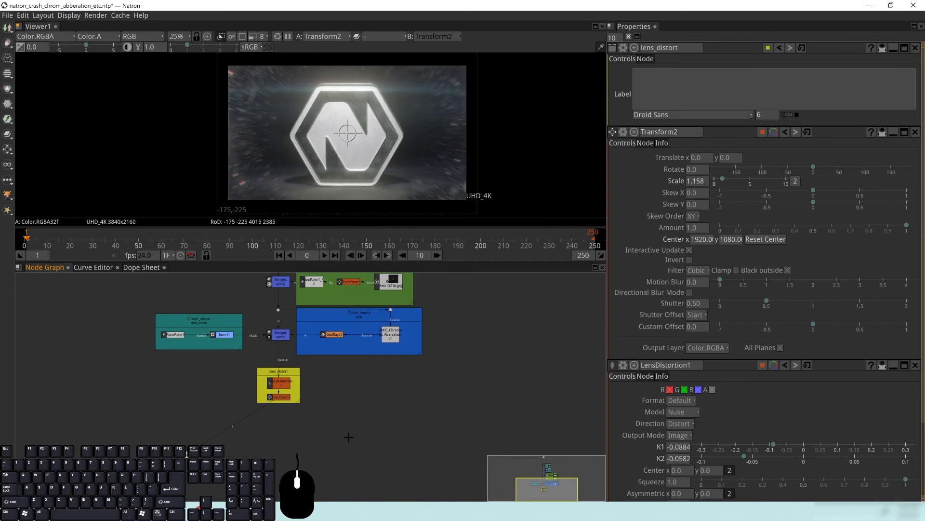
{"action": "left_click_drag", "start_coordinate": [402, 374], "coordinate": [409, 408]}
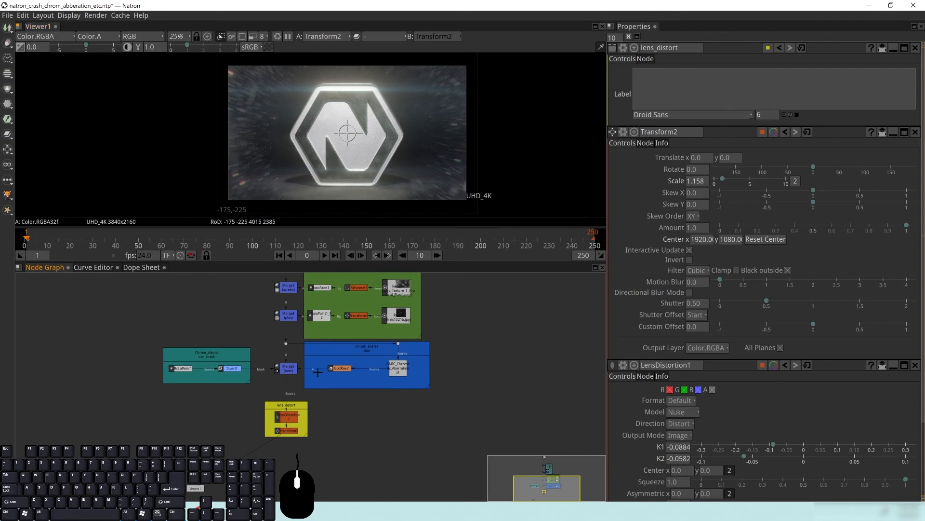
Add a Constant node near the lens_distort backdrop and leave only its properties open.
{"action": "scroll", "coordinate": [289, 386], "scroll_direction": "up", "scroll_amount": 4}
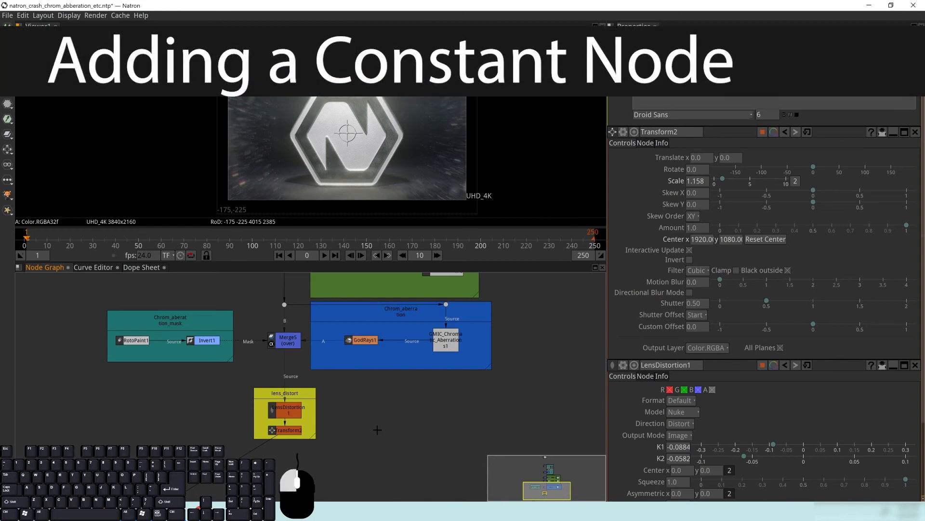
{"action": "left_click_drag", "start_coordinate": [420, 406], "coordinate": [389, 381]}
{"action": "key", "text": "Tab"}
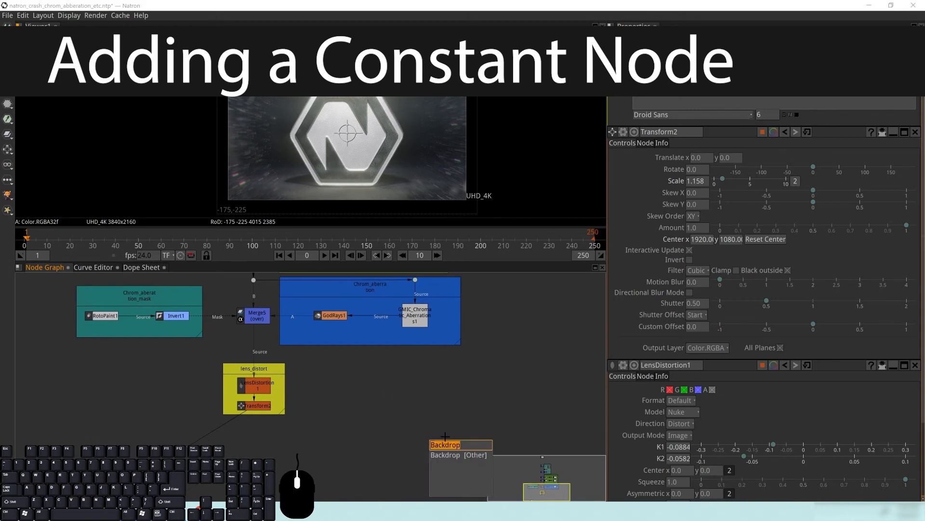
{"action": "type", "text": "constant"}
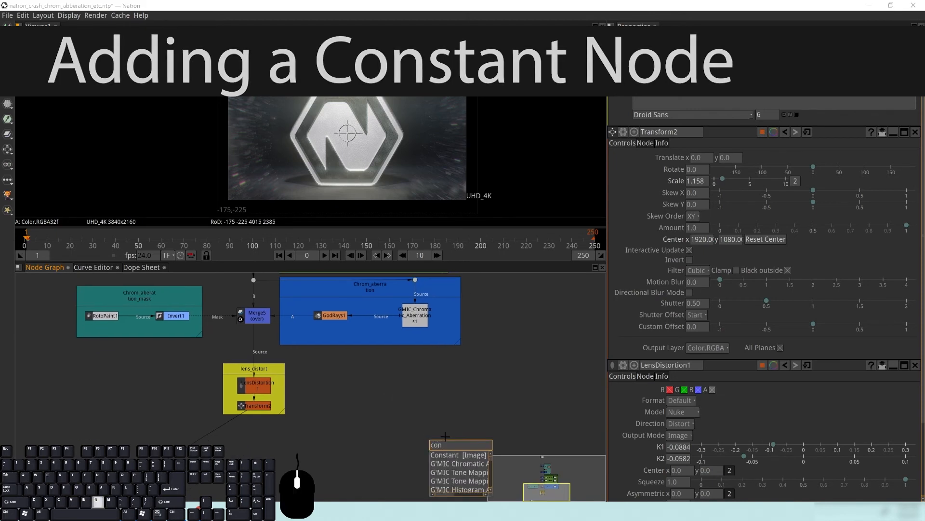
{"action": "key", "text": "Return"}
{"action": "left_click_drag", "start_coordinate": [465, 442], "coordinate": [424, 439]}
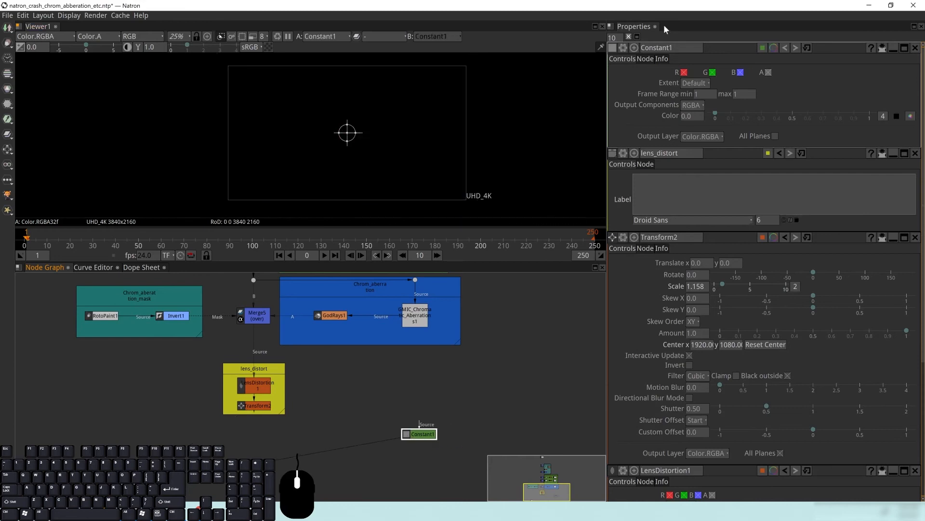
{"action": "left_click", "coordinate": [629, 36]}
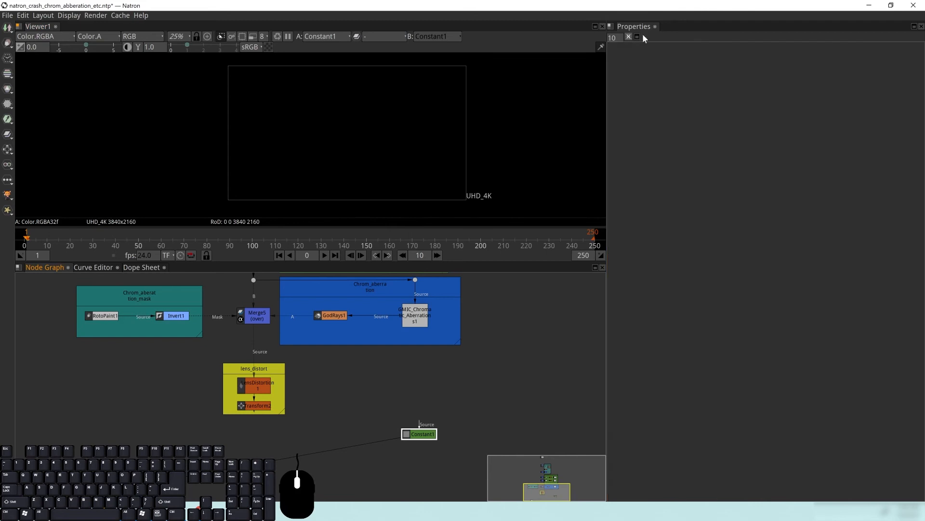
{"action": "double_click", "coordinate": [425, 437]}
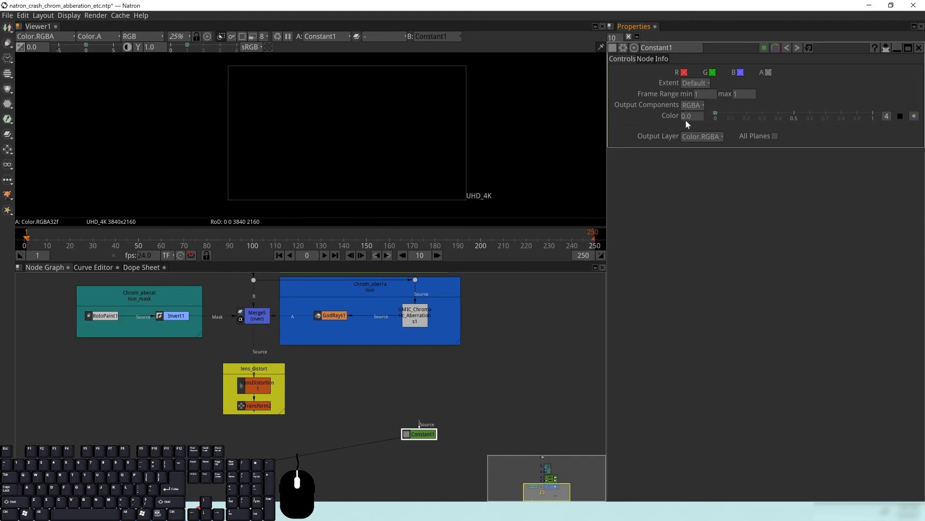
Try the Constant node's colour at white, black and a picked light blue, and discard the picked colour.
{"action": "left_click_drag", "start_coordinate": [714, 114], "coordinate": [872, 116]}
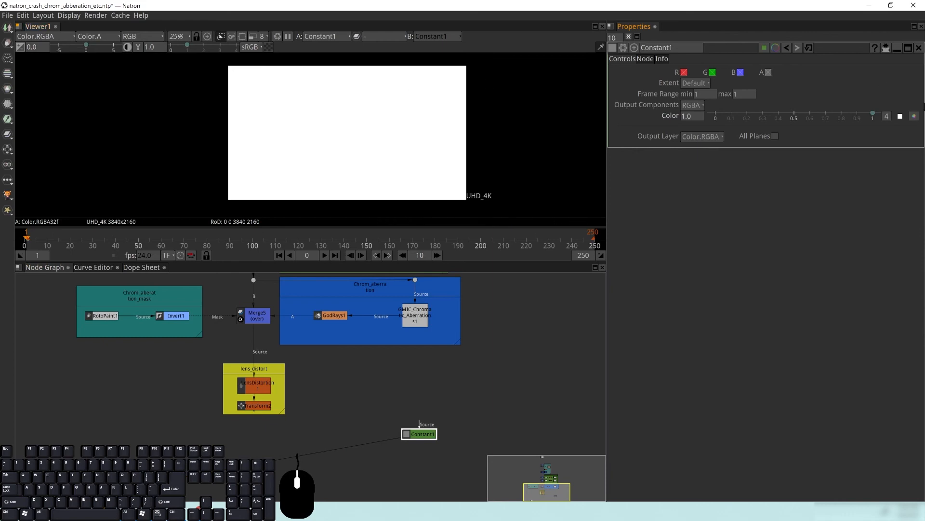
{"action": "left_click_drag", "start_coordinate": [873, 116], "coordinate": [494, 233]}
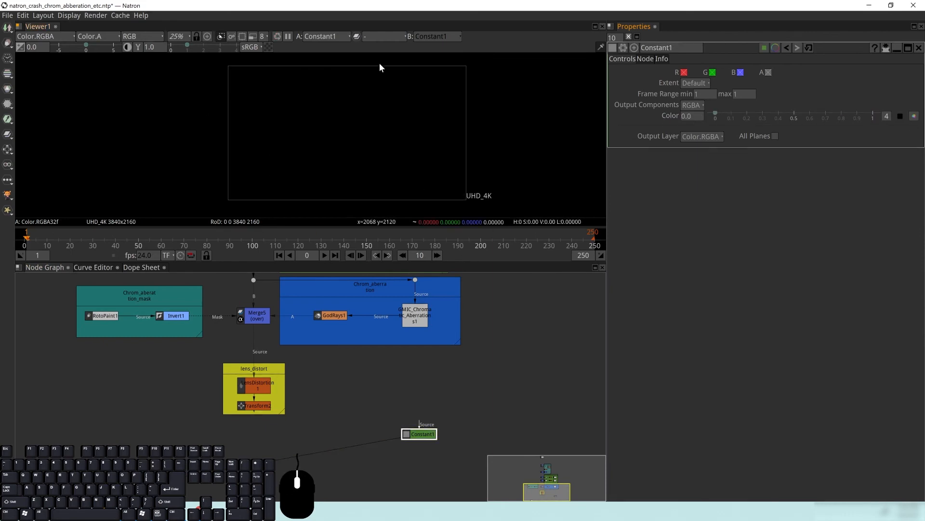
{"action": "left_click", "coordinate": [914, 118]}
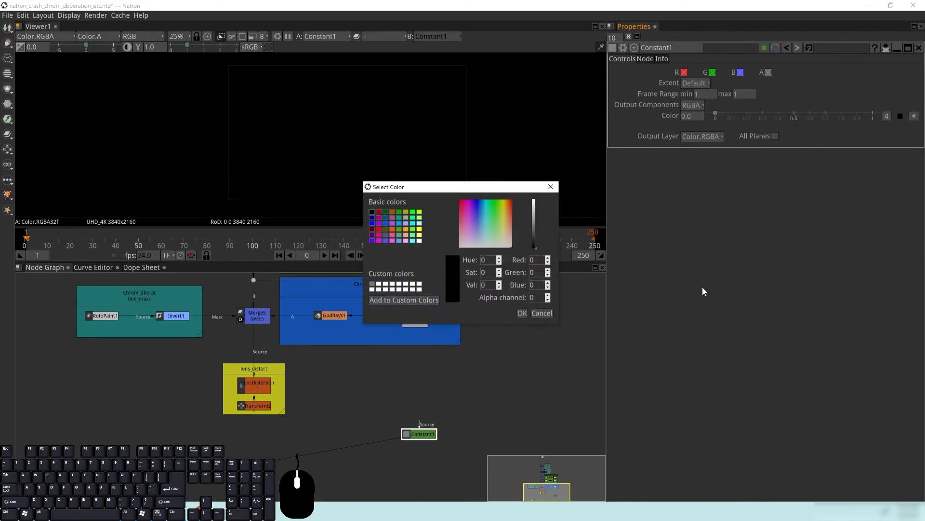
{"action": "left_click_drag", "start_coordinate": [474, 239], "coordinate": [507, 202]}
{"action": "left_click_drag", "start_coordinate": [535, 244], "coordinate": [480, 207]}
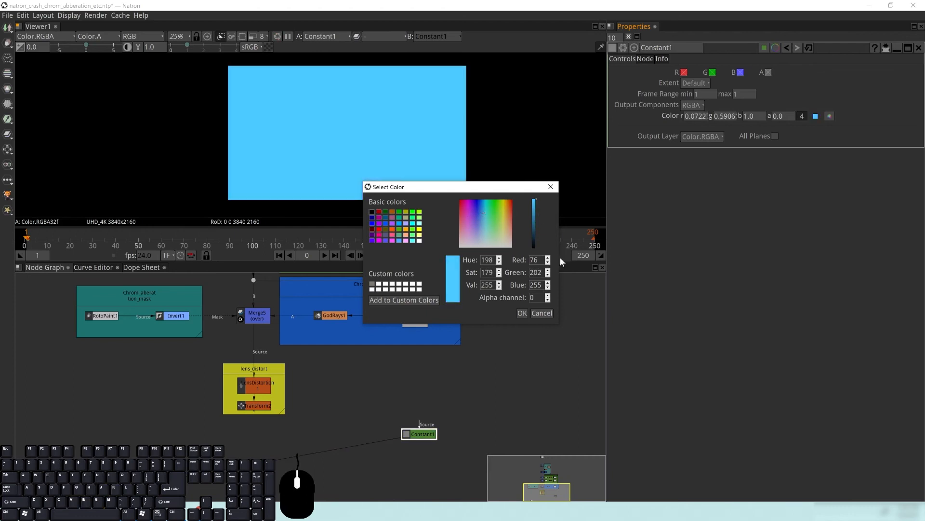
{"action": "double_click", "coordinate": [533, 298]}
{"action": "mouse_move", "coordinate": [484, 212]}
{"action": "left_mouse_down"}
{"action": "mouse_move", "coordinate": [479, 234]}
{"action": "mouse_move", "coordinate": [482, 222]}
{"action": "left_mouse_up"}
{"action": "left_click", "coordinate": [546, 313]}
Set the Constant node's colour to 1.0 and check its alpha channel value in the colour picker.
{"action": "left_click_drag", "start_coordinate": [715, 115], "coordinate": [873, 115]}
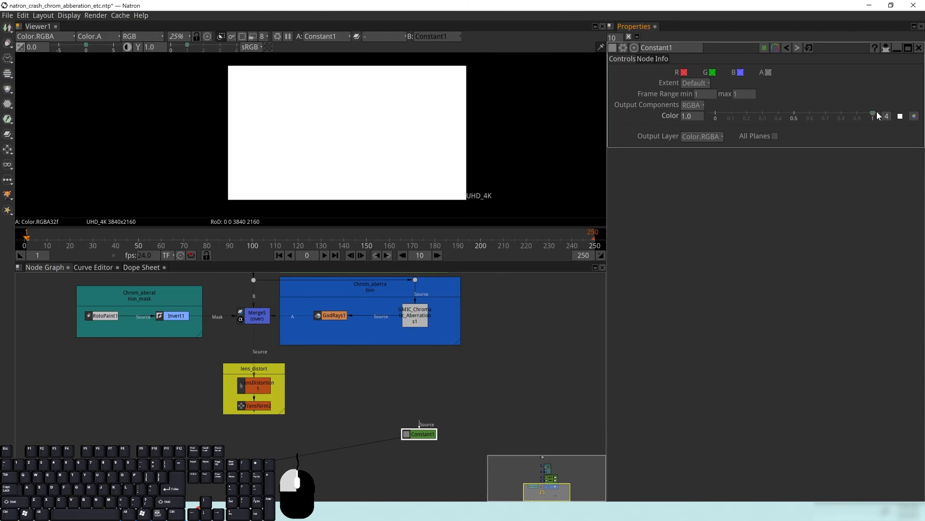
{"action": "left_click", "coordinate": [915, 117]}
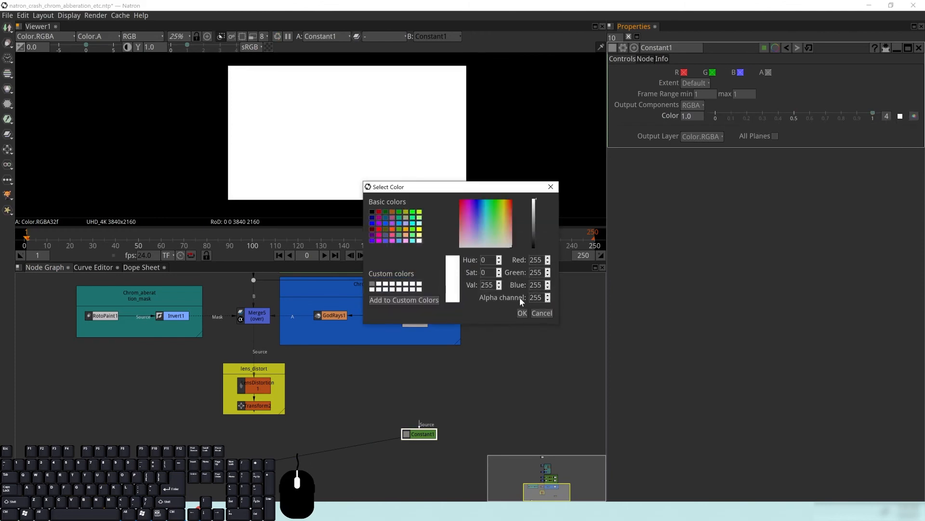
{"action": "double_click", "coordinate": [535, 298]}
{"action": "left_click_drag", "start_coordinate": [513, 187], "coordinate": [492, 182]}
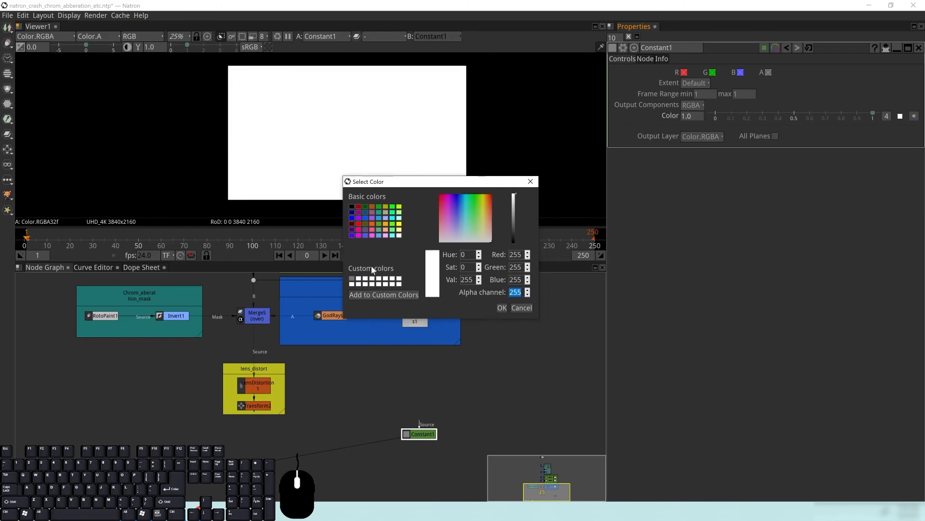
{"action": "left_click", "coordinate": [503, 307]}
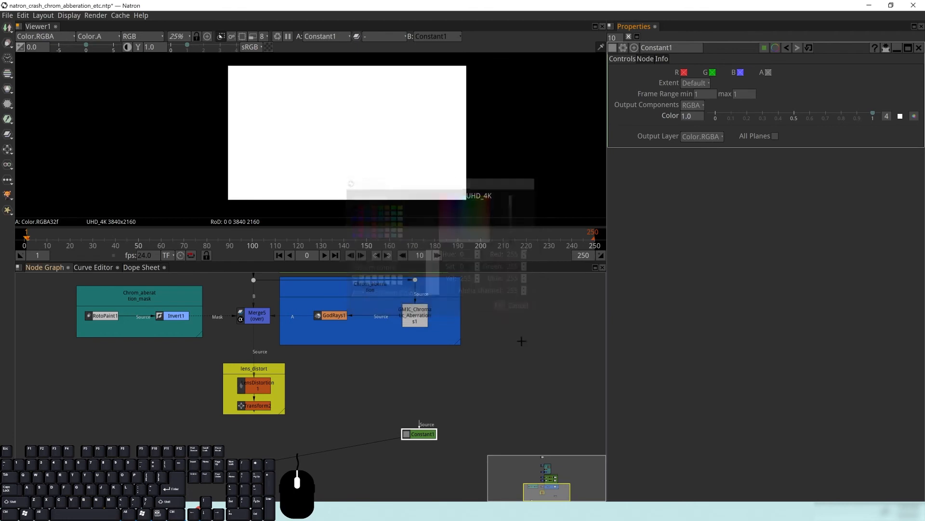
Switch the viewer repeatedly between RGB and alpha to compare the white Constant's channels.
{"action": "key", "text": "a"}
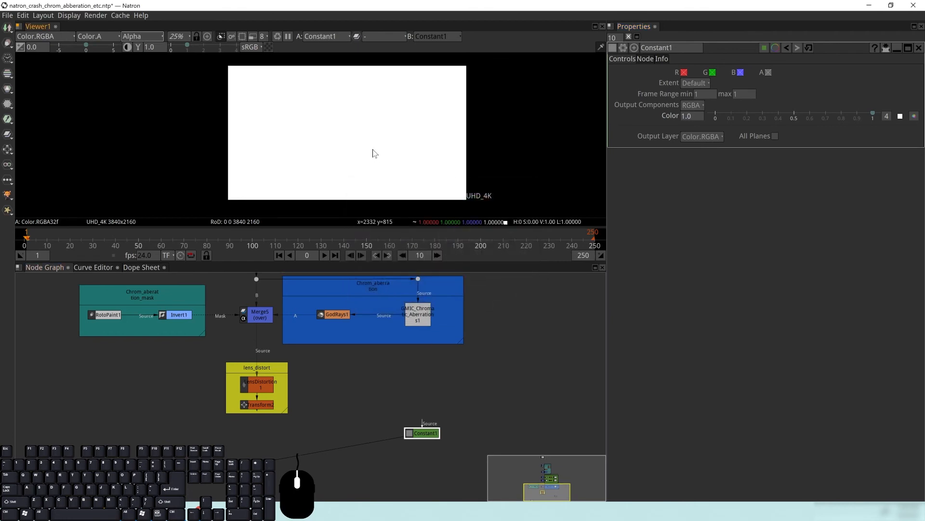
{"action": "key", "text": "a"}
{"action": "key", "text": "a"}
{"action": "key", "text": "a"}
{"action": "key", "text": "a"}
{"action": "key", "text": "a"}
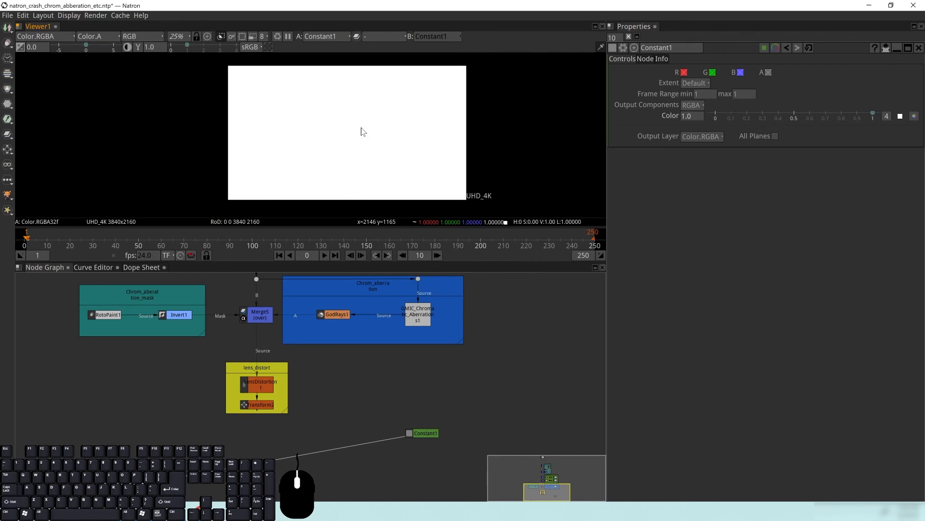
{"action": "key", "text": "a"}
{"action": "key", "text": "a"}
{"action": "key", "text": "a"}
{"action": "key", "text": "a"}
{"action": "key", "text": "a"}
{"action": "key", "text": "a"}
{"action": "key", "text": "a"}
{"action": "key", "text": "a"}
Set the Constant node's colour to 0.0 and toggle the viewer between RGB and alpha, ending on the alpha display.
{"action": "left_click_drag", "start_coordinate": [873, 114], "coordinate": [659, 144]}
{"action": "key", "text": "a"}
{"action": "key", "text": "a"}
{"action": "key", "text": "a"}
{"action": "key", "text": "a"}
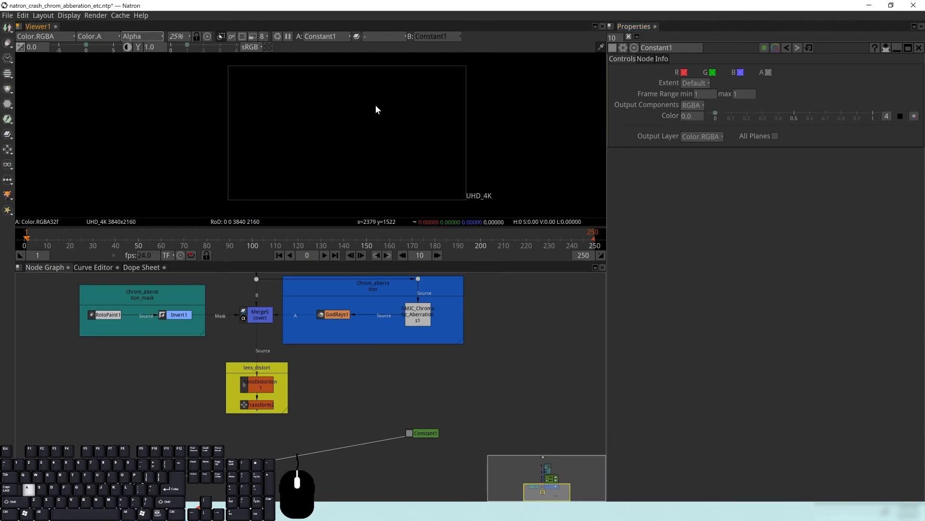
{"action": "key", "text": "a"}
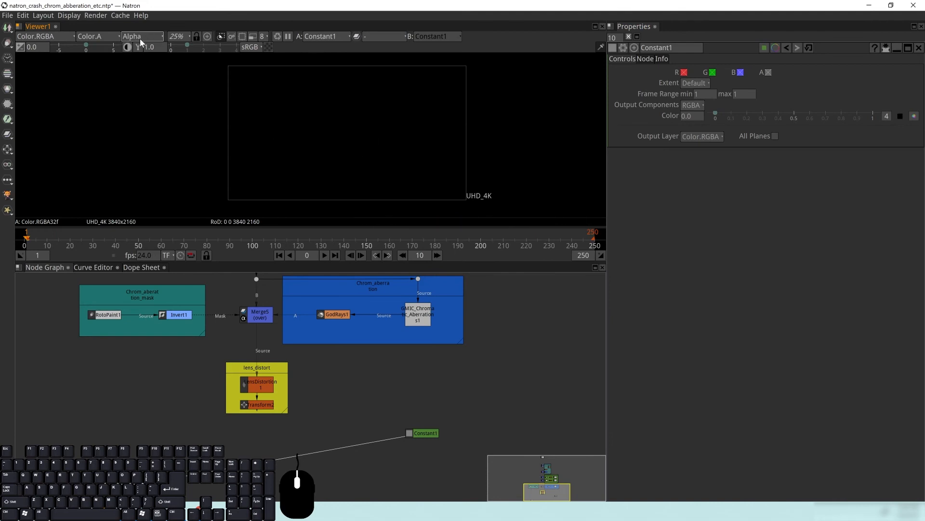
Set the Constant node's alpha channel to 255 in the colour picker, keeping its colour black.
{"action": "left_click", "coordinate": [899, 118]}
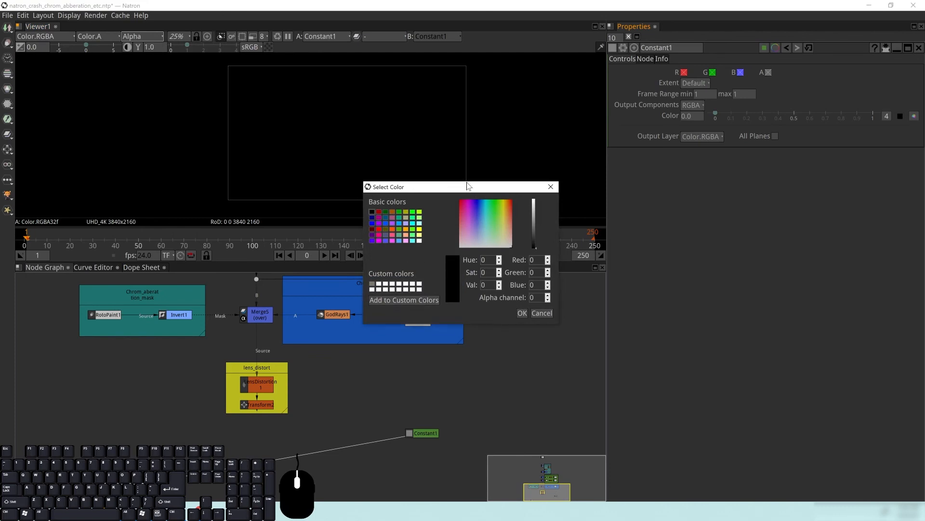
{"action": "left_click_drag", "start_coordinate": [467, 186], "coordinate": [430, 186]}
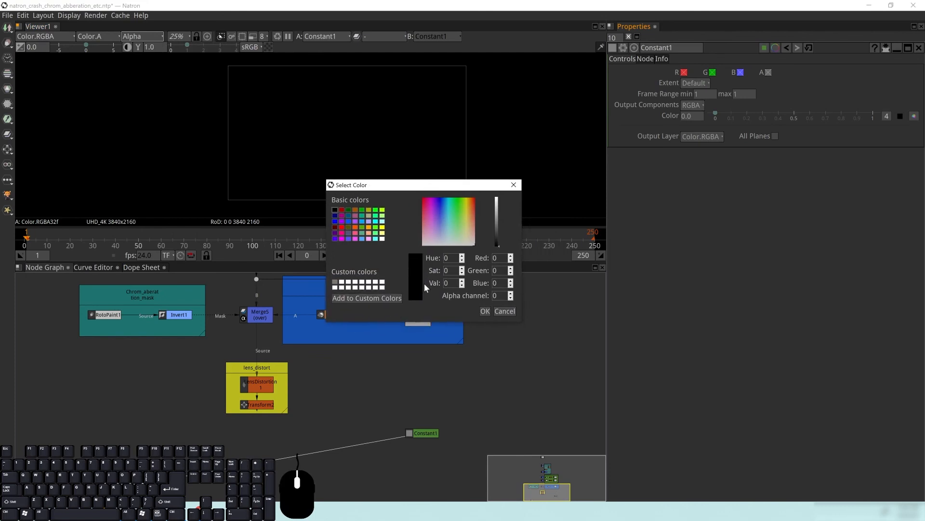
{"action": "left_click", "coordinate": [456, 294]}
{"action": "type", "text": "1"}
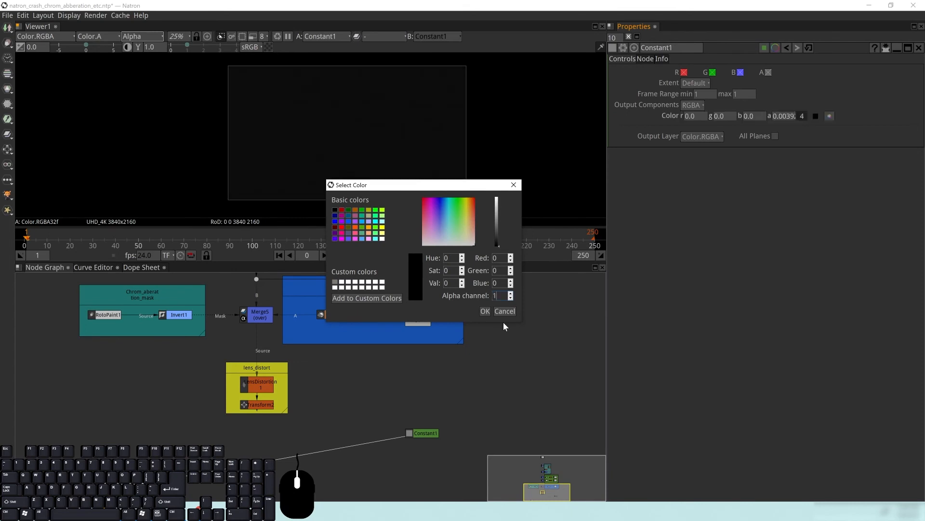
{"action": "key", "text": "shift+Home"}
{"action": "type", "text": "255"}
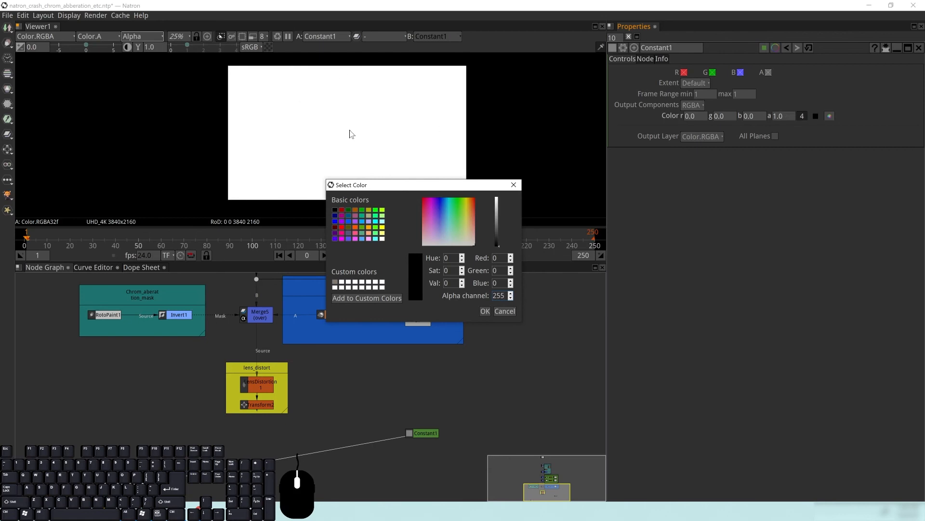
{"action": "left_click", "coordinate": [484, 311]}
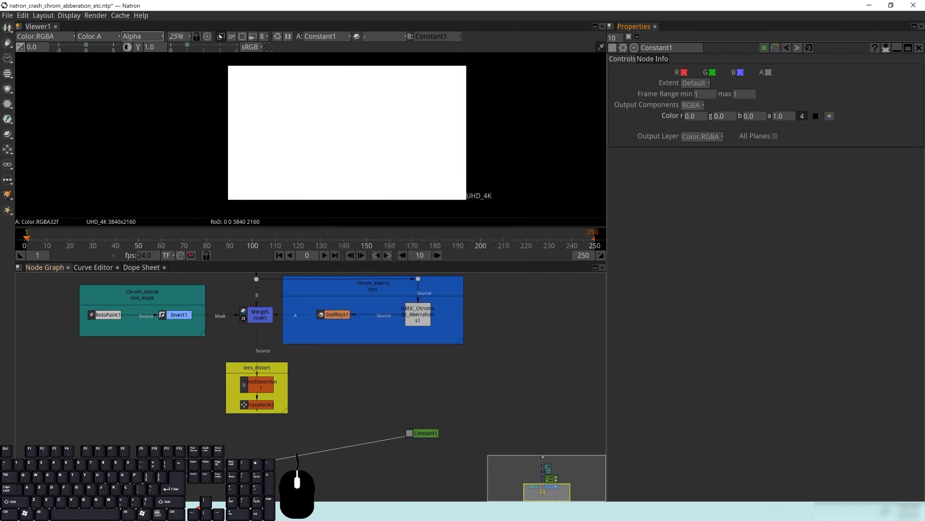
Switch the viewer back to RGB and add a Merge node combining the black Constant with the lens distortion output.
{"action": "left_click_drag", "start_coordinate": [423, 440], "coordinate": [407, 447]}
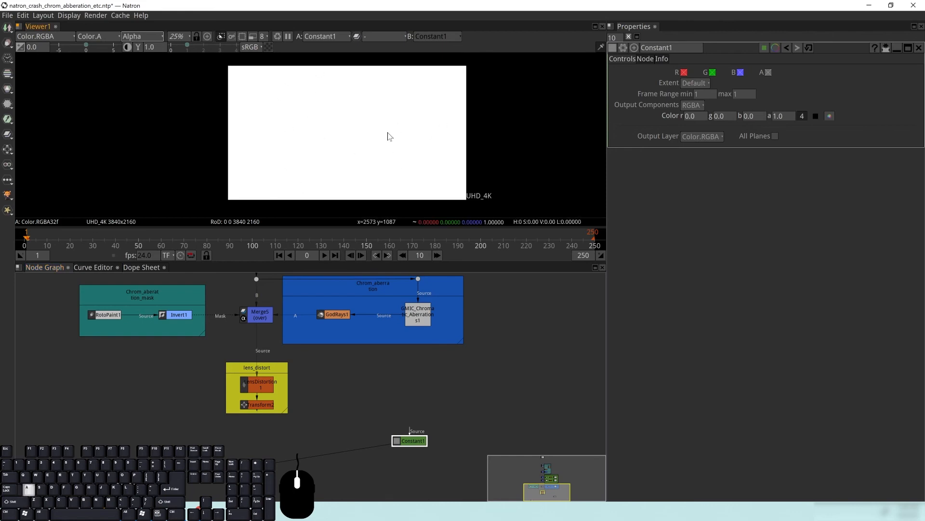
{"action": "key", "text": "a"}
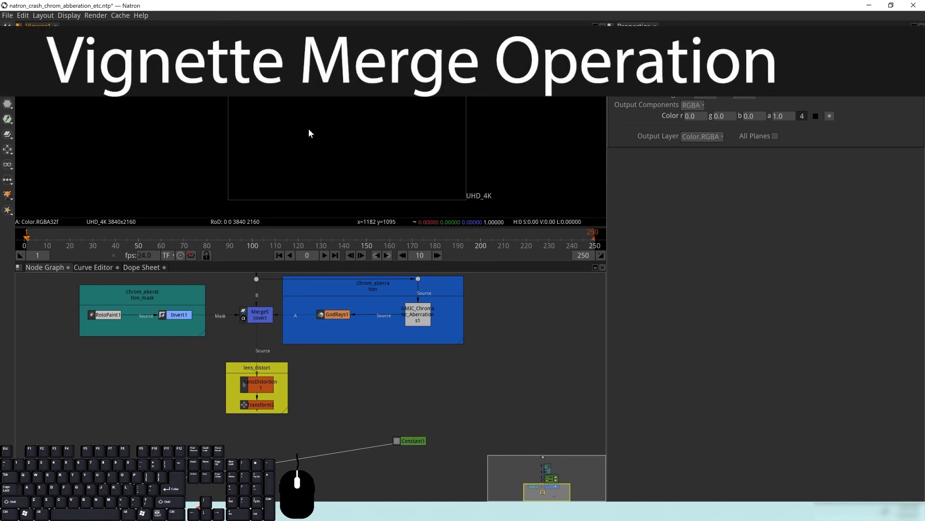
{"action": "left_click_drag", "start_coordinate": [287, 435], "coordinate": [433, 369]}
{"action": "key", "text": "m"}
{"action": "left_click_drag", "start_coordinate": [304, 367], "coordinate": [306, 332]}
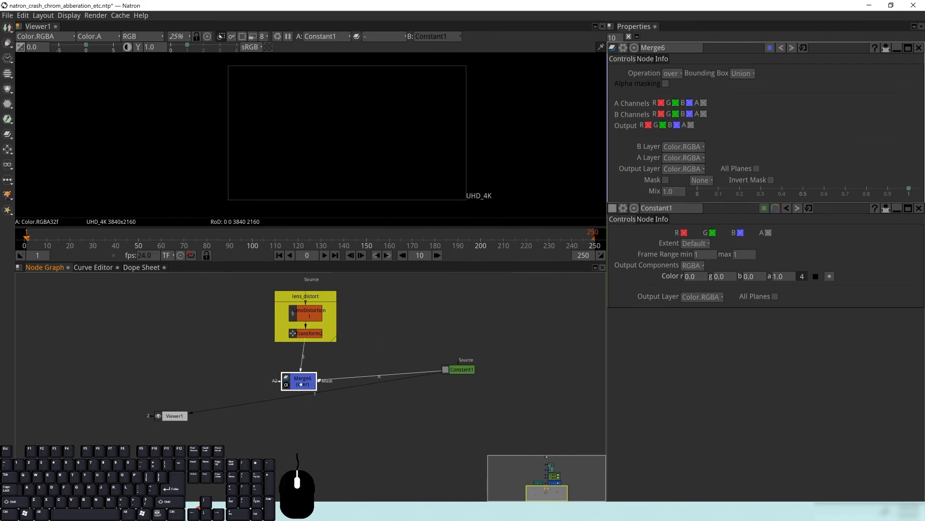
Position the new Merge below the lens_distort group, connect the Viewer to it and place the Viewer beneath.
{"action": "left_click_drag", "start_coordinate": [311, 384], "coordinate": [318, 382]}
{"action": "left_click_drag", "start_coordinate": [167, 419], "coordinate": [257, 468]}
{"action": "left_click", "coordinate": [309, 380]}
{"action": "left_click_drag", "start_coordinate": [451, 410], "coordinate": [417, 429]}
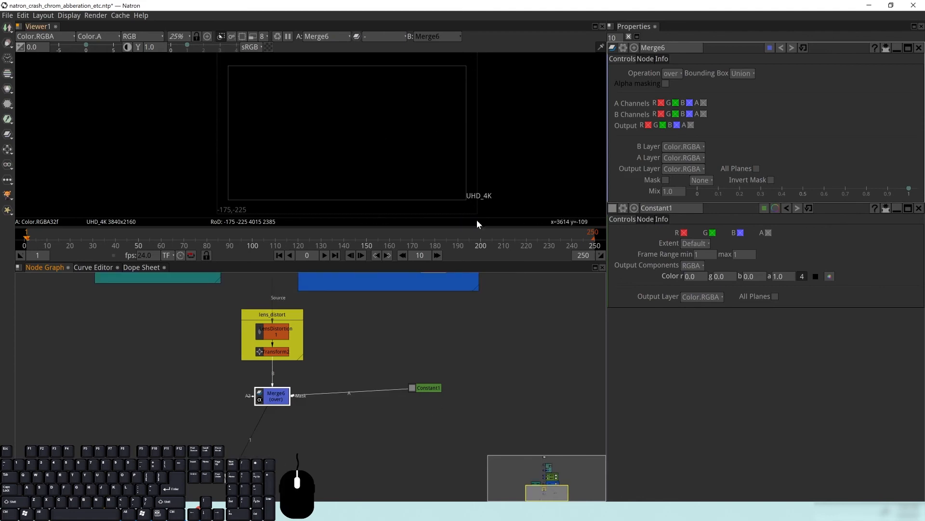
Set the new Merge's operation to multiply with mix 0.0, and align the Constant node beside it.
{"action": "left_click", "coordinate": [669, 75]}
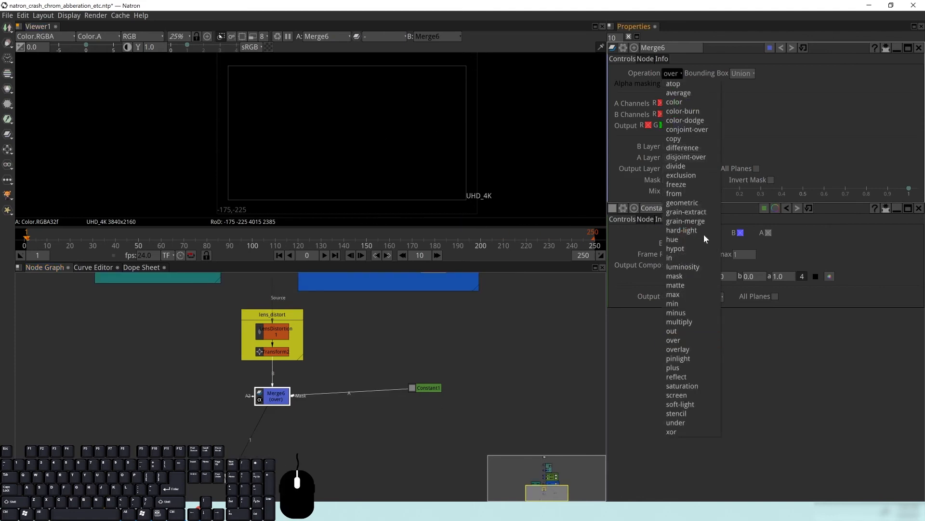
{"action": "left_click", "coordinate": [686, 321]}
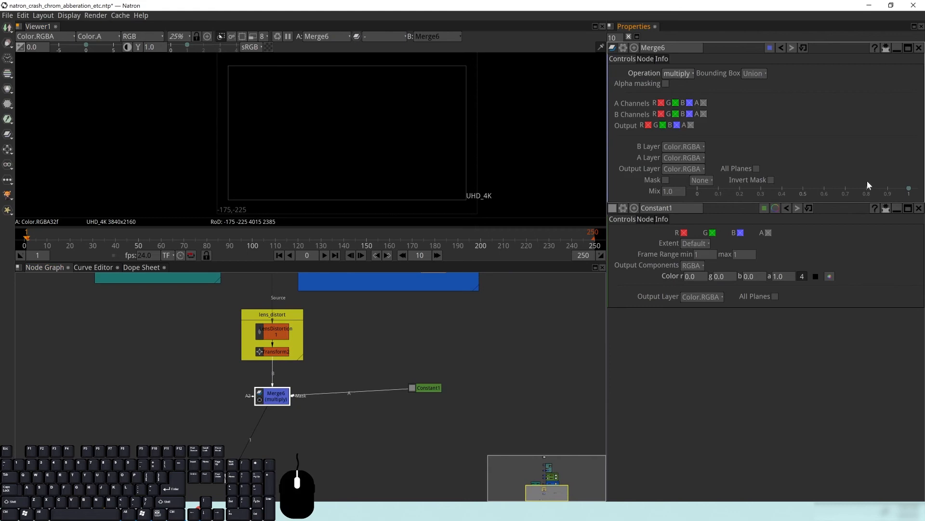
{"action": "left_click_drag", "start_coordinate": [911, 191], "coordinate": [694, 191]}
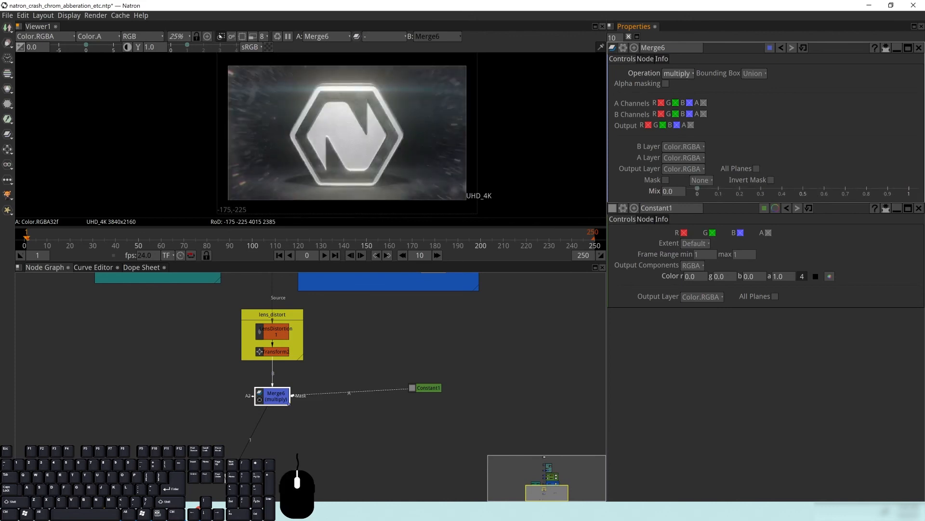
{"action": "left_click_drag", "start_coordinate": [426, 388], "coordinate": [413, 397]}
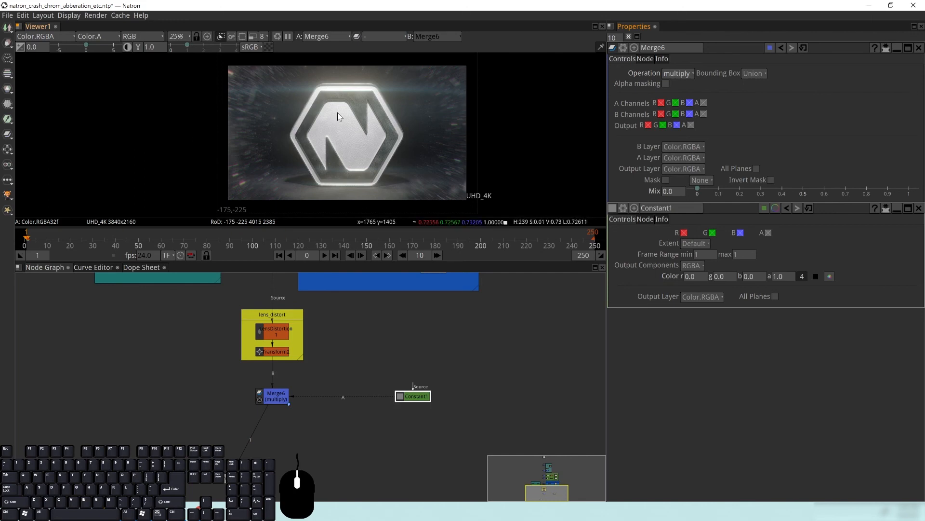
{"action": "left_click_drag", "start_coordinate": [423, 400], "coordinate": [432, 399]}
Copy the RotoPaint mask feeding the plus Merge in the Lens_dirt group and paste it near the Constant.
{"action": "left_click_drag", "start_coordinate": [381, 349], "coordinate": [430, 405]}
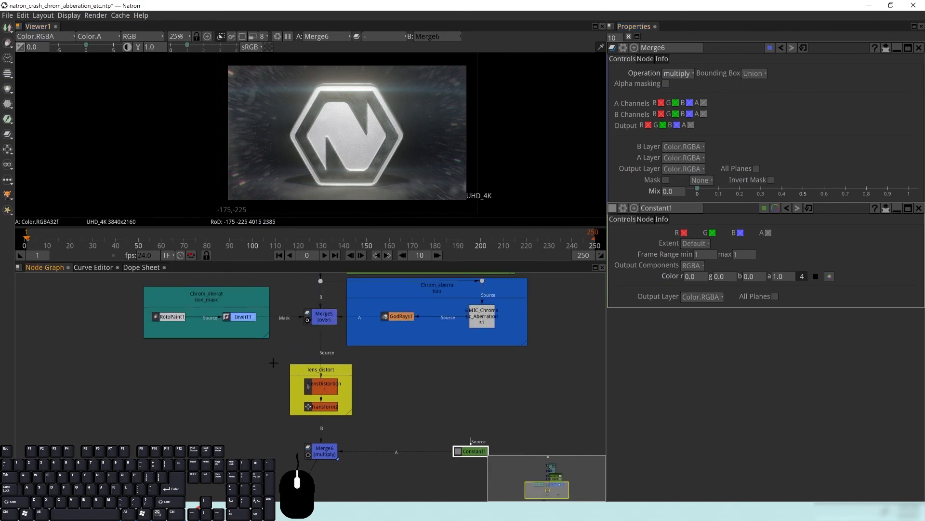
{"action": "left_click_drag", "start_coordinate": [410, 364], "coordinate": [359, 487]}
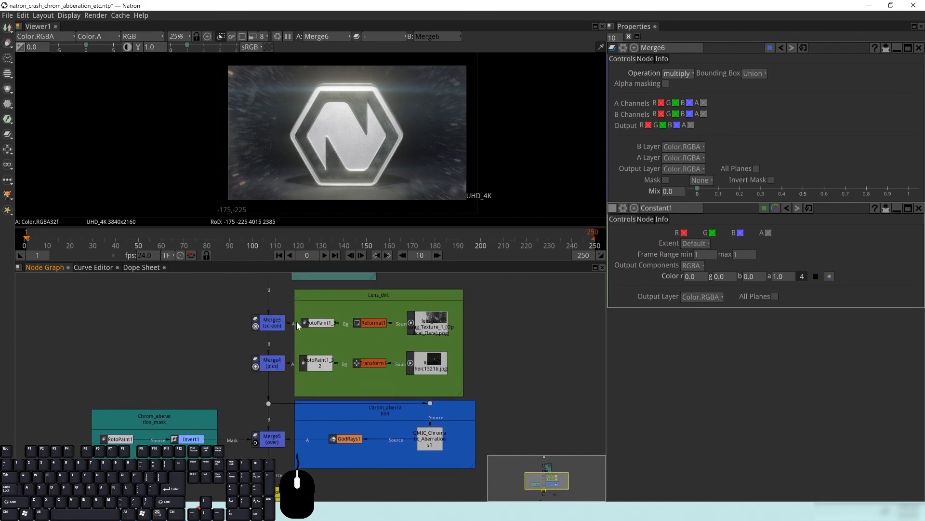
{"action": "left_click", "coordinate": [319, 325]}
{"action": "left_click_drag", "start_coordinate": [312, 366], "coordinate": [317, 322]}
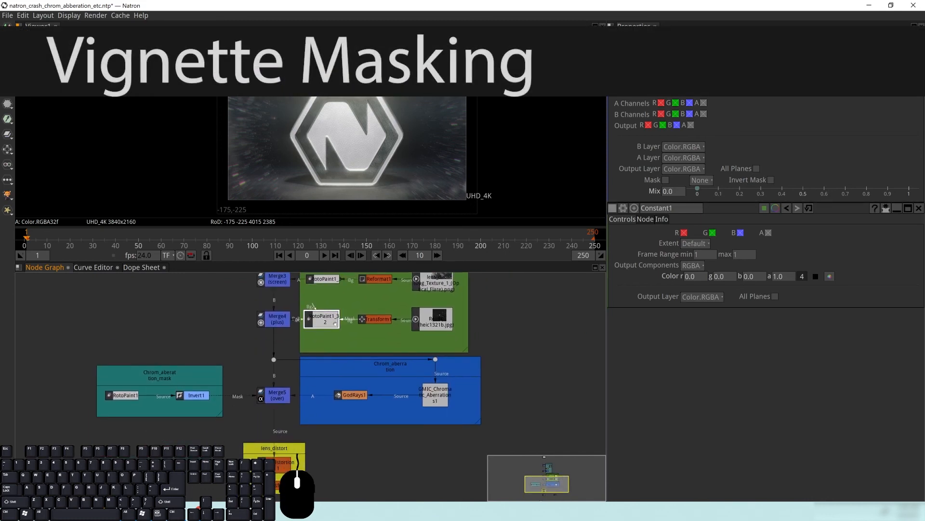
{"action": "key", "text": "ctrl+c"}
{"action": "left_click_drag", "start_coordinate": [366, 497], "coordinate": [373, 383]}
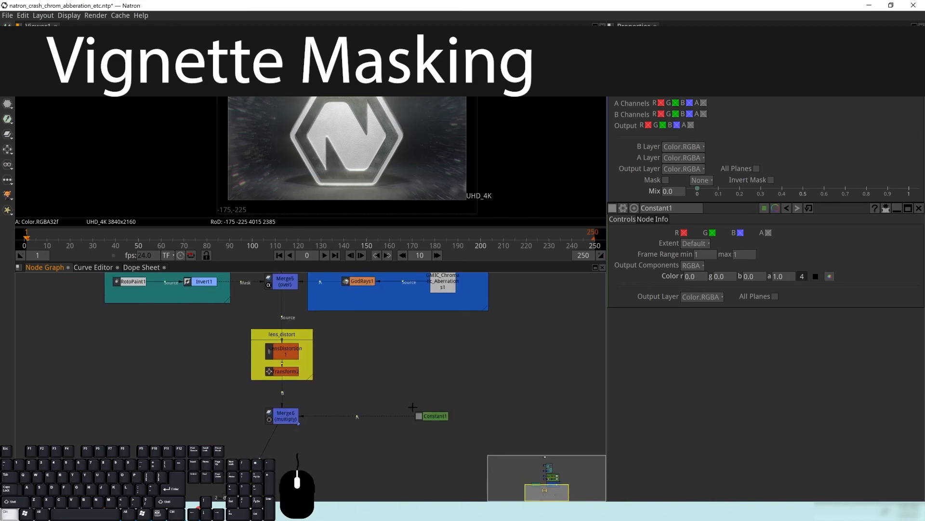
{"action": "key", "text": "ctrl+v"}
Insert the pasted RotoPaint between the Constant and the multiply Merge's A input, and view the Merge output with the Viewer beneath it.
{"action": "left_click_drag", "start_coordinate": [436, 416], "coordinate": [471, 409]}
{"action": "left_click_drag", "start_coordinate": [357, 445], "coordinate": [353, 428]}
{"action": "key", "text": "1"}
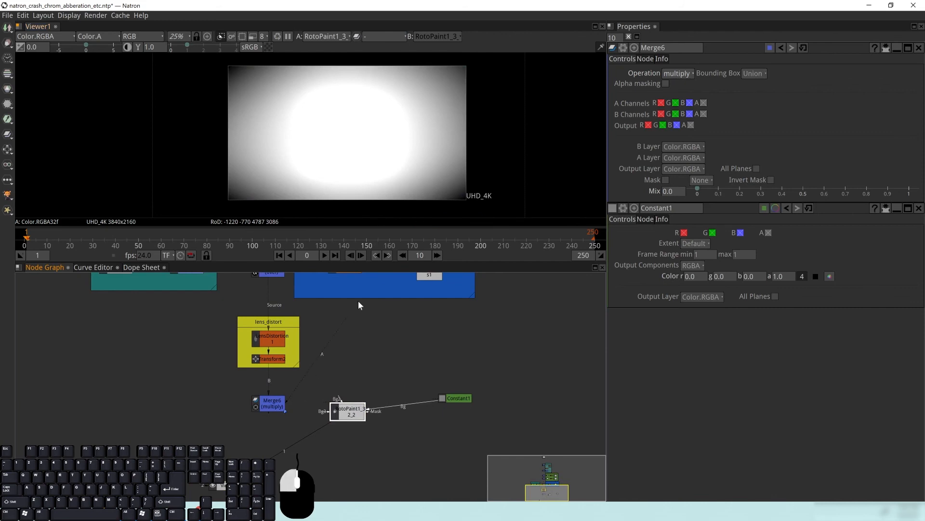
{"action": "left_click_drag", "start_coordinate": [352, 414], "coordinate": [366, 407]}
{"action": "left_click", "coordinate": [273, 413]}
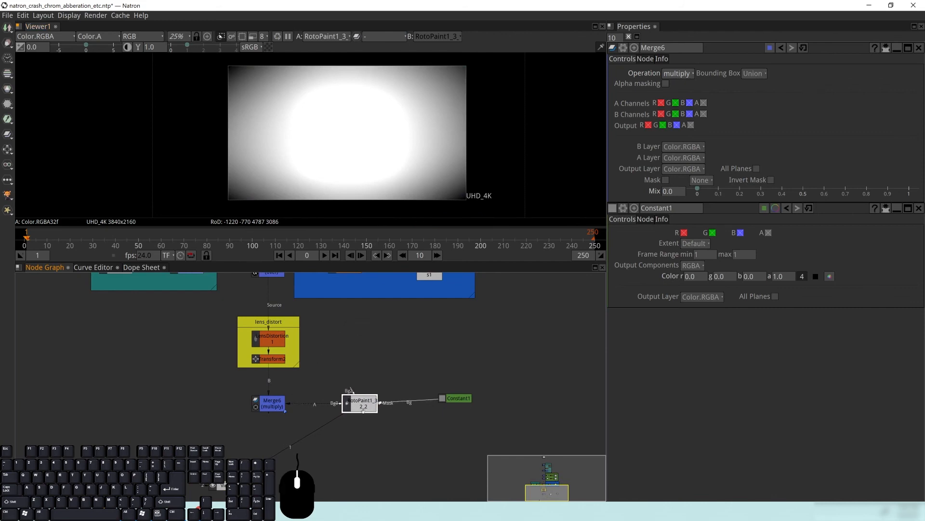
{"action": "key", "text": "1"}
{"action": "left_click_drag", "start_coordinate": [225, 483], "coordinate": [269, 456]}
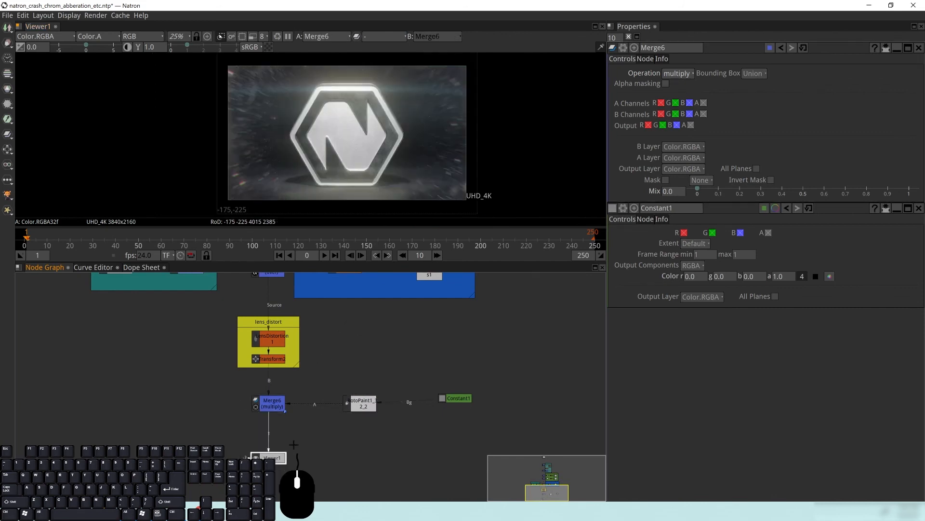
Set the multiply Merge's mix to 1.0 and align the Constant node with the RotoPaint.
{"action": "left_click_drag", "start_coordinate": [694, 188], "coordinate": [911, 192]}
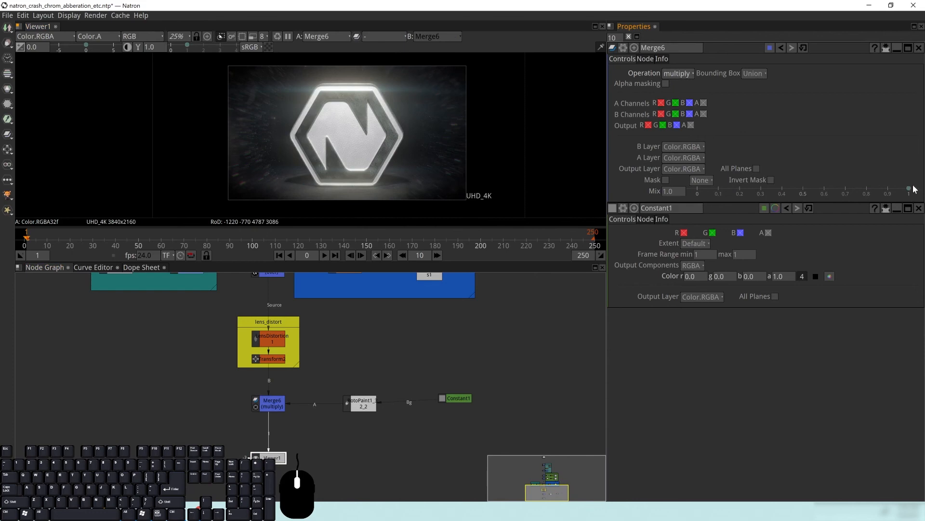
{"action": "mouse_move", "coordinate": [909, 191]}
{"action": "left_mouse_down"}
{"action": "mouse_move", "coordinate": [717, 193]}
{"action": "mouse_move", "coordinate": [912, 199]}
{"action": "left_mouse_up"}
{"action": "left_click_drag", "start_coordinate": [443, 322], "coordinate": [445, 356]}
{"action": "left_click_drag", "start_coordinate": [459, 432], "coordinate": [438, 436]}
View the Constant and try a dark brown tint for it in the colour picker, cancelling the change.
{"action": "key", "text": "1"}
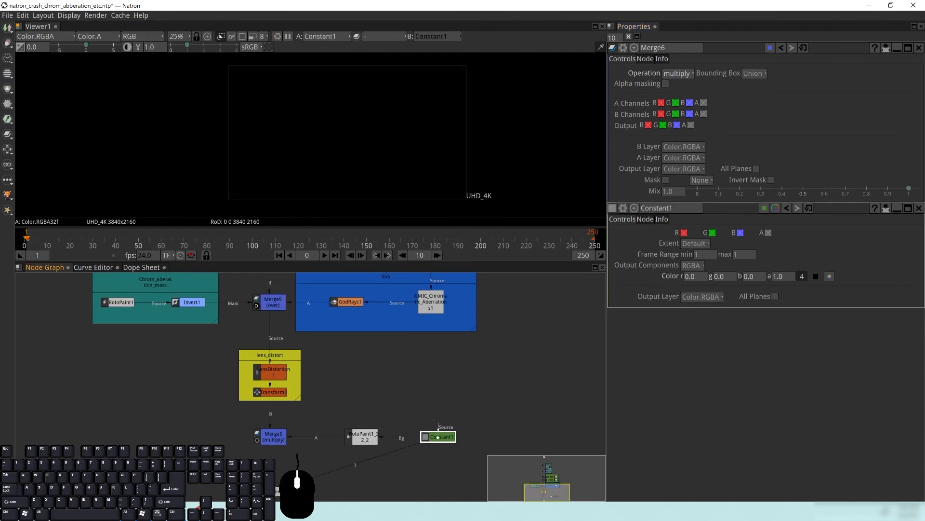
{"action": "double_click", "coordinate": [438, 437]}
{"action": "left_click", "coordinate": [829, 116]}
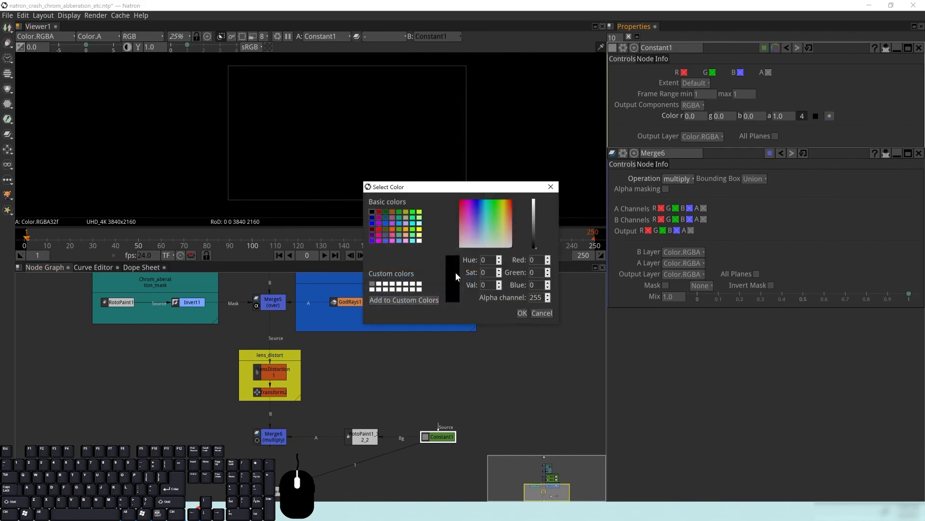
{"action": "left_click", "coordinate": [534, 239]}
{"action": "left_click_drag", "start_coordinate": [507, 230], "coordinate": [534, 242]}
{"action": "left_click", "coordinate": [533, 235]}
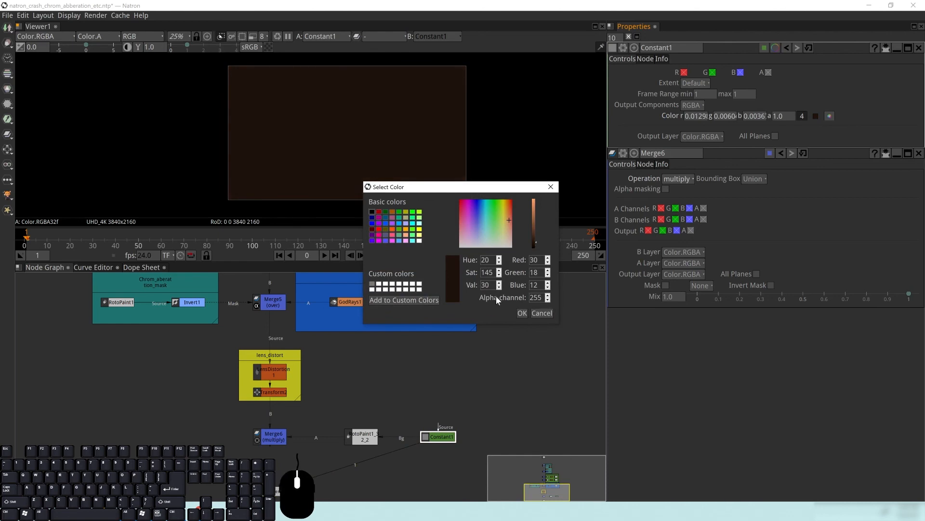
{"action": "left_click_drag", "start_coordinate": [542, 298], "coordinate": [526, 304]}
{"action": "left_click", "coordinate": [541, 313]}
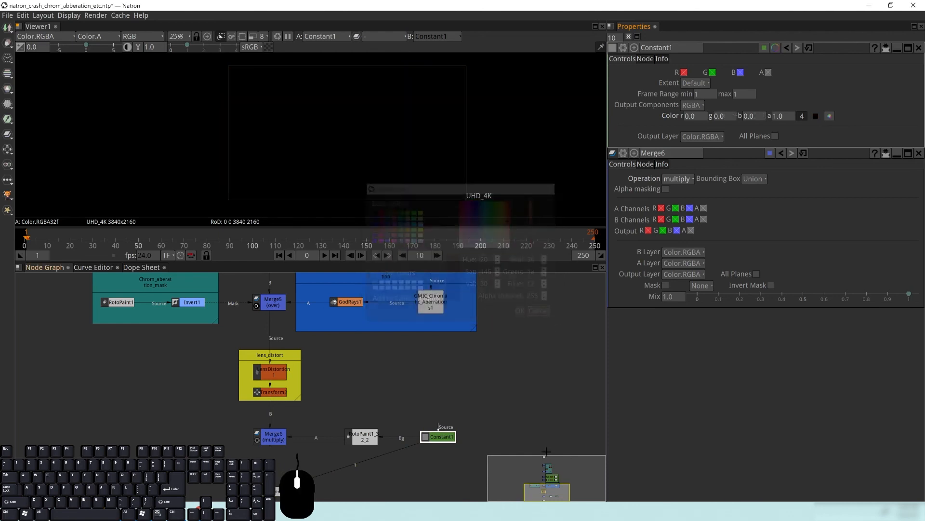
Examine the vignette RotoPaint's mask in the viewer, compare it with the multiply Merge output and open the Merge's settings.
{"action": "left_click_drag", "start_coordinate": [432, 412], "coordinate": [449, 392]}
{"action": "double_click", "coordinate": [378, 416]}
{"action": "key", "text": "1"}
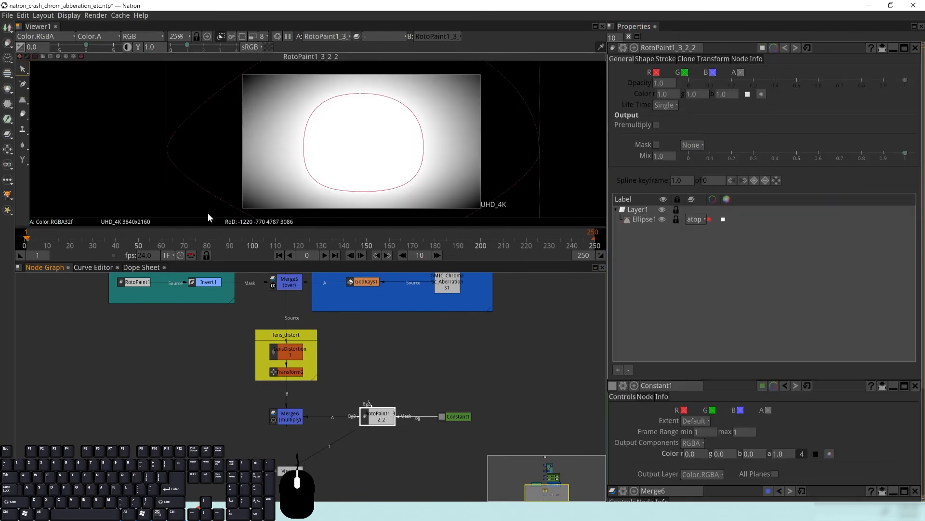
{"action": "left_click", "coordinate": [289, 416]}
{"action": "key", "text": "1"}
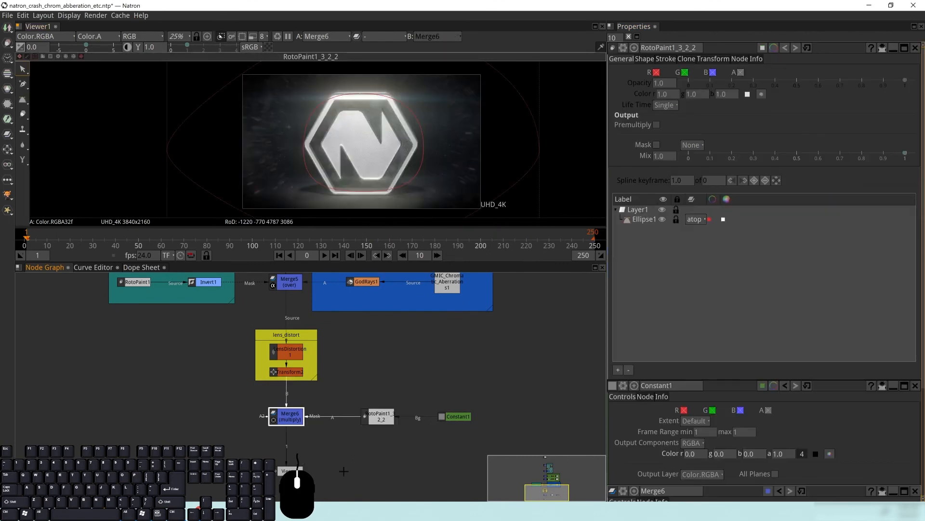
{"action": "double_click", "coordinate": [293, 419]}
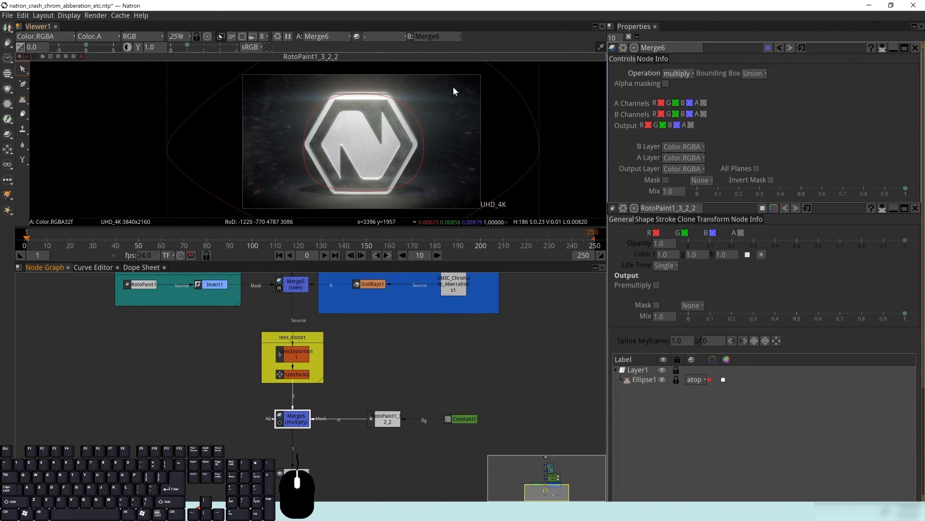
Switch to File Explorer's rock_08_4k_png texture folder and move its window clear of the node graph.
{"action": "left_click_drag", "start_coordinate": [510, 396], "coordinate": [498, 396]}
{"action": "left_click", "coordinate": [424, 459]}
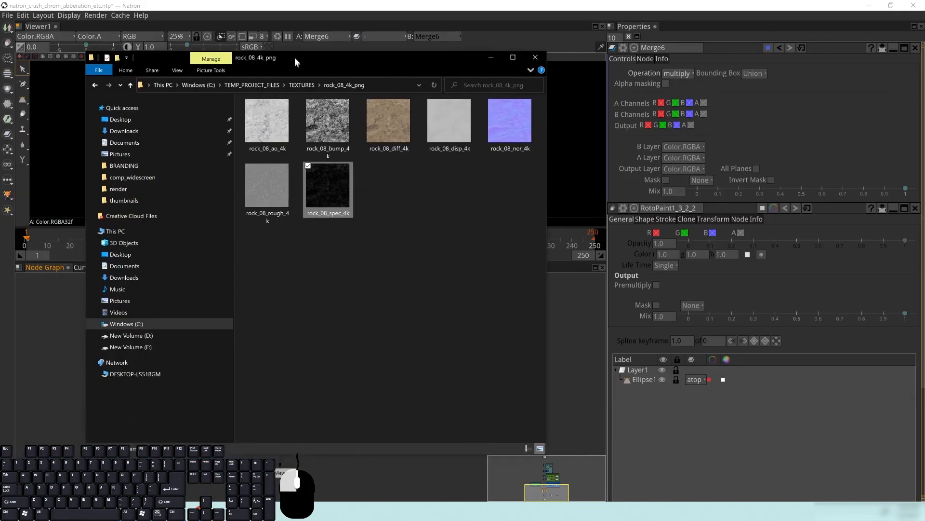
{"action": "left_click_drag", "start_coordinate": [294, 57], "coordinate": [649, 47]}
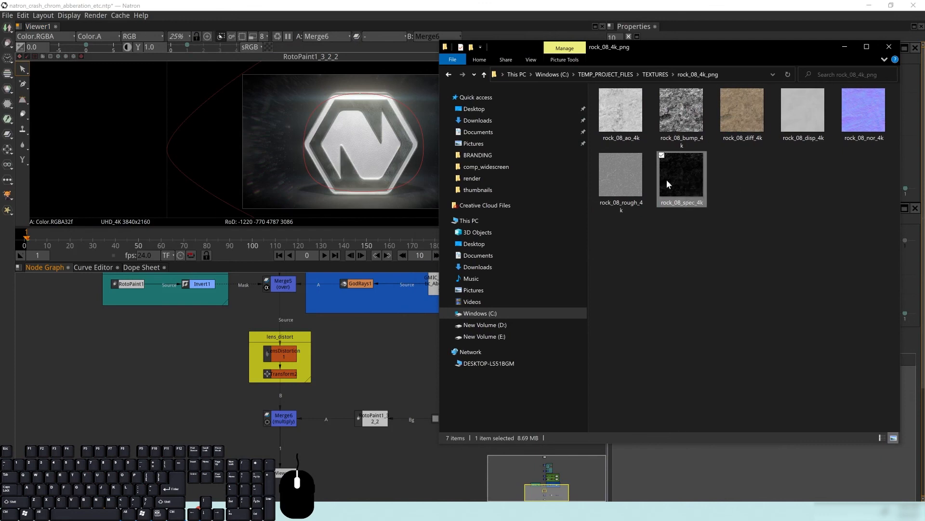
{"action": "left_click_drag", "start_coordinate": [381, 329], "coordinate": [366, 383]}
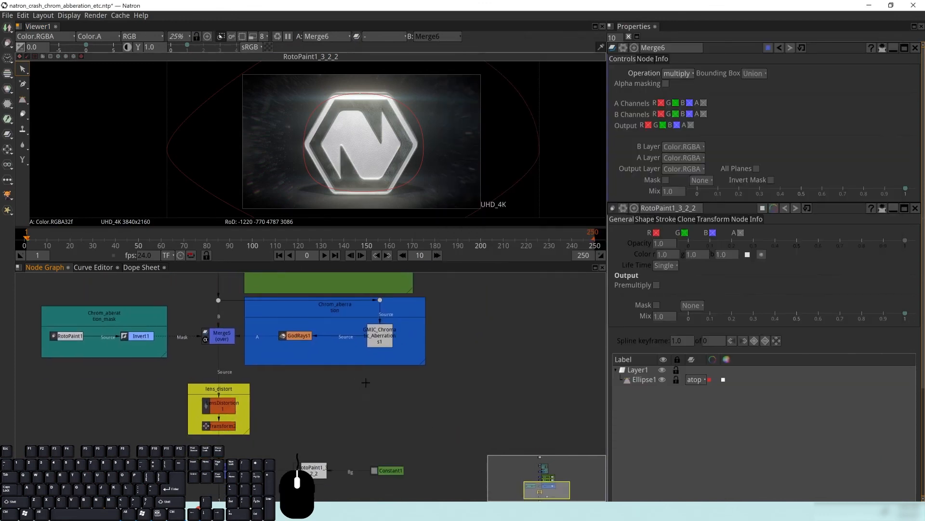
{"action": "left_click_drag", "start_coordinate": [380, 456], "coordinate": [392, 490]}
{"action": "left_click_drag", "start_coordinate": [442, 301], "coordinate": [446, 349]}
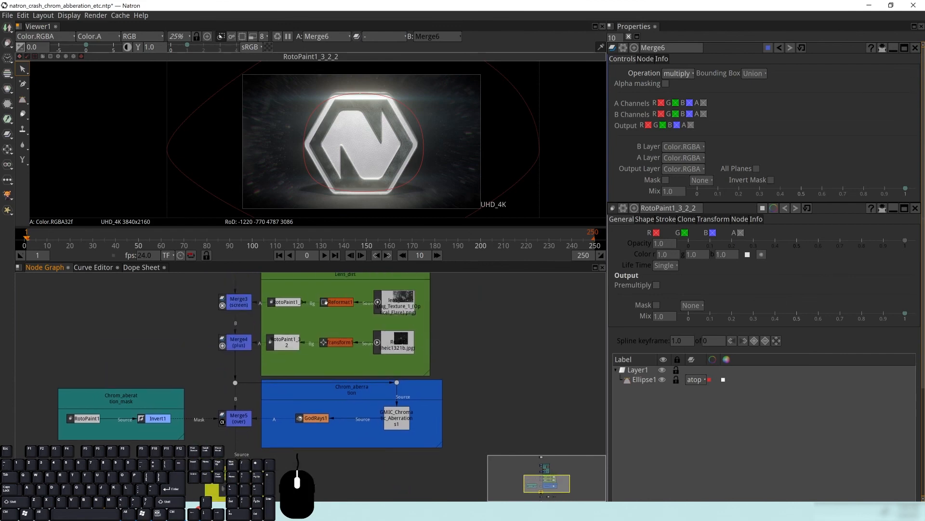
{"action": "left_click_drag", "start_coordinate": [400, 415], "coordinate": [417, 319]}
{"action": "left_click_drag", "start_coordinate": [392, 434], "coordinate": [400, 385]}
{"action": "left_click_drag", "start_coordinate": [438, 415], "coordinate": [425, 415]}
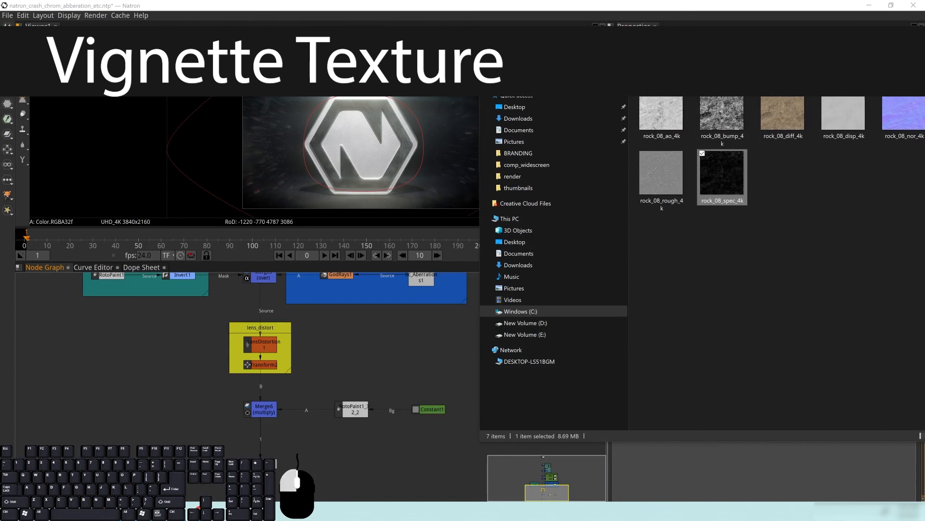
Import the rock_08_spec_4k texture from File Explorer into the node graph above the Constant.
{"action": "left_click_drag", "start_coordinate": [733, 47], "coordinate": [685, 45]}
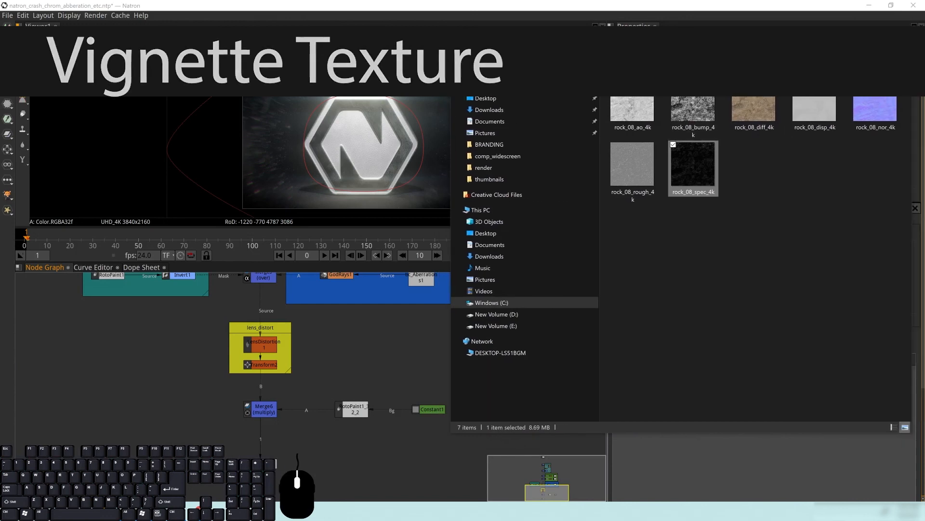
{"action": "left_click", "coordinate": [677, 65]}
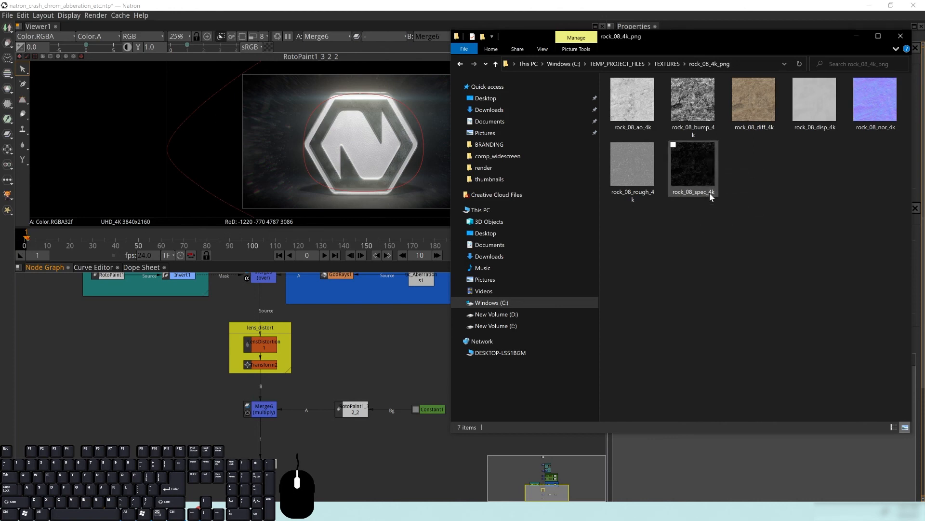
{"action": "left_click_drag", "start_coordinate": [702, 168], "coordinate": [380, 373]}
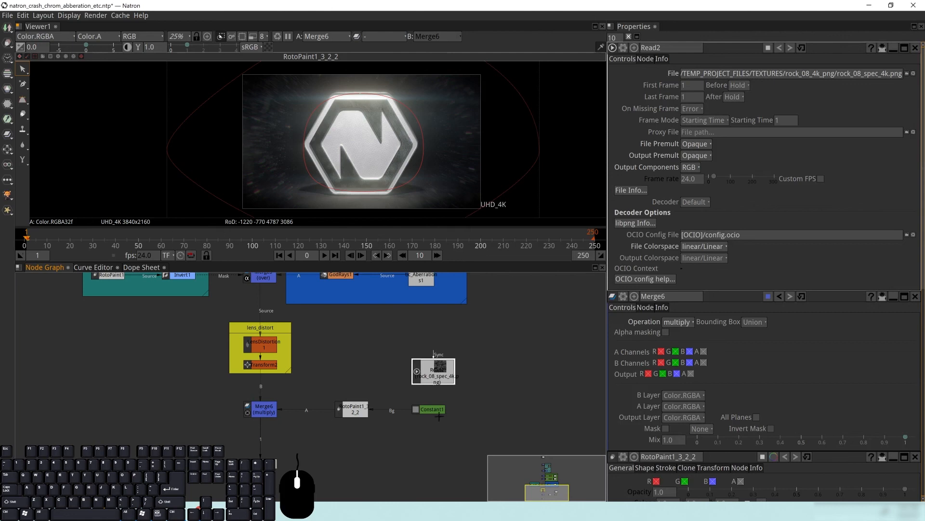
Replace the Constant with the rock_08_spec_4k Read as the vignette RotoPaint's background input, moving the Constant and Viewer aside.
{"action": "left_click_drag", "start_coordinate": [389, 409], "coordinate": [371, 327]}
{"action": "left_click_drag", "start_coordinate": [425, 371], "coordinate": [425, 372]}
{"action": "left_click_drag", "start_coordinate": [435, 410], "coordinate": [512, 437]}
{"action": "left_click_drag", "start_coordinate": [438, 369], "coordinate": [431, 407]}
{"action": "left_click", "coordinate": [260, 410]}
{"action": "left_click_drag", "start_coordinate": [263, 463], "coordinate": [184, 427]}
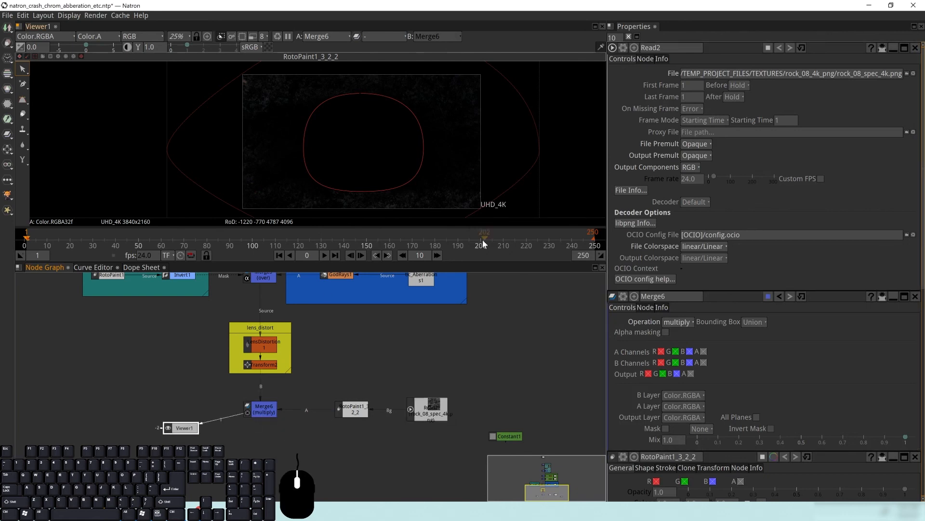
Try a lower mix on the multiply Merge and return it to 1.0.
{"action": "left_click", "coordinate": [258, 410]}
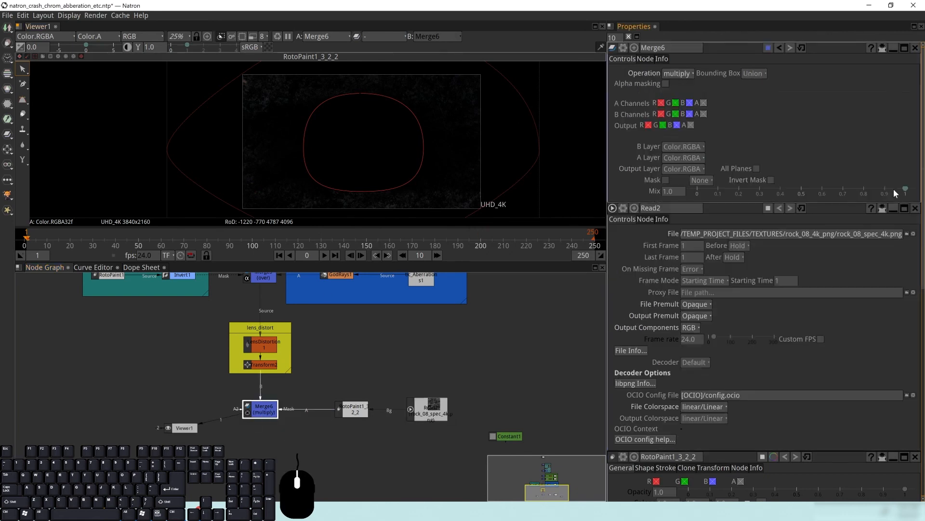
{"action": "left_click", "coordinate": [871, 190]}
{"action": "left_click_drag", "start_coordinate": [863, 195], "coordinate": [921, 194]}
Add a Reformat node after the rock_08_spec_4k Read and place it between the Read and the vignette RotoPaint.
{"action": "left_click_drag", "start_coordinate": [429, 375], "coordinate": [462, 392]}
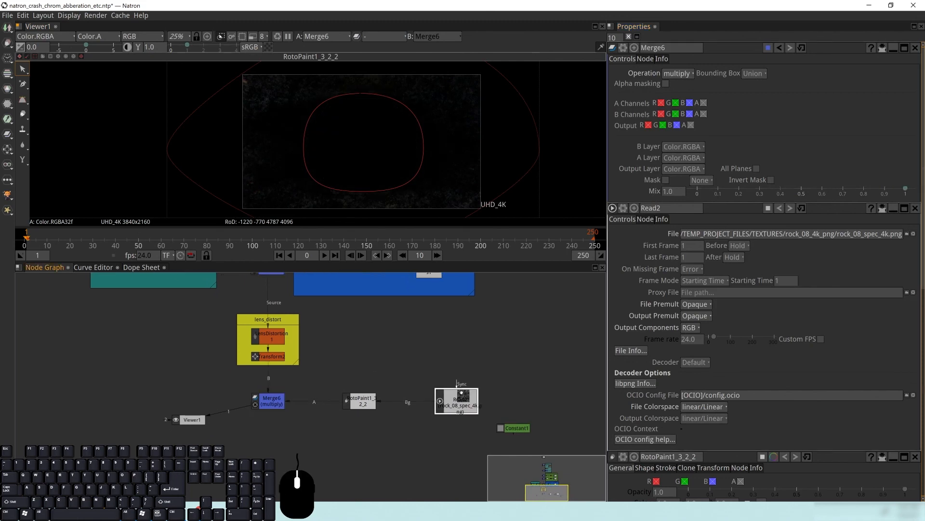
{"action": "key", "text": "Tab"}
{"action": "type", "text": "REFOR"}
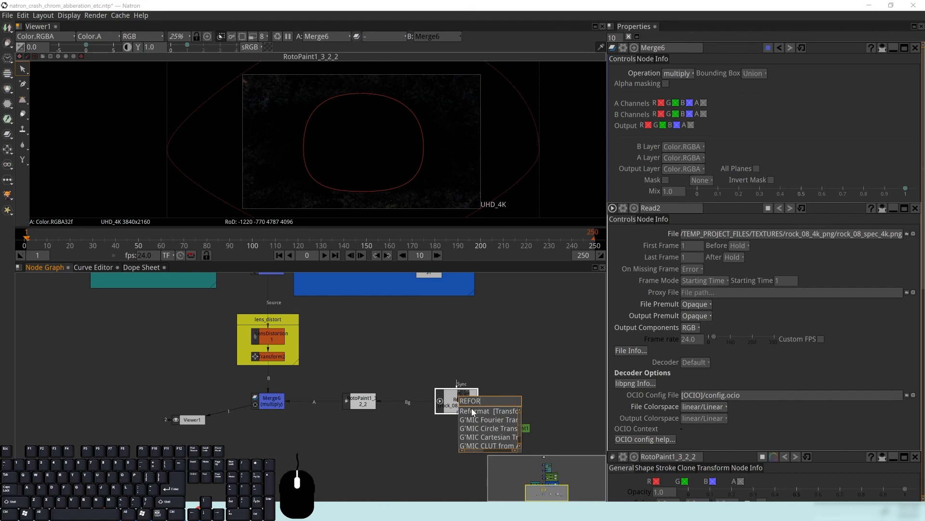
{"action": "left_click", "coordinate": [472, 410]}
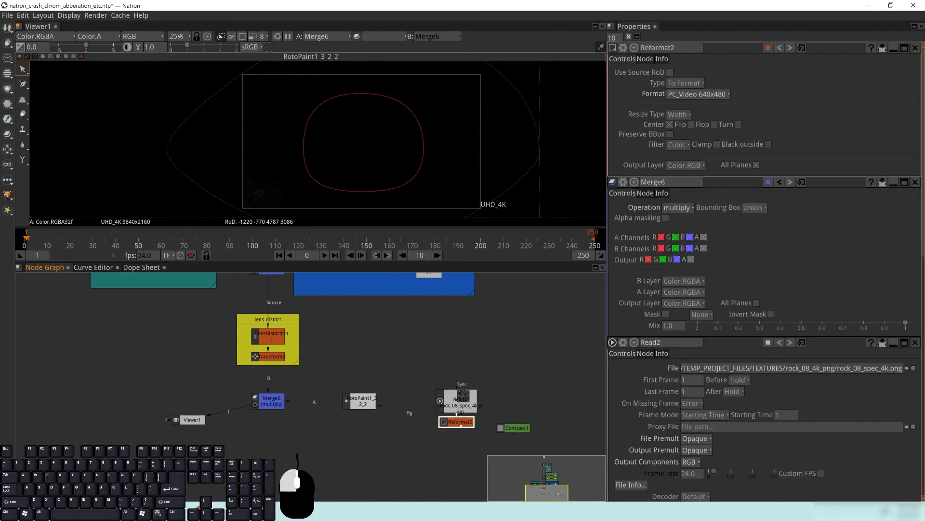
{"action": "left_click_drag", "start_coordinate": [463, 424], "coordinate": [405, 401]}
{"action": "left_click_drag", "start_coordinate": [308, 195], "coordinate": [350, 161]}
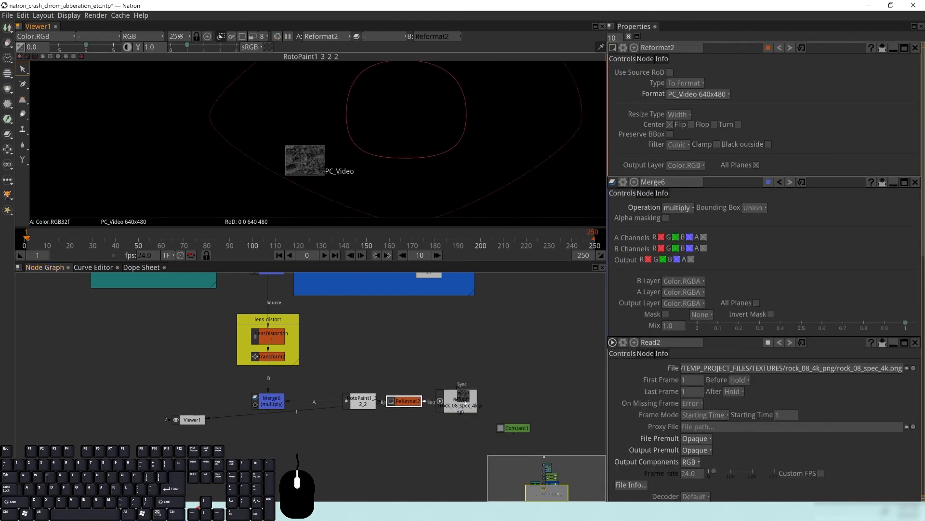
Check the rock_08_spec_4k Read's image and set the Reformat's format to UHD_4K 3840x2160.
{"action": "left_click", "coordinate": [464, 396]}
{"action": "key", "text": "1"}
{"action": "left_click_drag", "start_coordinate": [370, 116], "coordinate": [337, 140]}
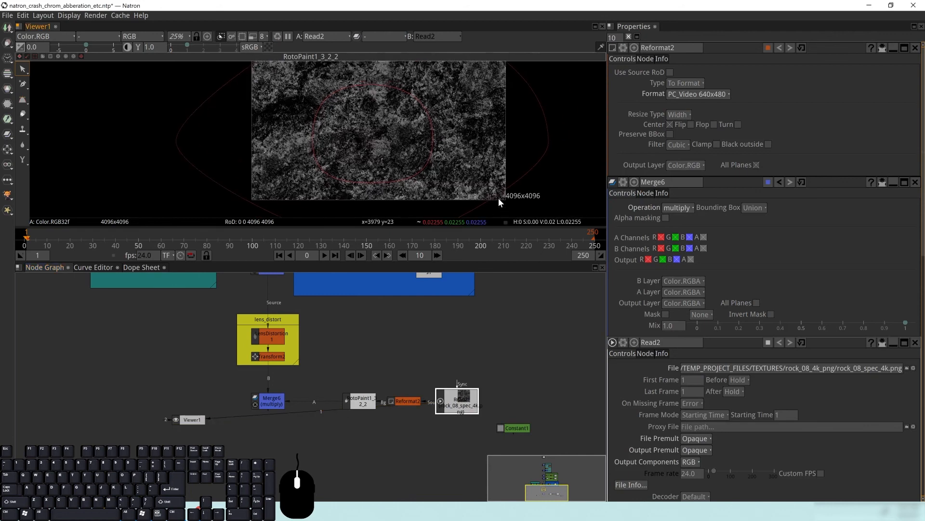
{"action": "left_click", "coordinate": [403, 400]}
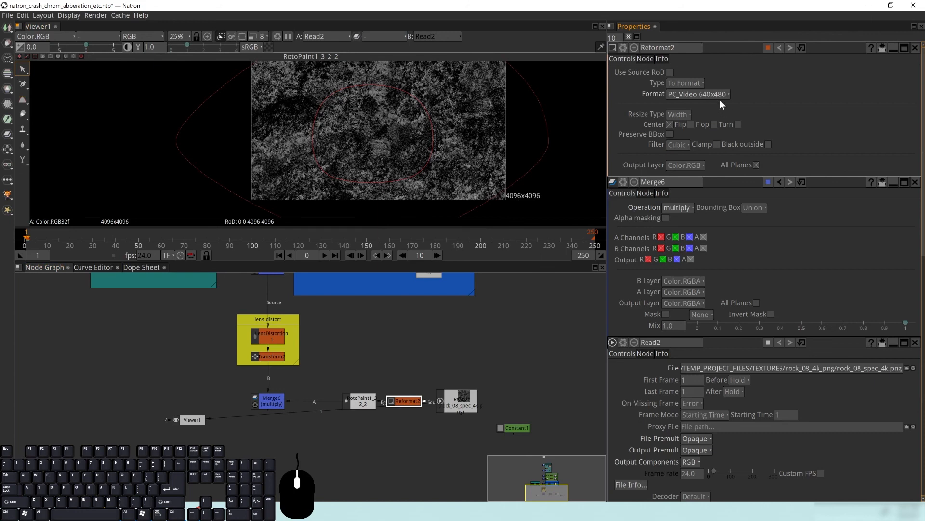
{"action": "left_click", "coordinate": [695, 94]}
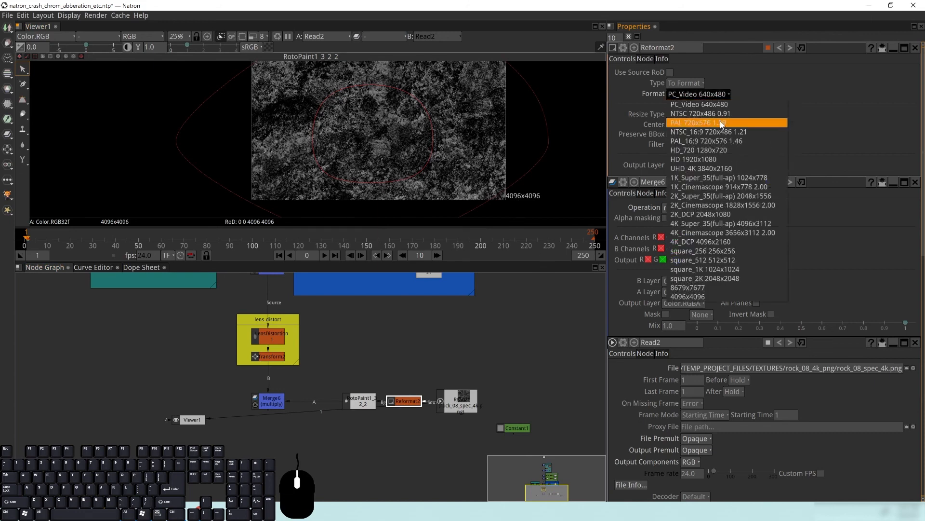
{"action": "left_click", "coordinate": [690, 169]}
{"action": "left_click", "coordinate": [406, 403]}
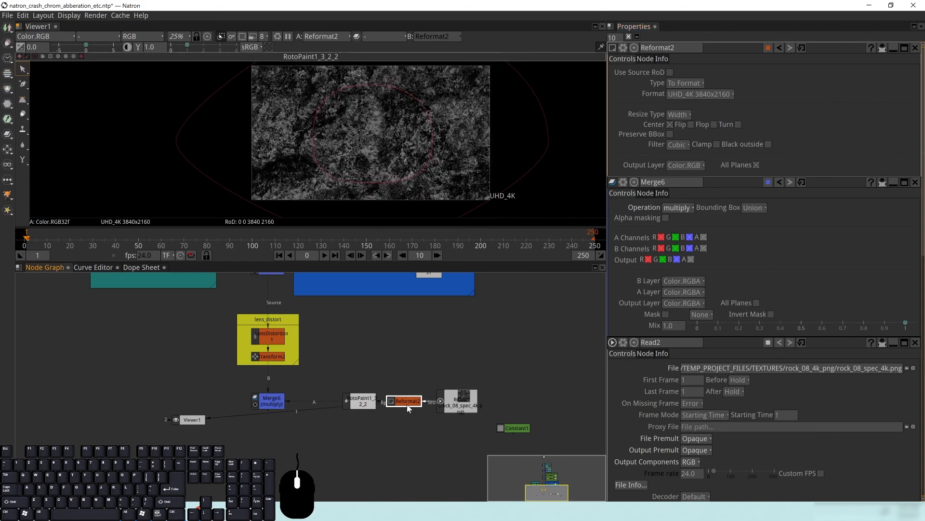
Move the vignette RotoPaint closer to the Merge, reconnect its Bg input to the Reformat, and shift the Viewer below it.
{"action": "scroll", "coordinate": [409, 148], "scroll_direction": "up", "scroll_amount": 1}
{"action": "left_click", "coordinate": [370, 403]}
{"action": "key", "text": "1"}
{"action": "left_click_drag", "start_coordinate": [369, 404], "coordinate": [343, 404]}
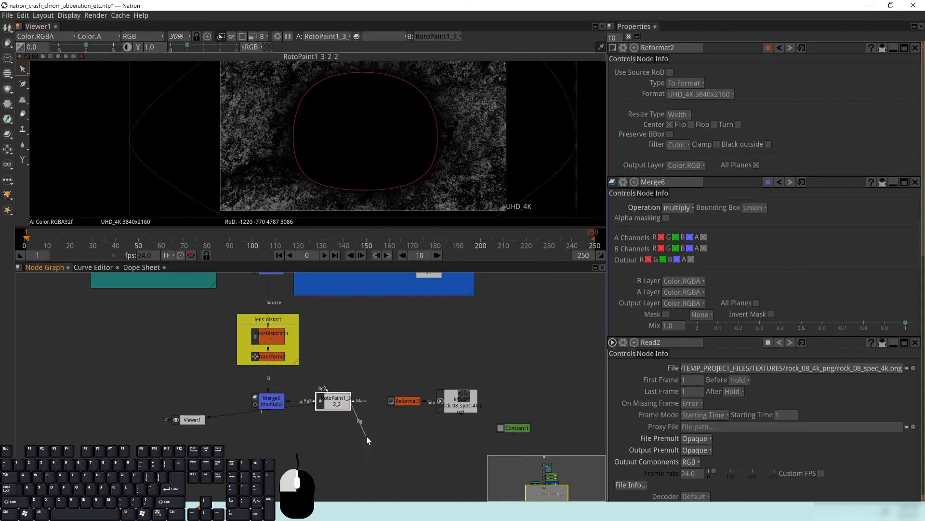
{"action": "left_click_drag", "start_coordinate": [344, 390], "coordinate": [404, 401]}
{"action": "double_click", "coordinate": [336, 401]}
{"action": "left_click_drag", "start_coordinate": [185, 420], "coordinate": [316, 479]}
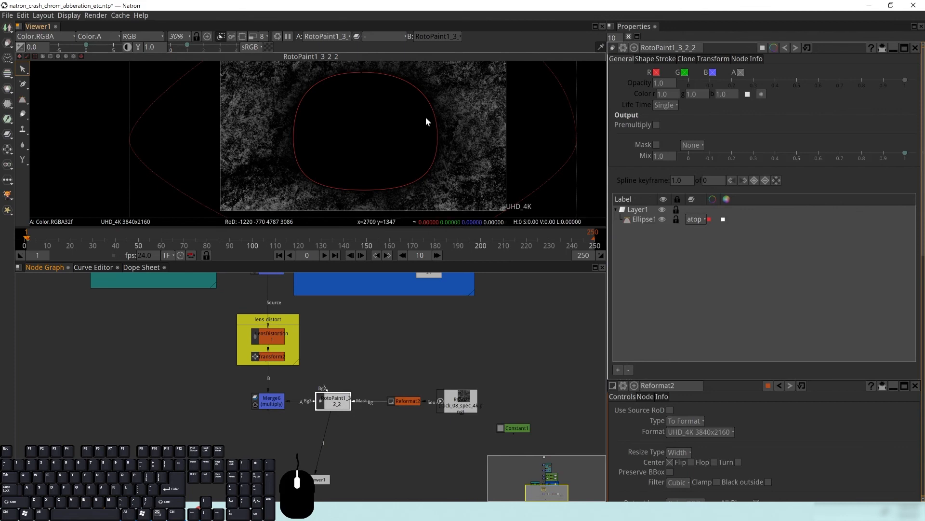
Move the rock texture Read away from the Reformat and set the RotoPaint's Ellipse1 blending operation to over.
{"action": "left_click_drag", "start_coordinate": [335, 166], "coordinate": [323, 190]}
{"action": "left_click_drag", "start_coordinate": [354, 164], "coordinate": [367, 153]}
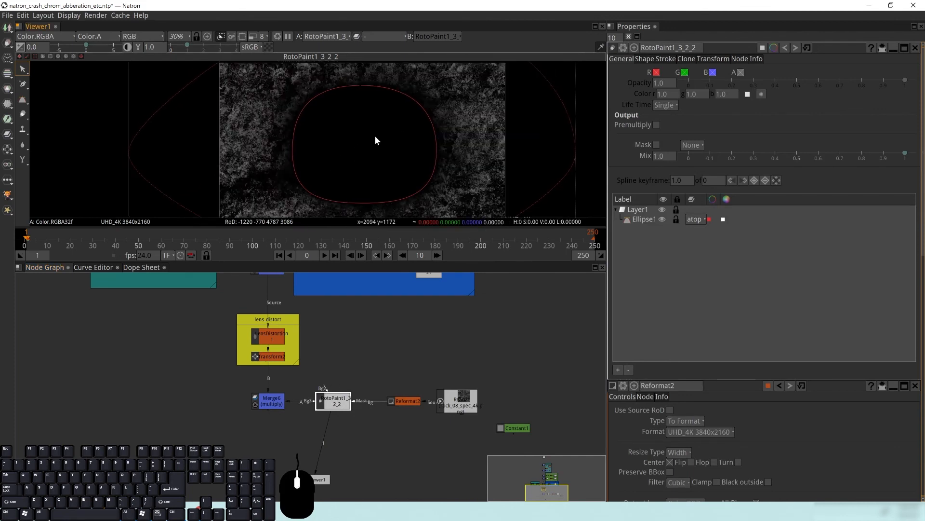
{"action": "double_click", "coordinate": [461, 404]}
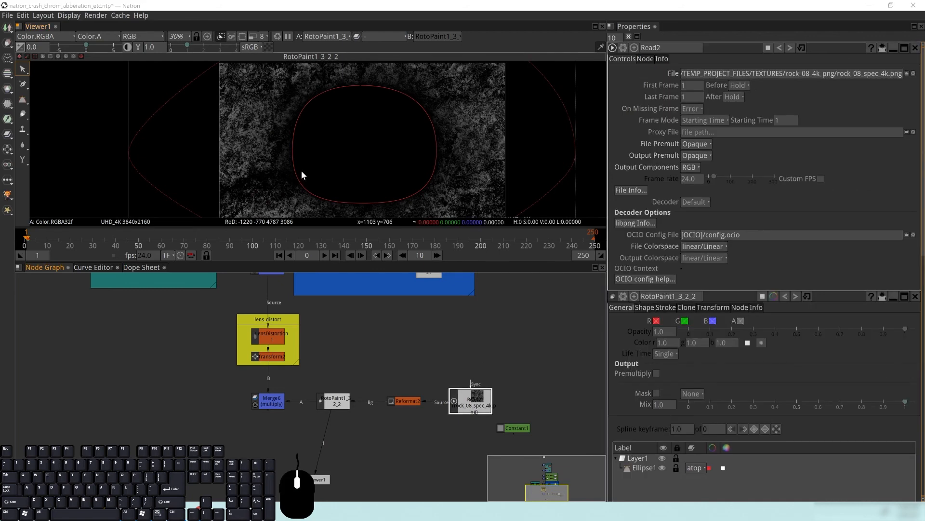
{"action": "double_click", "coordinate": [336, 399]}
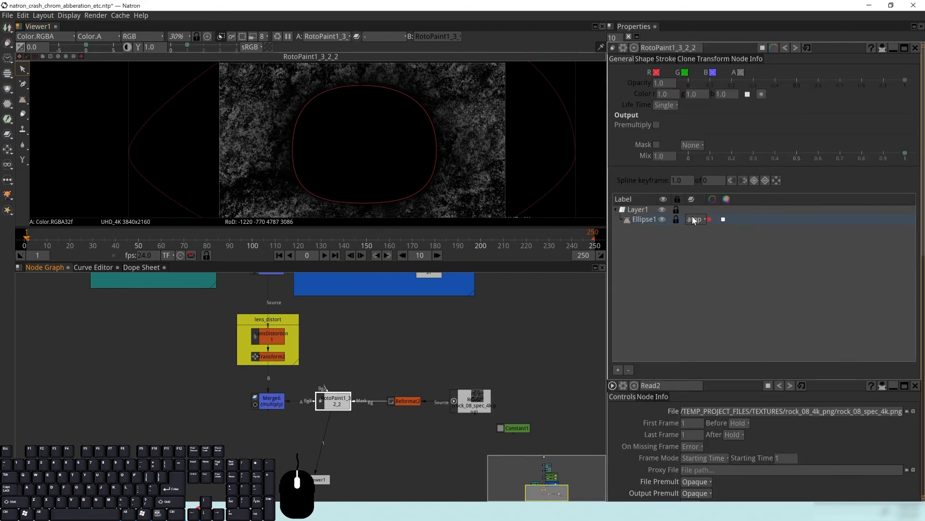
{"action": "left_click", "coordinate": [692, 217]}
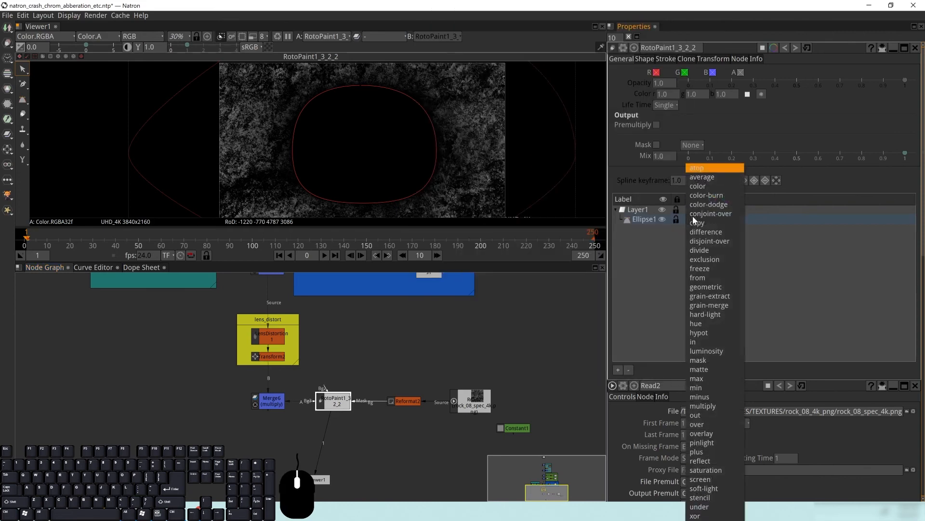
{"action": "left_click", "coordinate": [705, 424]}
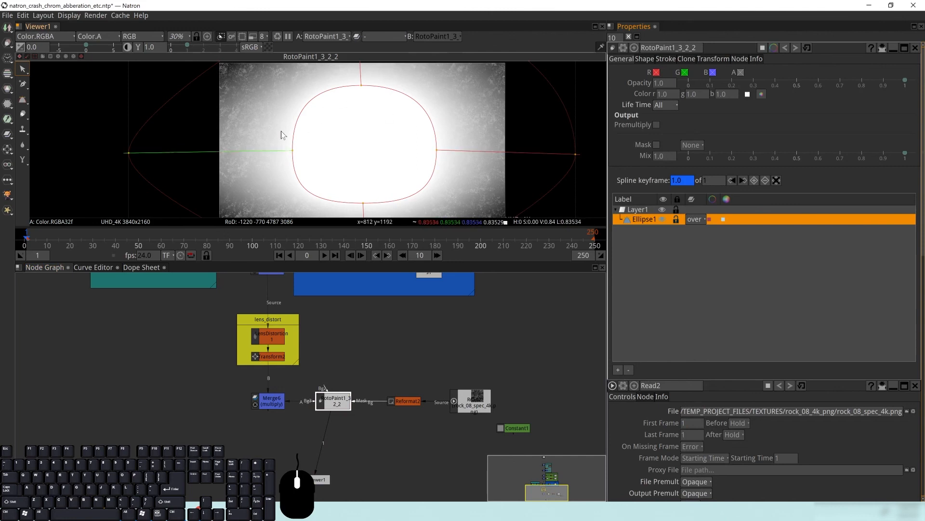
View the multiply Merge's output, move the Viewer node beside it, and close all open node settings.
{"action": "left_click", "coordinate": [277, 404]}
{"action": "key", "text": "1"}
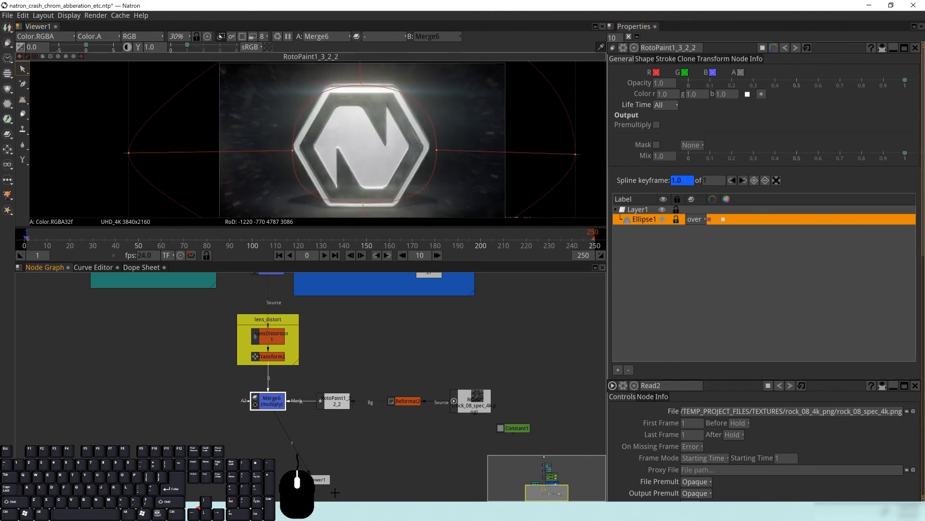
{"action": "left_click_drag", "start_coordinate": [325, 478], "coordinate": [201, 437]}
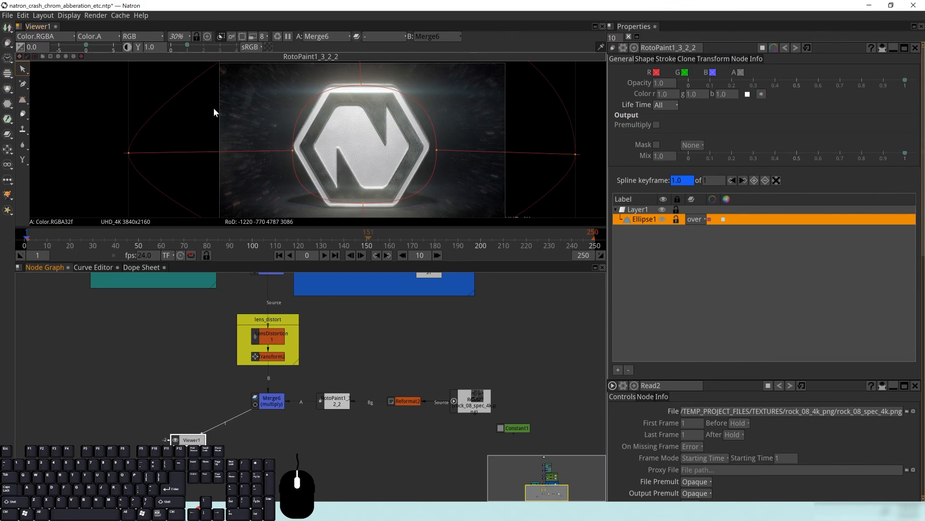
{"action": "left_click", "coordinate": [325, 464]}
{"action": "left_click", "coordinate": [629, 36]}
Check the textured vignette at the image corner and lower the multiply Merge's mix to about 0.82.
{"action": "scroll", "coordinate": [293, 166], "scroll_direction": "up", "scroll_amount": 7}
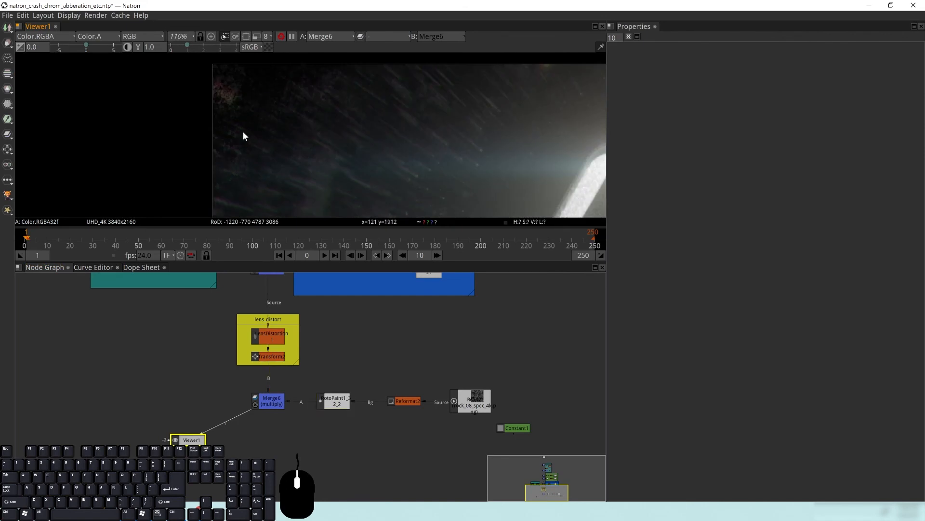
{"action": "scroll", "coordinate": [270, 101], "scroll_direction": "up", "scroll_amount": 1}
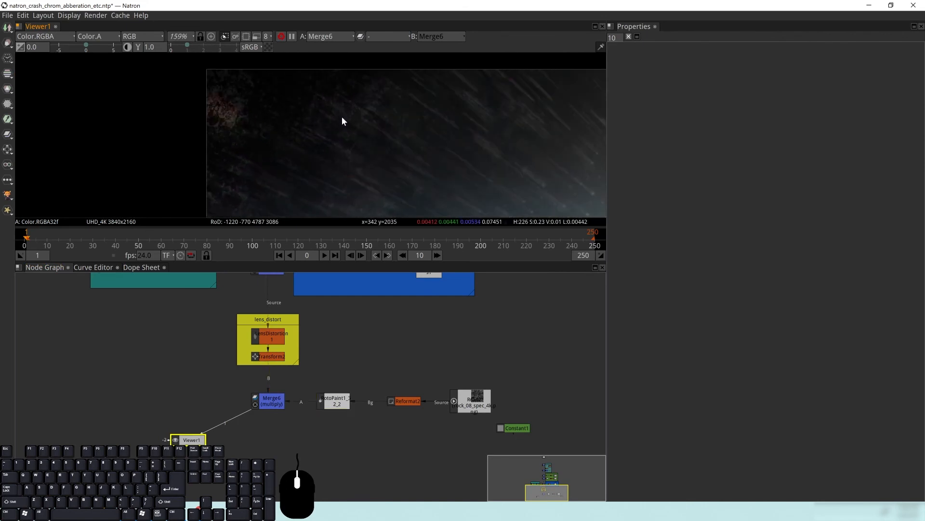
{"action": "scroll", "coordinate": [256, 100], "scroll_direction": "up", "scroll_amount": 1}
{"action": "scroll", "coordinate": [256, 99], "scroll_direction": "down", "scroll_amount": 5}
{"action": "left_click", "coordinate": [270, 400]}
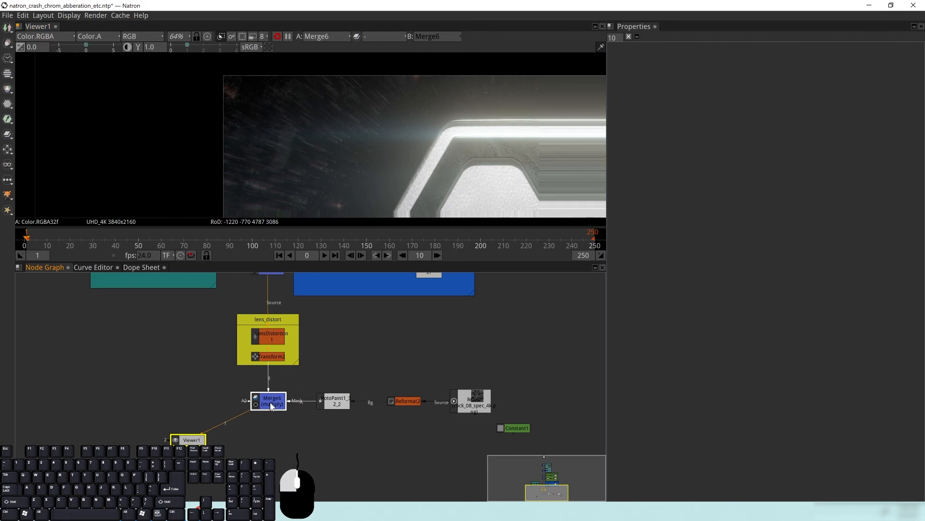
{"action": "double_click", "coordinate": [277, 400]}
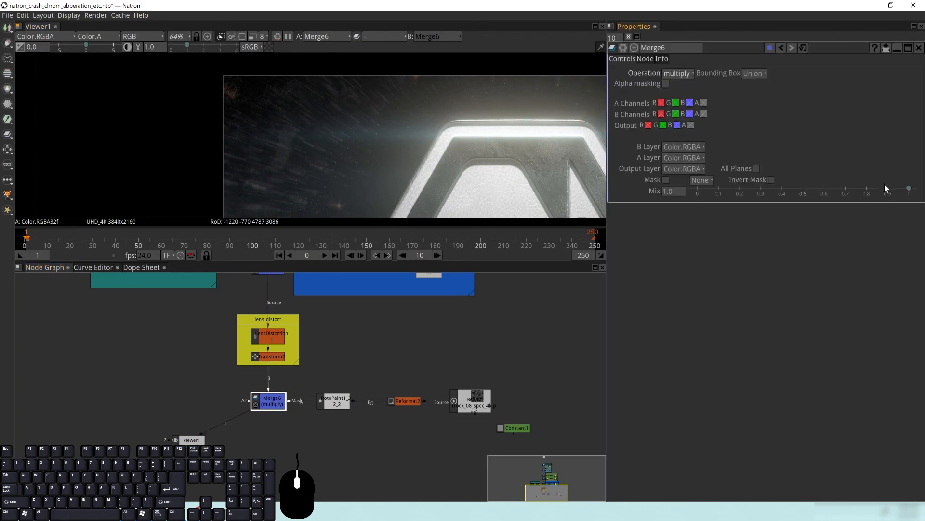
{"action": "left_click_drag", "start_coordinate": [909, 191], "coordinate": [870, 195]}
{"action": "left_click_drag", "start_coordinate": [467, 157], "coordinate": [293, 94]}
{"action": "scroll", "coordinate": [293, 94], "scroll_direction": "down", "scroll_amount": 3}
{"action": "left_click_drag", "start_coordinate": [432, 125], "coordinate": [354, 167]}
{"action": "scroll", "coordinate": [397, 120], "scroll_direction": "up", "scroll_amount": 4}
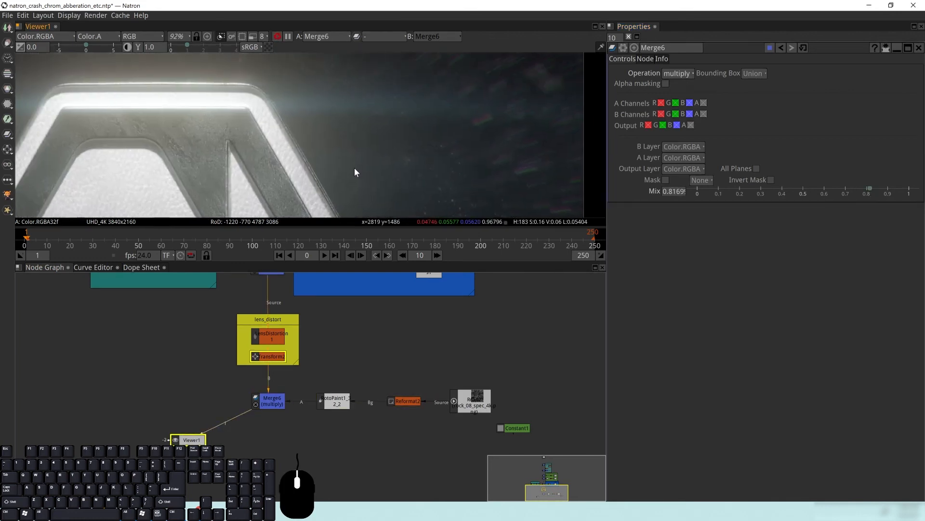
Try the Constant as the Reformat's source for comparison and restore the rock_08_spec_4k Read connection.
{"action": "left_click_drag", "start_coordinate": [513, 427], "coordinate": [471, 437]}
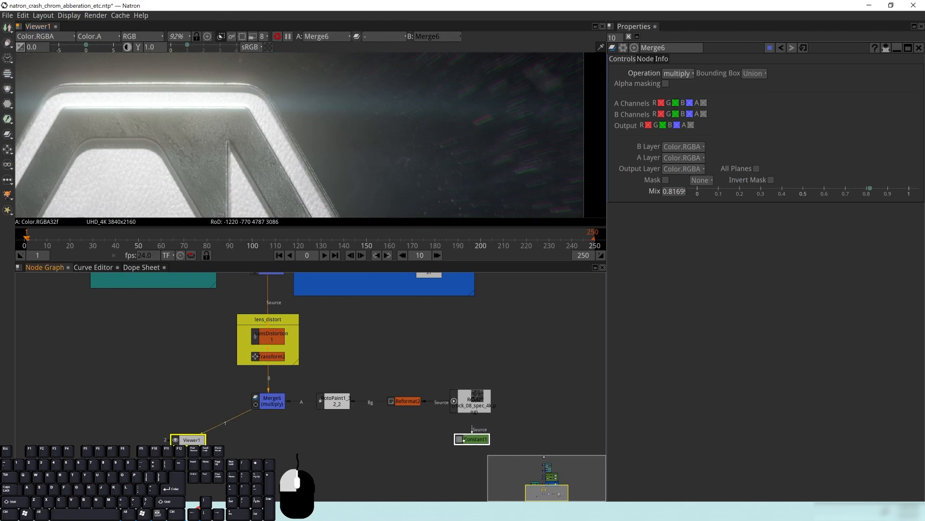
{"action": "left_click", "coordinate": [458, 394]}
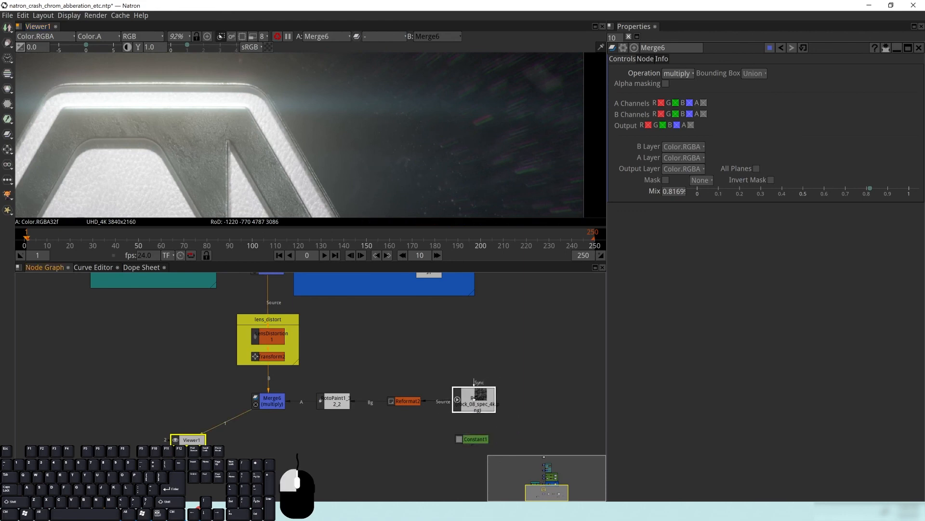
{"action": "left_click_drag", "start_coordinate": [363, 123], "coordinate": [409, 130]}
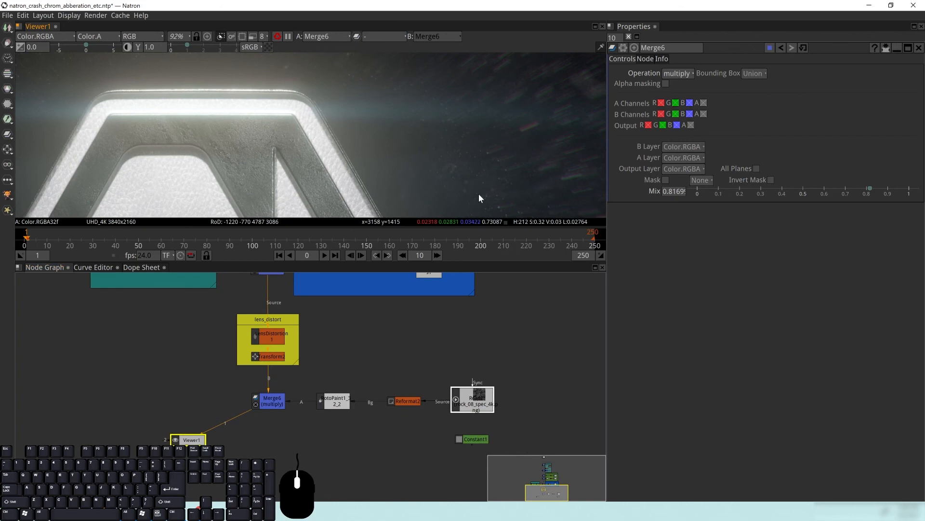
{"action": "left_click", "coordinate": [282, 404]}
{"action": "left_click_drag", "start_coordinate": [443, 411], "coordinate": [470, 441]}
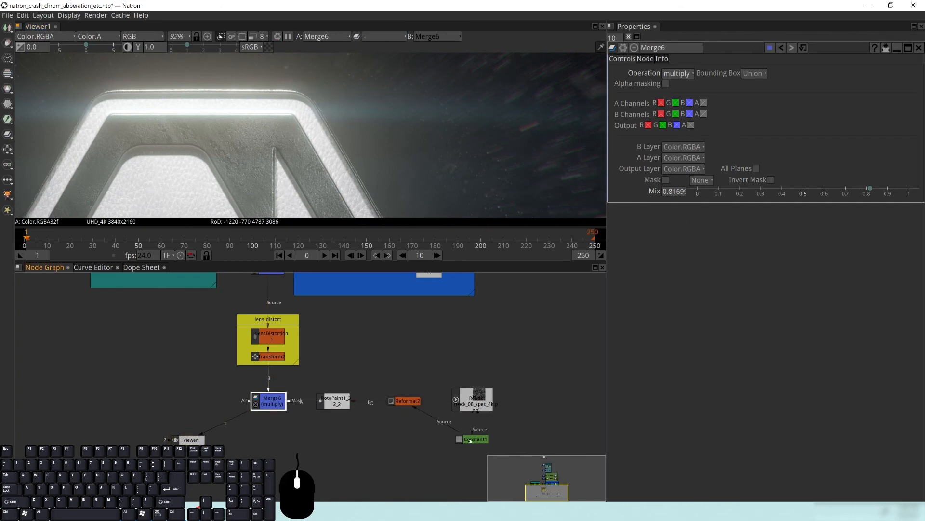
{"action": "left_click_drag", "start_coordinate": [514, 130], "coordinate": [400, 187]}
{"action": "left_click_drag", "start_coordinate": [476, 417], "coordinate": [450, 401]}
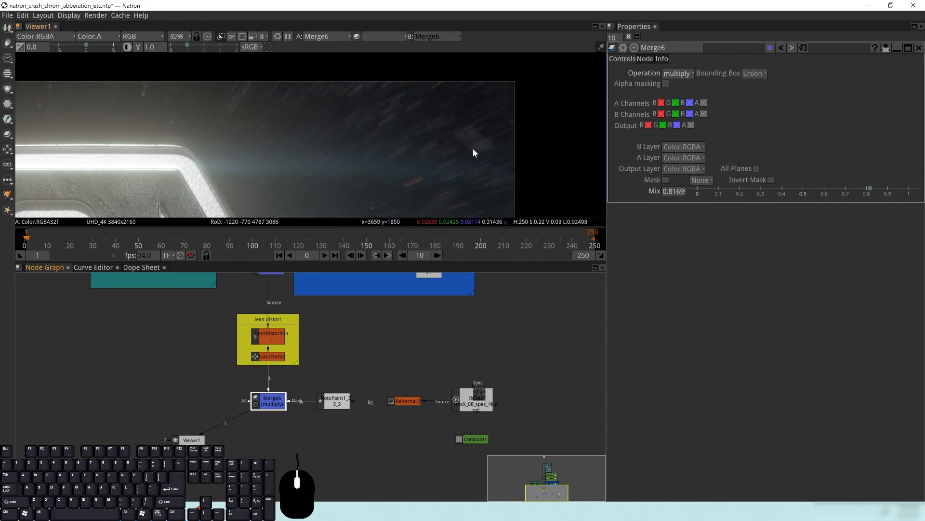
Connect the Reformat's source to the Constant in place of the rock texture and view the vignette RotoPaint's output.
{"action": "scroll", "coordinate": [412, 155], "scroll_direction": "down", "scroll_amount": 5}
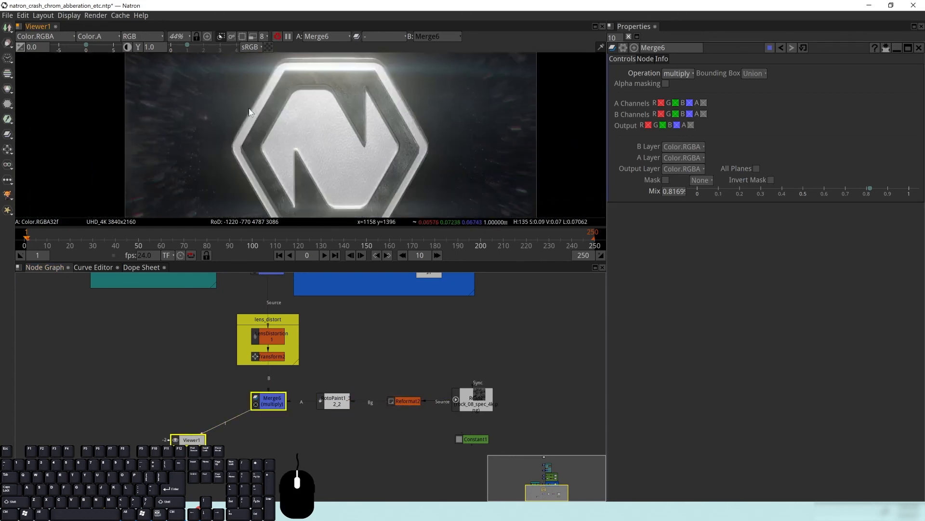
{"action": "left_click_drag", "start_coordinate": [332, 428], "coordinate": [364, 438]}
{"action": "left_click_drag", "start_coordinate": [504, 411], "coordinate": [491, 450]}
{"action": "left_click", "coordinate": [426, 417]}
{"action": "left_click", "coordinate": [433, 413]}
{"action": "key", "text": "1"}
{"action": "left_click", "coordinate": [369, 414]}
{"action": "key", "text": "1"}
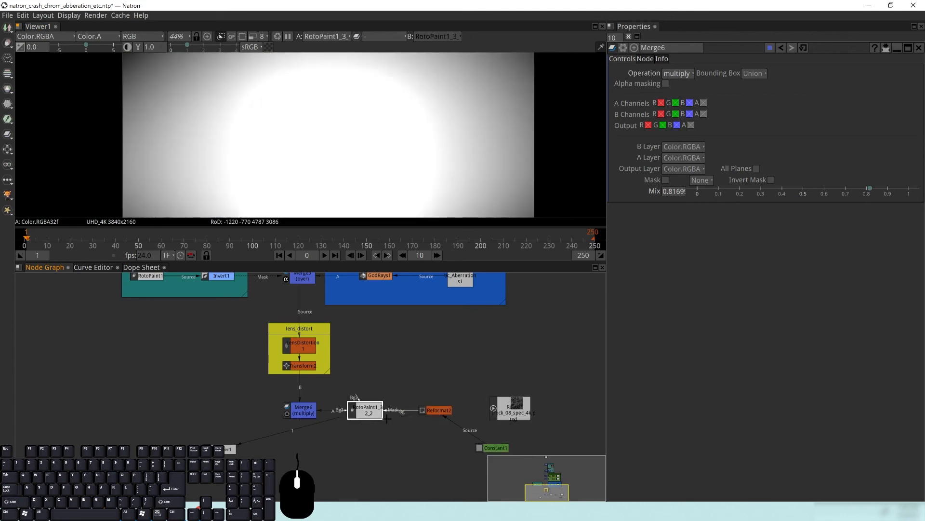
Examine the vignette RotoPaint's ellipse and falloff, and compare it with the multiply Merge's output.
{"action": "double_click", "coordinate": [369, 413]}
{"action": "scroll", "coordinate": [424, 145], "scroll_direction": "down", "scroll_amount": 4}
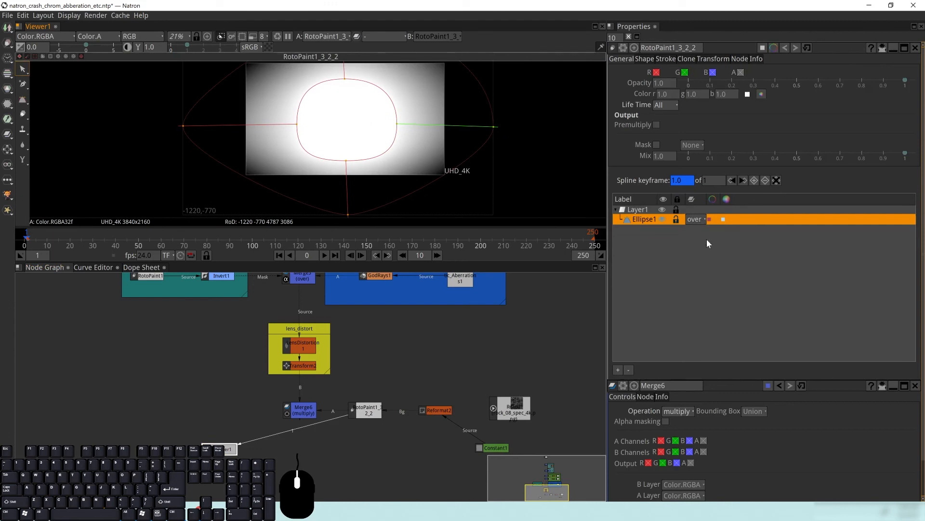
{"action": "left_click_drag", "start_coordinate": [338, 82], "coordinate": [342, 91]}
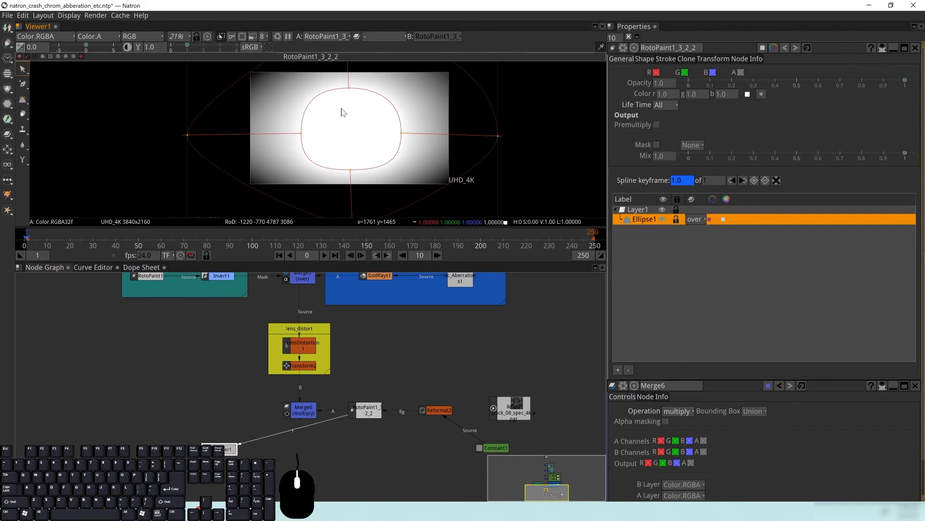
{"action": "left_click", "coordinate": [313, 408]}
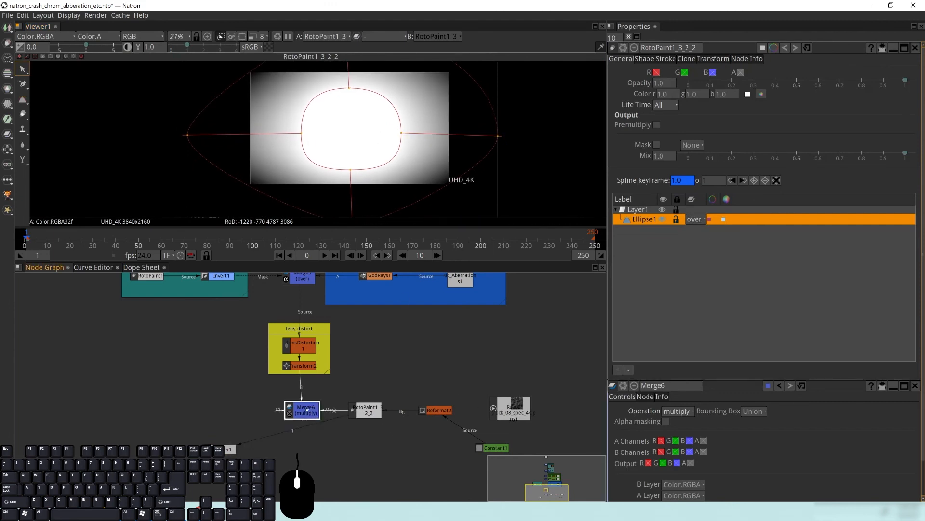
{"action": "key", "text": "1"}
{"action": "left_click", "coordinate": [538, 125]}
{"action": "scroll", "coordinate": [412, 183], "scroll_direction": "up", "scroll_amount": 3}
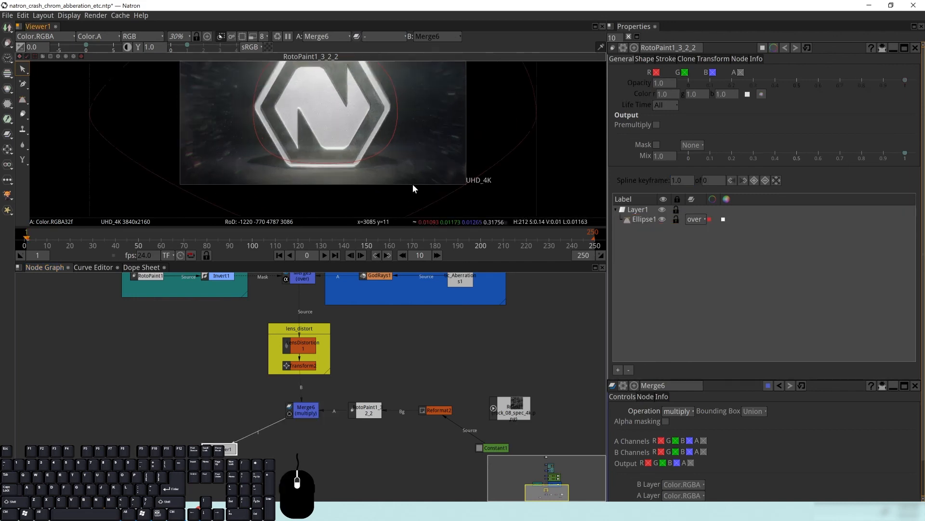
{"action": "left_click_drag", "start_coordinate": [324, 117], "coordinate": [331, 131]}
Lower the multiply Merge's mix to 0.703 to soften the vignette.
{"action": "left_click", "coordinate": [302, 409]}
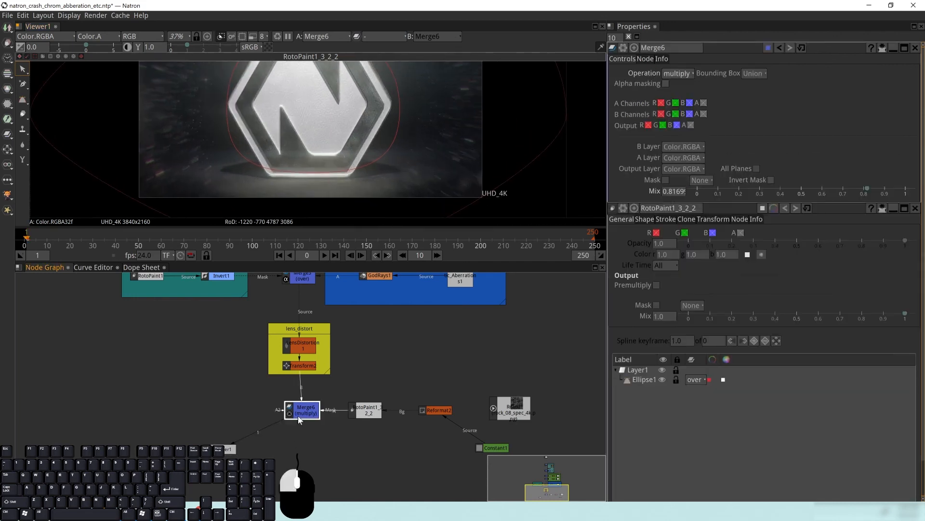
{"action": "left_click", "coordinate": [868, 189]}
{"action": "left_click_drag", "start_coordinate": [868, 188], "coordinate": [843, 179]}
{"action": "left_click_drag", "start_coordinate": [365, 102], "coordinate": [371, 130]}
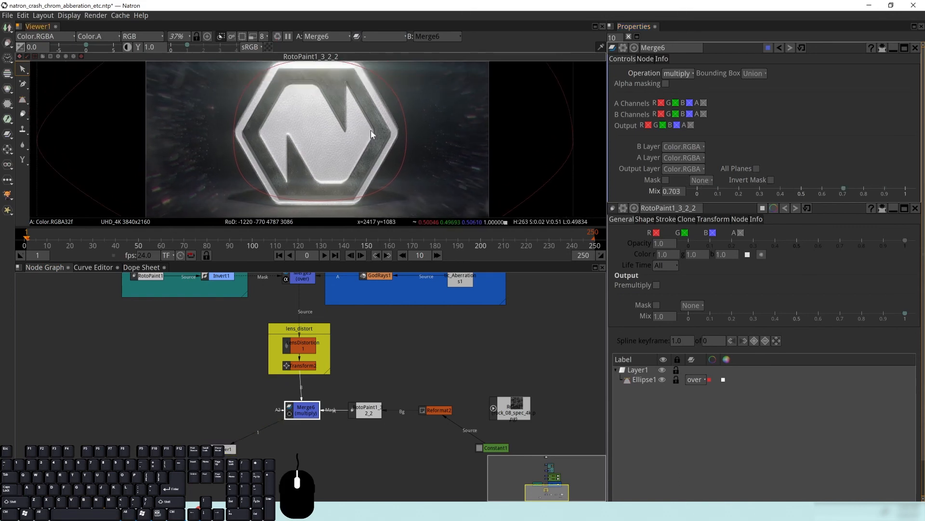
Lower the multiply Merge's mix to about 0.682, raise the vignette ellipse's top point and pull its right point slightly inward.
{"action": "mouse_move", "coordinate": [852, 187]}
{"action": "left_mouse_down"}
{"action": "mouse_move", "coordinate": [723, 188]}
{"action": "mouse_move", "coordinate": [892, 198]}
{"action": "mouse_move", "coordinate": [746, 203]}
{"action": "mouse_move", "coordinate": [839, 192]}
{"action": "left_mouse_up"}
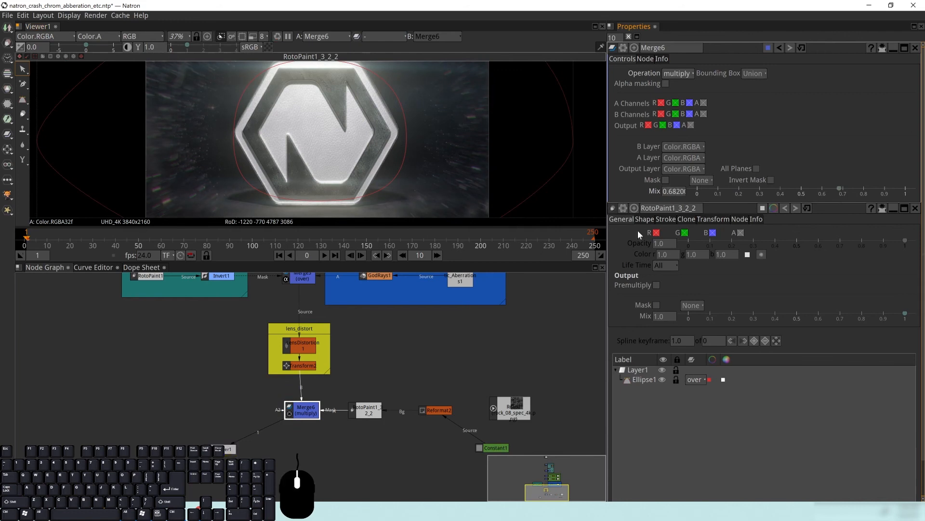
{"action": "scroll", "coordinate": [342, 134], "scroll_direction": "down", "scroll_amount": 3}
{"action": "left_click", "coordinate": [336, 92]}
{"action": "left_click_drag", "start_coordinate": [336, 92], "coordinate": [335, 84]}
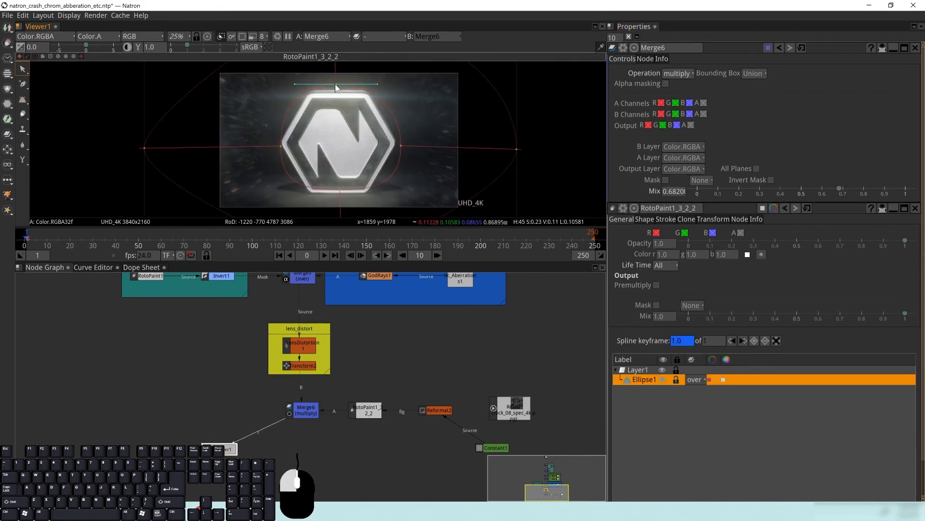
{"action": "left_click", "coordinate": [340, 190]}
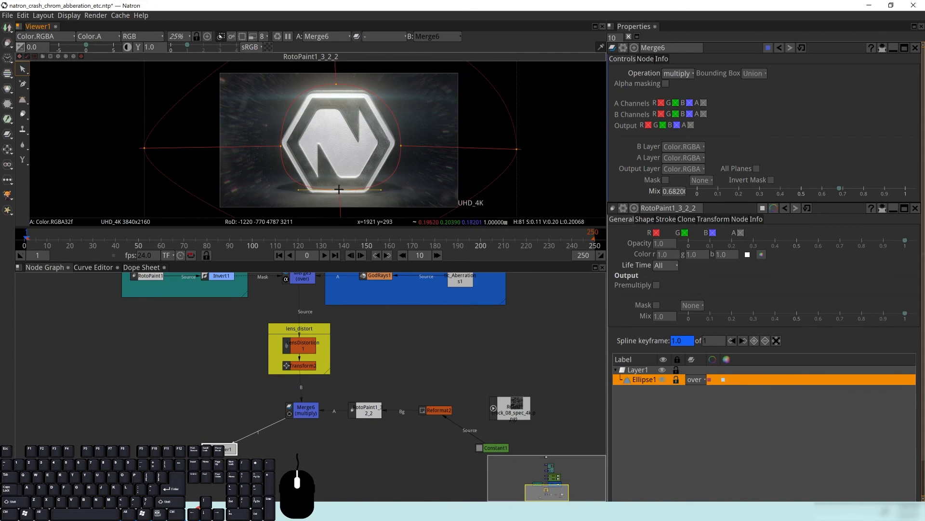
{"action": "left_click", "coordinate": [400, 145]}
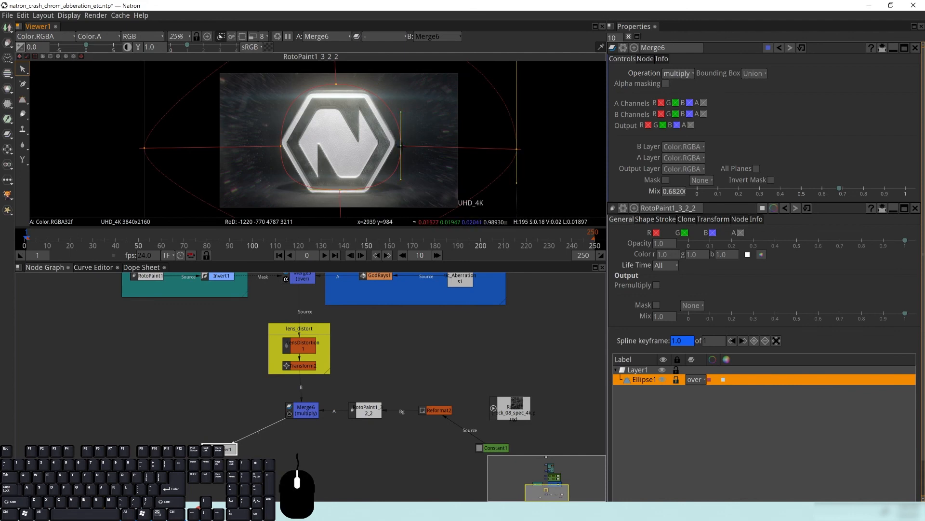
{"action": "left_click_drag", "start_coordinate": [401, 145], "coordinate": [398, 145]}
Reconnect the Reformat's source to the rock_08_spec_4k Read, aligning the Read beside the Reformat and placing the unconnected Constant above it.
{"action": "left_click_drag", "start_coordinate": [482, 367], "coordinate": [426, 359]}
{"action": "left_click_drag", "start_coordinate": [455, 403], "coordinate": [452, 369]}
{"action": "left_click_drag", "start_coordinate": [436, 439], "coordinate": [460, 403]}
{"action": "left_click_drag", "start_coordinate": [450, 366], "coordinate": [455, 368]}
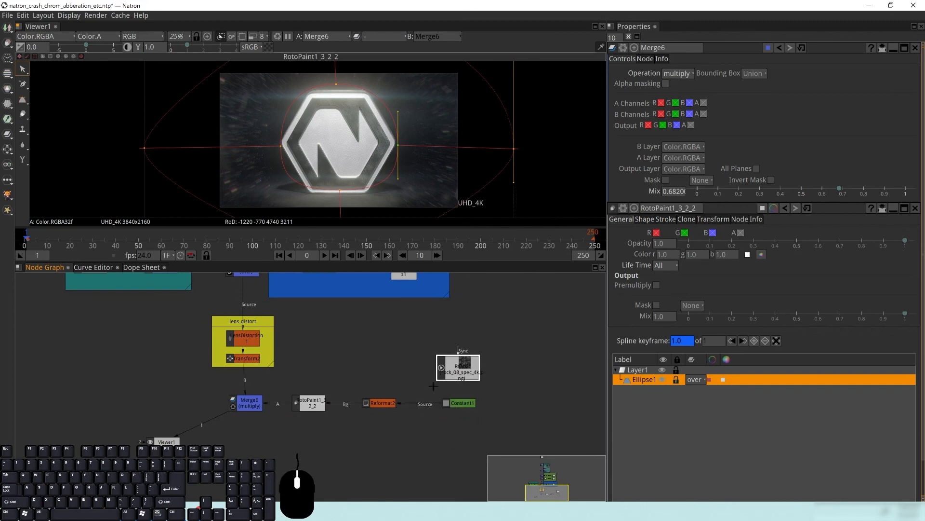
{"action": "left_click_drag", "start_coordinate": [421, 404], "coordinate": [440, 368]}
{"action": "left_click_drag", "start_coordinate": [454, 405], "coordinate": [512, 381]}
{"action": "left_click_drag", "start_coordinate": [457, 369], "coordinate": [452, 403]}
{"action": "left_click_drag", "start_coordinate": [516, 380], "coordinate": [455, 368]}
Add a Backdrop and fit it around the vignette RotoPaint, Reformat, rock texture Read and Constant nodes.
{"action": "left_click", "coordinate": [453, 424]}
{"action": "left_click_drag", "start_coordinate": [295, 338], "coordinate": [509, 430]}
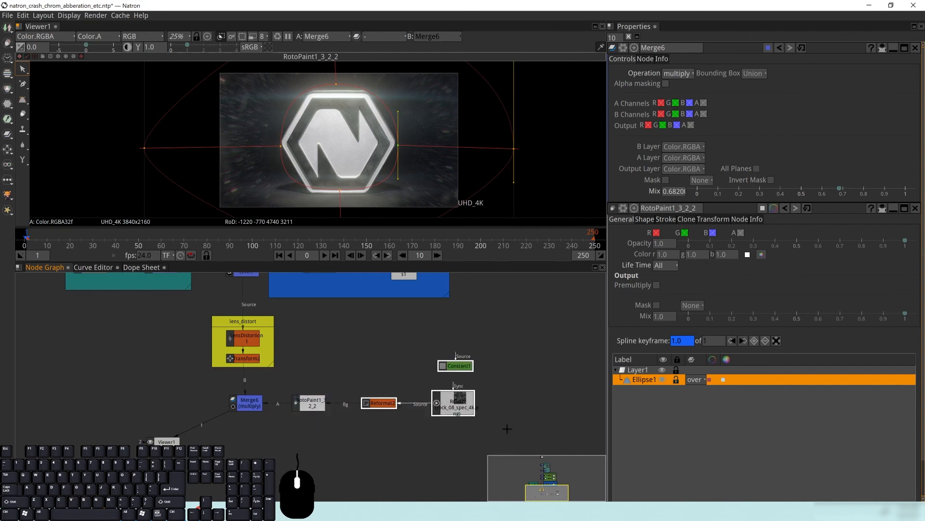
{"action": "key", "text": "Tab"}
{"action": "type", "text": "BACK"}
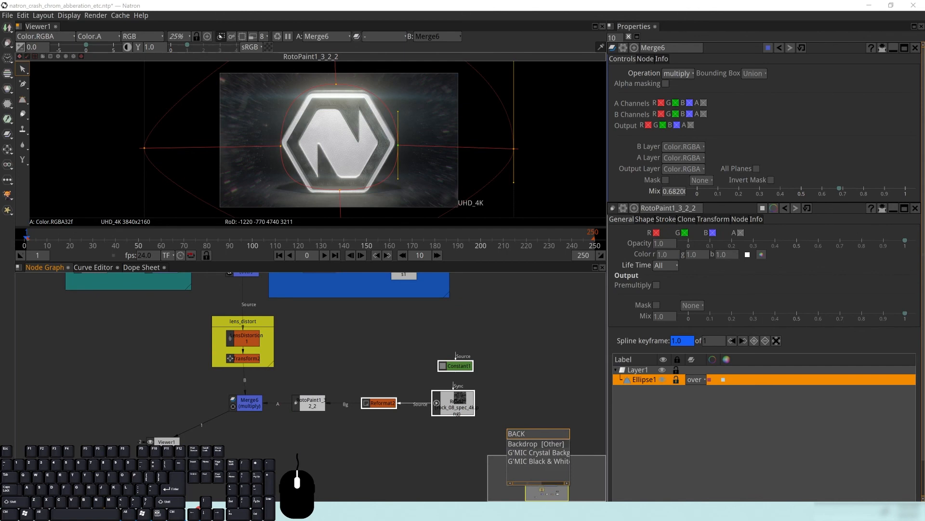
{"action": "key", "text": "Return"}
{"action": "left_click_drag", "start_coordinate": [377, 355], "coordinate": [311, 348]}
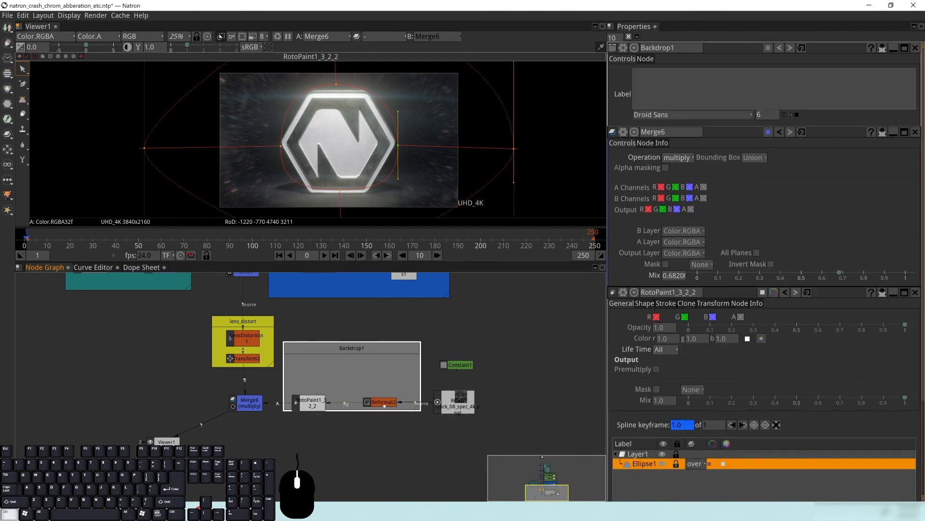
{"action": "left_click_drag", "start_coordinate": [416, 409], "coordinate": [488, 437]}
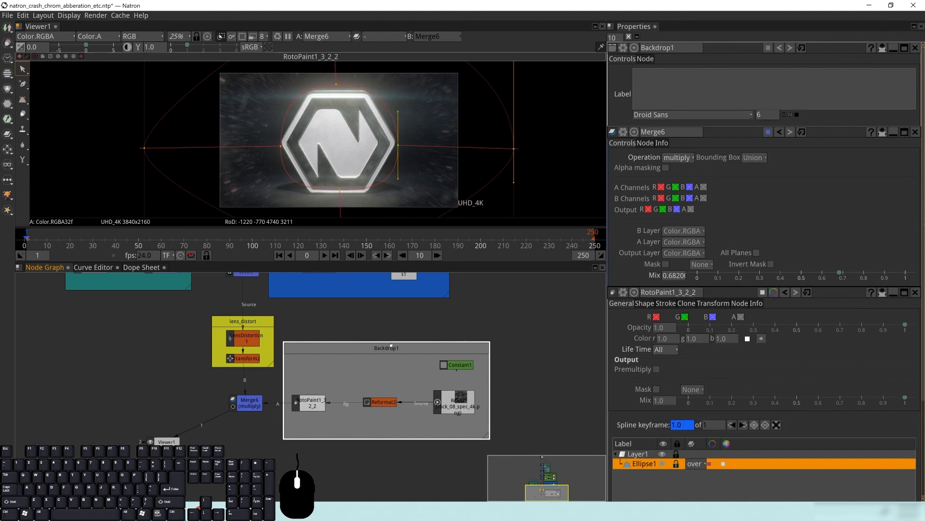
Rename the new Backdrop to vignette.
{"action": "left_click_drag", "start_coordinate": [678, 48], "coordinate": [601, 52]}
{"action": "type", "text": "vIGNBETTE"}
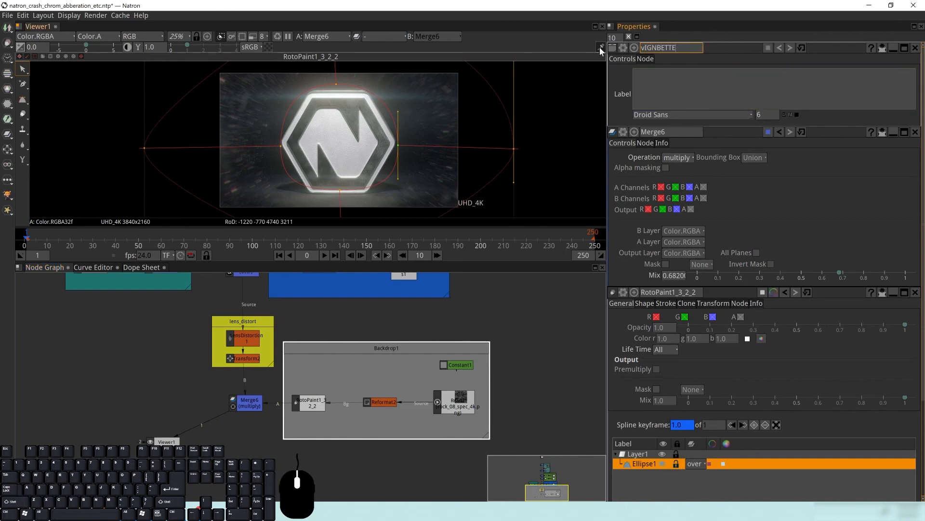
{"action": "key", "text": "shift+Home"}
{"action": "type", "text": "vignette"}
{"action": "key", "text": "Return"}
Change the vignette Backdrop's color to purple.
{"action": "left_click", "coordinate": [767, 47]}
{"action": "left_click_drag", "start_coordinate": [501, 226], "coordinate": [470, 230]}
{"action": "left_click", "coordinate": [522, 308]}
{"action": "left_click", "coordinate": [519, 378]}
Look over the whole node tree and close all open node property panels to clear the overlays from the composite.
{"action": "left_click_drag", "start_coordinate": [352, 346], "coordinate": [394, 364]}
{"action": "left_click_drag", "start_coordinate": [292, 350], "coordinate": [342, 428]}
{"action": "left_click_drag", "start_coordinate": [433, 313], "coordinate": [405, 410]}
{"action": "scroll", "coordinate": [467, 421], "scroll_direction": "down", "scroll_amount": 5}
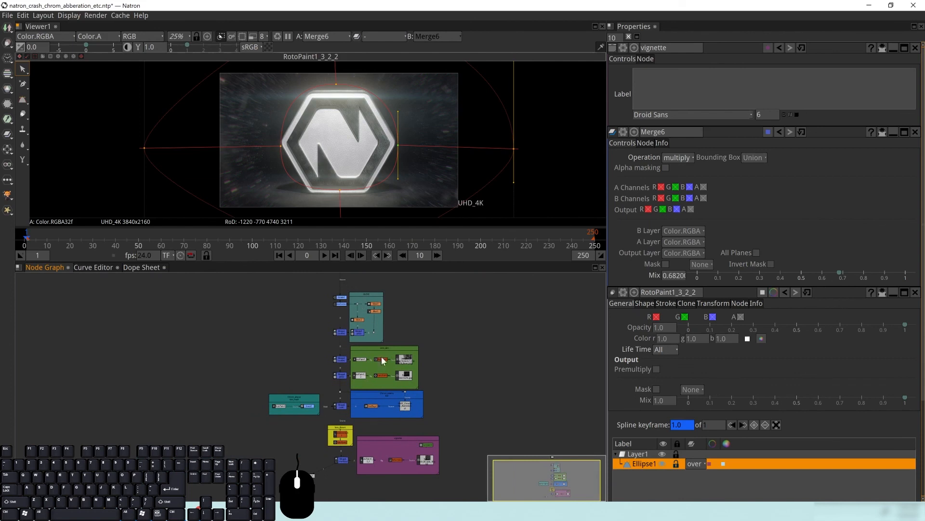
{"action": "left_click_drag", "start_coordinate": [409, 424], "coordinate": [476, 456]}
{"action": "scroll", "coordinate": [410, 388], "scroll_direction": "up", "scroll_amount": 5}
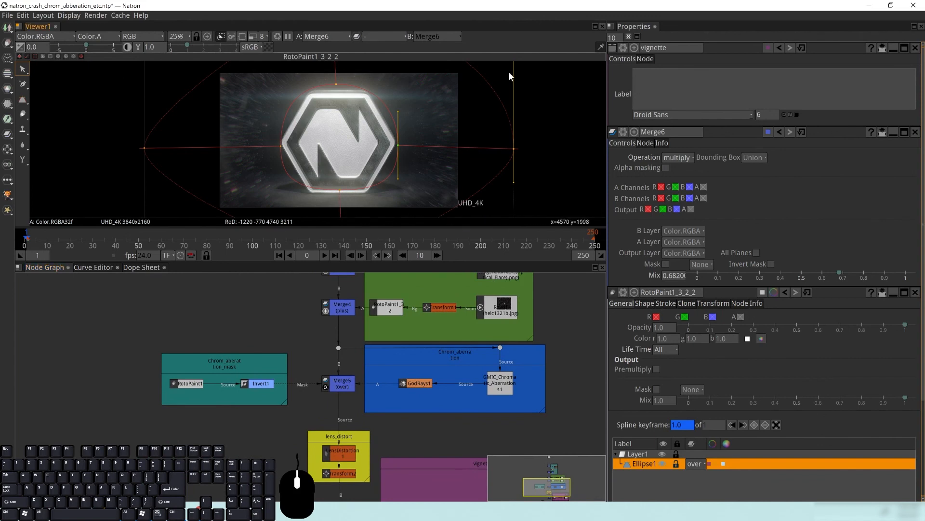
{"action": "left_click", "coordinate": [629, 37]}
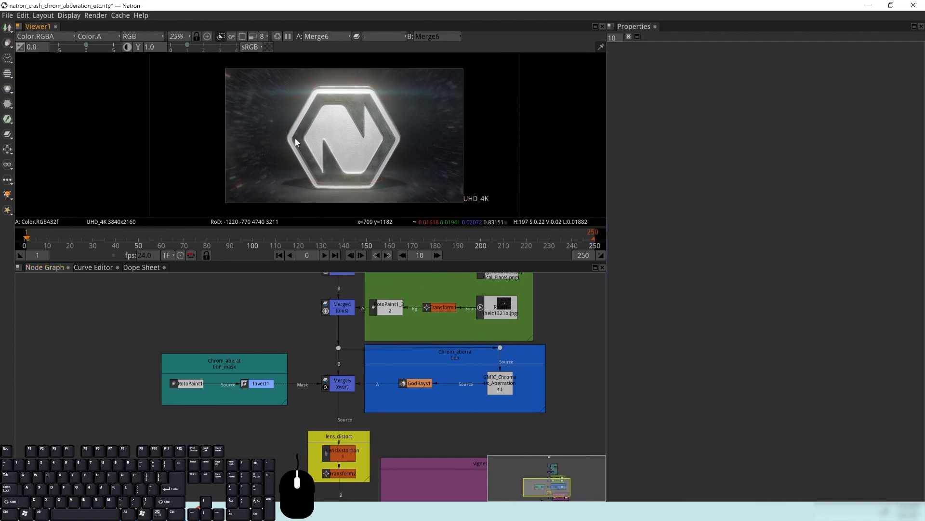